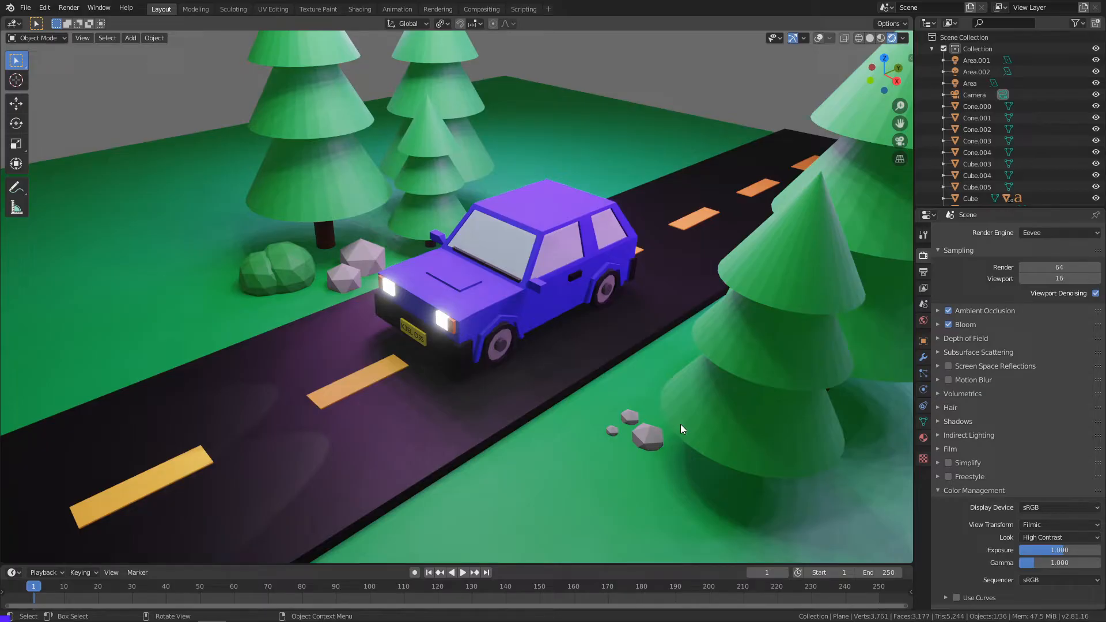
middle_click_drag(575, 349, 641, 365)
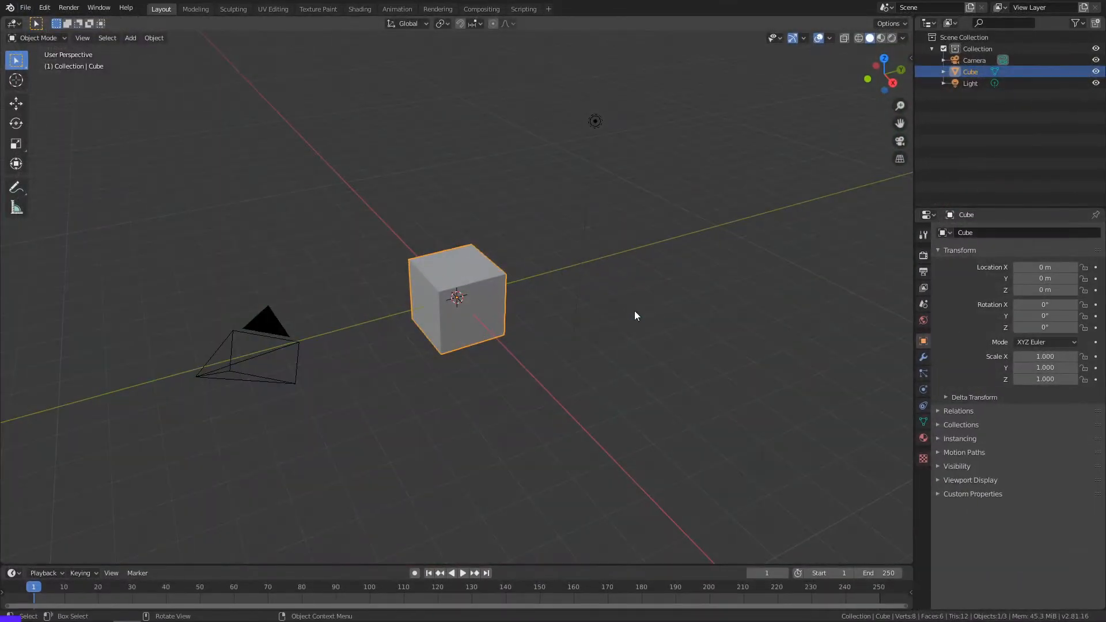
scroll(568, 269, "up", 1)
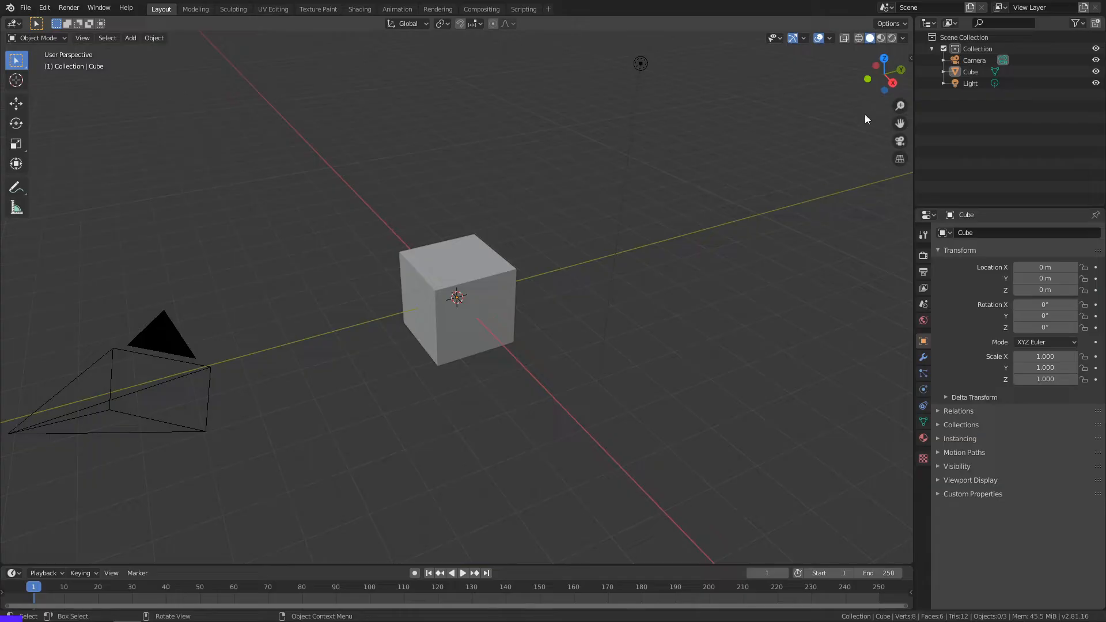
Step: Start the Shortcut VUr on-screen input display and hide its settings
key("n")
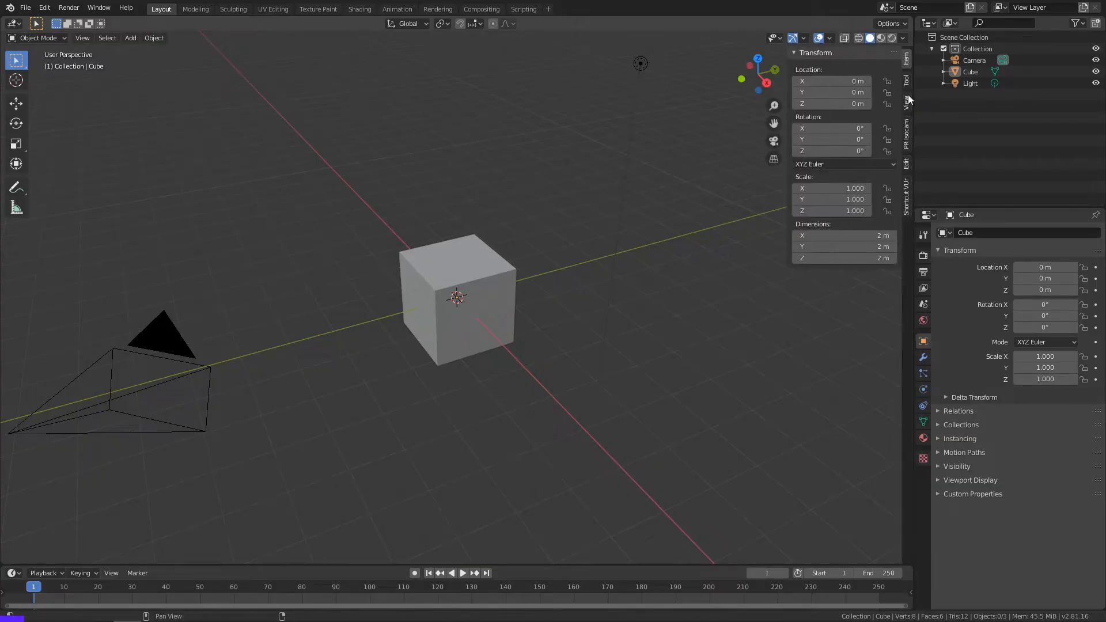
left_click(906, 196)
left_click(835, 71)
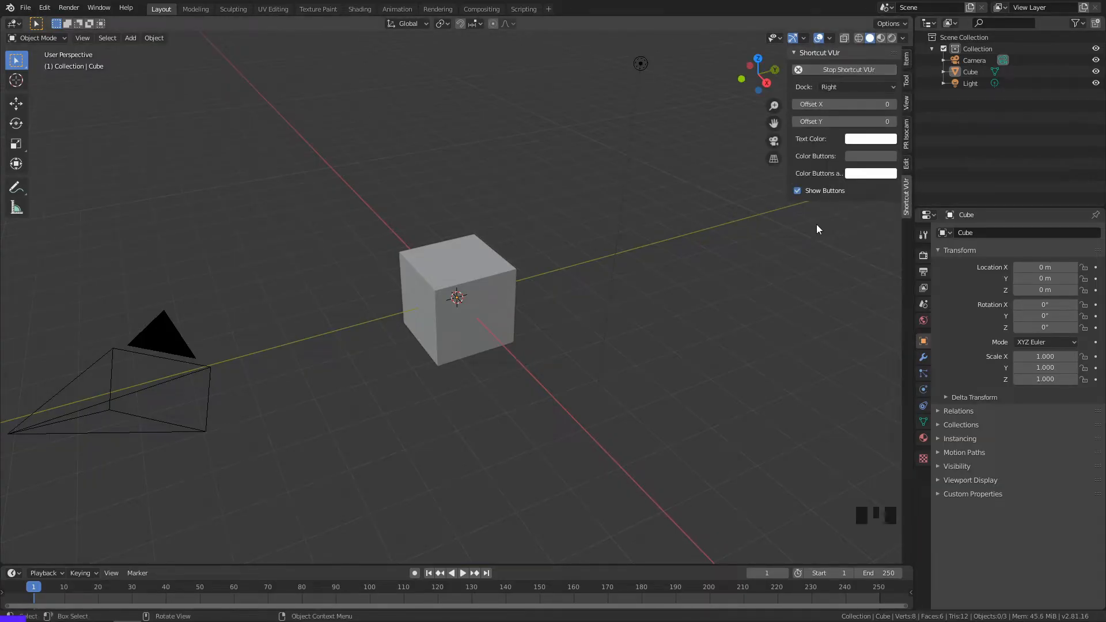
key("n")
Step: Try to move the default cube along the Y axis
middle_click_drag(751, 290, 647, 261)
scroll(665, 272, "up", 1)
left_click(468, 286)
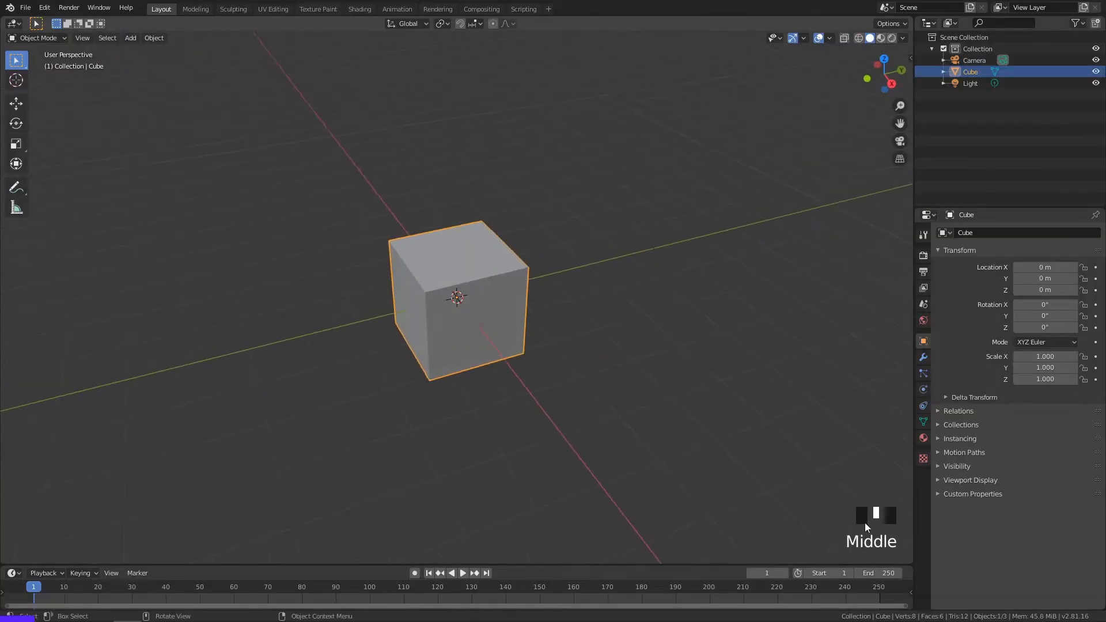
middle_click_drag(700, 354, 659, 329)
key("g")
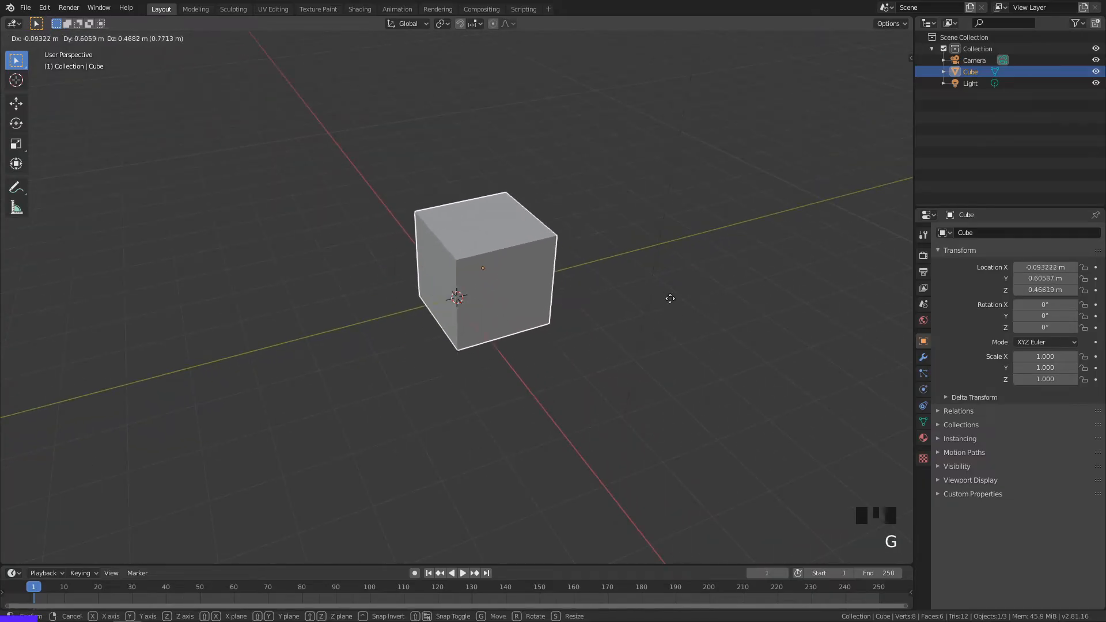
key("y")
left_click(762, 306)
key("ctrl+z")
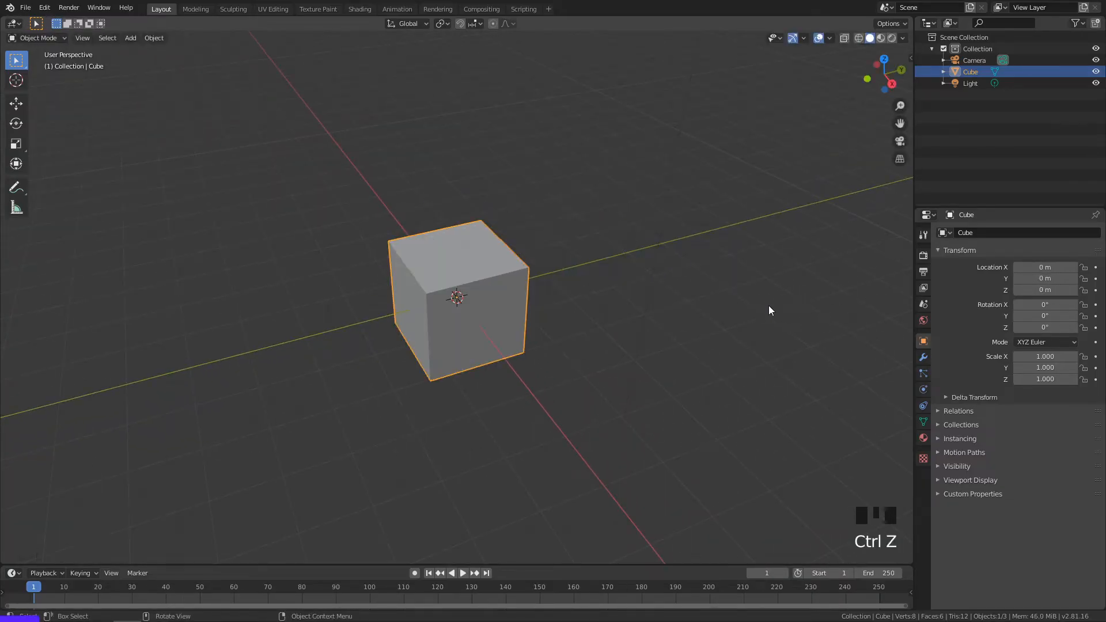
Step: Flatten the default cube by scaling it along Z to about 0.333
left_click(734, 354)
middle_click_drag(734, 354, 620, 322)
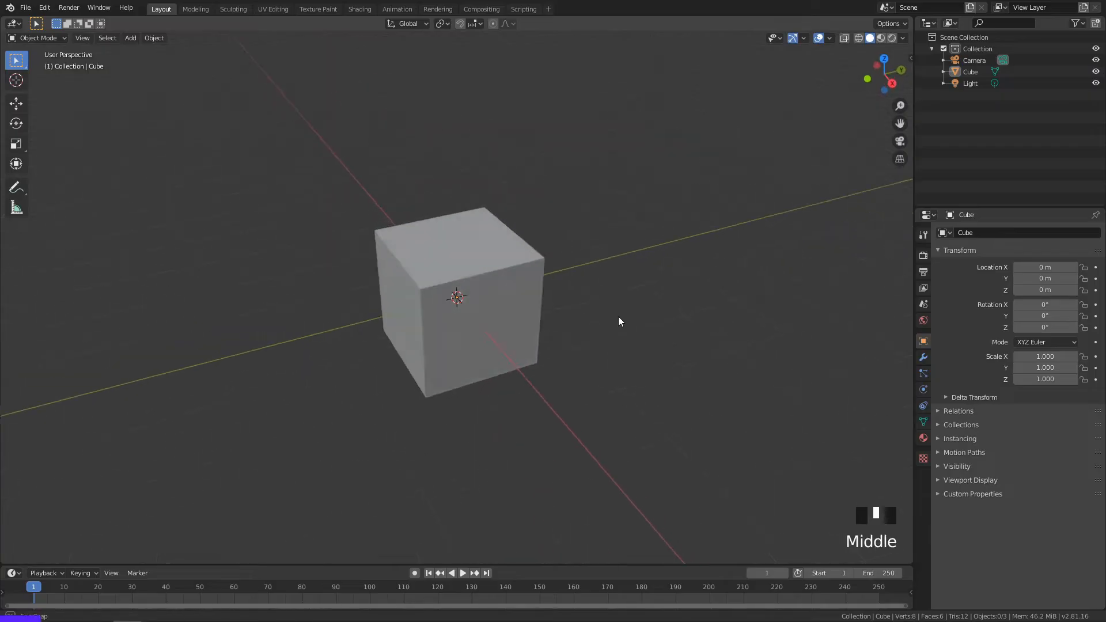
scroll(489, 269, "up", 2)
left_click(536, 242)
middle_click_drag(606, 265, 698, 260)
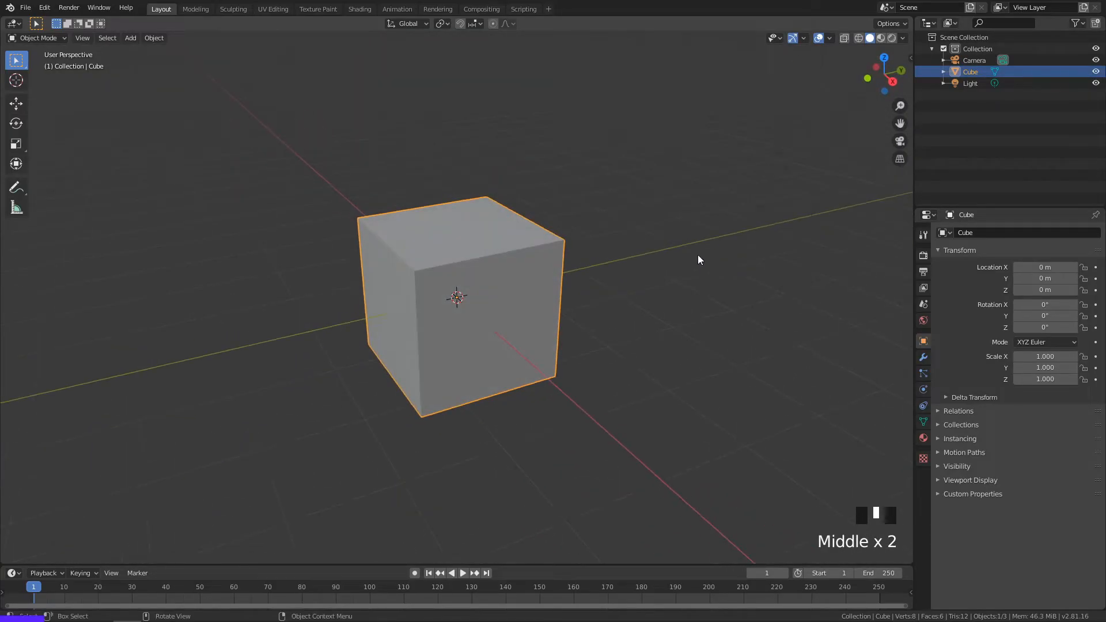
key("s")
key("z")
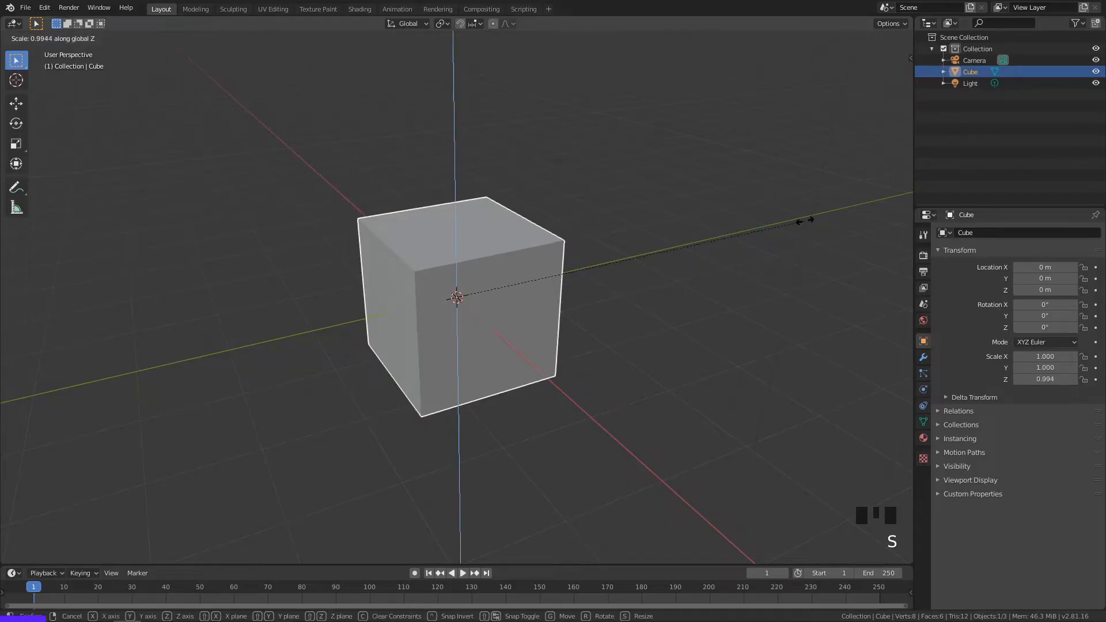
left_click(572, 268)
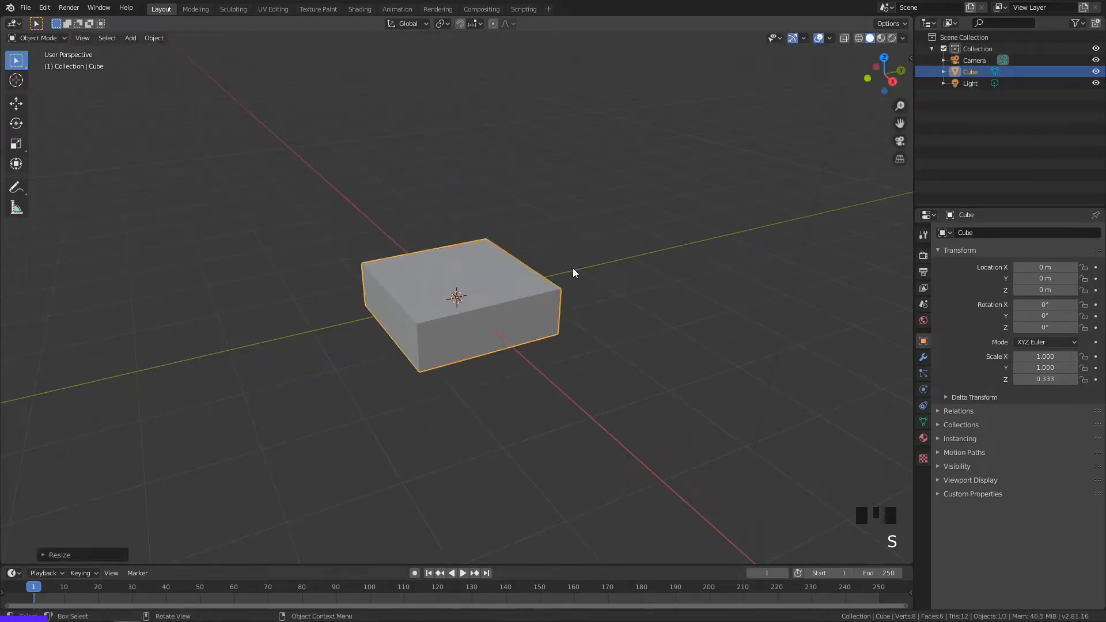
Step: Lengthen the flattened cube by scaling it along Y to about 1.94, leaving it deselected
middle_click_drag(572, 268, 614, 272)
scroll(601, 270, "down", 1)
key("s")
key("y")
left_click(725, 281)
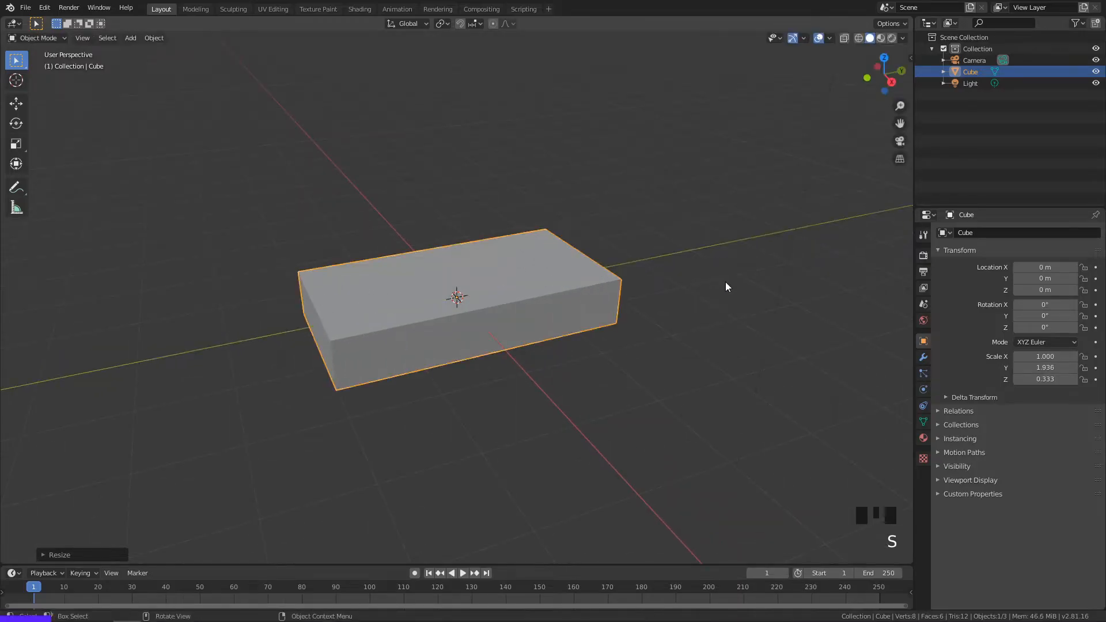
left_click(725, 282)
Step: In Edit Mode, add one crosswise loop cut around the box and slide it toward the negative Y end
middle_click_drag(725, 282, 669, 306)
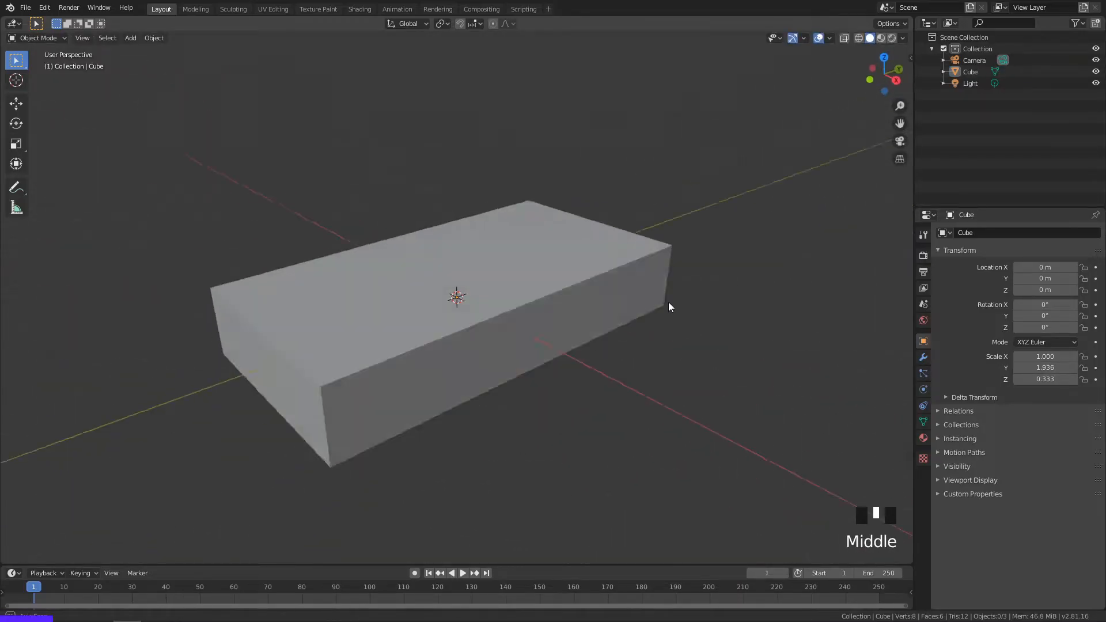
scroll(649, 311, "down", 2)
scroll(627, 301, "up", 3)
left_click(604, 285)
middle_click_drag(603, 284, 624, 285)
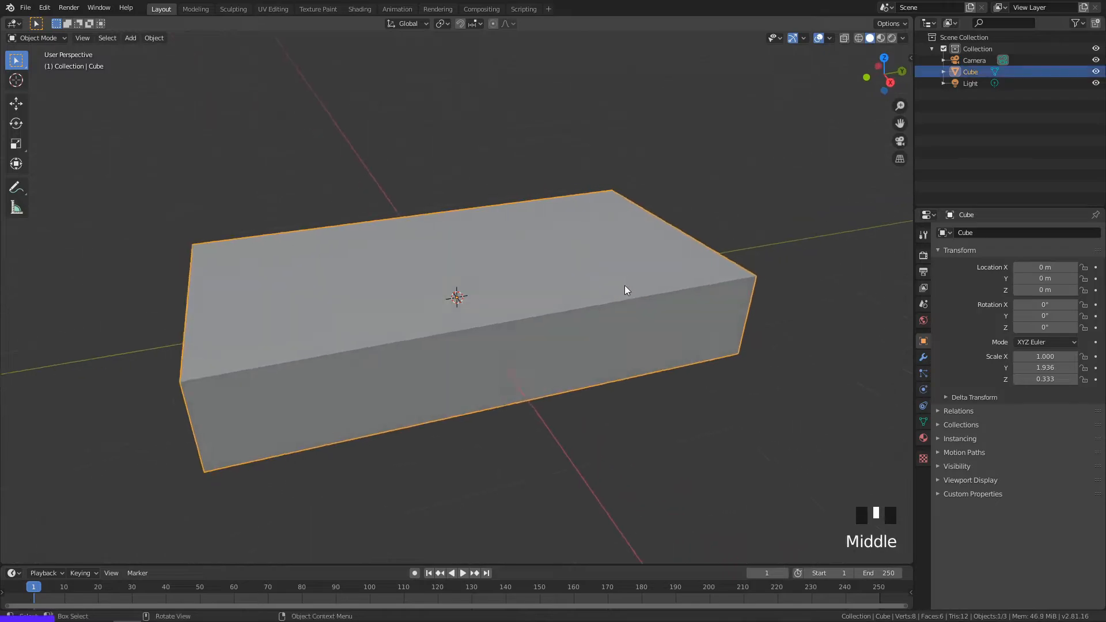
key("Tab")
key("ctrl+r")
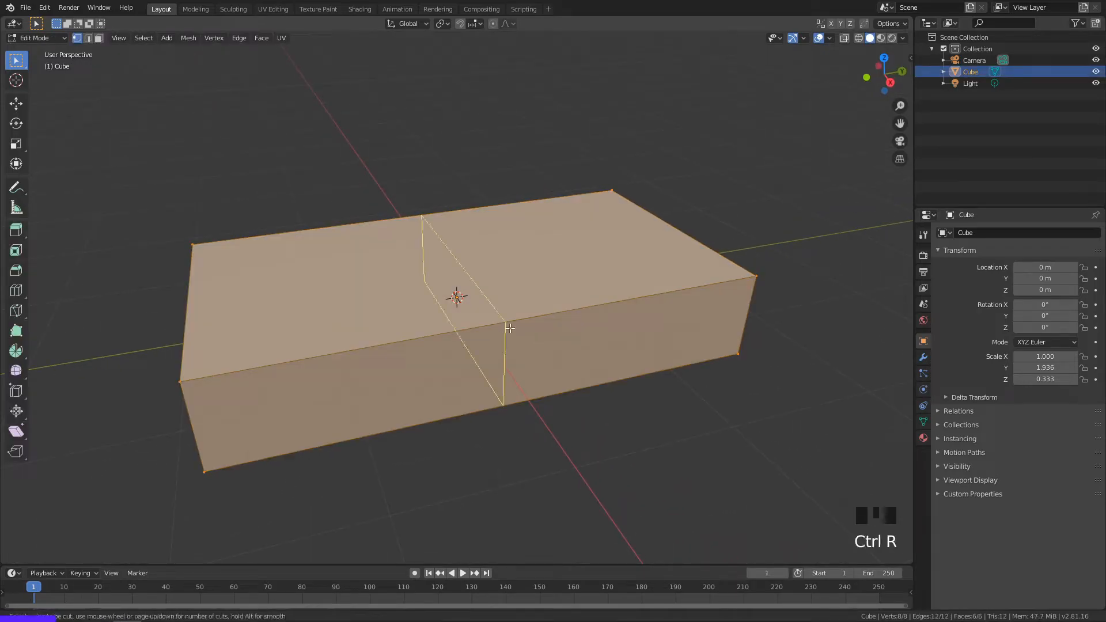
left_click(503, 326)
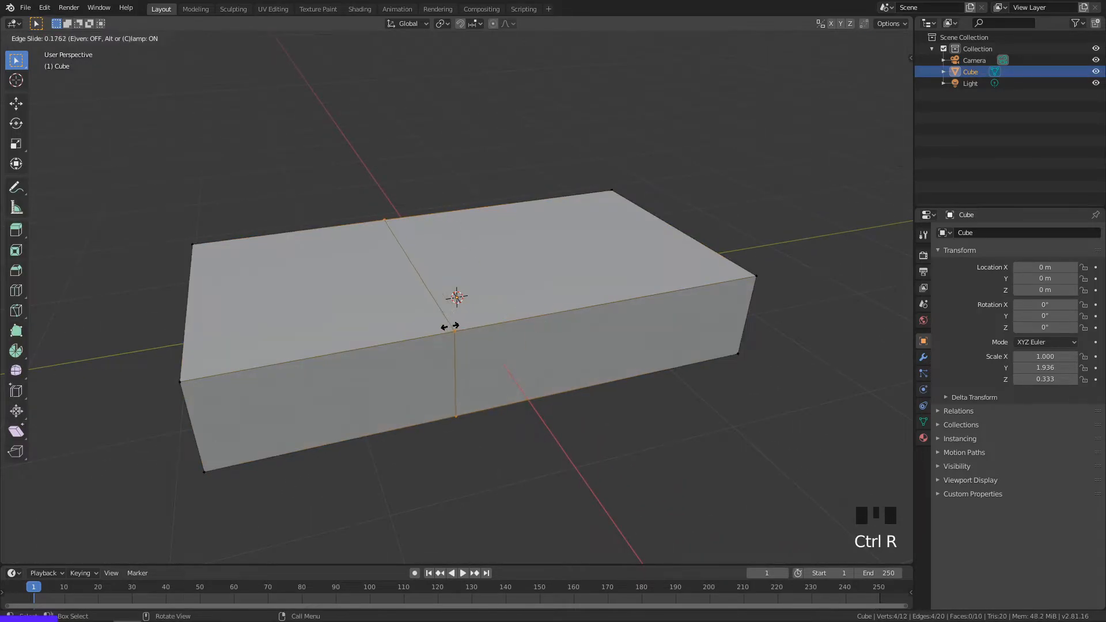
left_click(445, 334)
Step: Extrude the larger top face behind the loop cut upward about 0.6 m to form the cabin
middle_click_drag(445, 334, 607, 397)
key("3")
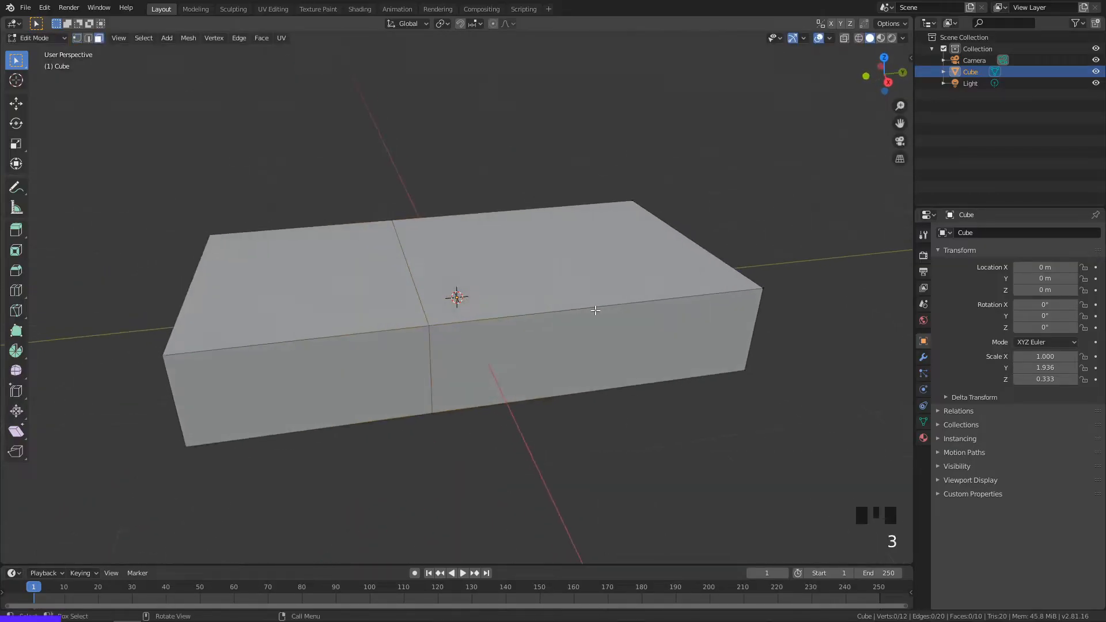
left_click(597, 305)
middle_click_drag(597, 306, 637, 303)
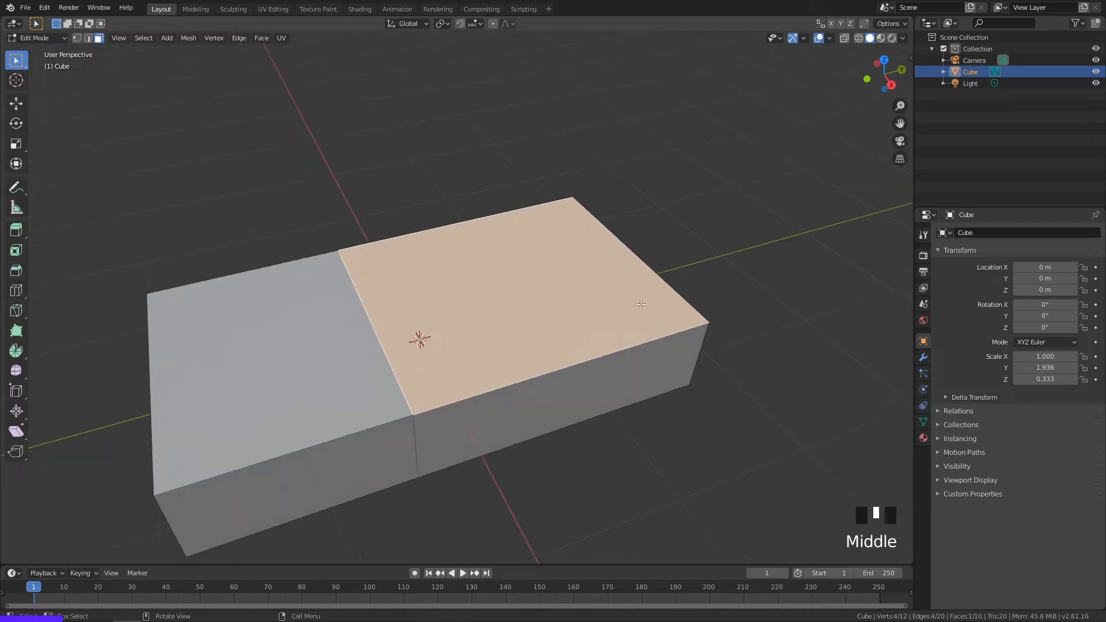
scroll(662, 309, "down", 1)
key("e")
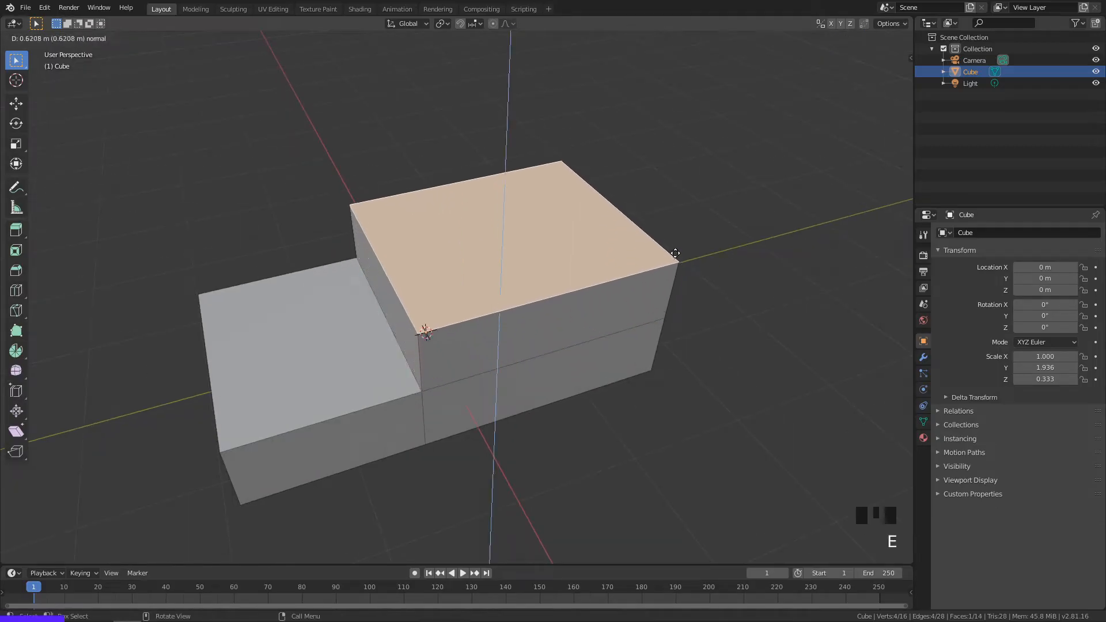
left_click(673, 256)
Step: Adjust the height of the cabin's top face by moving it along the Z axis
middle_click_drag(673, 256, 710, 253)
key("g")
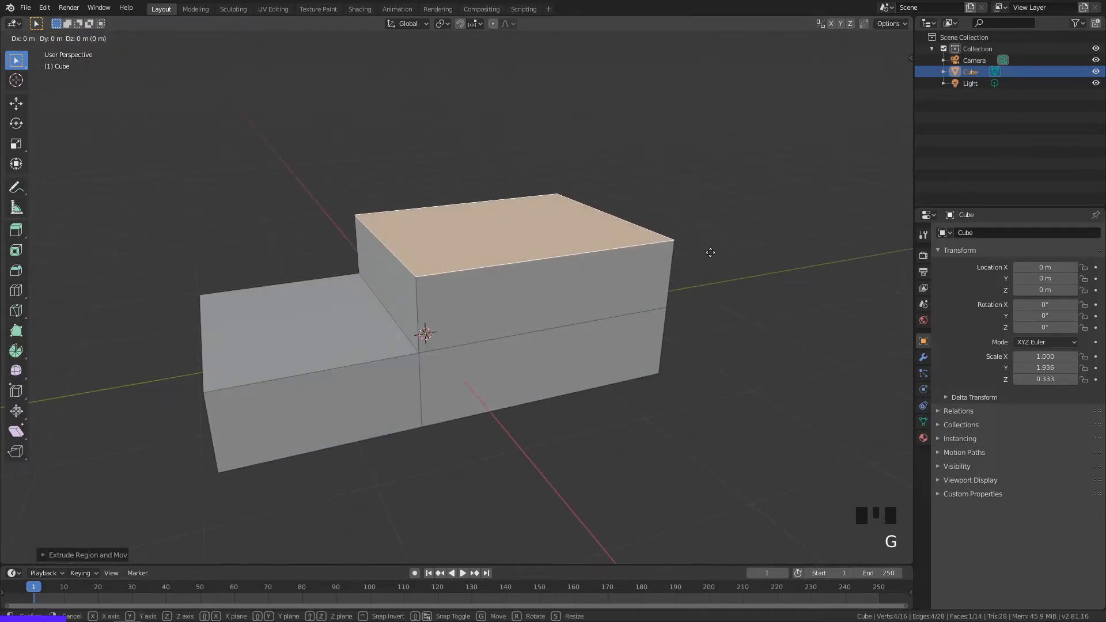
key("z")
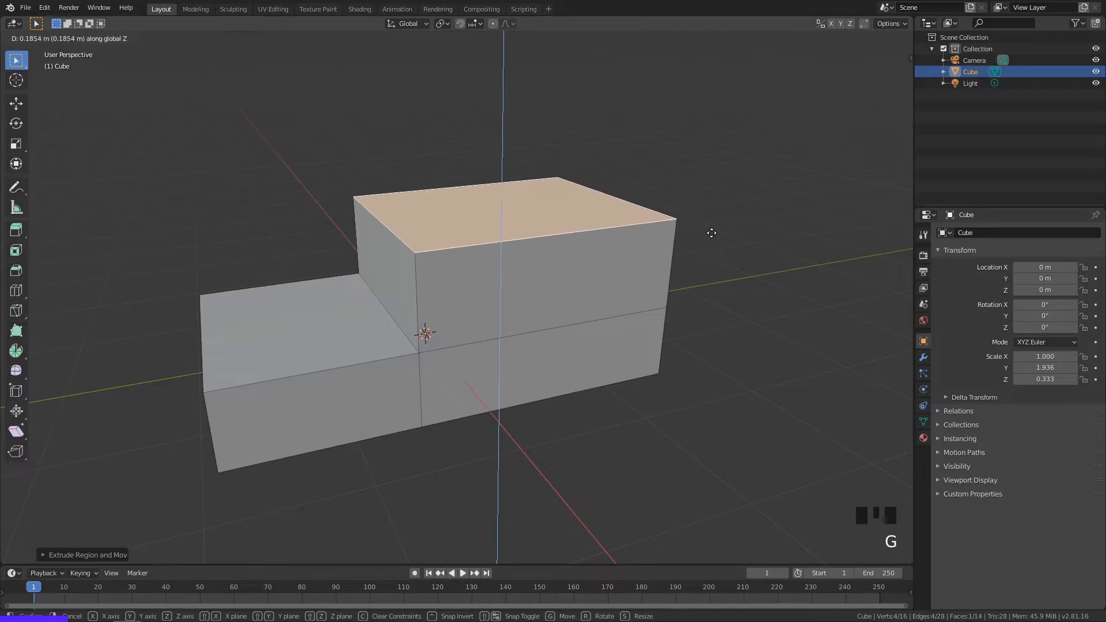
left_click(727, 251)
Step: Extrude the lower rear face of the body outward to form a short trunk
middle_click_drag(727, 250, 582, 269)
left_click(617, 346)
key("e")
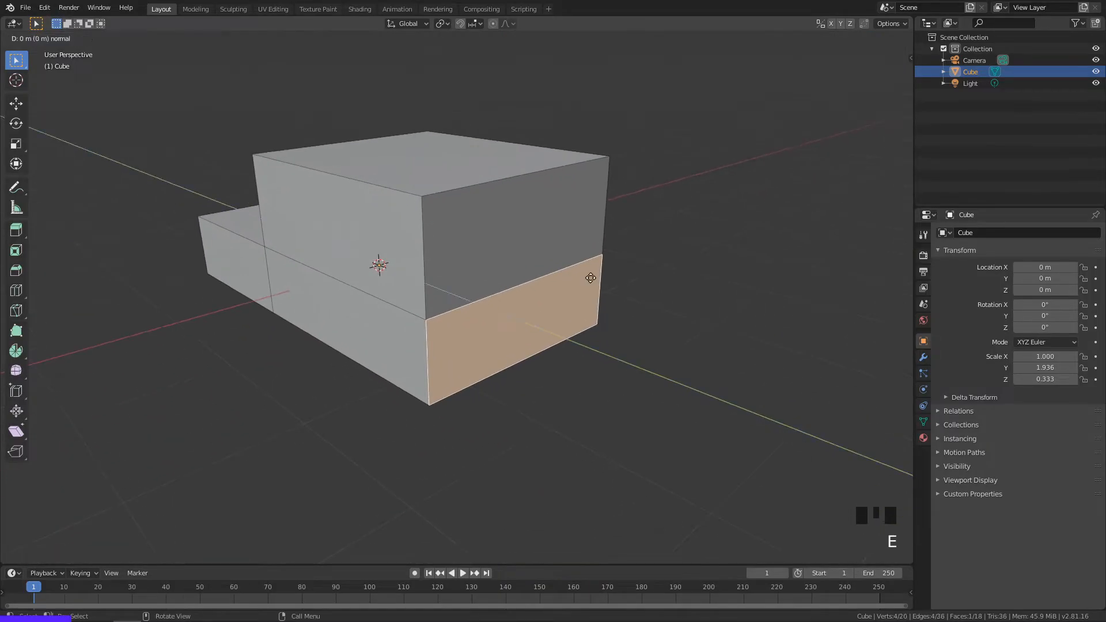
left_click(664, 397)
left_click(663, 397)
Step: Examine the blocked-out car body's hood, cabin and trunk from several angles
middle_click_drag(663, 396, 591, 326)
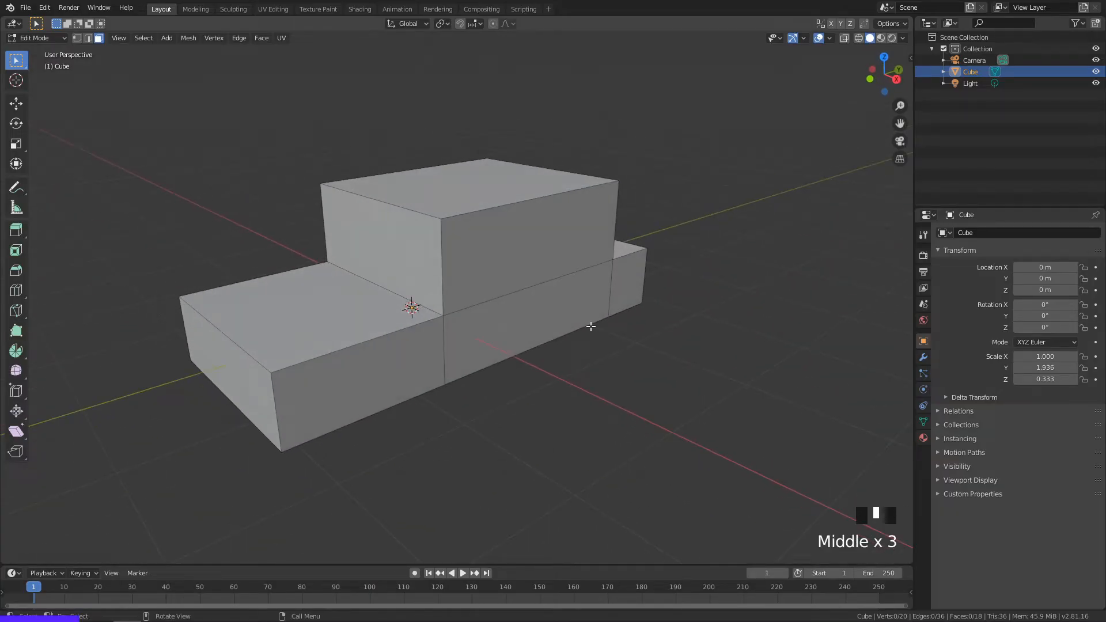
middle_click_drag(535, 293, 557, 305, "shift")
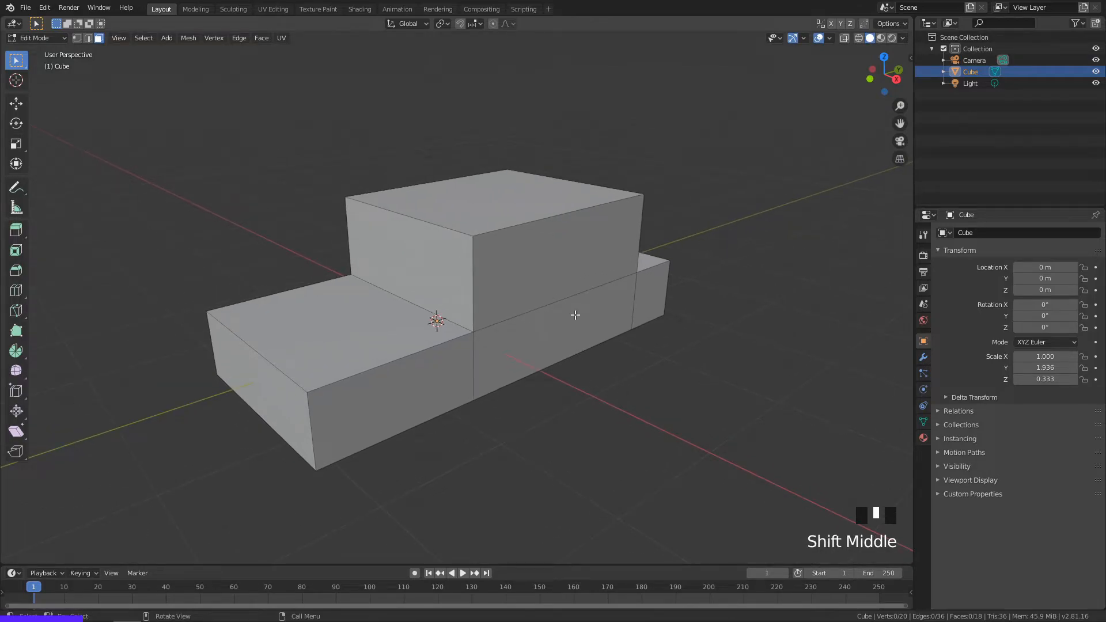
middle_click_drag(574, 315, 507, 253)
left_click(457, 210)
middle_click_drag(585, 345, 613, 376)
left_click(609, 376)
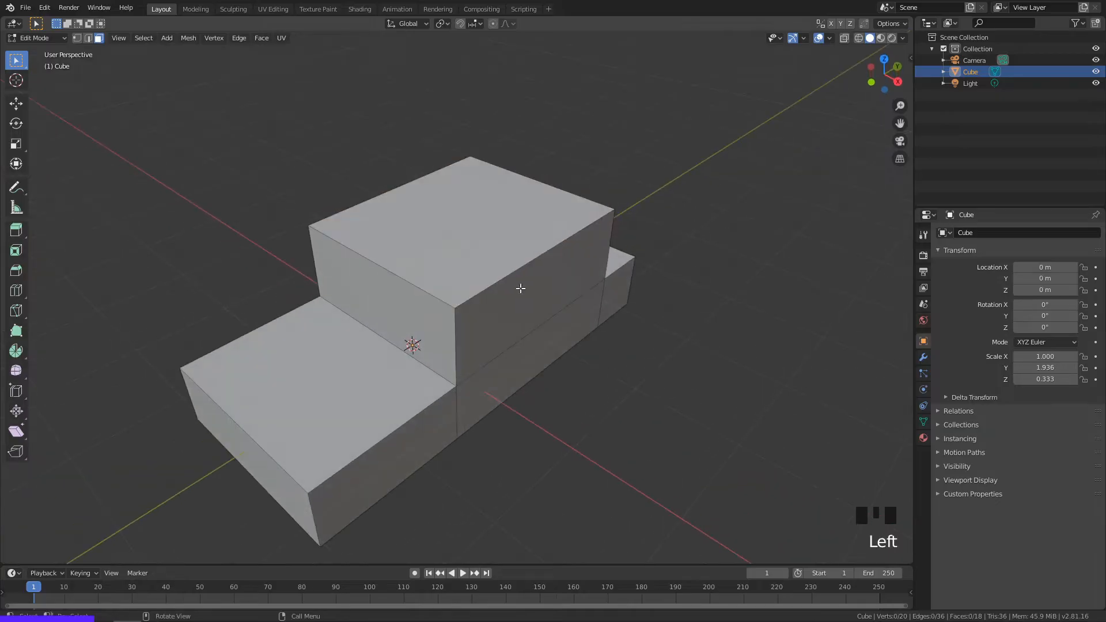
left_click(513, 256)
middle_click_drag(572, 296, 632, 277, "shift")
middle_click_drag(763, 279, 655, 263)
left_click(752, 279)
Step: Scale down the cabin's top face so that the cabin walls taper inward toward the roof
left_click(507, 212)
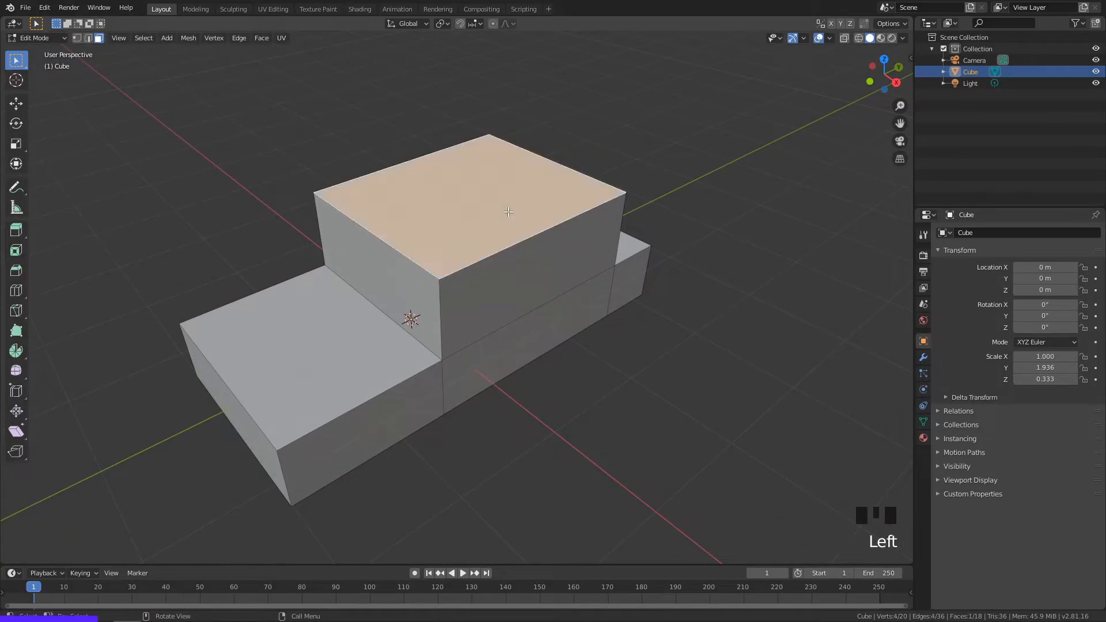
key("s")
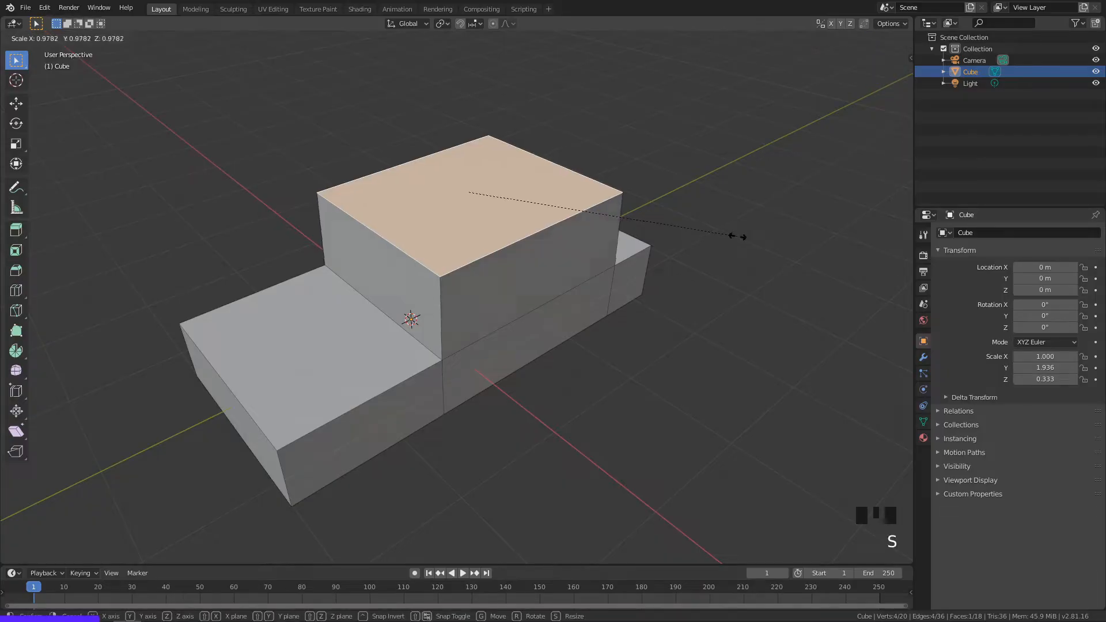
left_click(655, 230)
middle_click_drag(654, 235, 450, 323)
key("alt+a")
Step: Slide the roof's front edge backward along the roof to slant the windshield
scroll(587, 334, "up", 2)
scroll(440, 306, "up", 2)
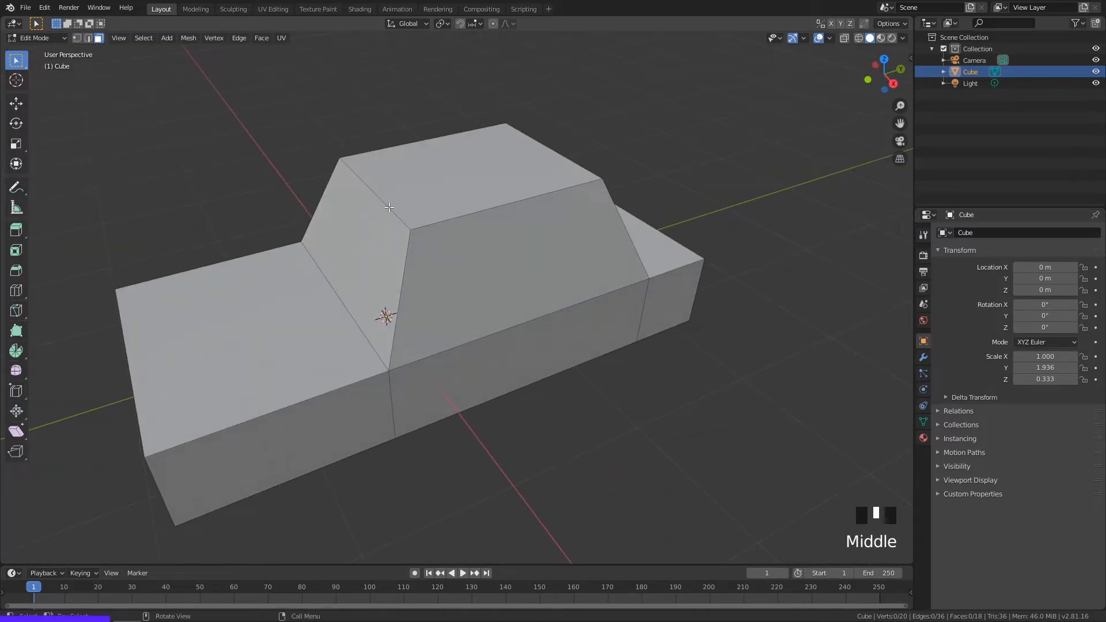
key("2")
middle_click_drag(537, 261, 531, 263)
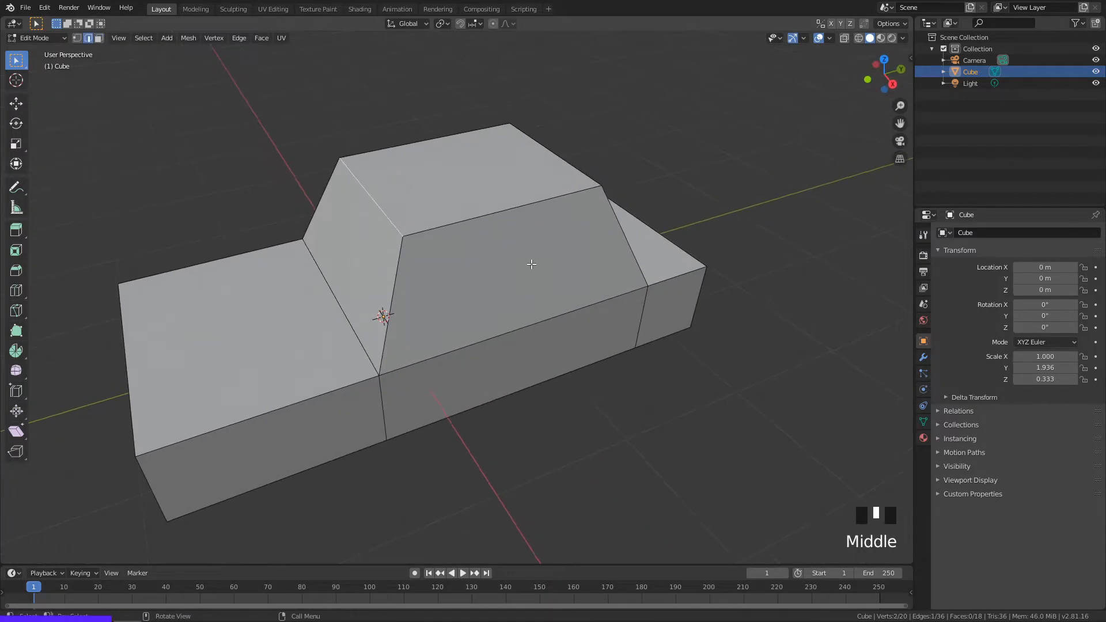
key("g")
key("g")
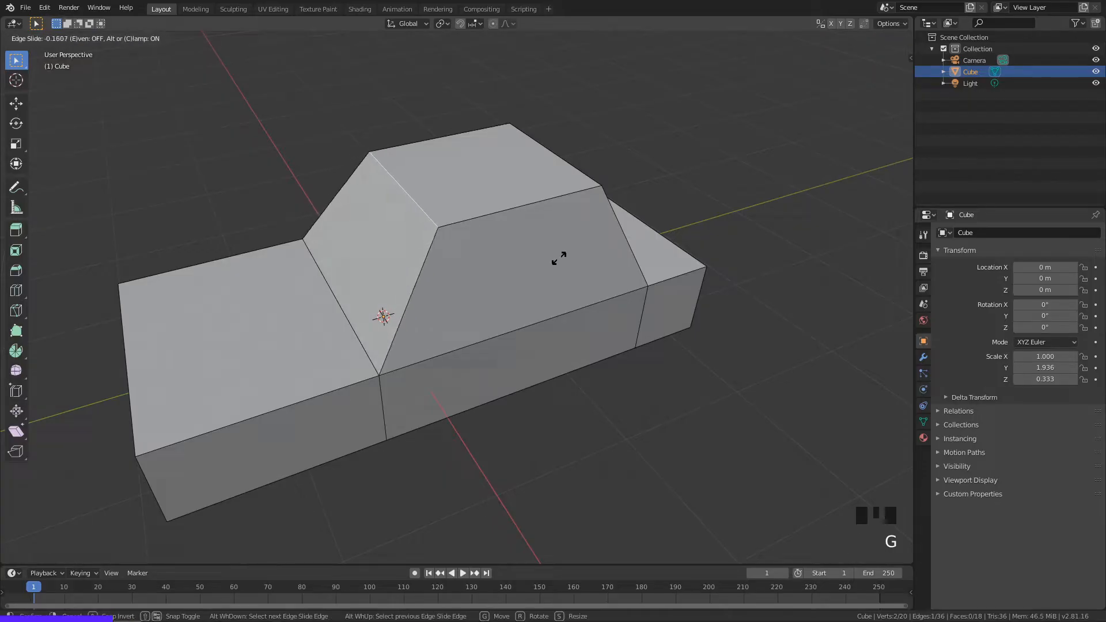
left_click(567, 259)
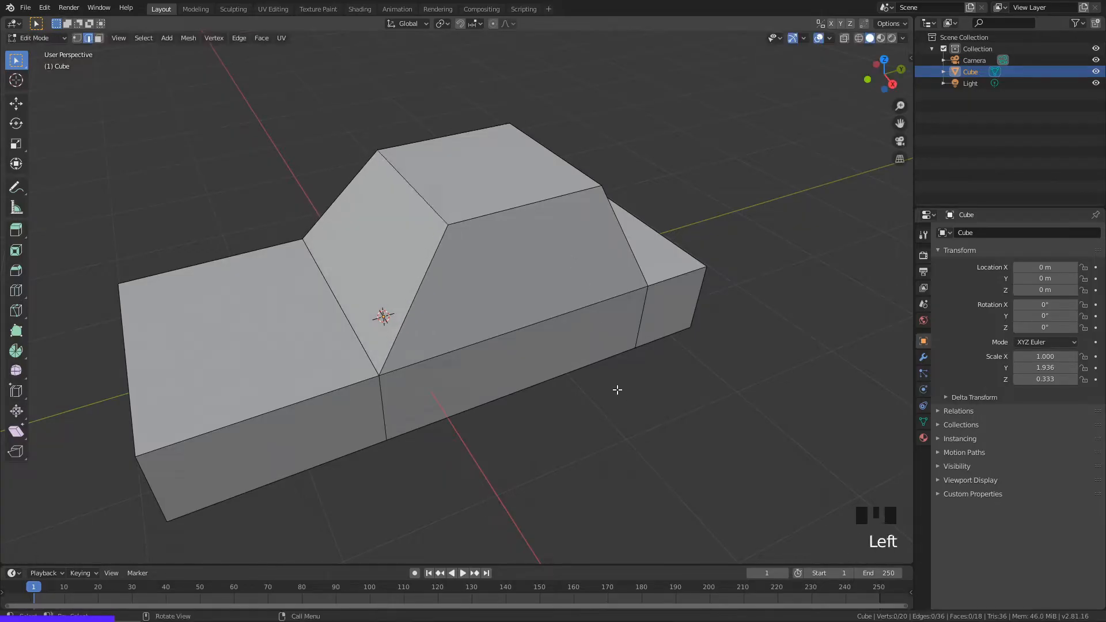
Step: In Object Mode, add a cylinder with the 3D cursor placed on the body's front side, about X 1 m, Y -1.16 m, Z -0.08 m
middle_click_drag(612, 388, 635, 340)
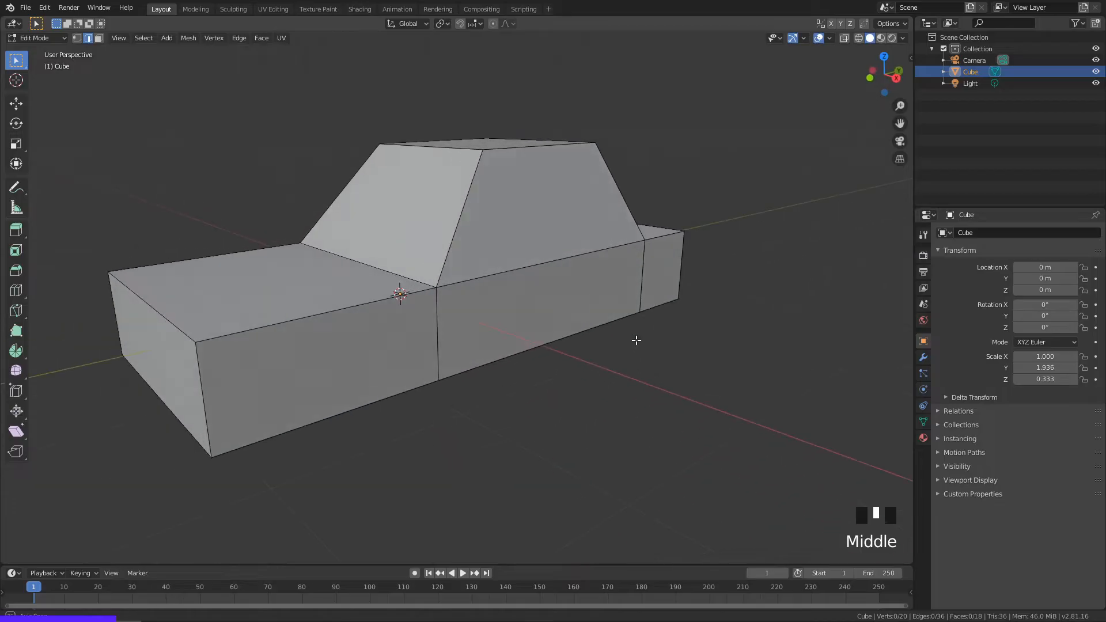
middle_click_drag(524, 329, 602, 363, "shift")
left_click(605, 375)
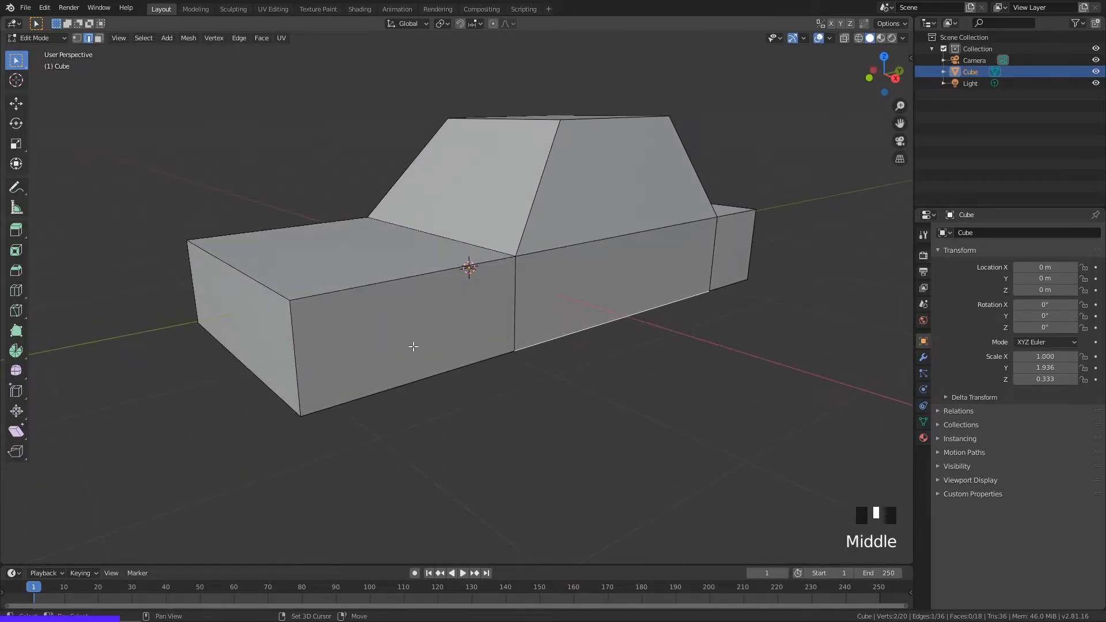
middle_click_drag(487, 355, 572, 391)
key("Tab")
left_click(595, 393)
key("shift+a")
mouse_move(569, 386)
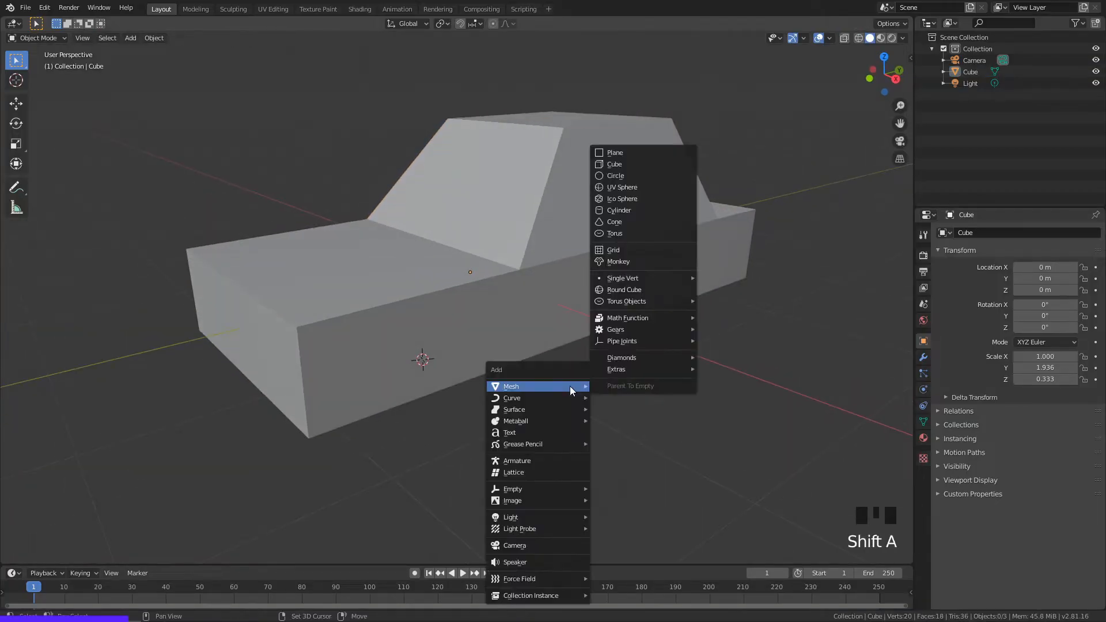
left_click(634, 210)
middle_click_drag(634, 210, 673, 345)
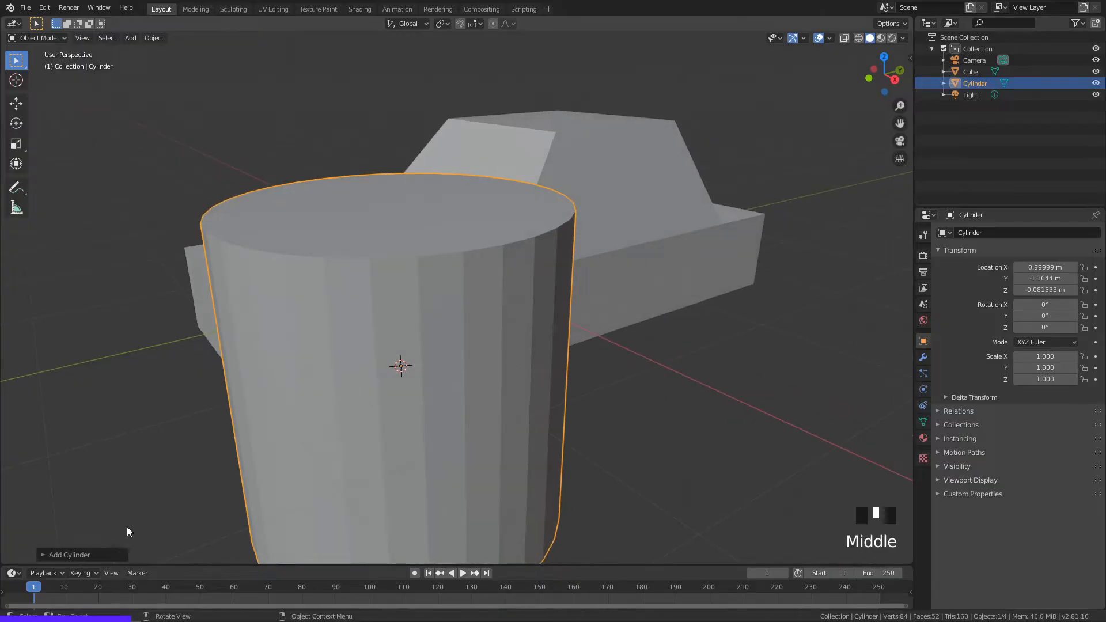
Step: Reduce the newly added cylinder's vertex count to 14
left_click(68, 555)
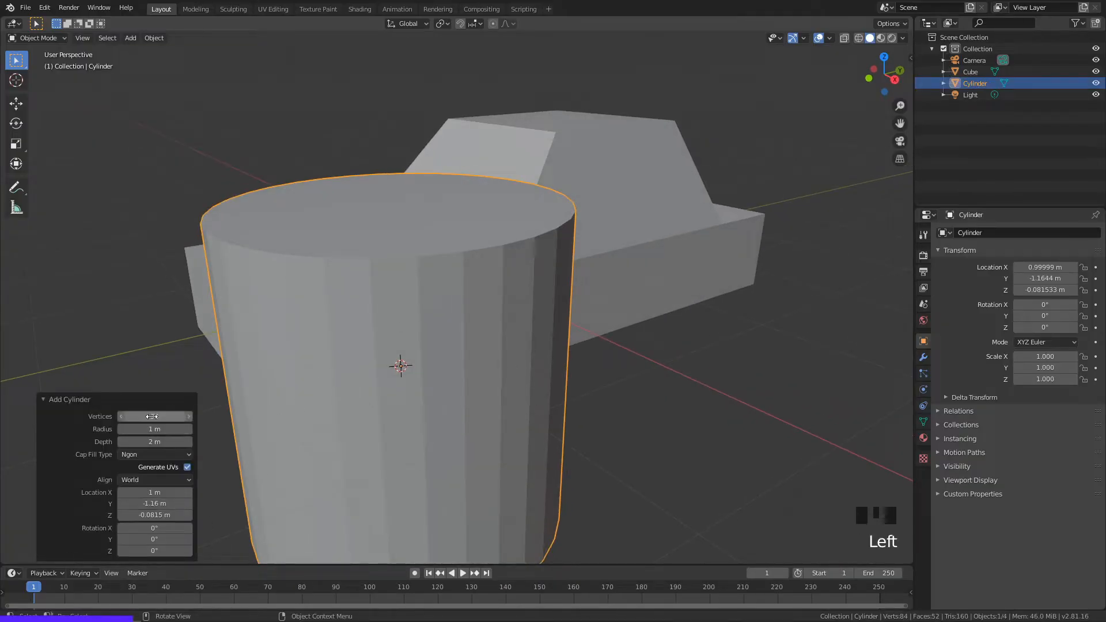
left_click_drag(139, 417, 138, 421)
left_click(122, 420)
left_click(121, 420)
left_click(122, 420)
left_click(121, 420)
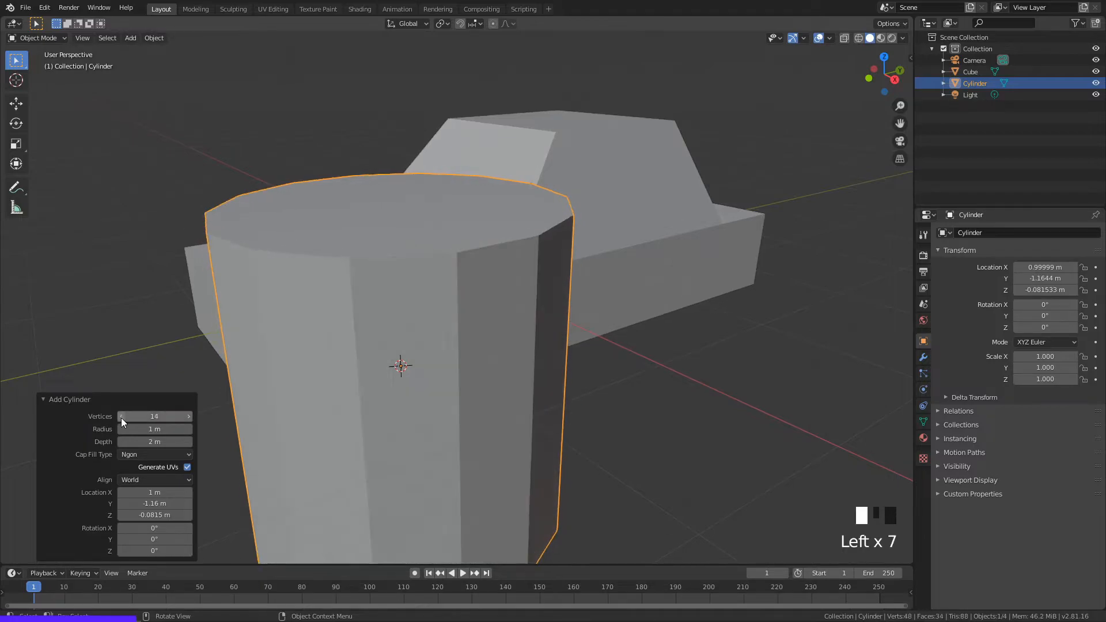
left_click(616, 377)
Step: Rotate the cylinder 90° about the global Y axis so its round face points out from the car's side
middle_click_drag(617, 375, 585, 373)
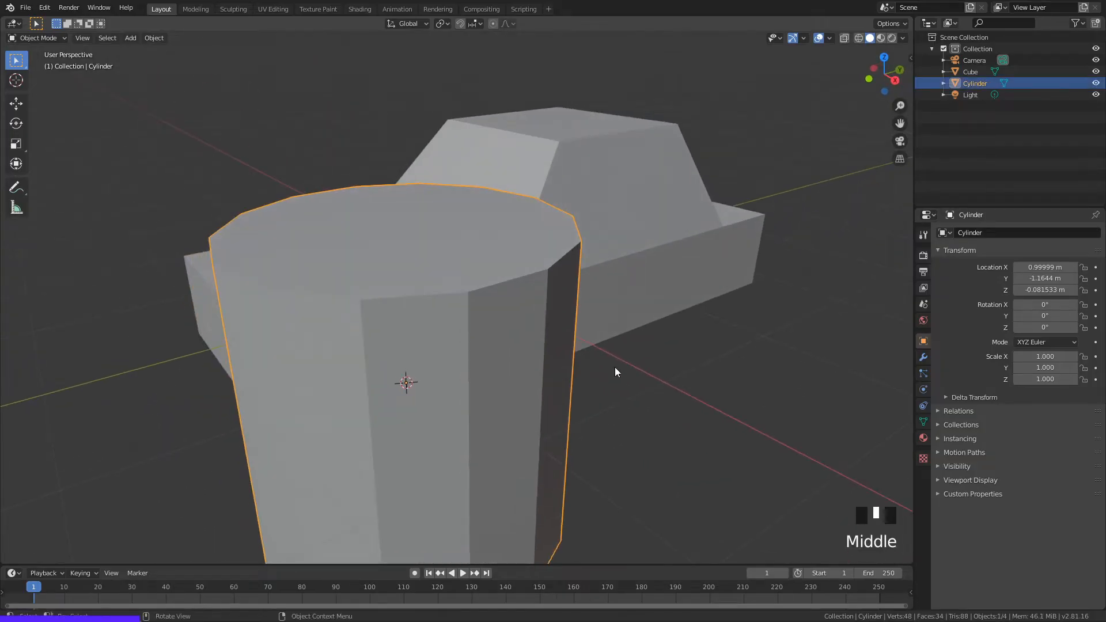
type("ry")
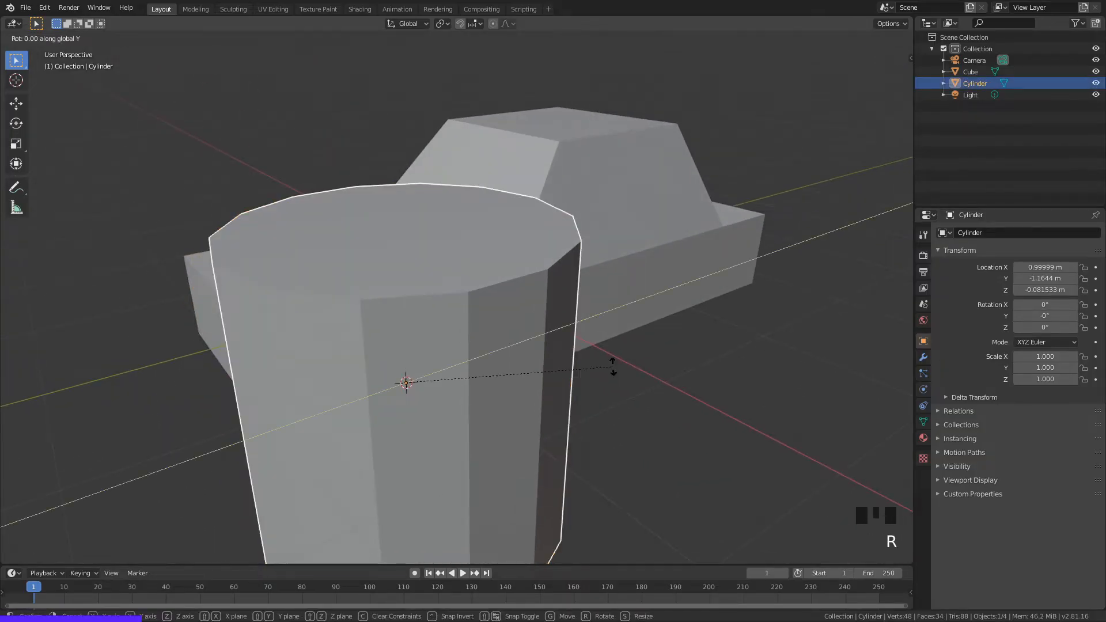
type("90")
key("Return")
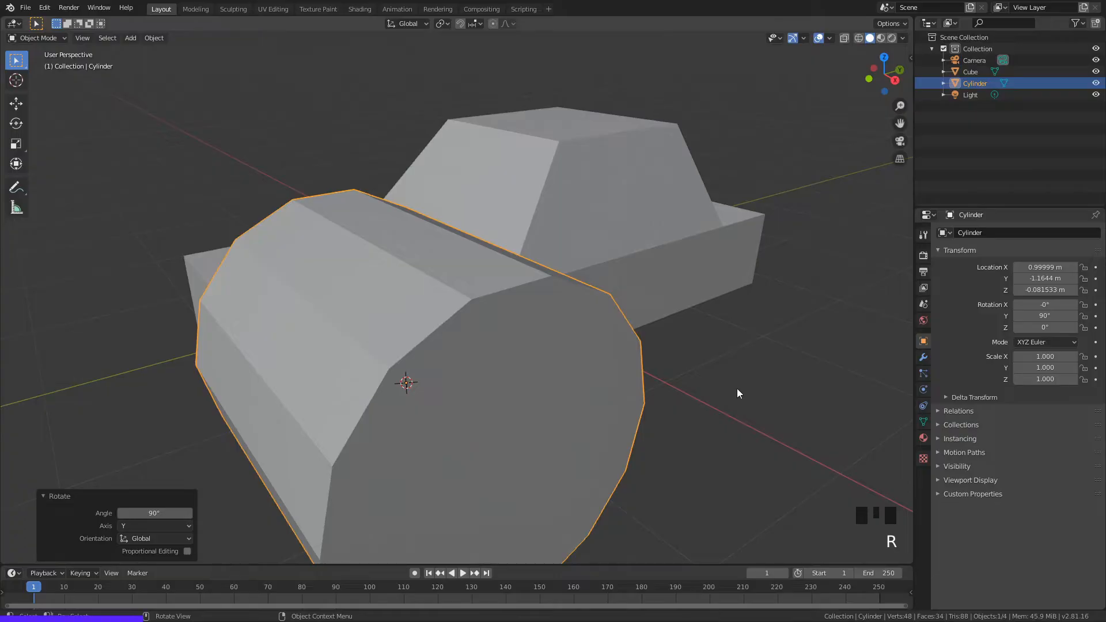
middle_click_drag(737, 388, 831, 184)
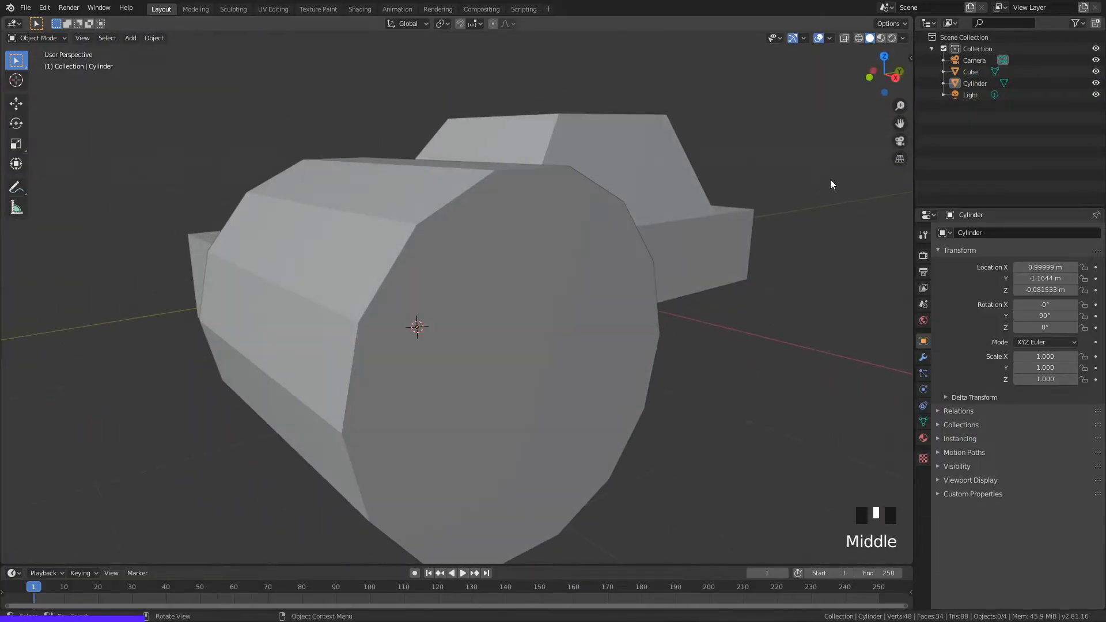
Step: In the right orthographic view, scale the cylinder down uniformly to about 0.379
left_click(893, 77)
scroll(573, 233, "up", 1)
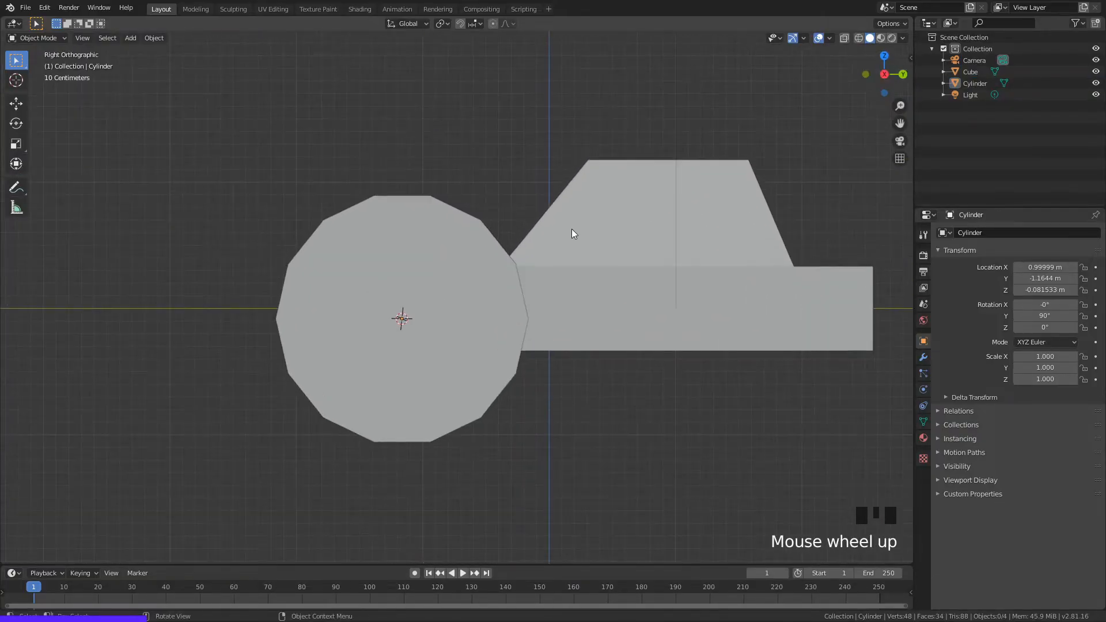
middle_click_drag(545, 187, 817, 116, "shift")
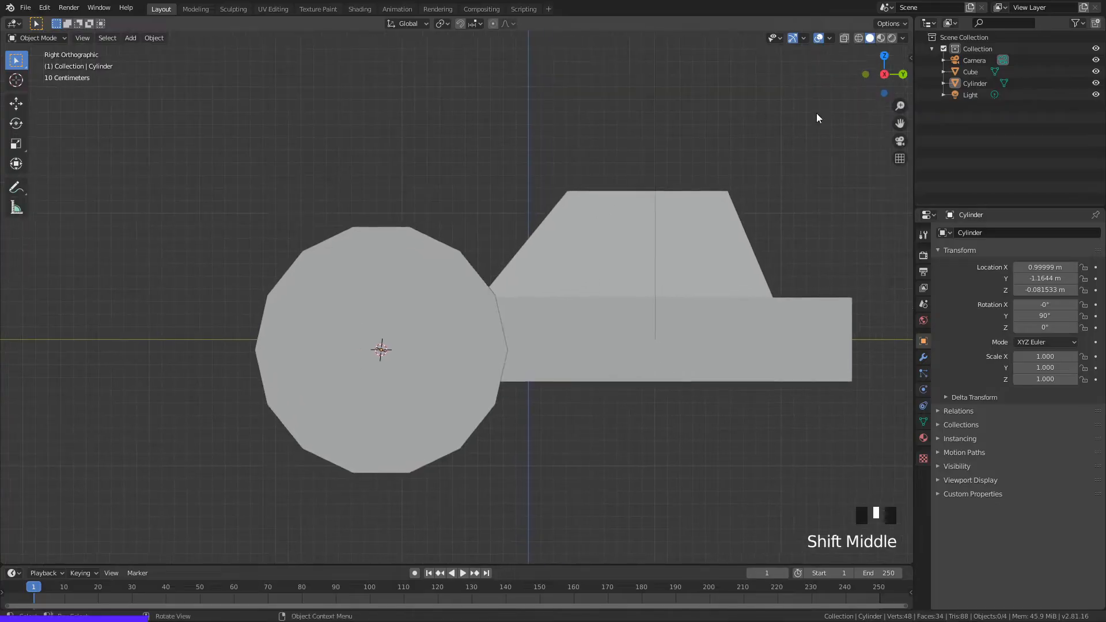
left_click(425, 274)
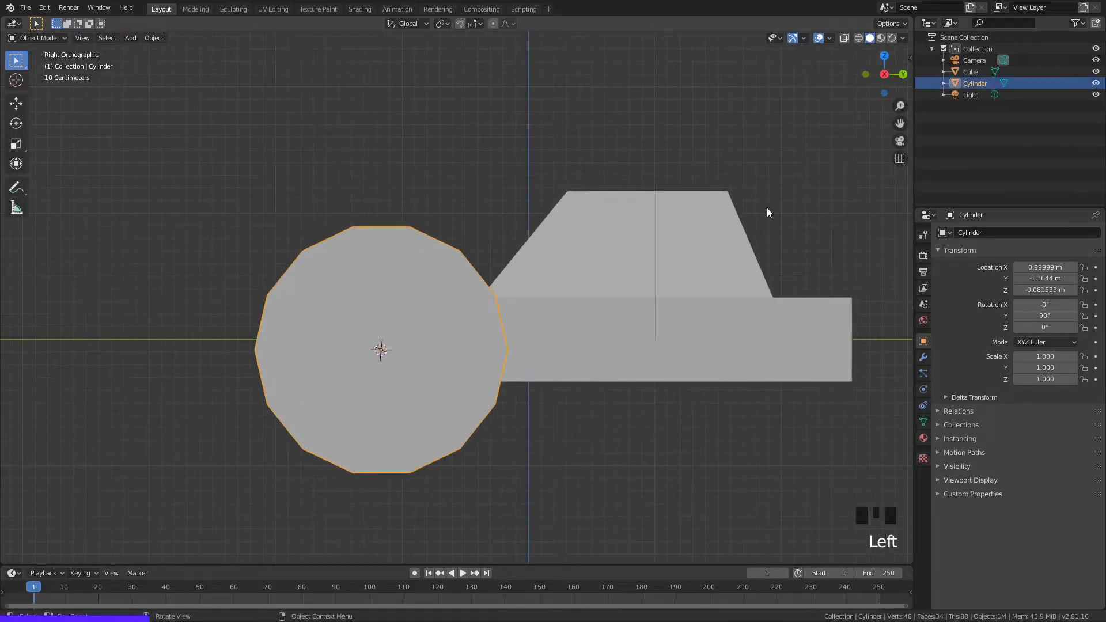
key("s")
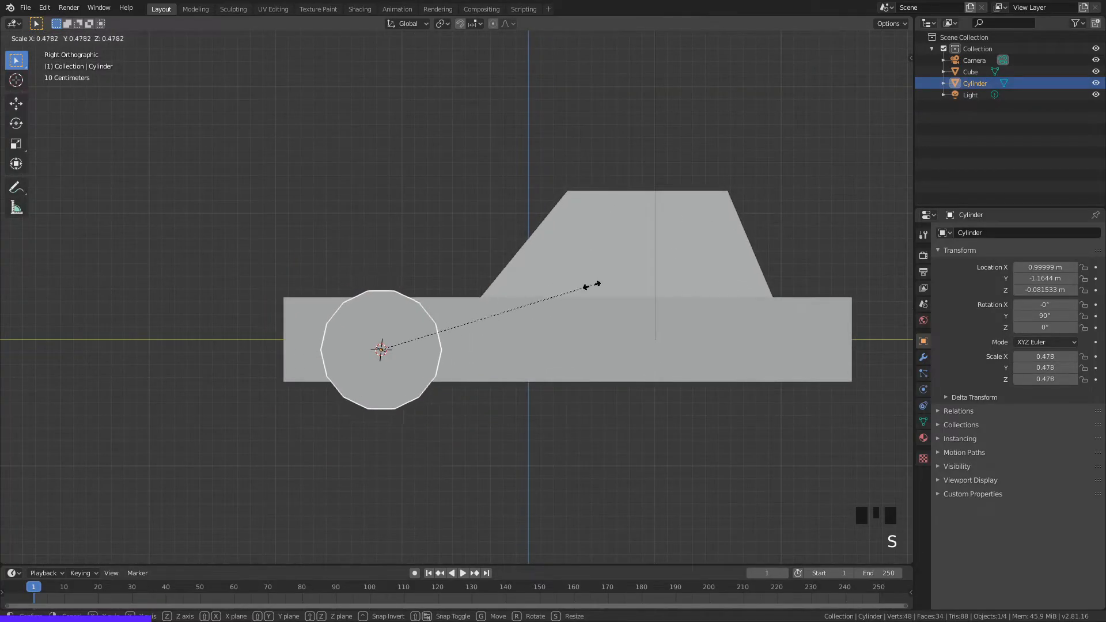
left_click(547, 295)
Step: Move the cylinder about 0.155 m along Y and lower it about 0.164 m along Z at the front wheel position
key("g")
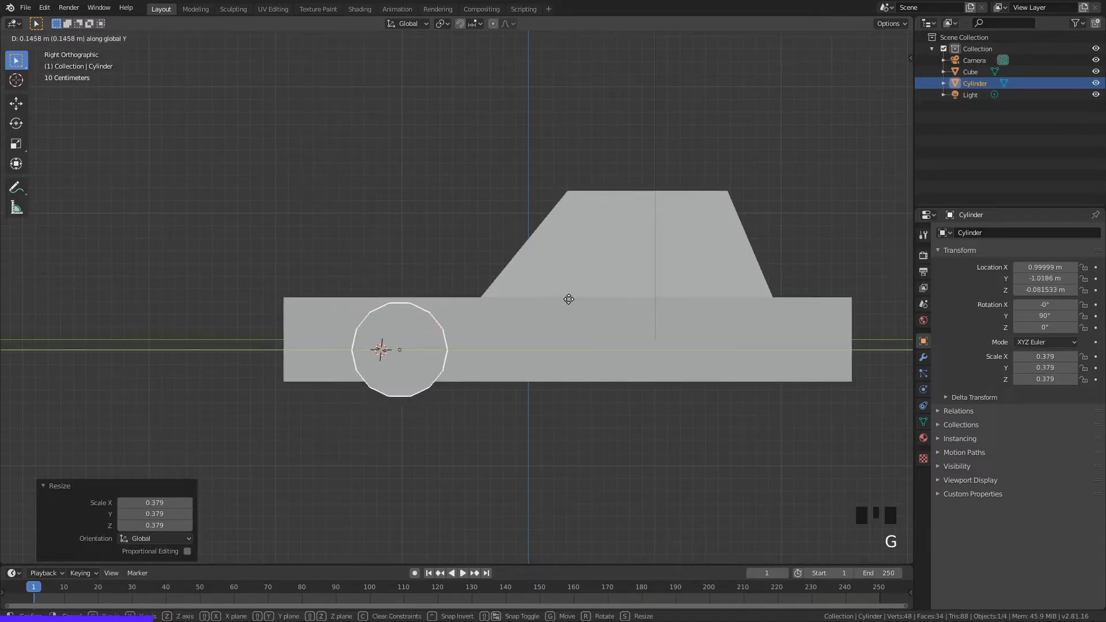
key("y")
left_click(565, 303)
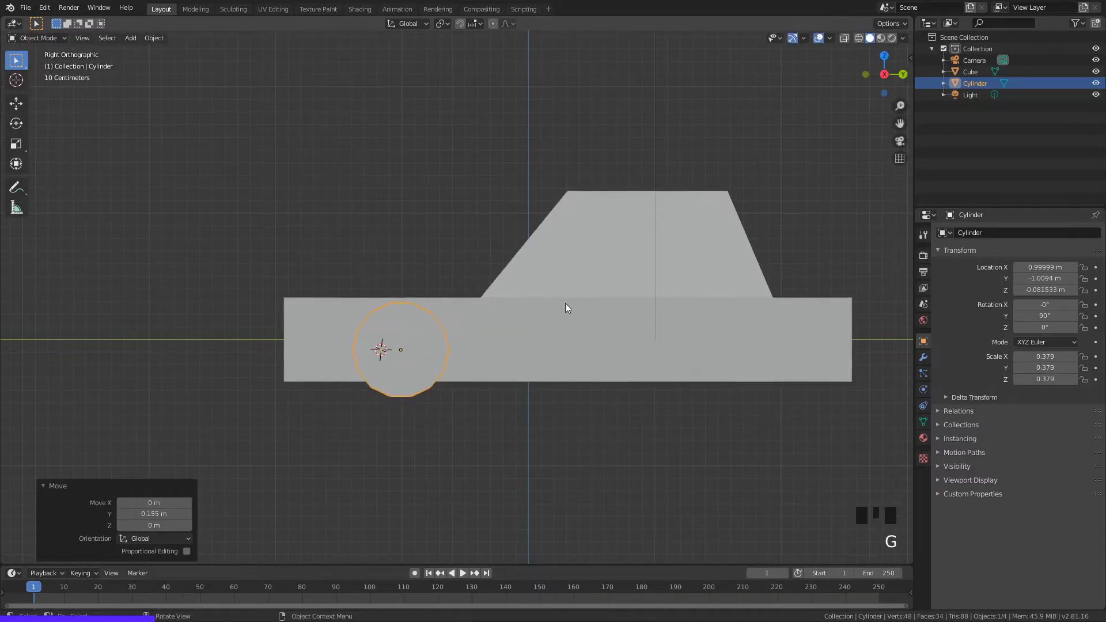
key("g")
key("z")
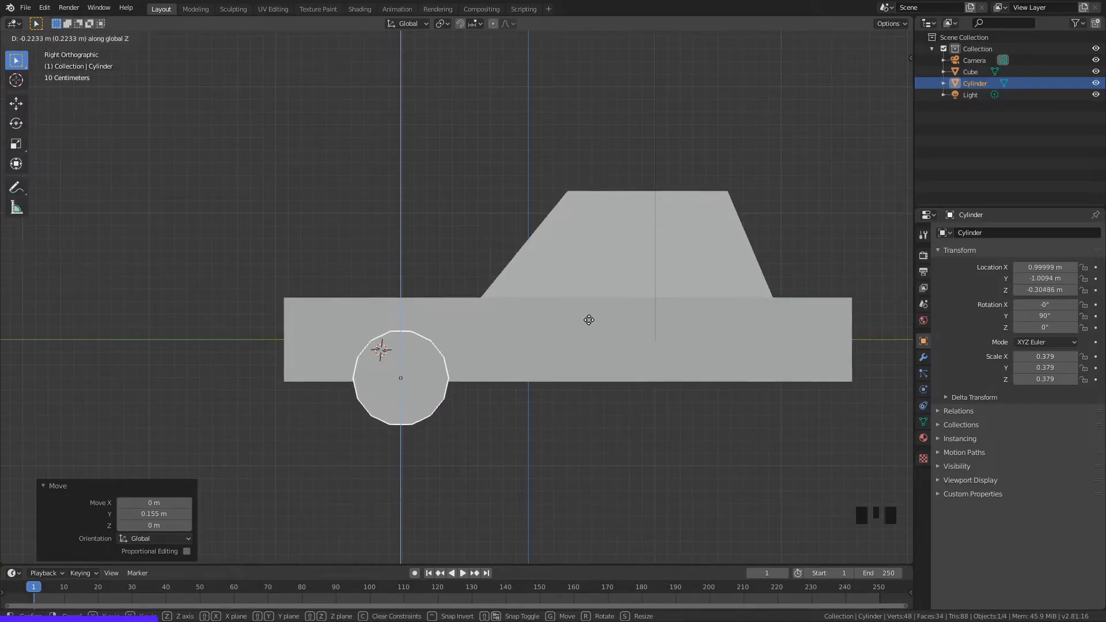
left_click(588, 316)
Step: Scale the cylinder up uniformly to about 0.427 and lower it to about Z -0.296 m
key("s")
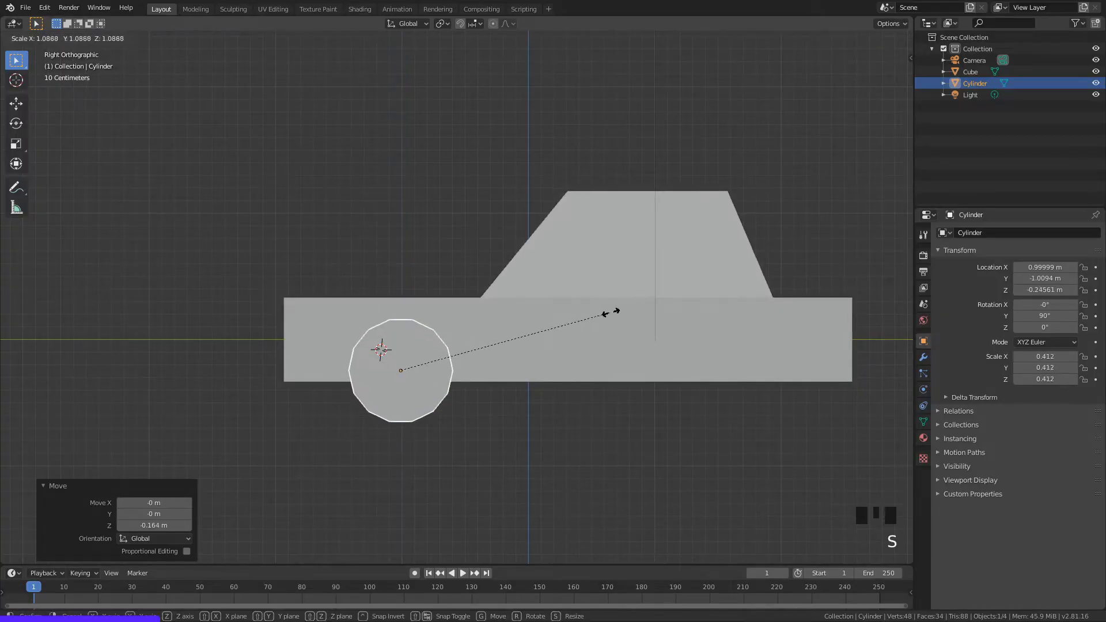
left_click(618, 314)
key("g")
key("z")
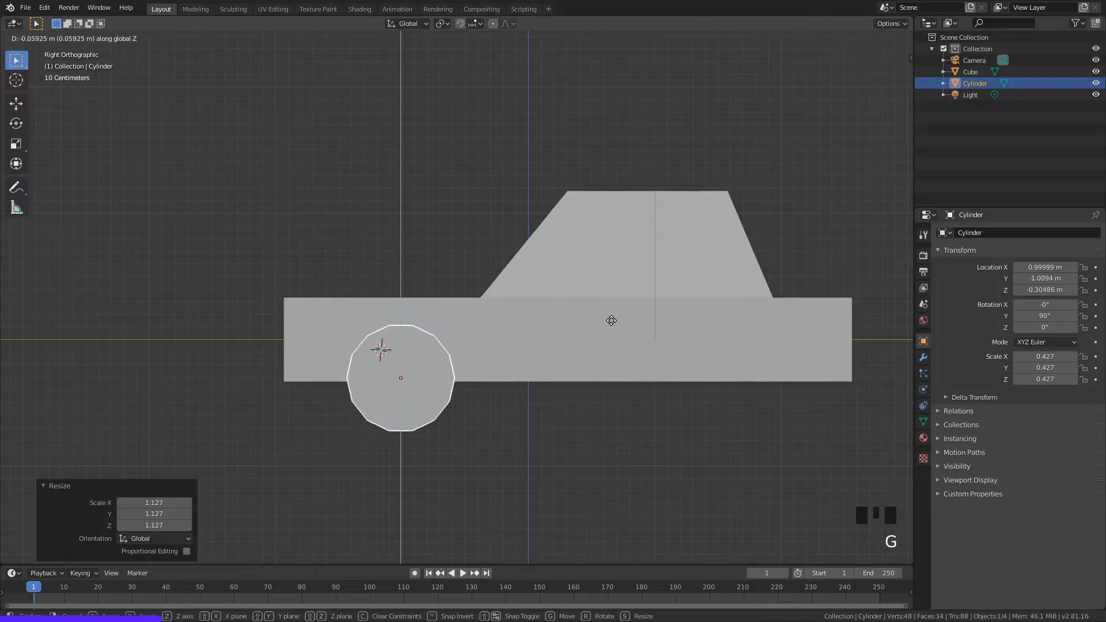
left_click(613, 319)
Step: Examine from several angles how the cylinder sits in the front side of the car body
left_click(474, 236)
mouse_move(474, 236)
middle_mouse_down()
mouse_move(527, 270)
mouse_move(595, 228)
mouse_move(486, 251)
middle_mouse_up()
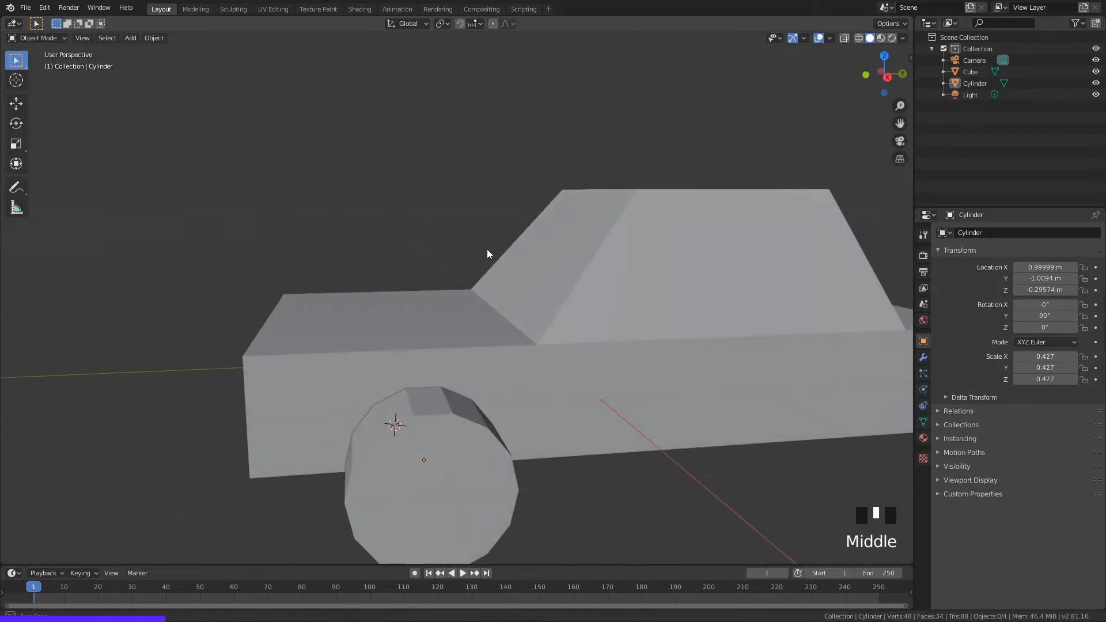
scroll(518, 285, "up", 3)
middle_click_drag(519, 286, 495, 264)
scroll(518, 261, "down", 3)
scroll(513, 248, "down", 2)
scroll(493, 281, "up", 1)
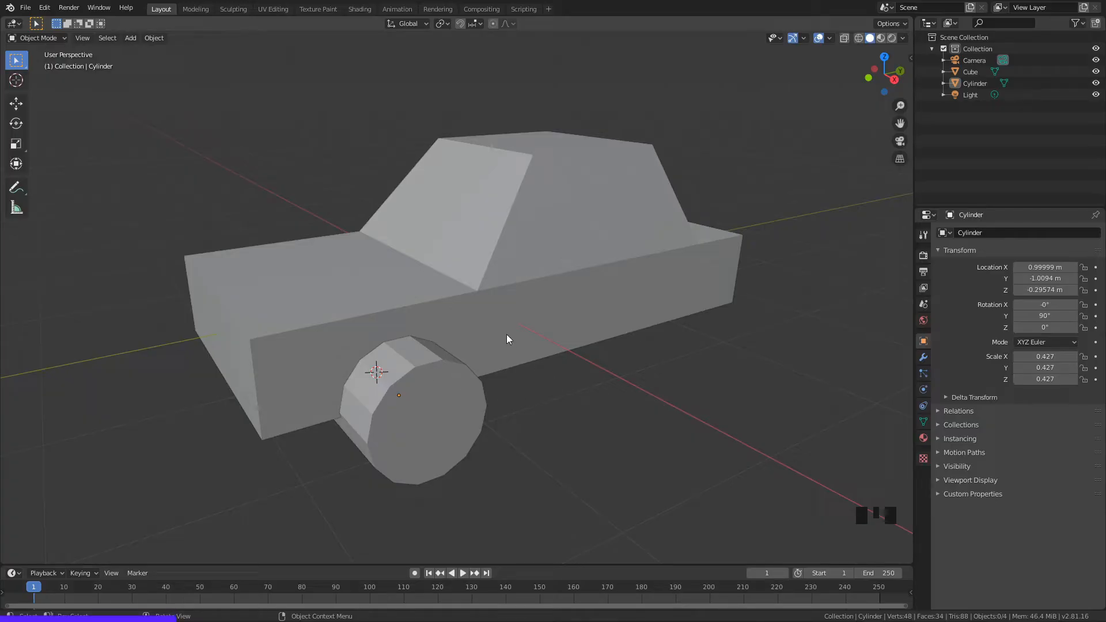
Step: Try a Bool Tool Brush Difference on the car body and cylinder with the cylinder as the active object
left_click(465, 334)
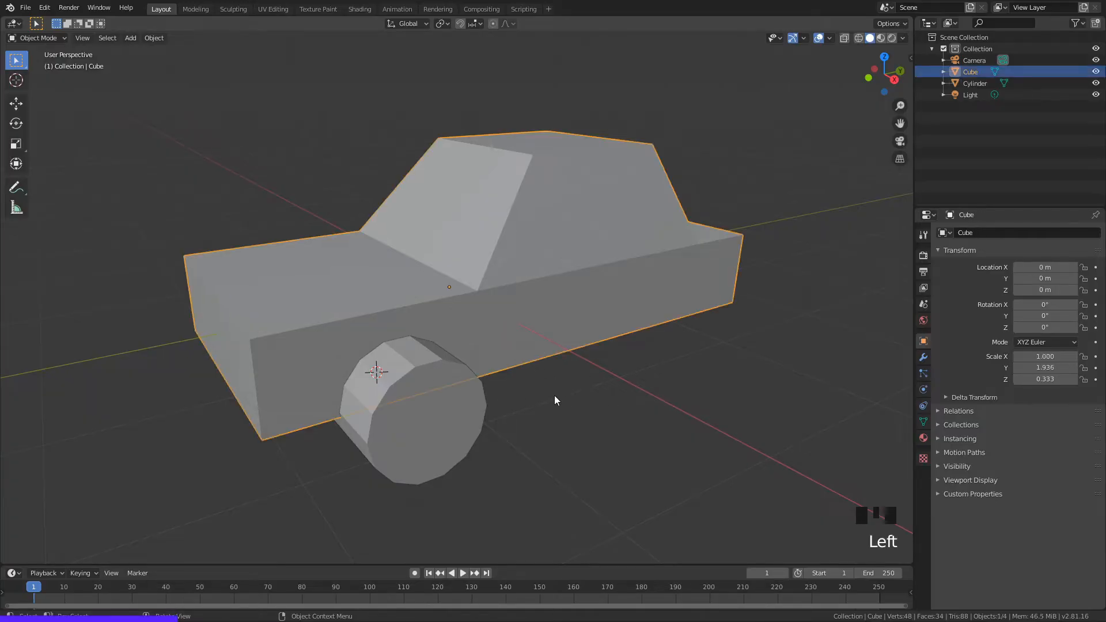
left_click(456, 377, "shift")
left_click(160, 39)
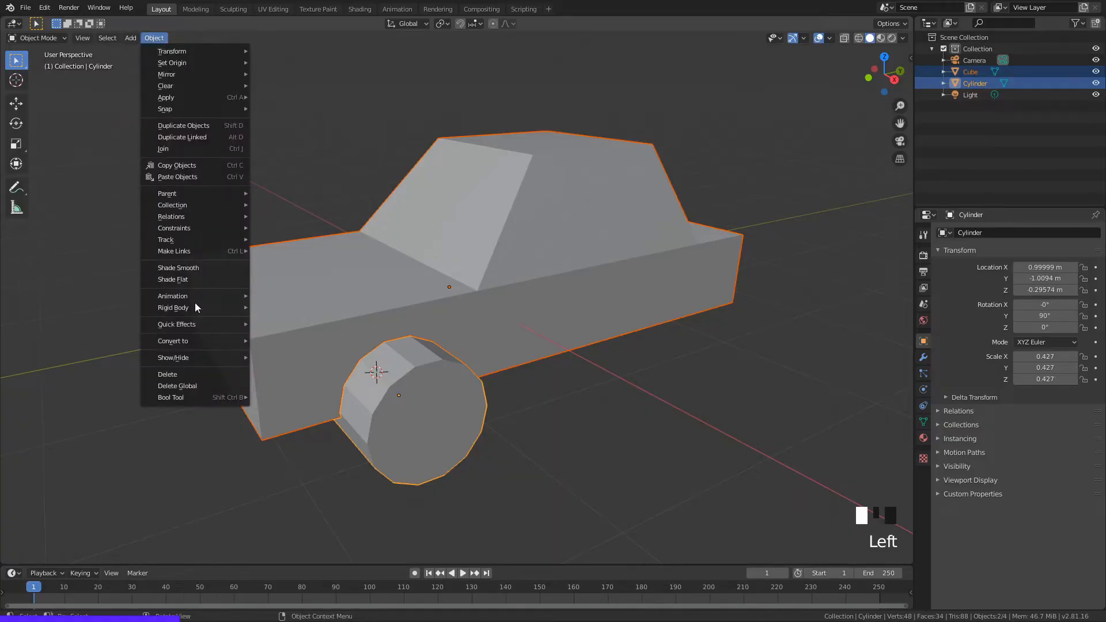
mouse_move(200, 396)
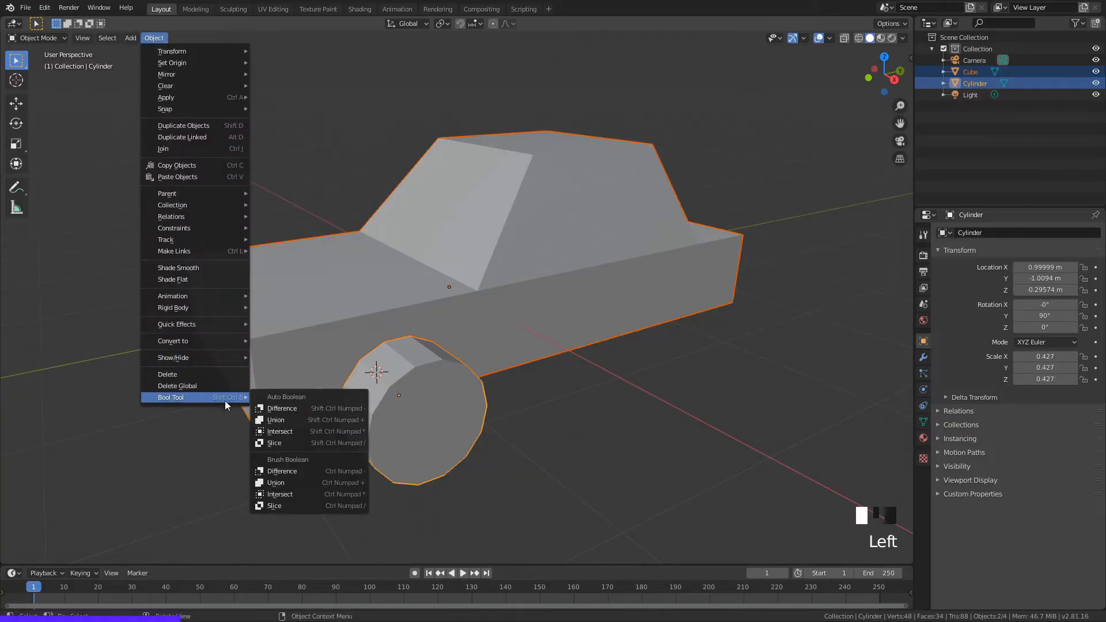
left_click(294, 470)
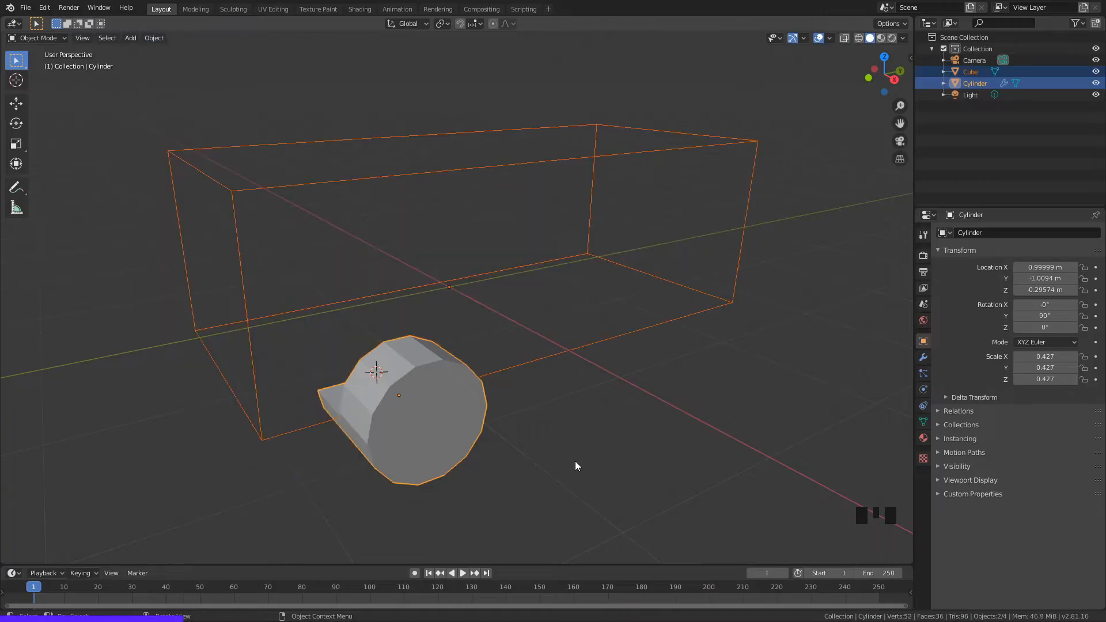
middle_click_drag(575, 439, 586, 440)
key("ctrl+z")
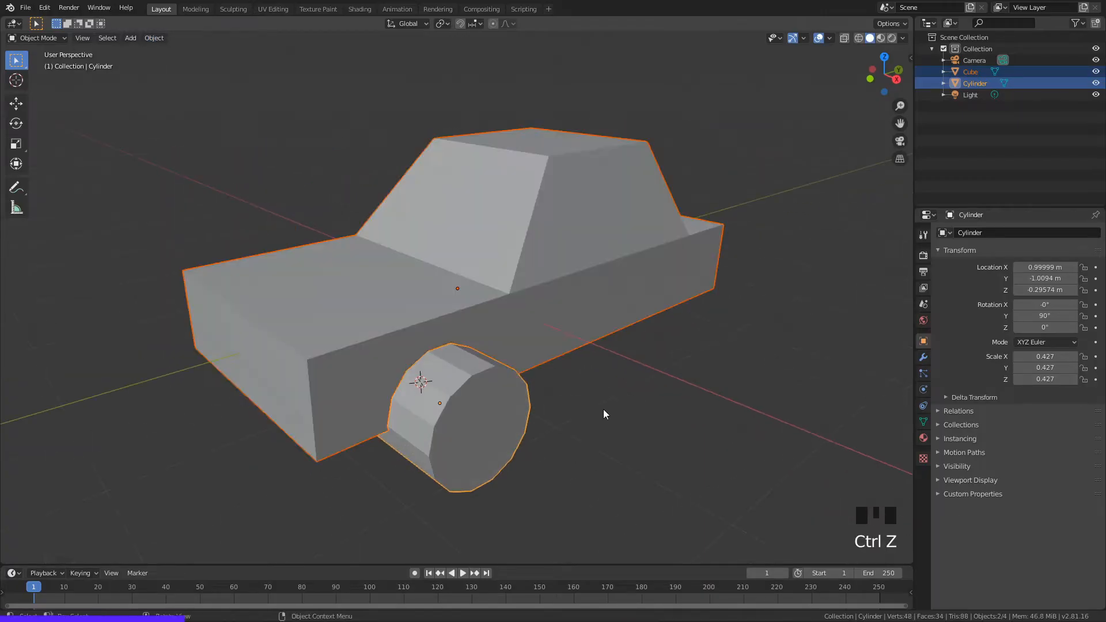
Step: Cut the front wheel well with a Bool Tool Brush Difference, using the cylinder as cutter and the car body as the active object
left_click(548, 394)
left_click(548, 394)
middle_click_drag(568, 378, 555, 323)
left_click(403, 189, "shift")
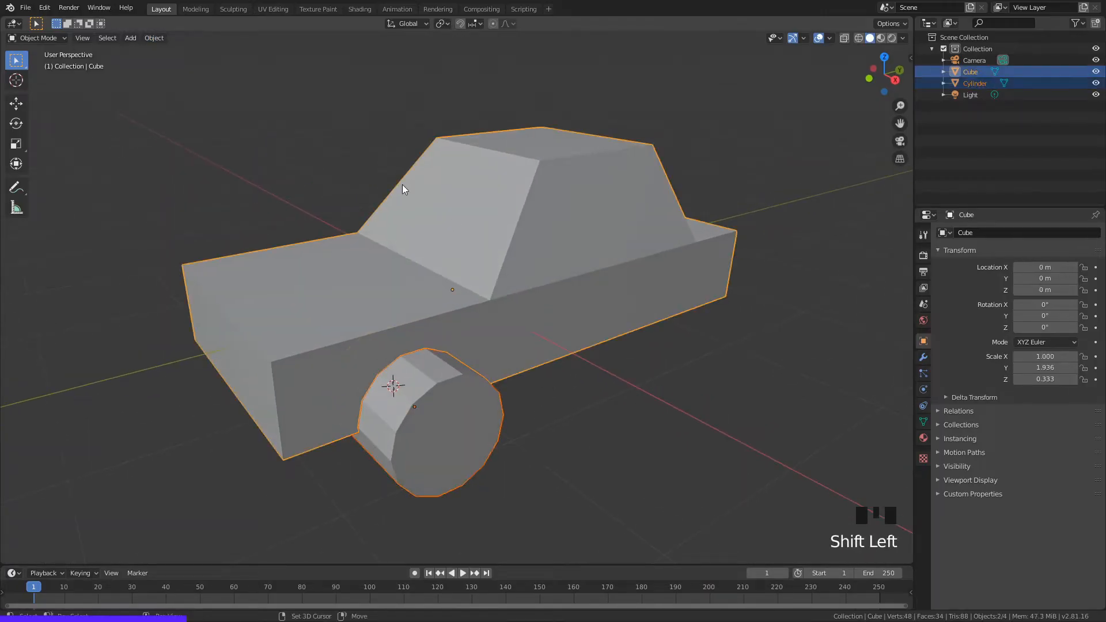
left_click(155, 38)
mouse_move(202, 396)
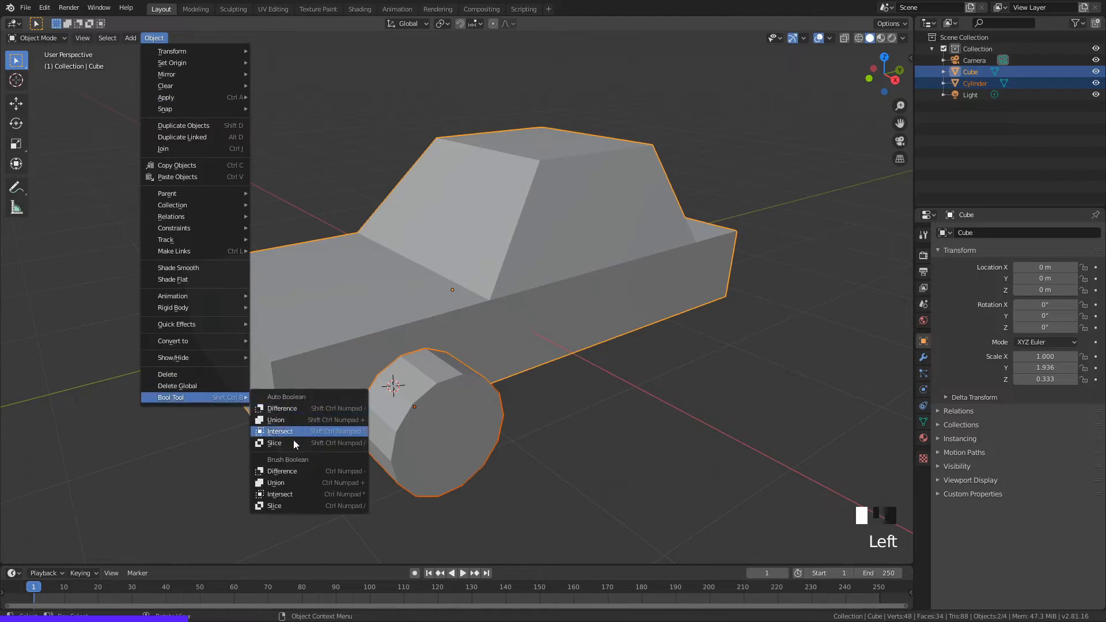
left_click(288, 471)
left_click(636, 422)
mouse_move(635, 422)
middle_mouse_down()
mouse_move(545, 394)
mouse_move(610, 402)
middle_mouse_up()
Step: Search the add-ons preferences for "bool" to check that Bool Tool is enabled, and review its available operations
left_click(150, 38)
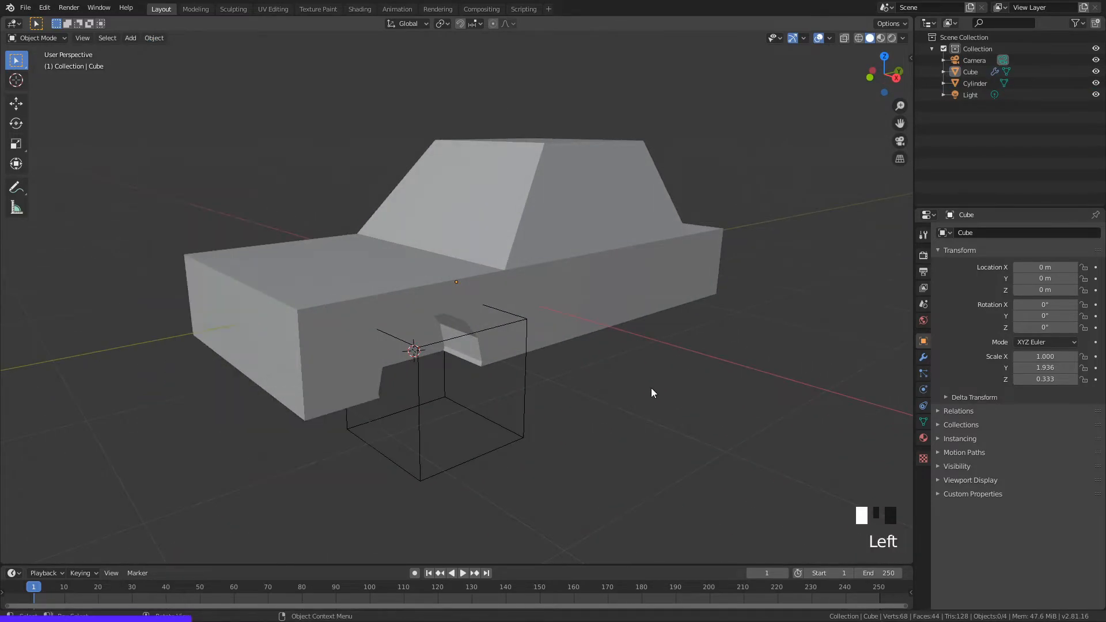
left_click(44, 8)
middle_click_drag(658, 218, 404, 136)
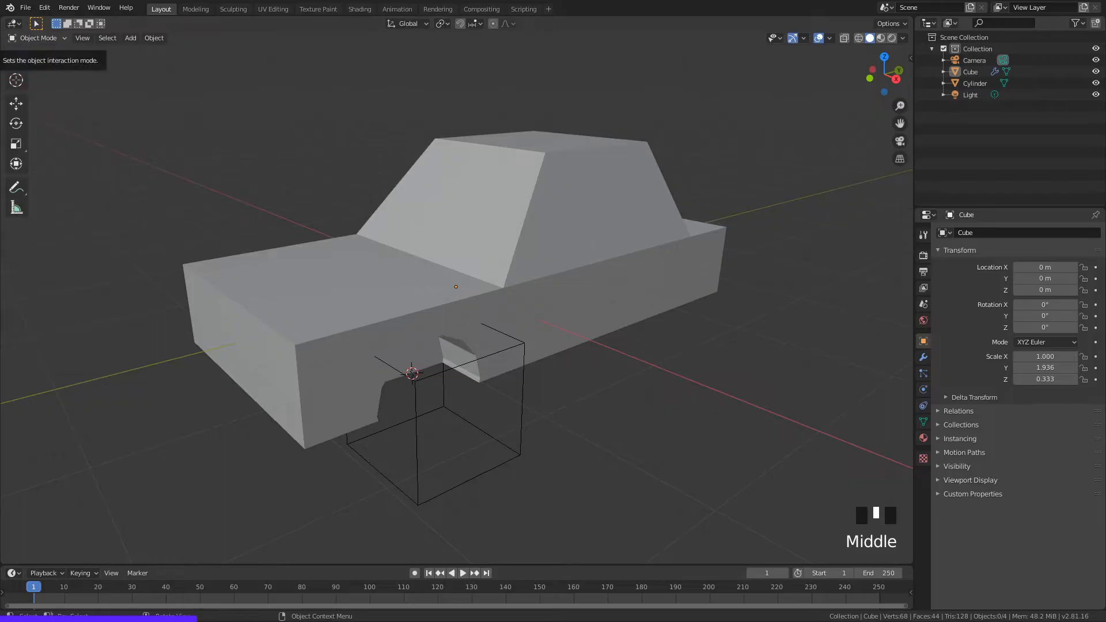
left_click(44, 7)
left_click(67, 153)
left_click_drag(452, 74, 576, 65)
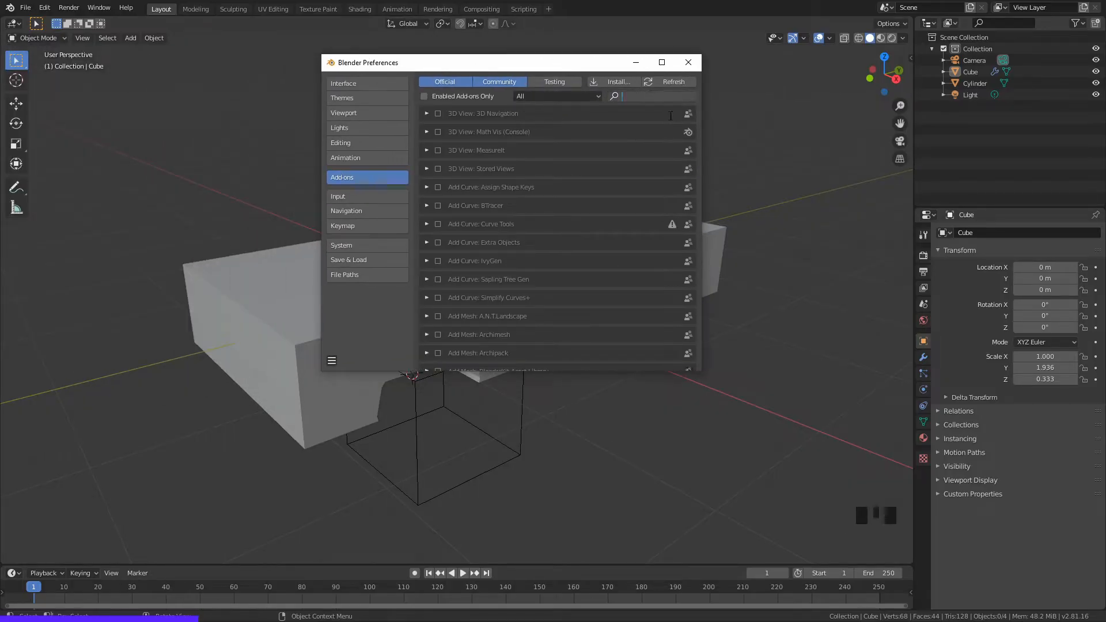
type("bool")
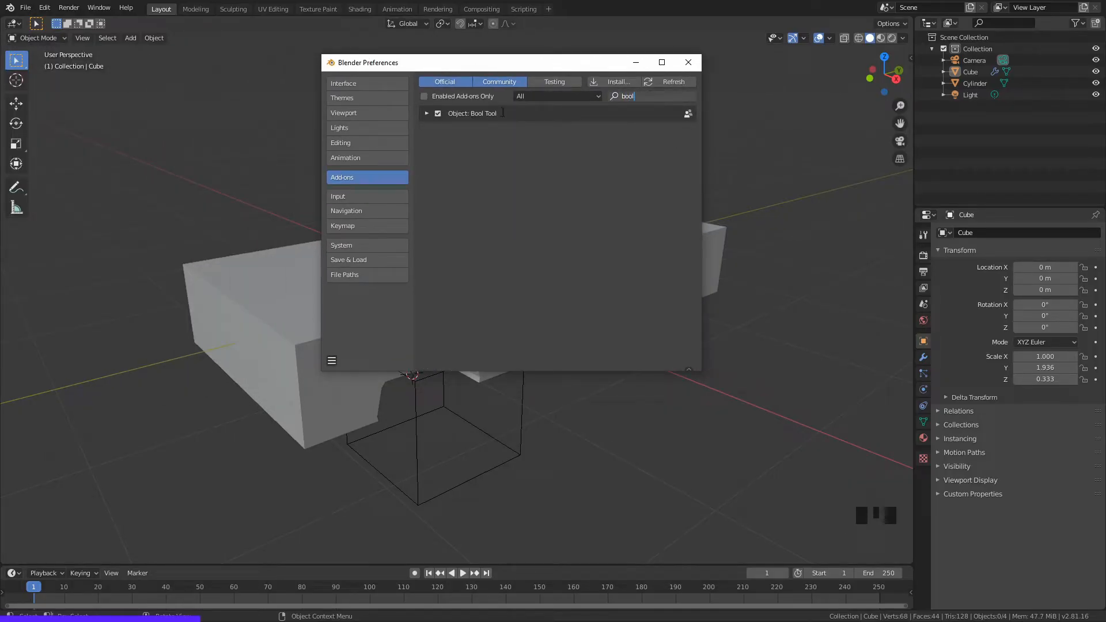
left_click(693, 64)
left_click(153, 38)
mouse_move(209, 396)
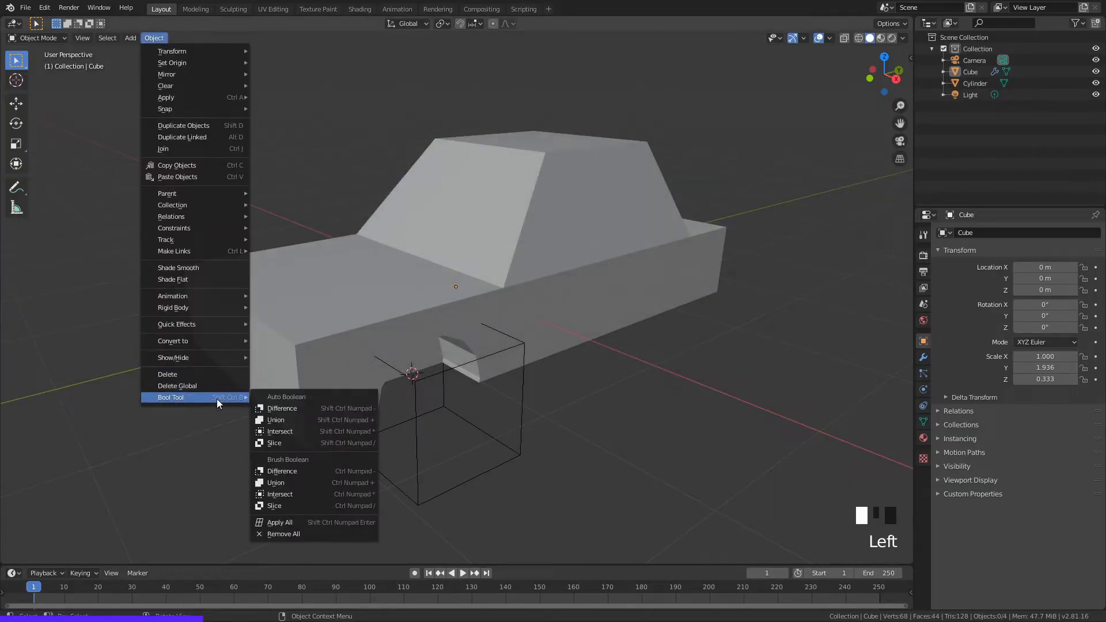
left_click(653, 307)
Step: Lower the cutter cylinder about 0.054 m along Z to make the front wheel well shallower
middle_click_drag(653, 306, 635, 309)
left_click(564, 415)
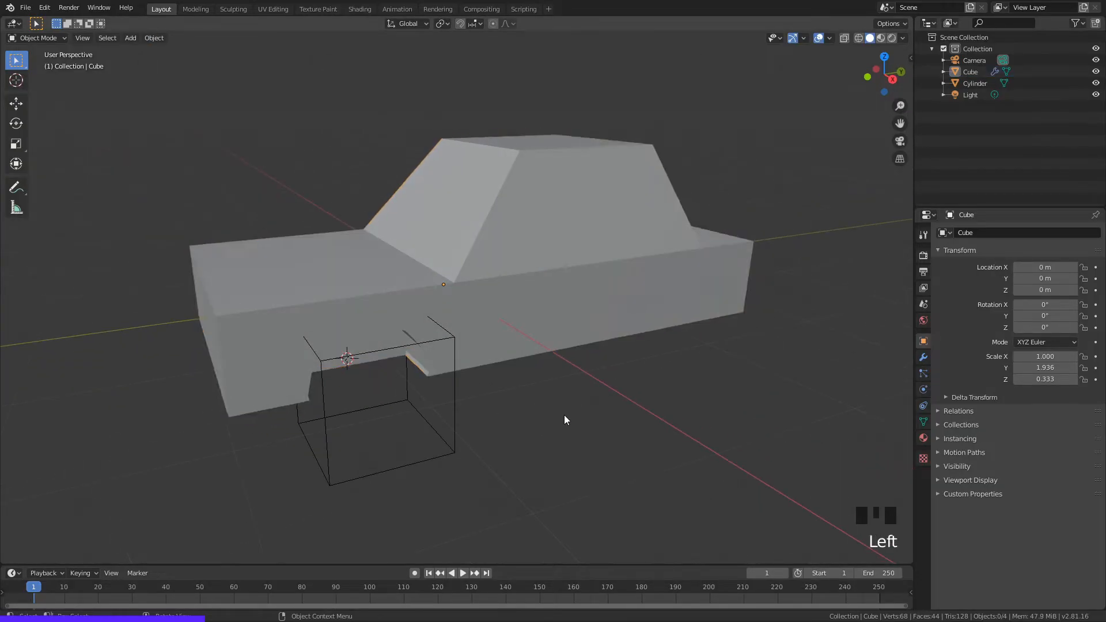
middle_click_drag(564, 415, 421, 378)
left_click(373, 368)
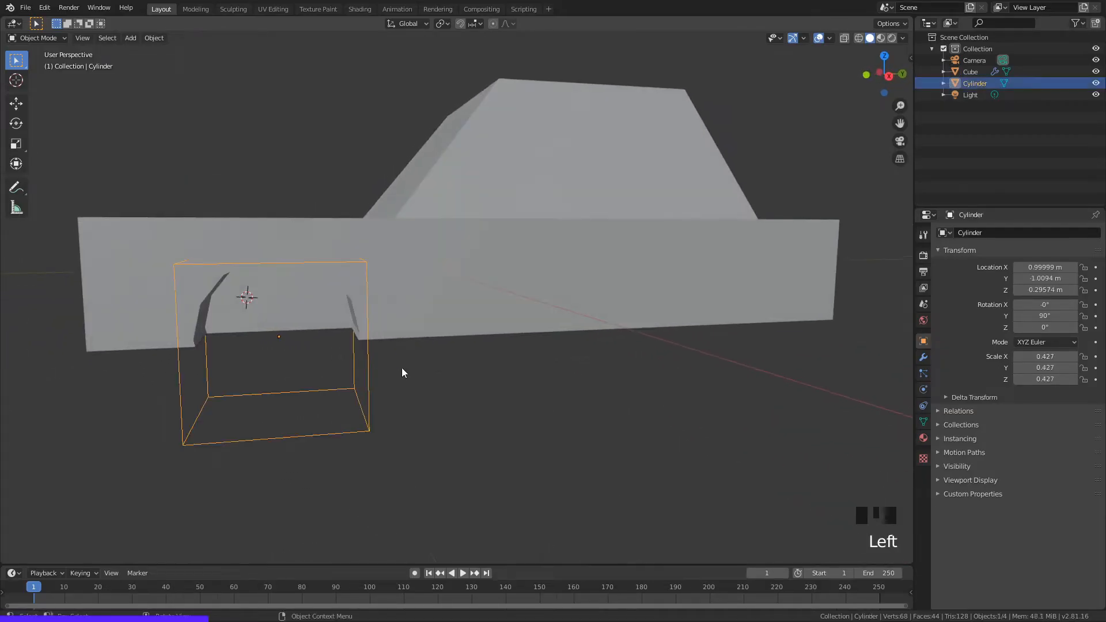
key("g")
key("z")
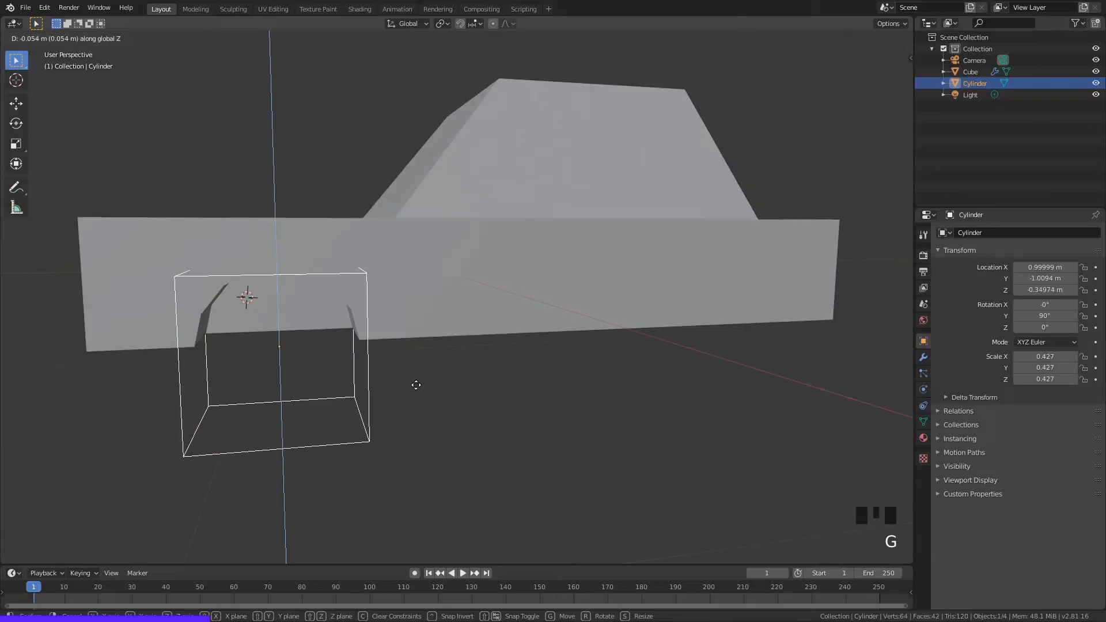
left_click(417, 385)
Step: Try sliding the cutter cylinder about 2.9 m along Y toward the car's rear, and undo the move
middle_click_drag(417, 385, 478, 387)
left_click(553, 390)
middle_click_drag(553, 390, 518, 420)
left_click(458, 404)
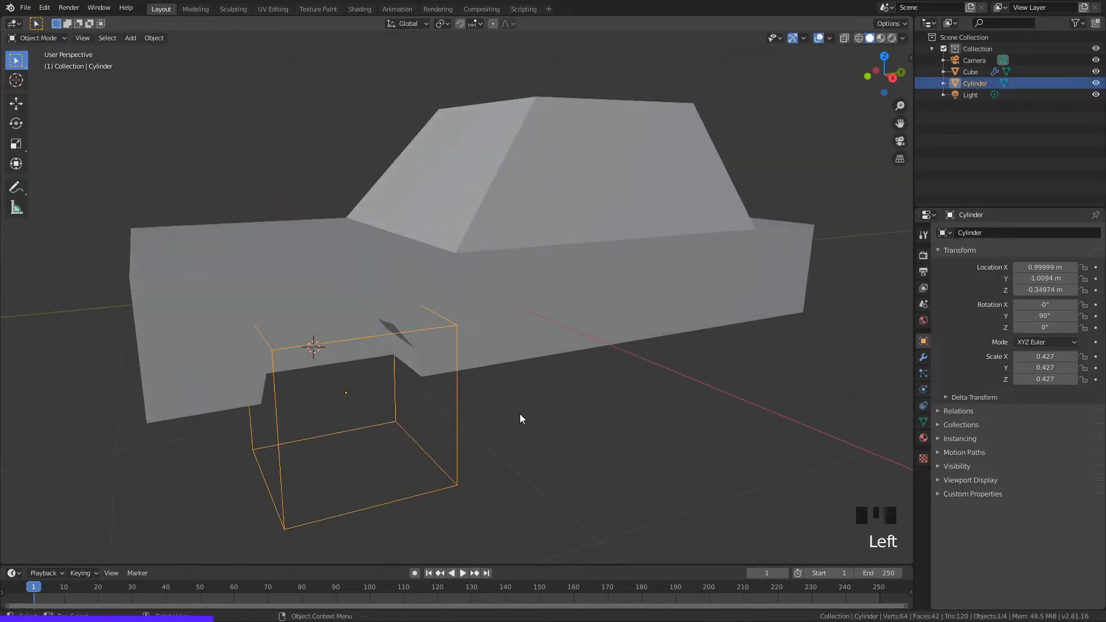
key("g")
key("y")
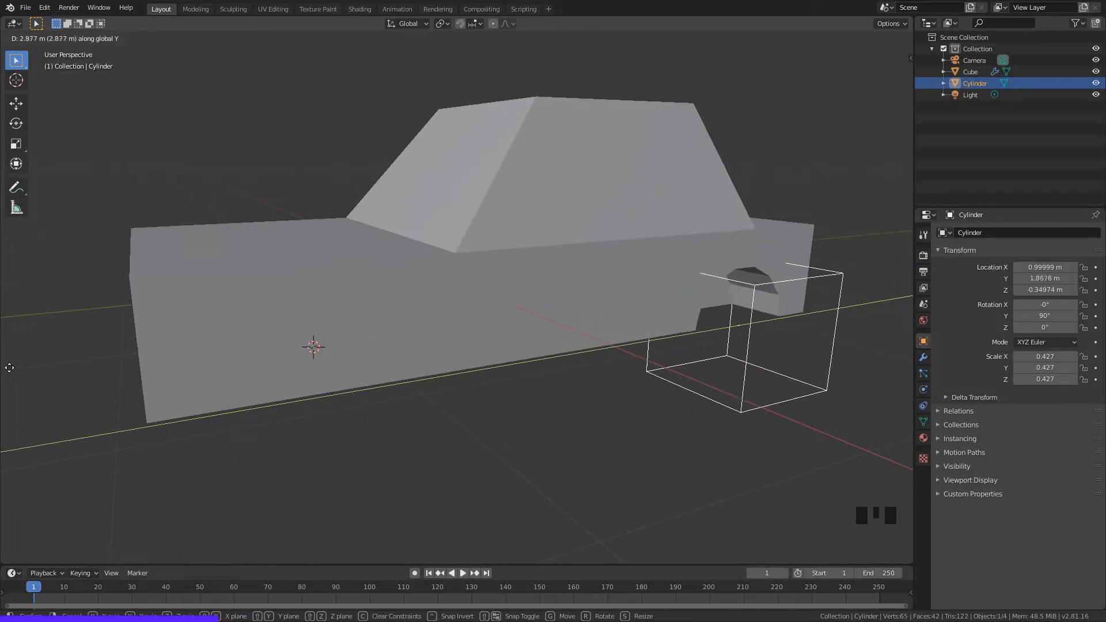
left_click(867, 379)
key("ctrl+z")
left_click(532, 380)
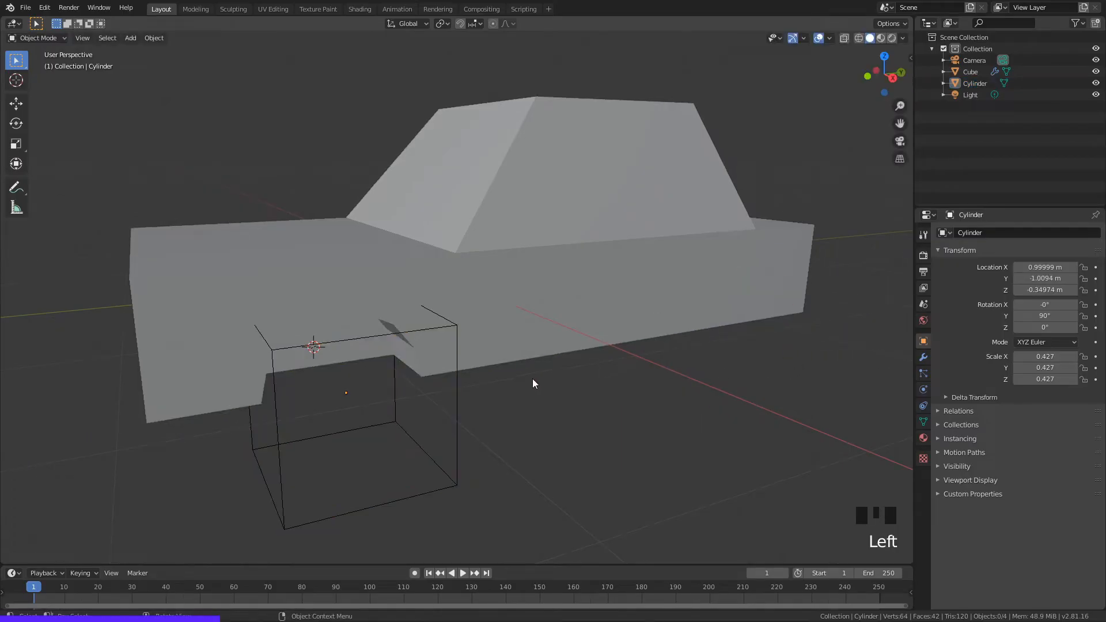
Step: Try sliding the cutter cylinder along Y and scaling it, and undo these changes
middle_click_drag(532, 380, 606, 316)
left_click(483, 401)
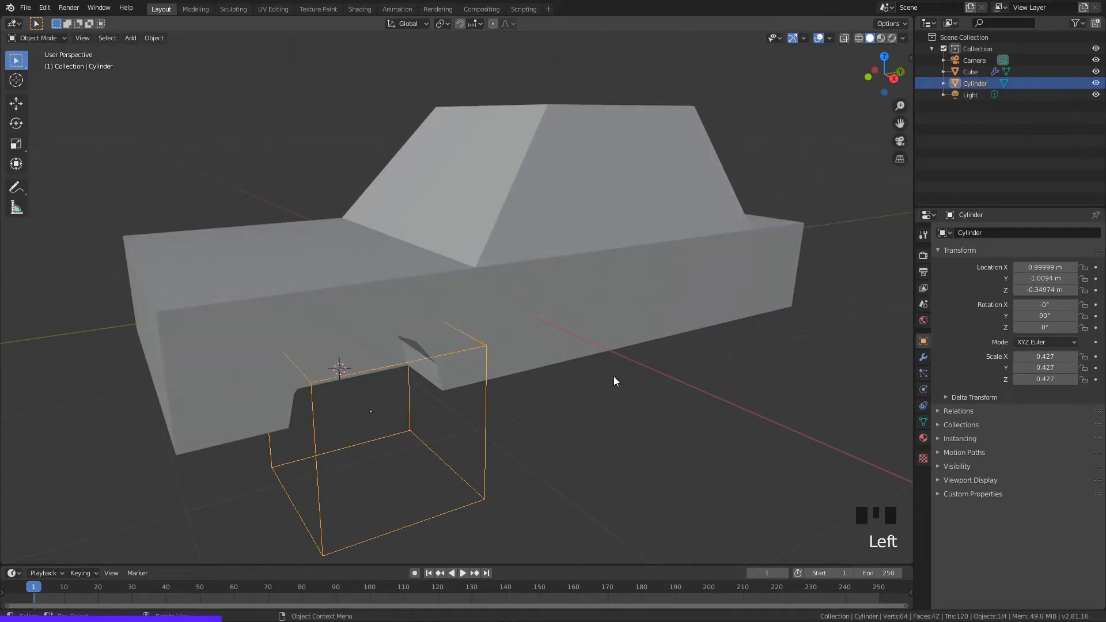
left_click(614, 377)
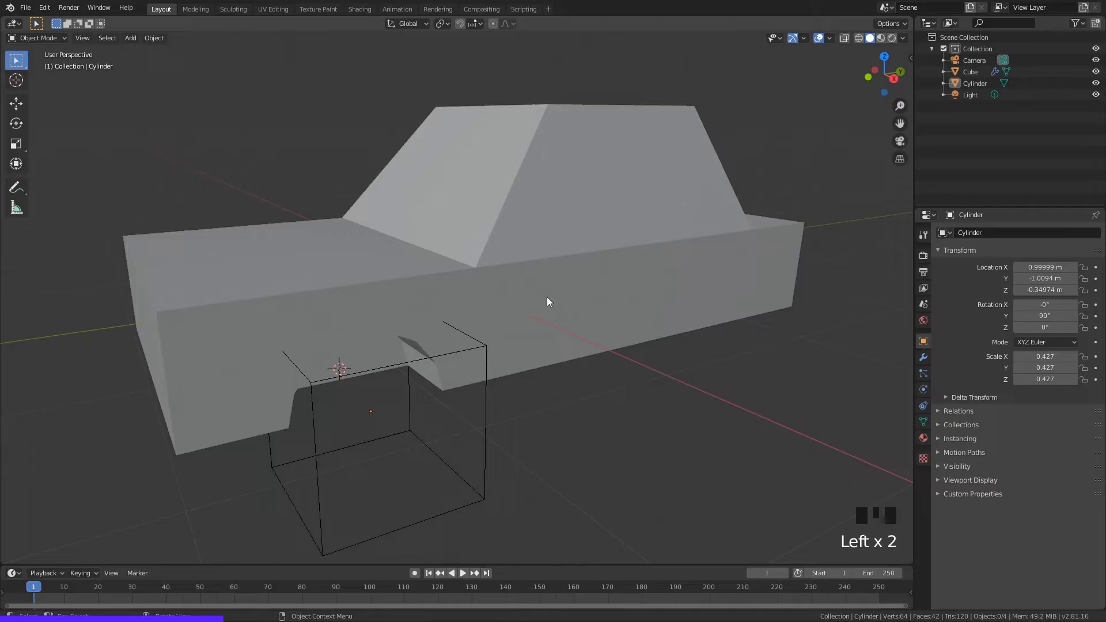
left_click(484, 438)
key("g")
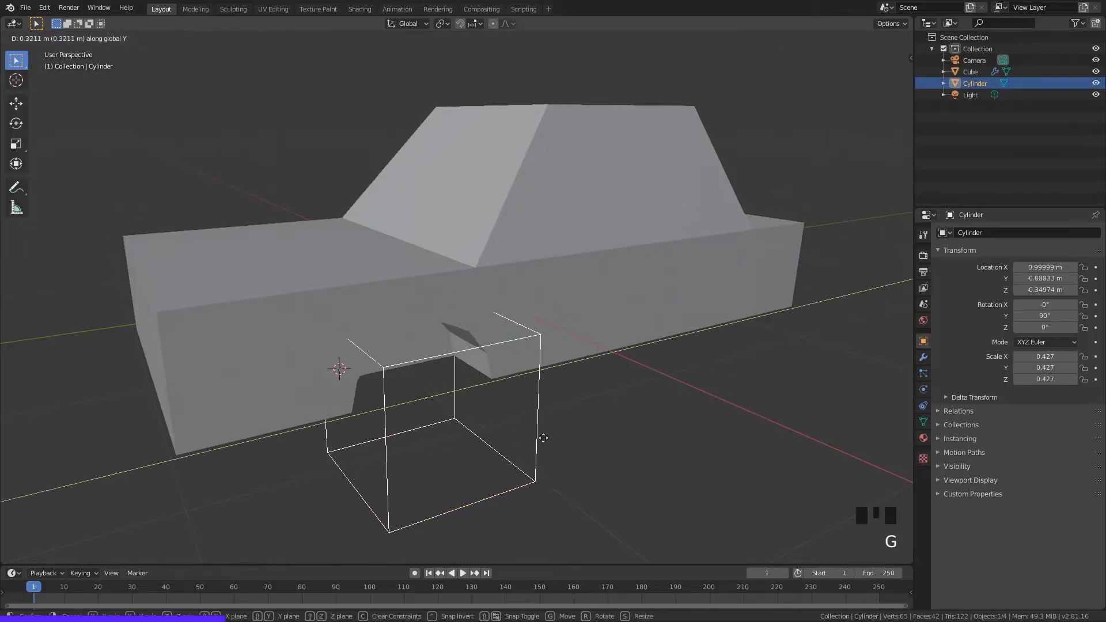
left_click(515, 434)
key("s")
left_click(607, 436)
left_click(684, 412)
middle_click_drag(688, 414, 509, 397)
key("ctrl+z")
key("ctrl+z")
key("ctrl+z")
Step: Snap the 3D cursor to the origin of the cutter cylinder at the front wheel well
left_click(681, 406)
left_click(501, 366)
middle_click_drag(598, 373, 600, 377)
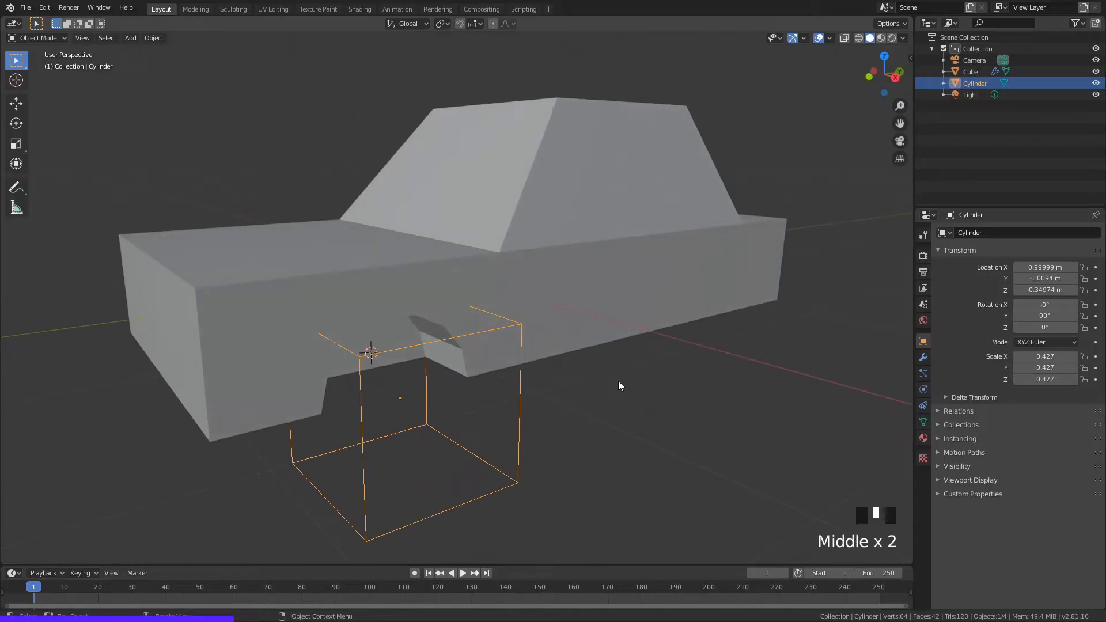
key("shift+s")
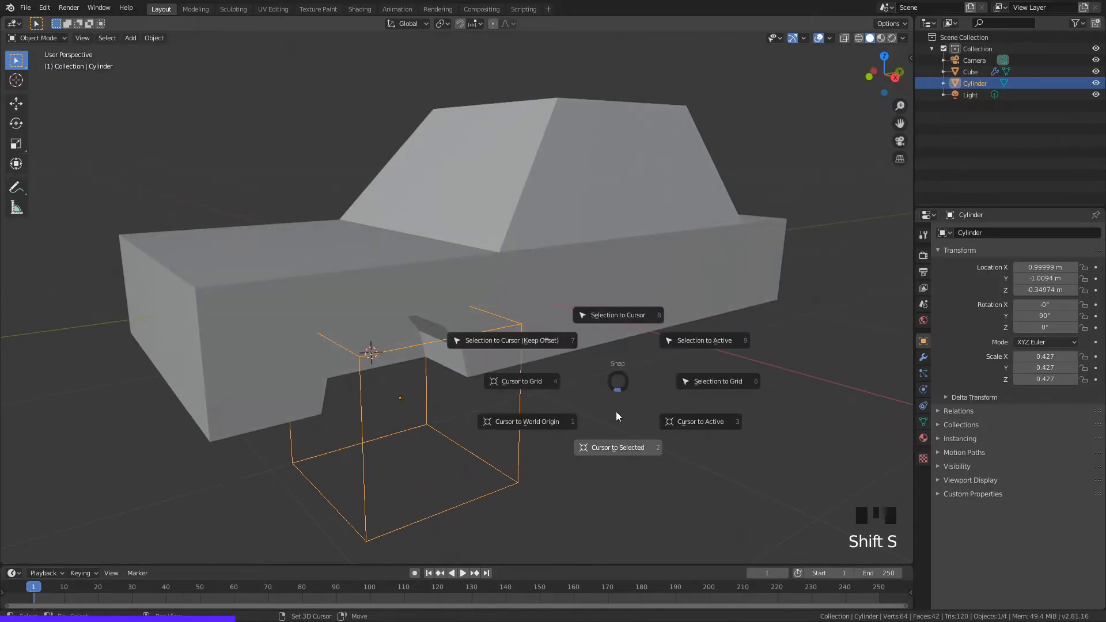
left_click(623, 450)
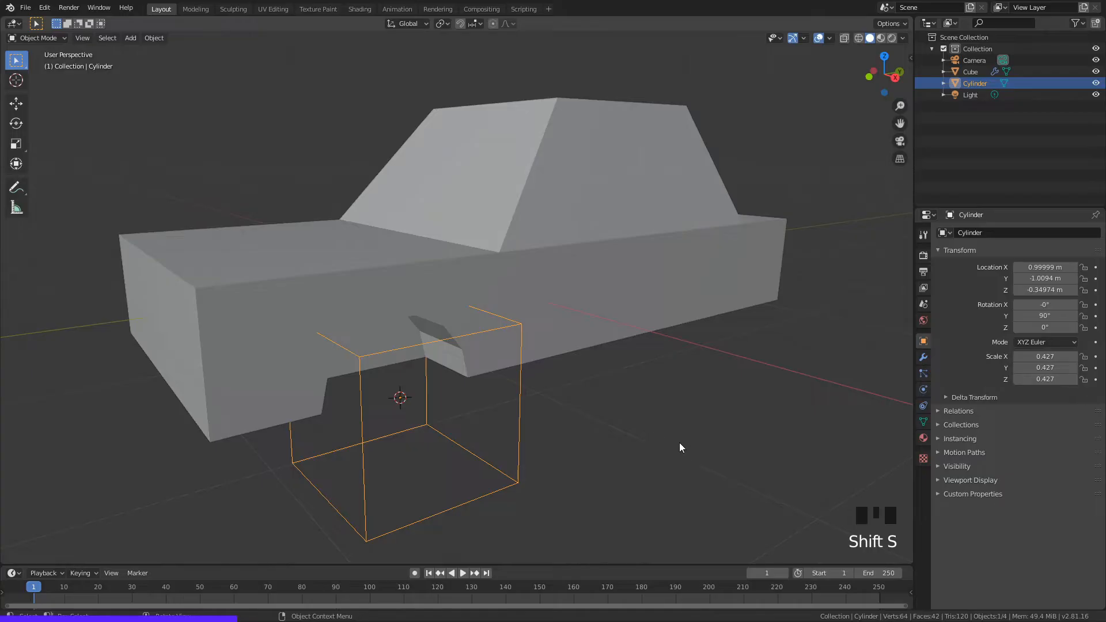
left_click(679, 443)
Step: Add a 14-vertex cylinder mesh at the 3D cursor as the base for the front wheel
middle_click_drag(679, 444, 626, 383)
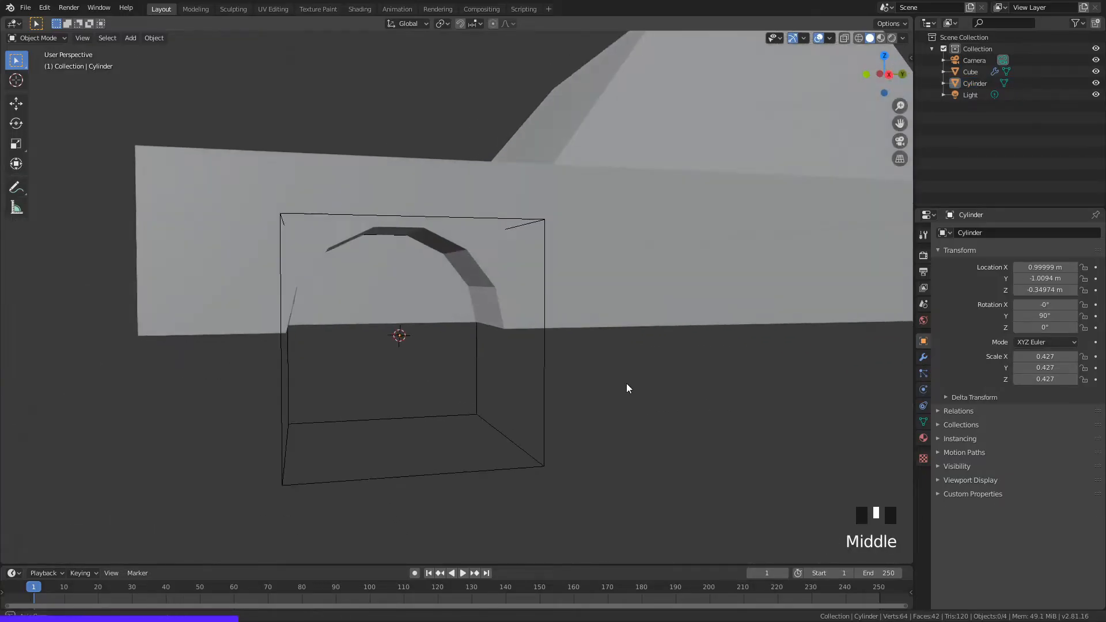
middle_click_drag(372, 255, 434, 305)
scroll(711, 414, "down", 5)
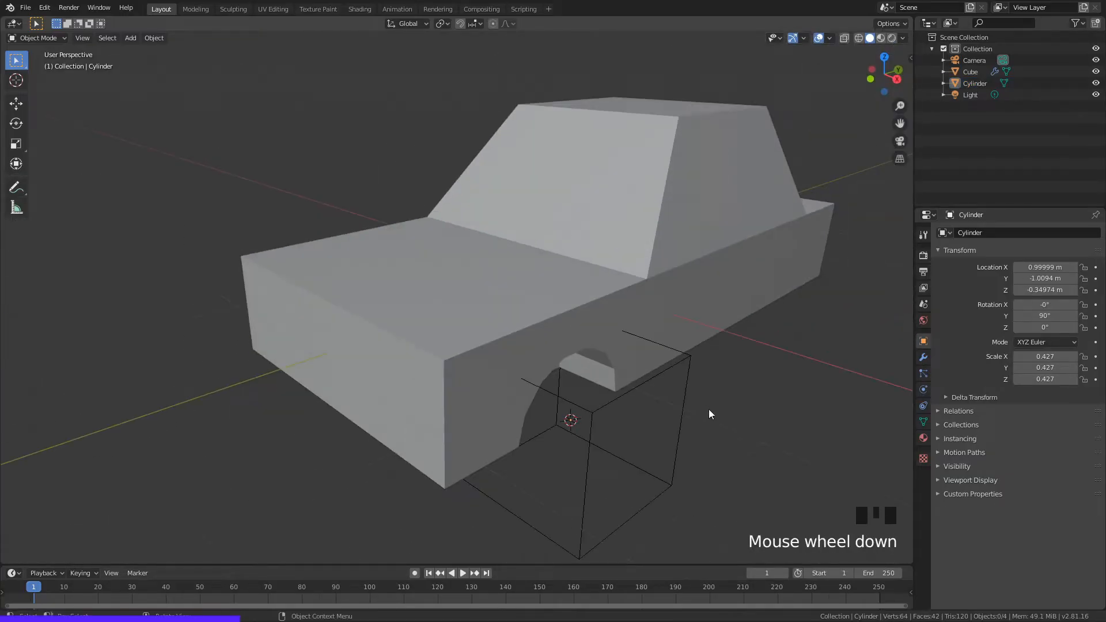
middle_click_drag(711, 415, 574, 356, "shift")
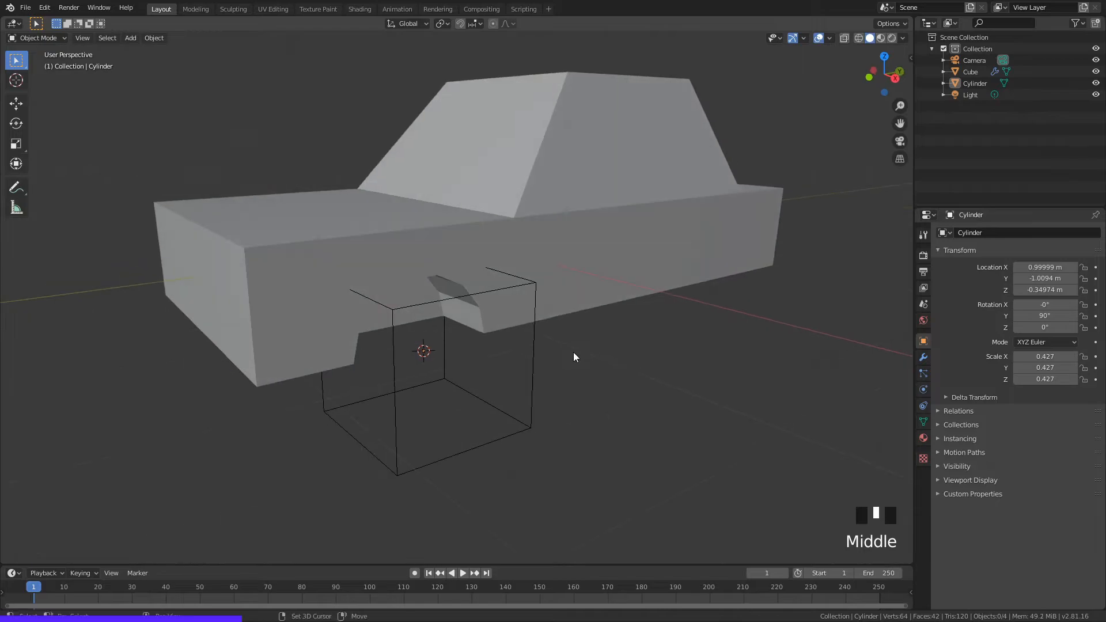
key("shift+a")
mouse_move(572, 351)
left_click(638, 407)
middle_click_drag(730, 394, 733, 396)
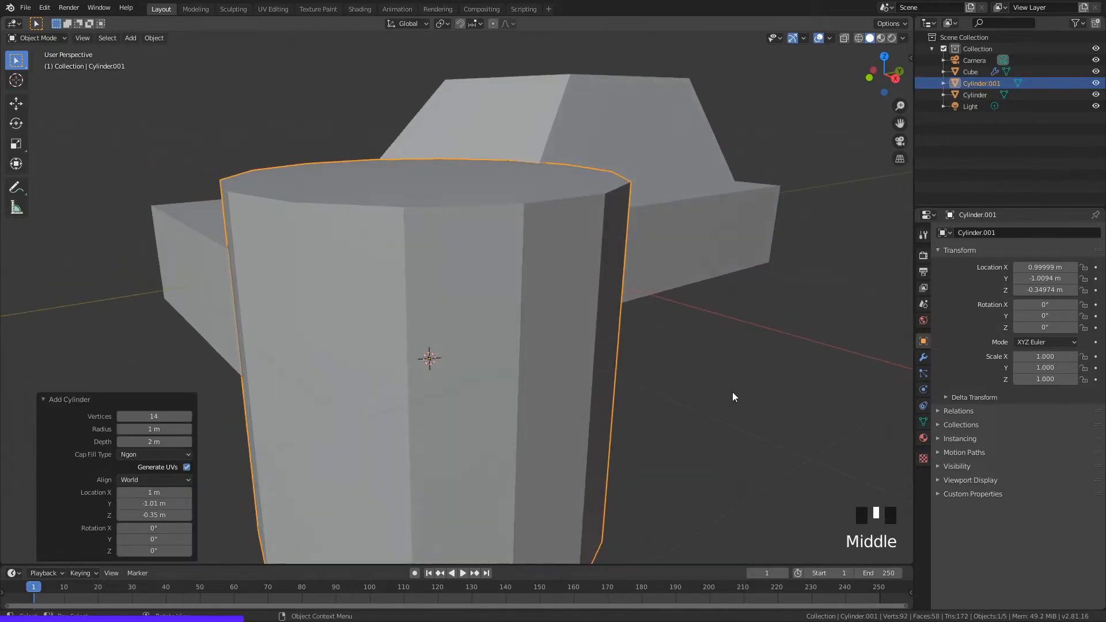
Step: Rotate the new wheel cylinder 90° around the Y axis
key("r")
key("y")
key("9")
key("0")
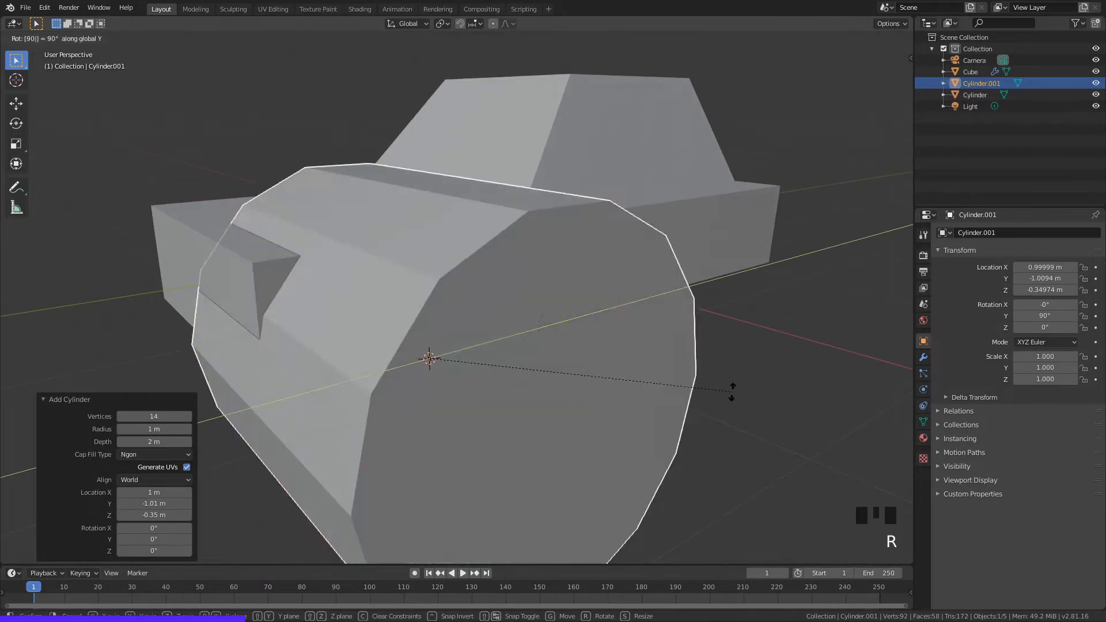
key("Return")
Step: In the right side view, scale the wheel cylinder uniformly to about 0.383 so it fits inside the wheel well
middle_click_drag(732, 396, 757, 374)
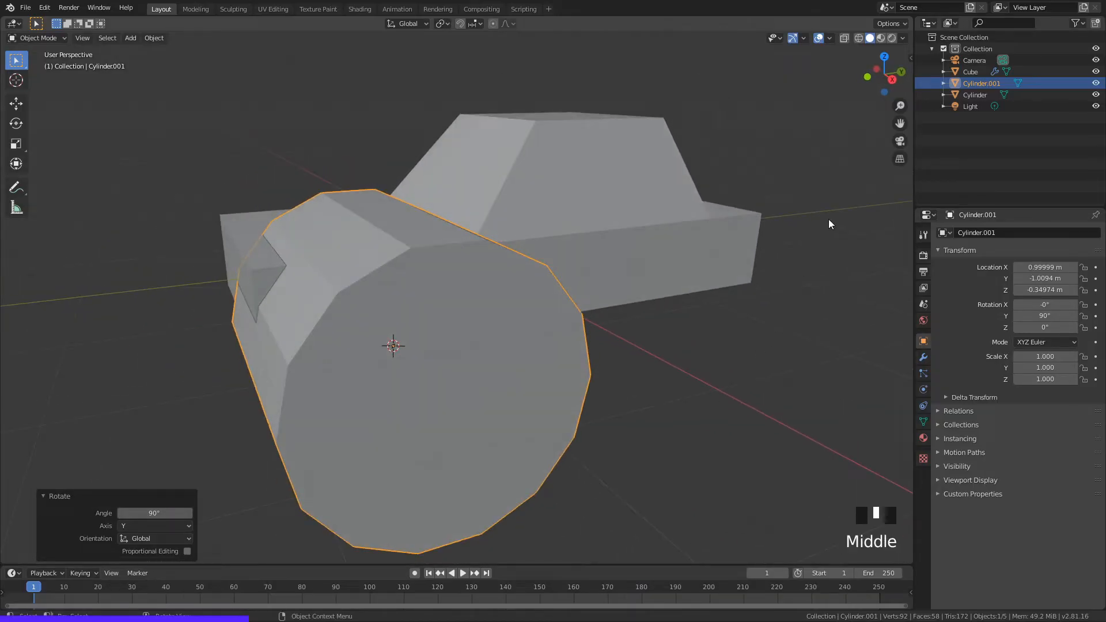
left_click(891, 78)
scroll(631, 224, "up", 2)
middle_click_drag(556, 215, 648, 244, "shift")
key("s")
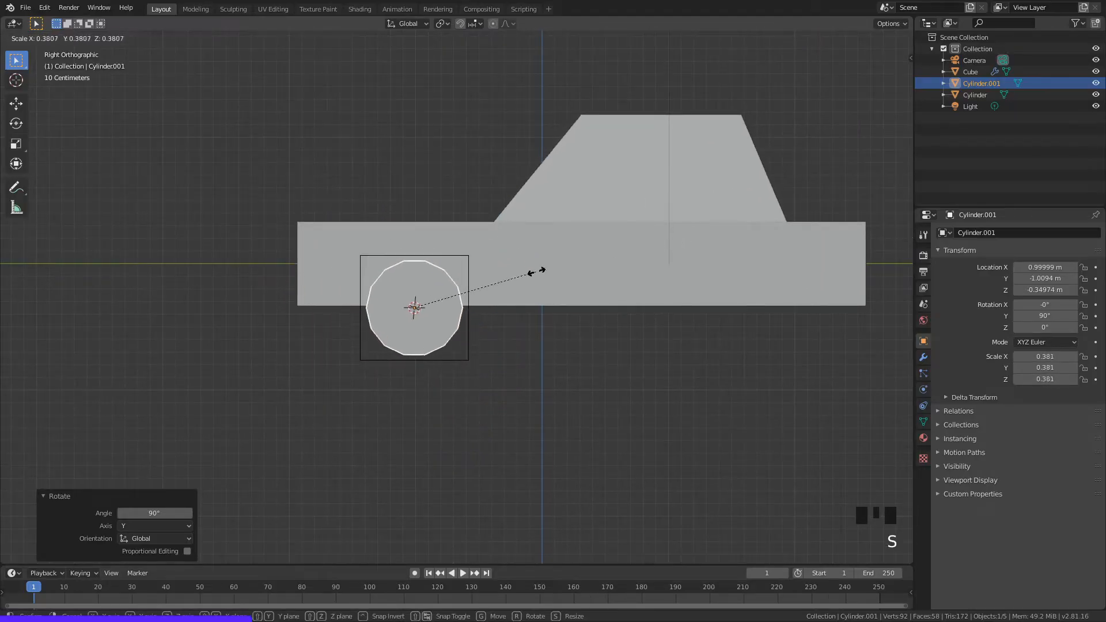
left_click(543, 272)
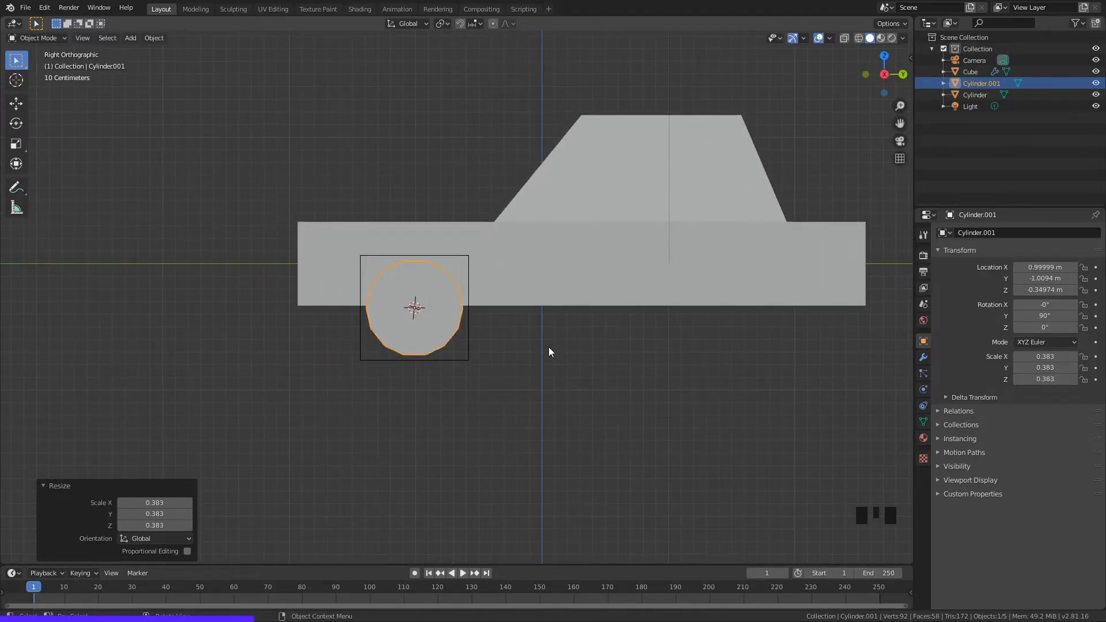
Step: Thin the wheel's mesh along X to about 0.471 in Edit Mode and shift it along X into the wheel well
key("Tab")
middle_click_drag(548, 347, 746, 286)
scroll(664, 330, "up", 2)
key("s")
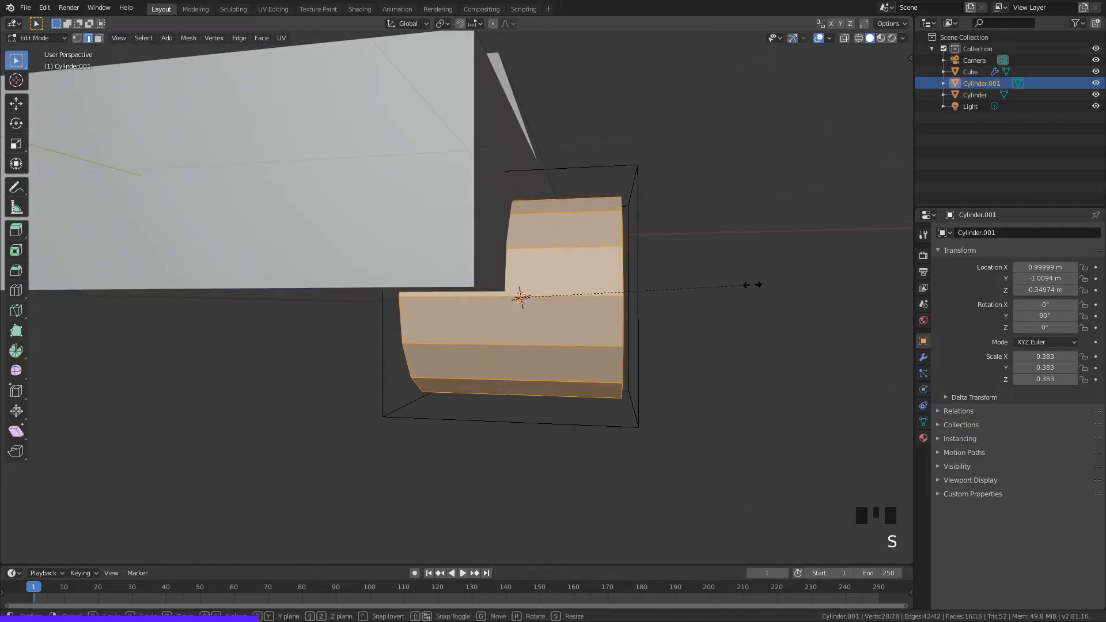
key("x")
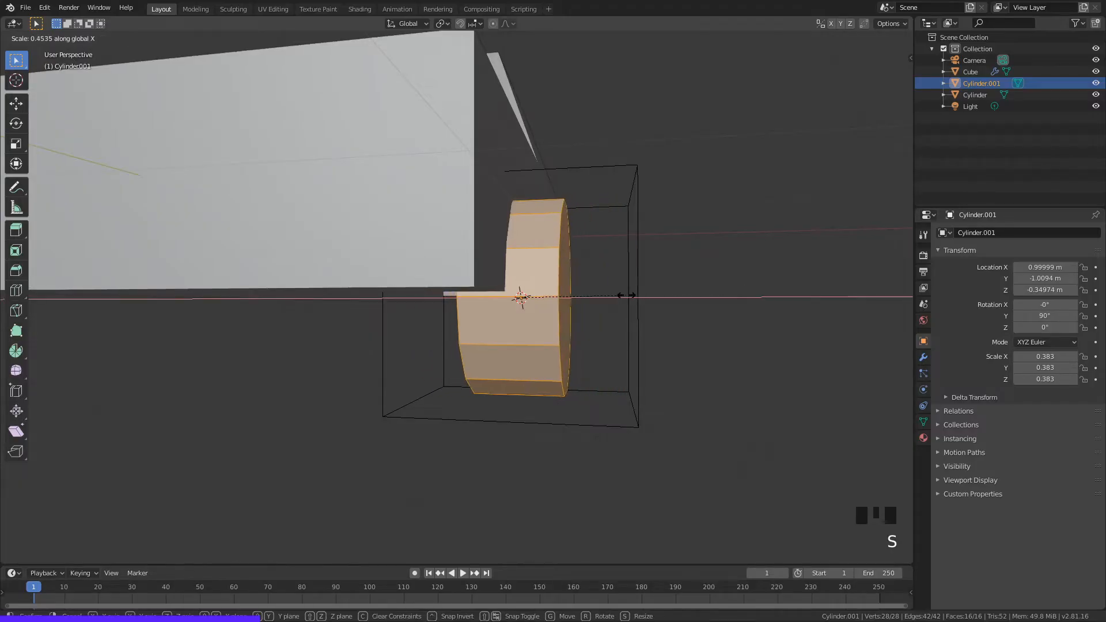
left_click(630, 295)
key("g")
key("x")
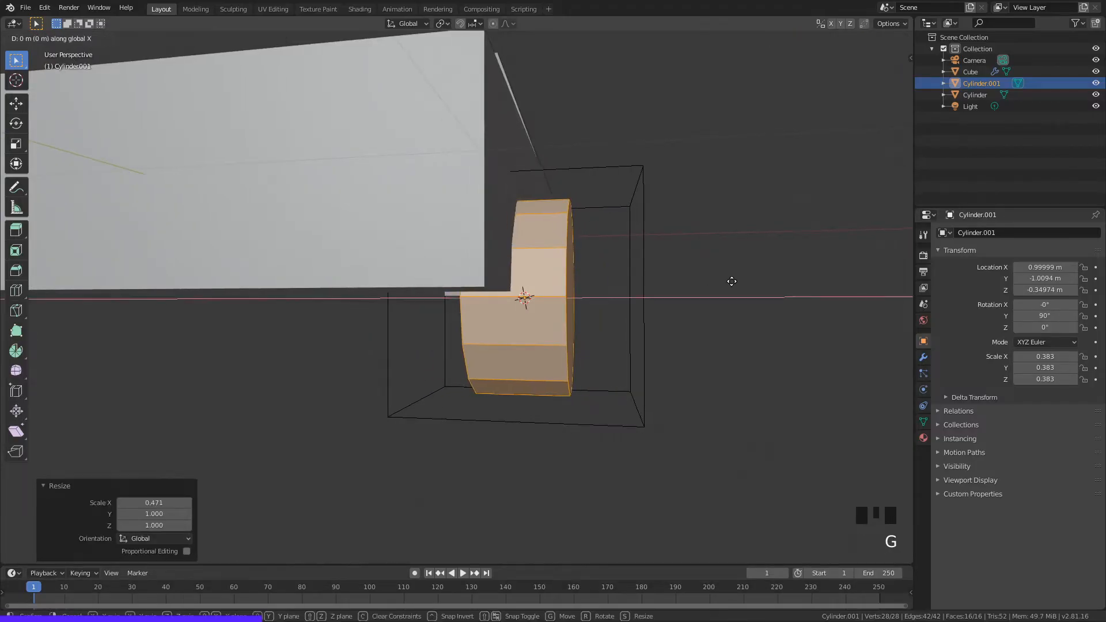
left_click(696, 278)
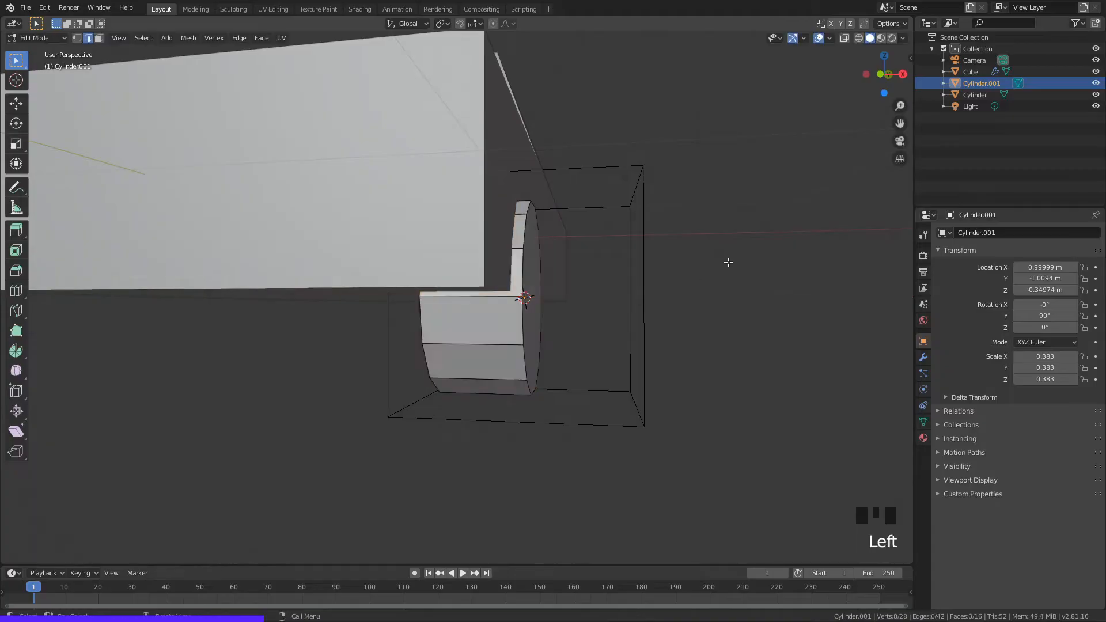
Step: Inset the wheel's outer round face by about 0.2675 m to form the tire rim
middle_click_drag(695, 278, 661, 279)
scroll(603, 257, "up", 2)
middle_click_drag(602, 257, 501, 257, "shift")
scroll(479, 254, "up", 2)
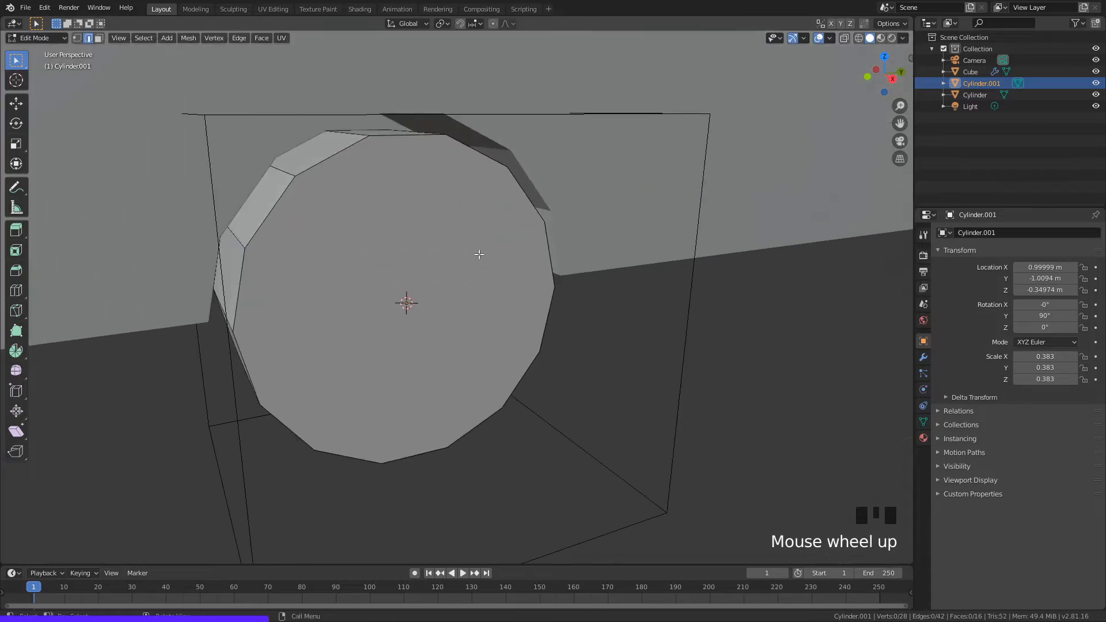
mouse_move(429, 245)
middle_mouse_down("shift")
mouse_move(451, 240)
mouse_move(441, 238)
middle_mouse_up("shift")
key("Tab")
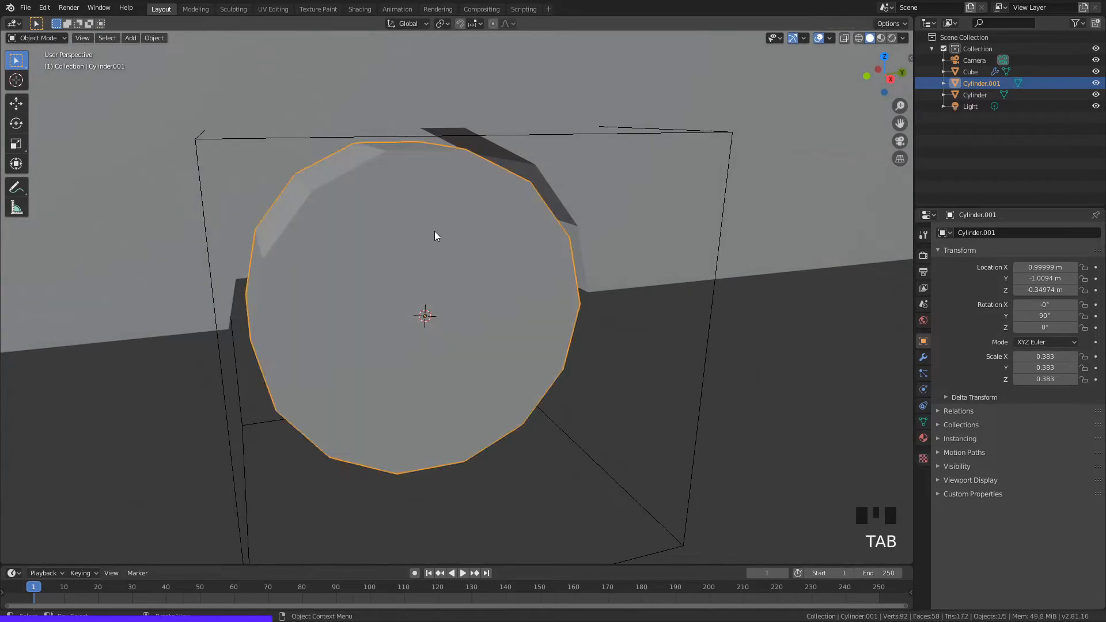
key("Tab")
left_click(440, 231)
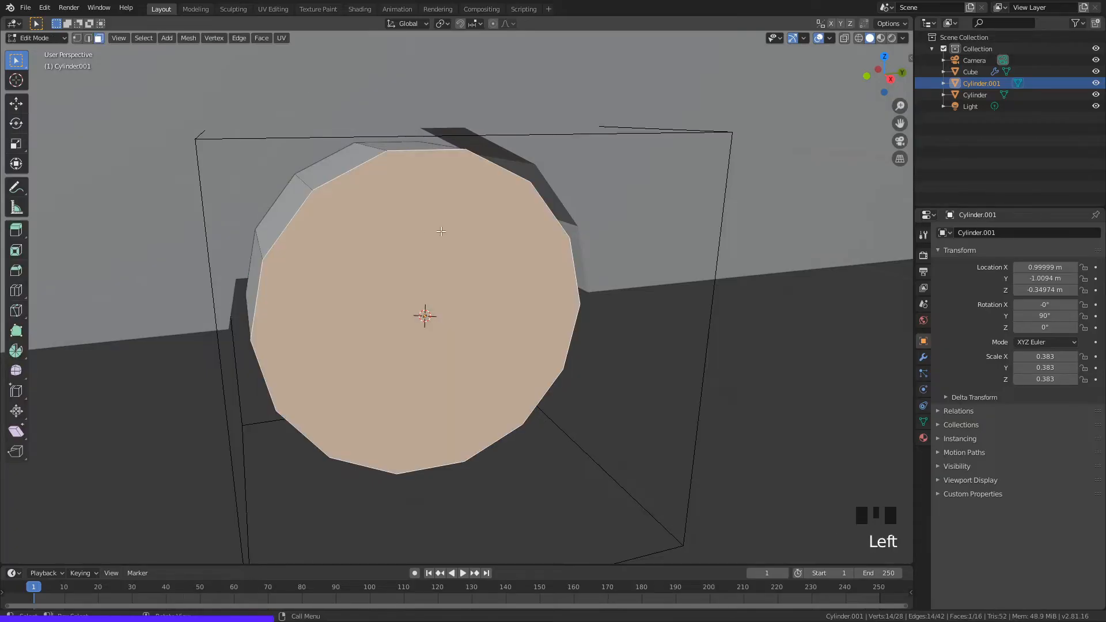
mouse_move(464, 205)
middle_mouse_down()
mouse_move(455, 212)
mouse_move(468, 222)
middle_mouse_up()
scroll(455, 212, "up", 2)
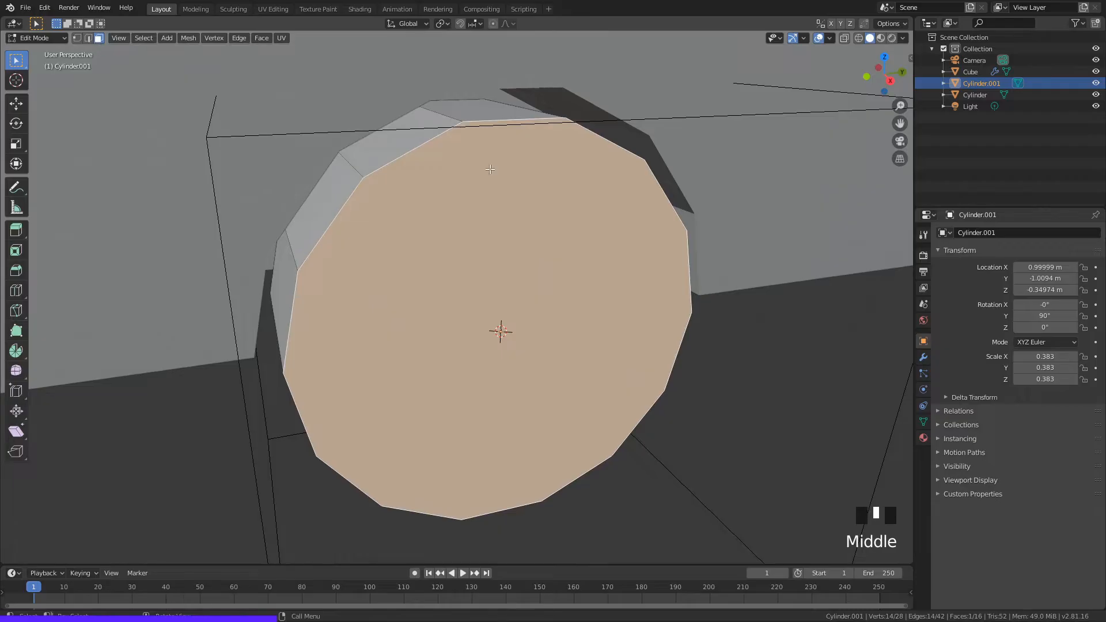
middle_click_drag(490, 169, 507, 190)
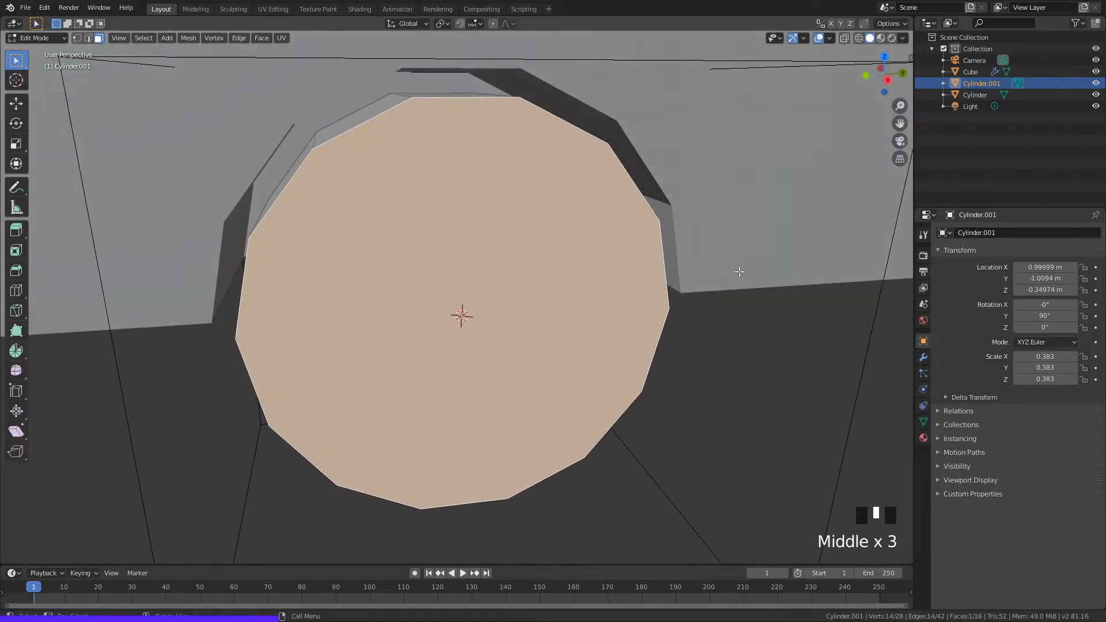
key("i")
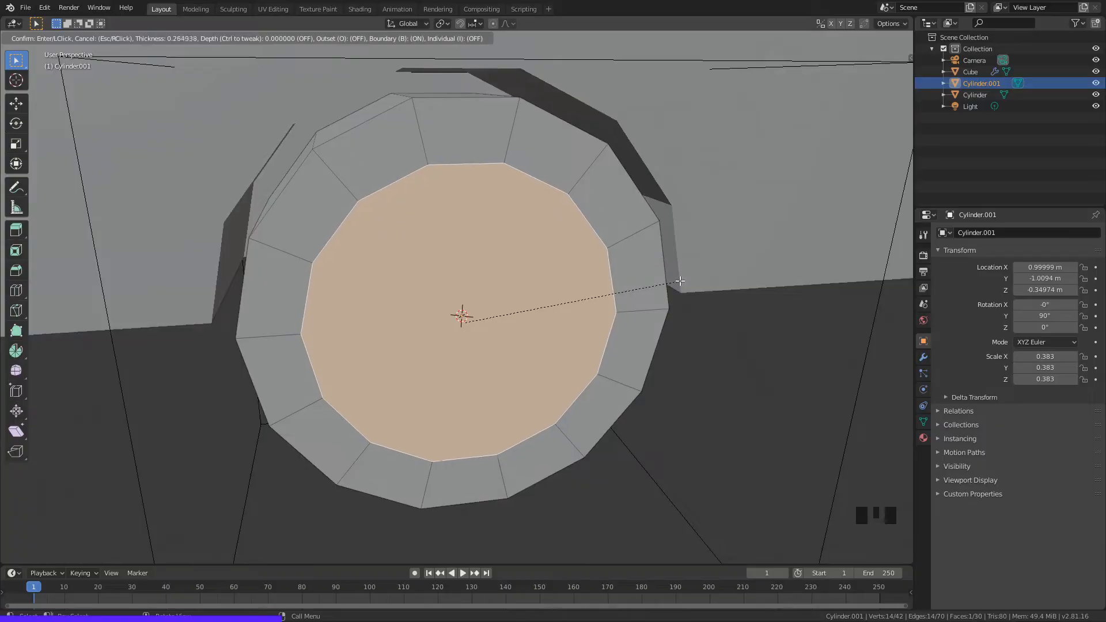
left_click(680, 281)
Step: Extrude the inset wheel face inward by about 0.126 m to recess the rim
middle_click_drag(548, 239, 572, 249)
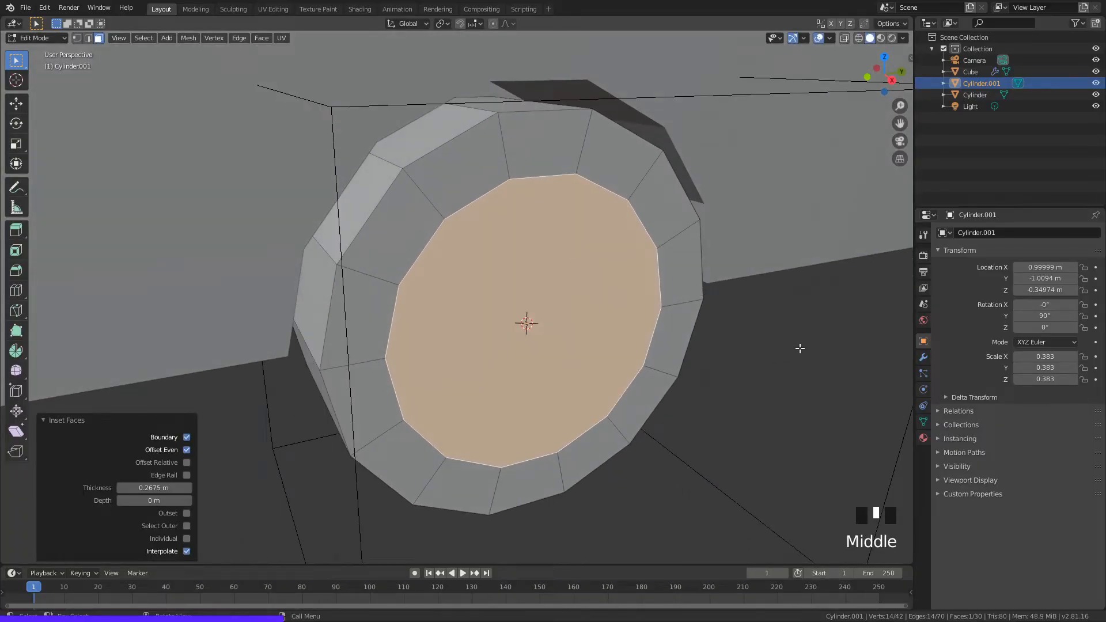
key("e")
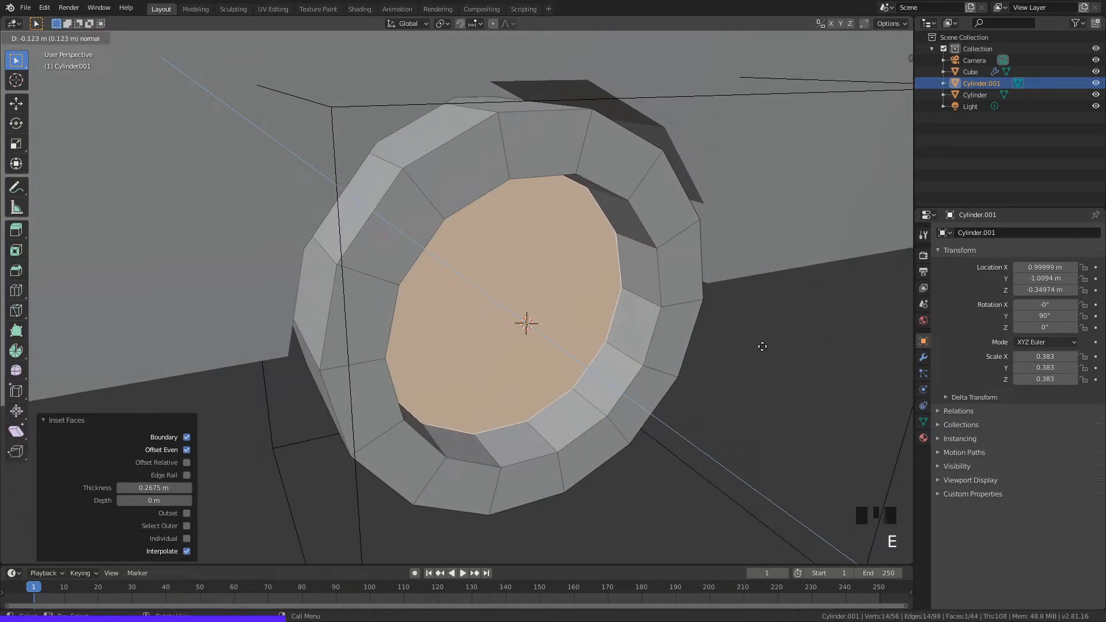
left_click(763, 346)
Step: Inset the recessed face by about 0.4837 m and extrude the small central face outward as a hub
key("i")
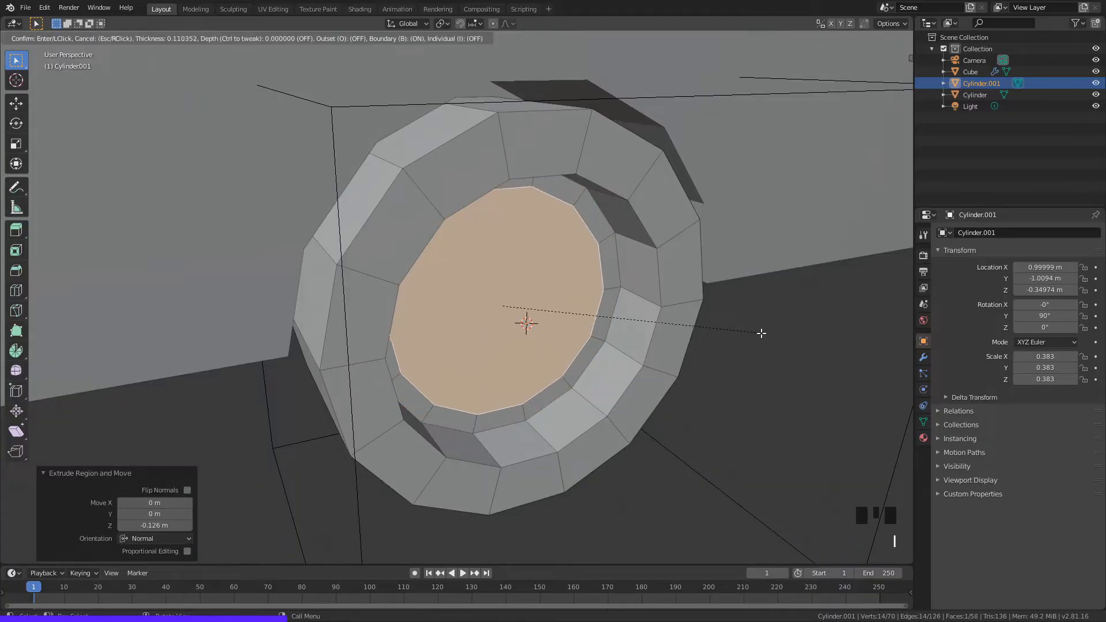
left_click(683, 347)
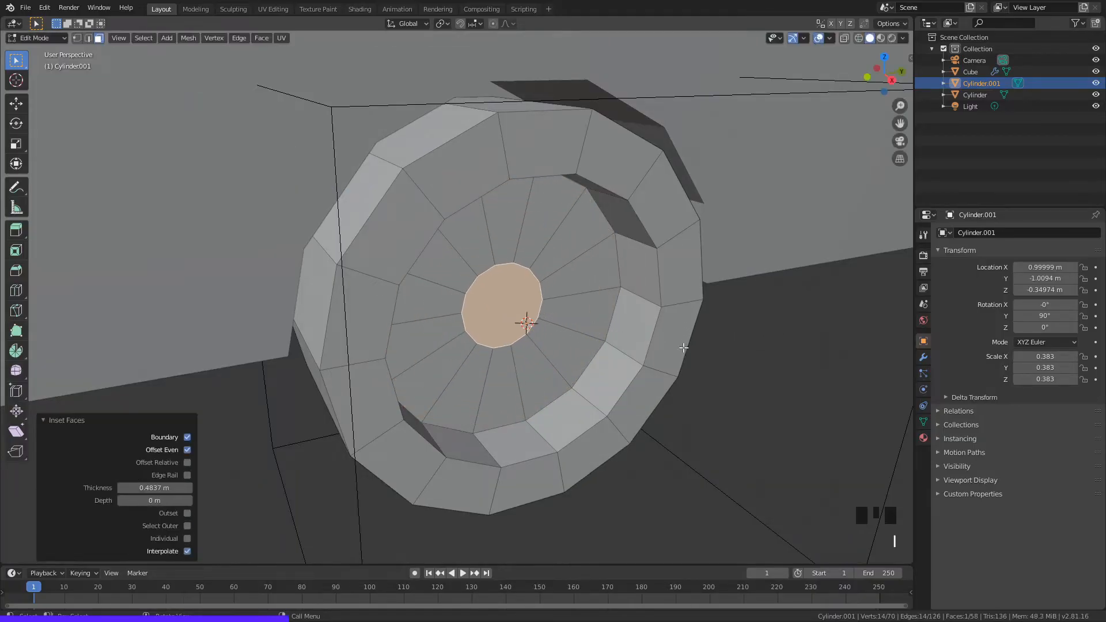
key("e")
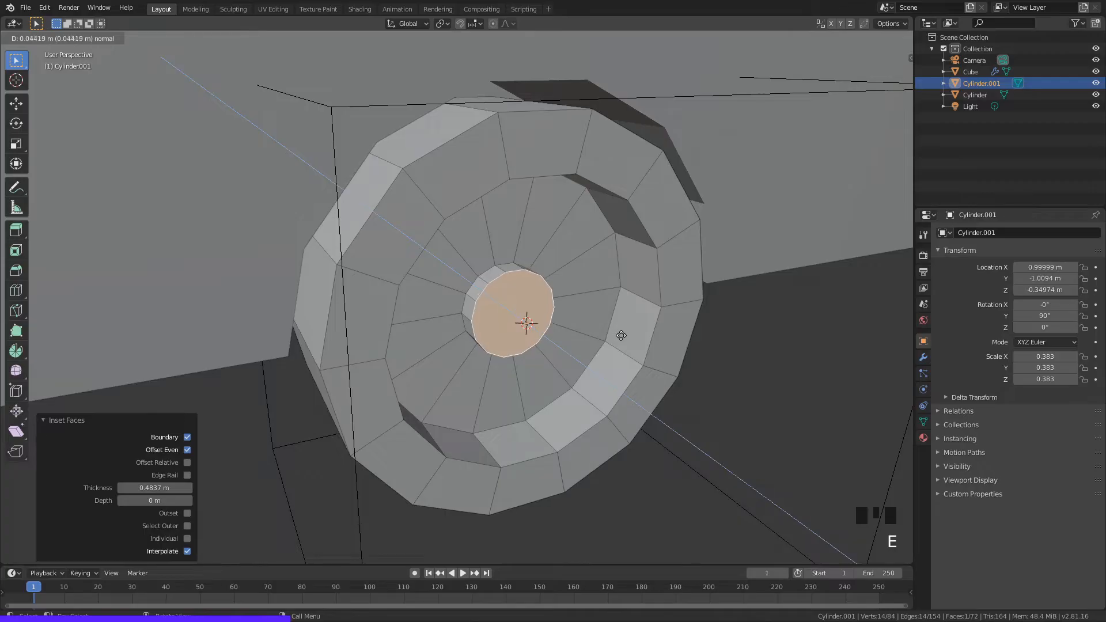
left_click(738, 393)
Step: Extrude seven alternating wedge faces around the hub inward by about 0.025 m to form wheel spokes
middle_click_drag(738, 393, 588, 285)
scroll(436, 266, "up", 2)
middle_click_drag(435, 265, 375, 239)
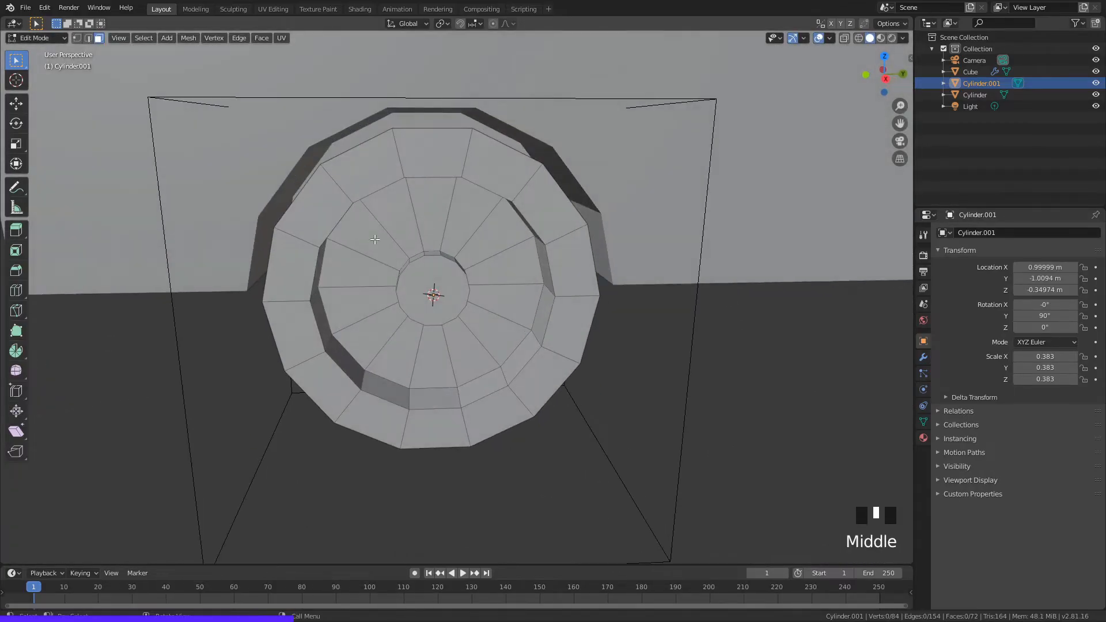
scroll(432, 318, "up", 2)
middle_click_drag(432, 318, 536, 272)
left_click(468, 178)
left_click(575, 227, "shift")
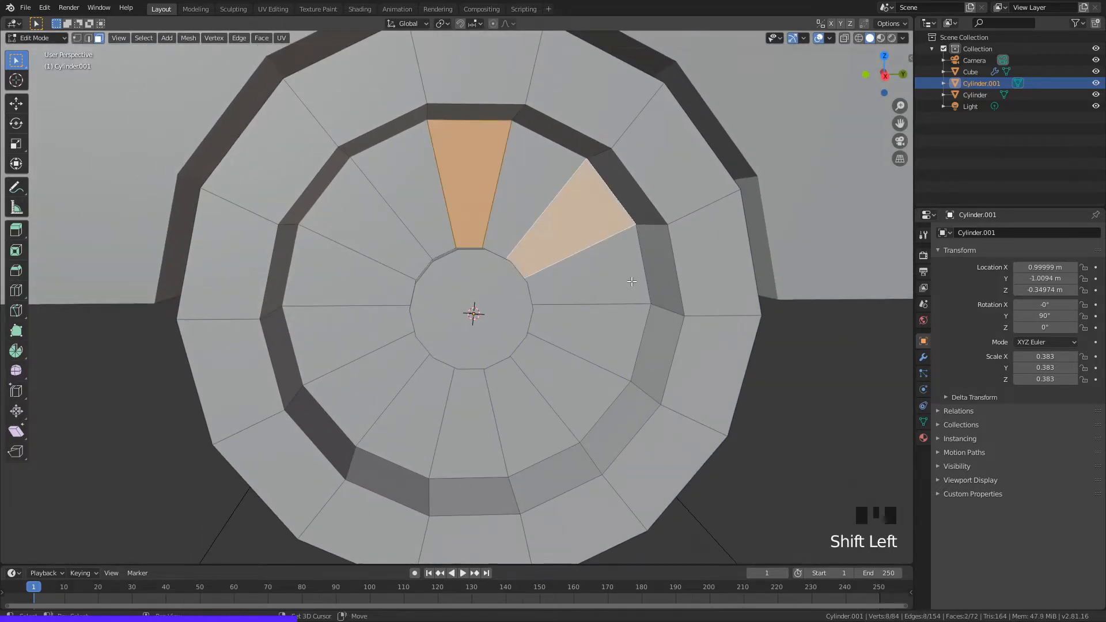
left_click(601, 327, "shift")
left_click(530, 415, "shift")
left_click(406, 415, "shift")
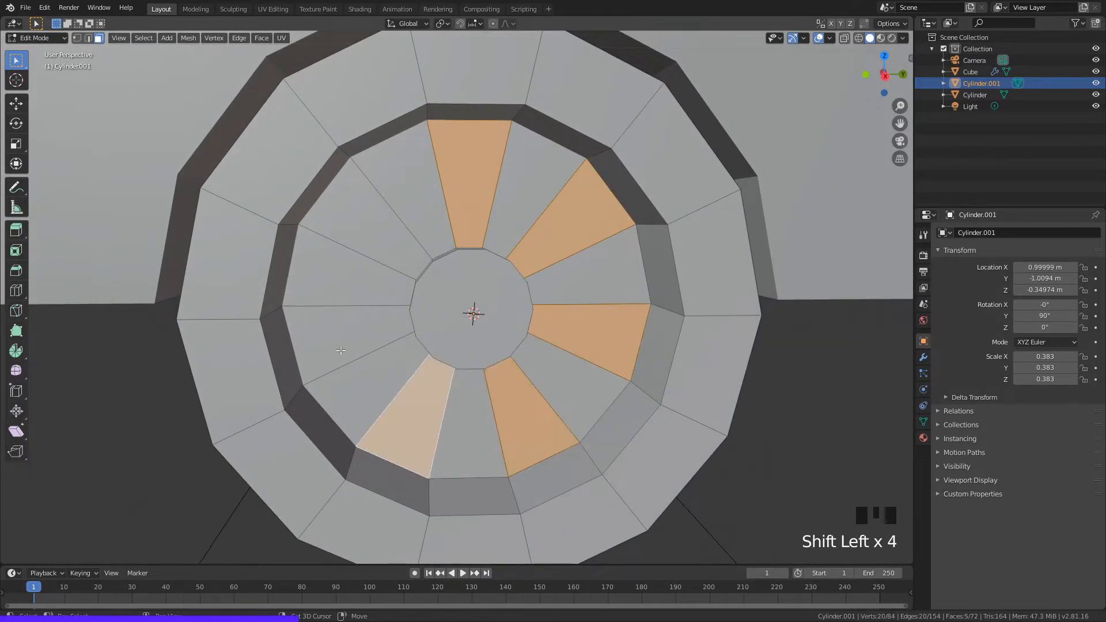
left_click(346, 342, "shift")
left_click(363, 236, "shift")
middle_click_drag(486, 361, 477, 273)
key("e")
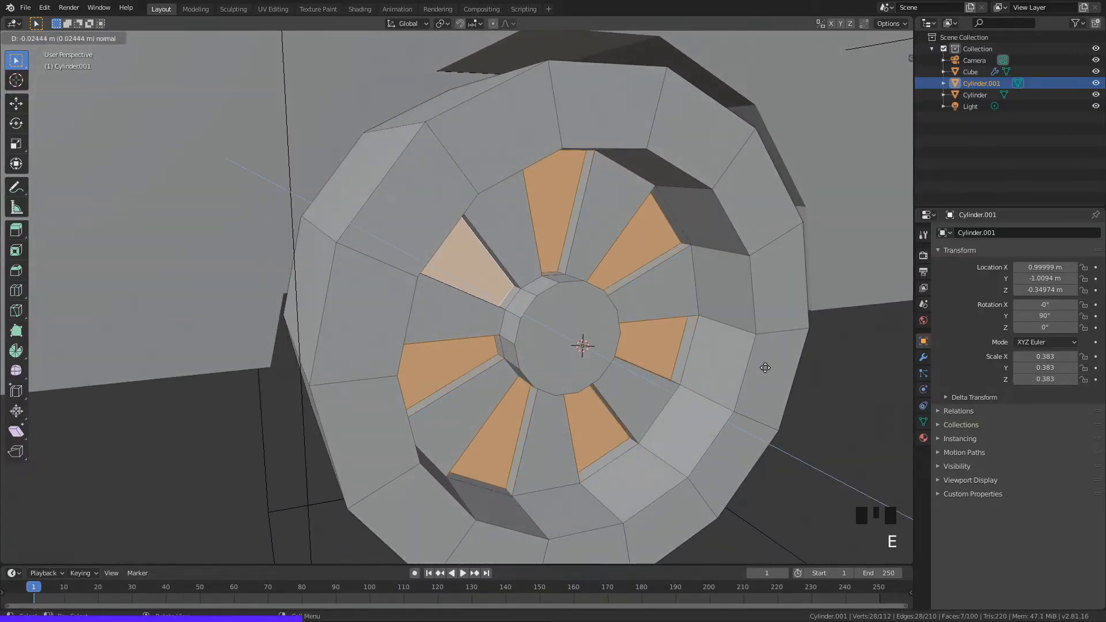
left_click(760, 364)
Step: Return to Object Mode and mirror the front wheel-well cutter across X with a Mirror modifier that uses Cube as the mirror object
middle_click_drag(760, 364, 538, 366)
middle_click_drag(481, 293, 573, 326)
scroll(636, 343, "down", 2)
key("Tab")
scroll(533, 327, "up", 2)
left_click(528, 323)
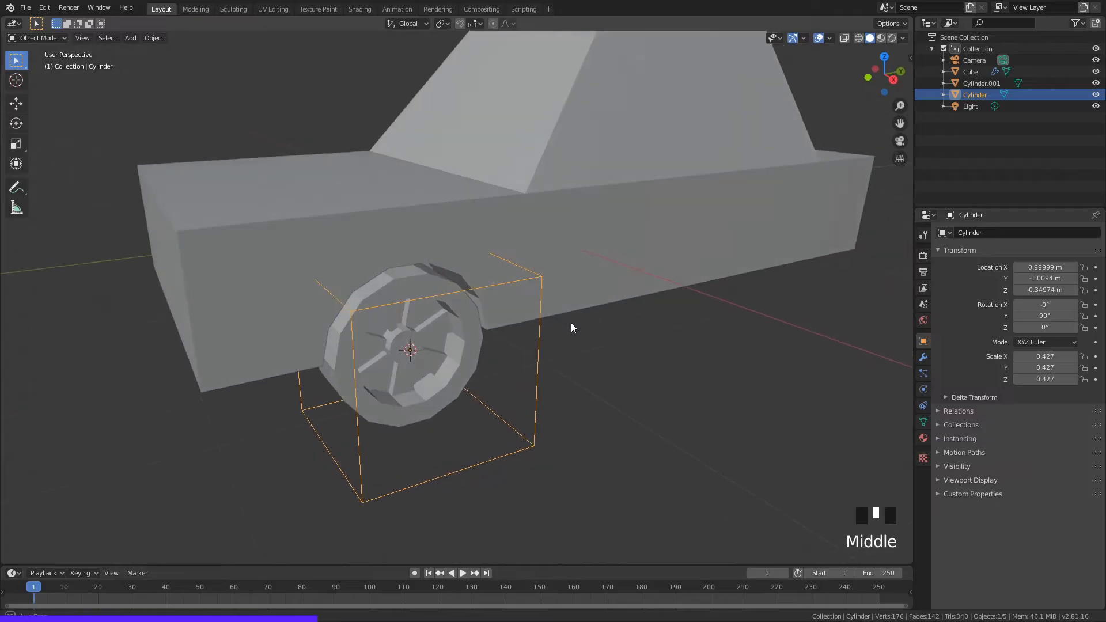
left_click(573, 362)
left_click(539, 347)
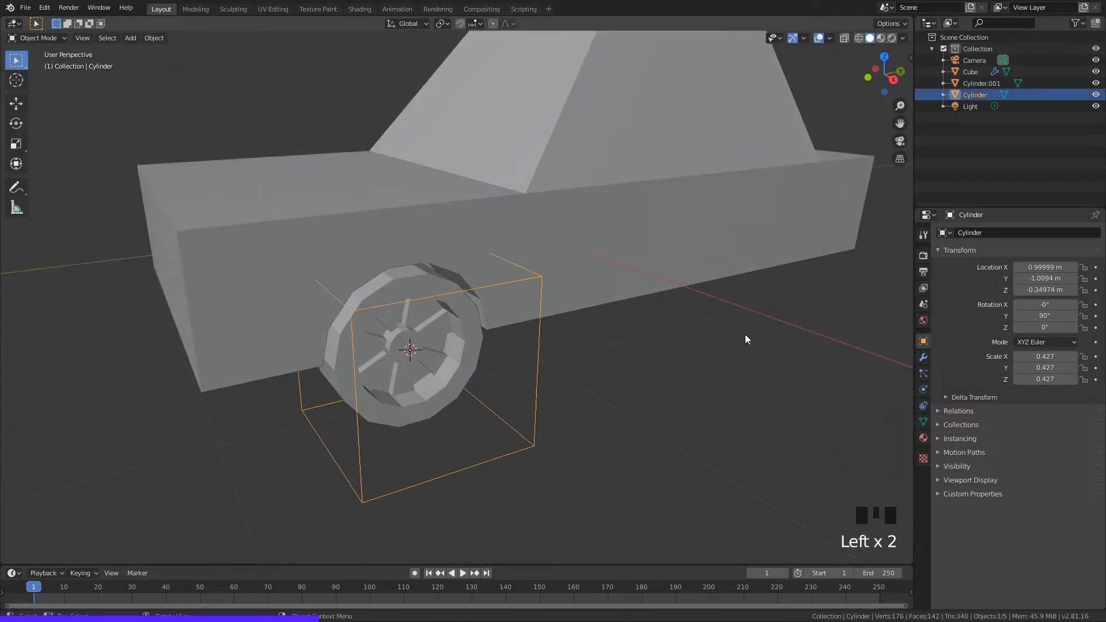
left_click(923, 358)
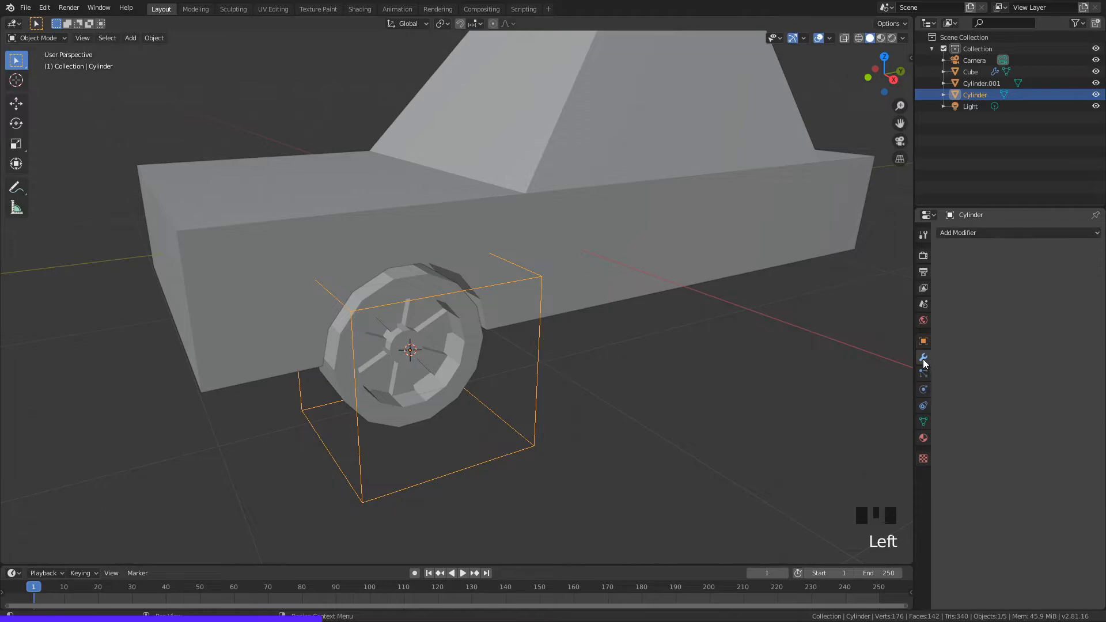
left_click(993, 233)
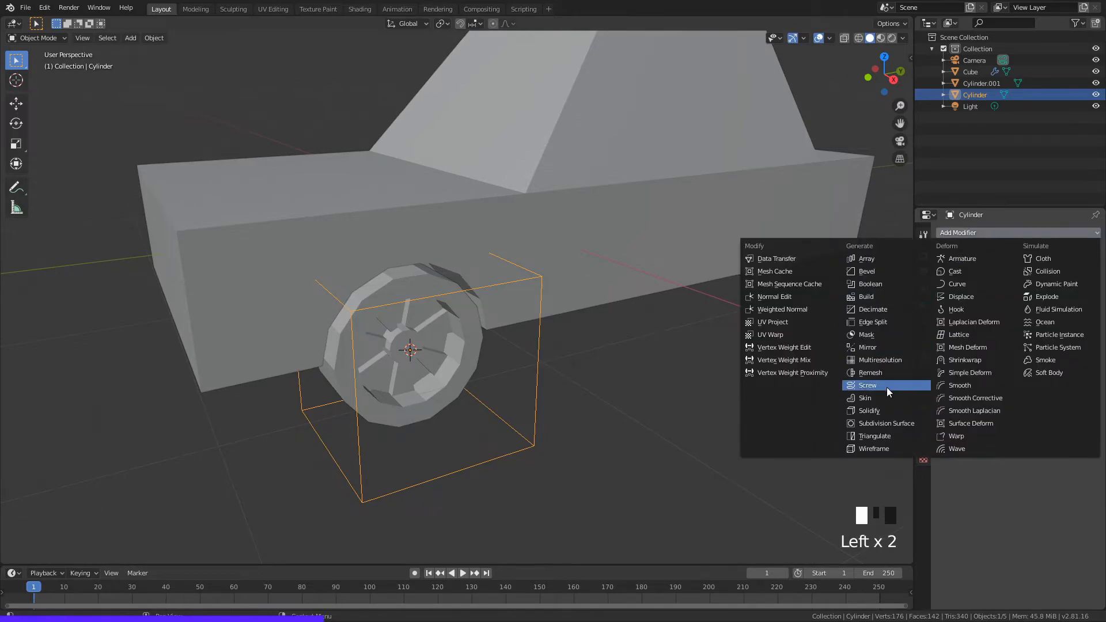
left_click(868, 348)
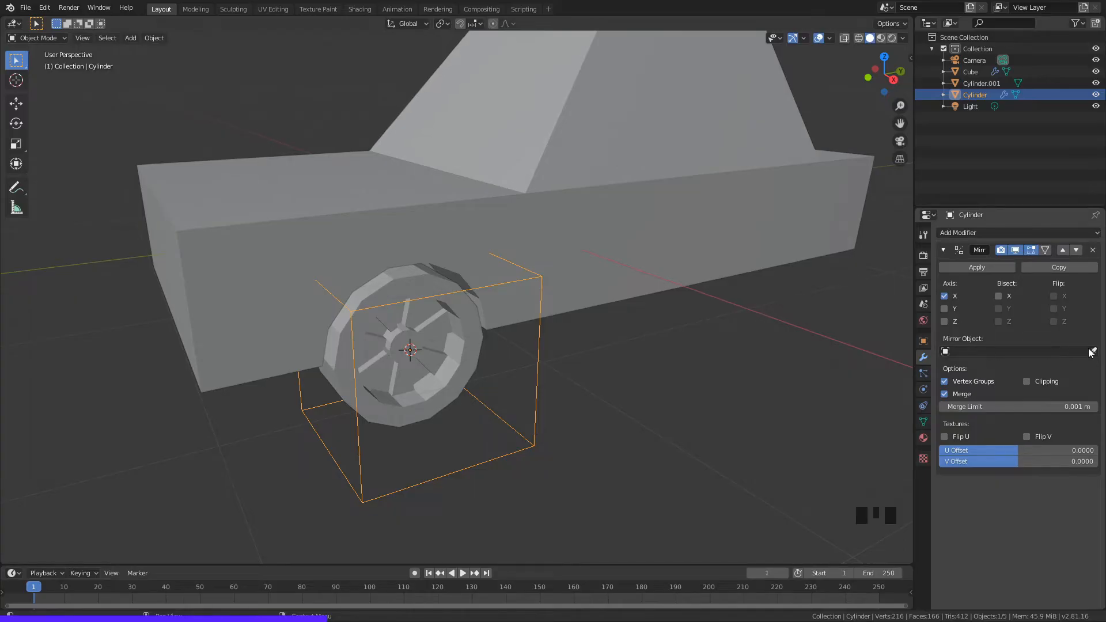
left_click(674, 198)
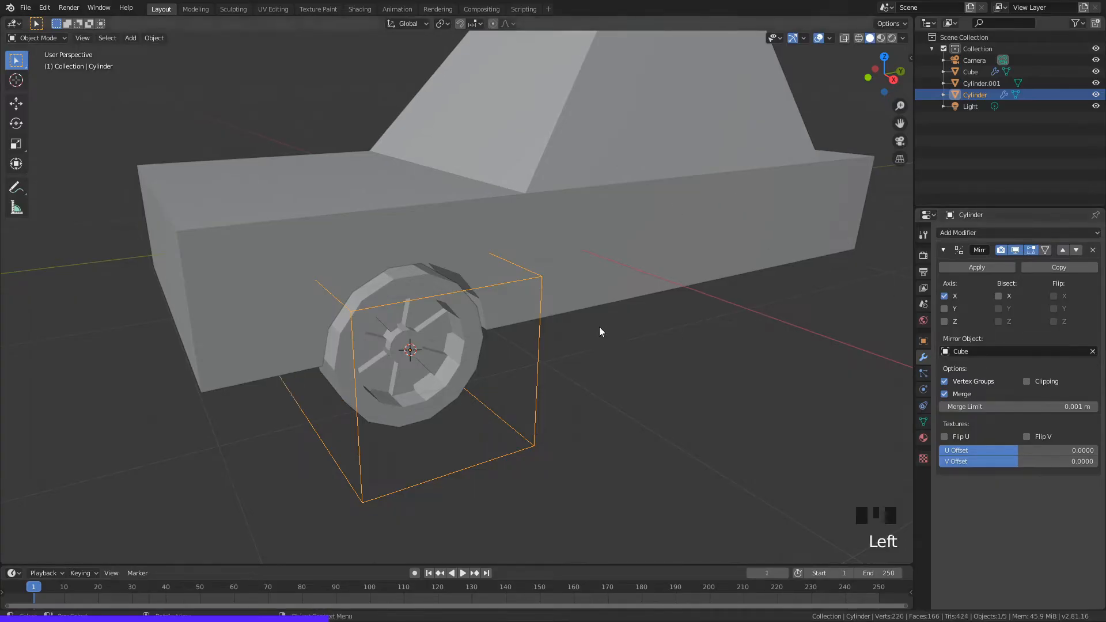
Step: Add a Mirror modifier on the X axis to the spoked front wheel, with Cube as the mirror object
middle_click_drag(599, 326, 611, 329)
left_click(614, 332)
middle_click_drag(461, 306, 353, 347)
scroll(434, 294, "down", 2)
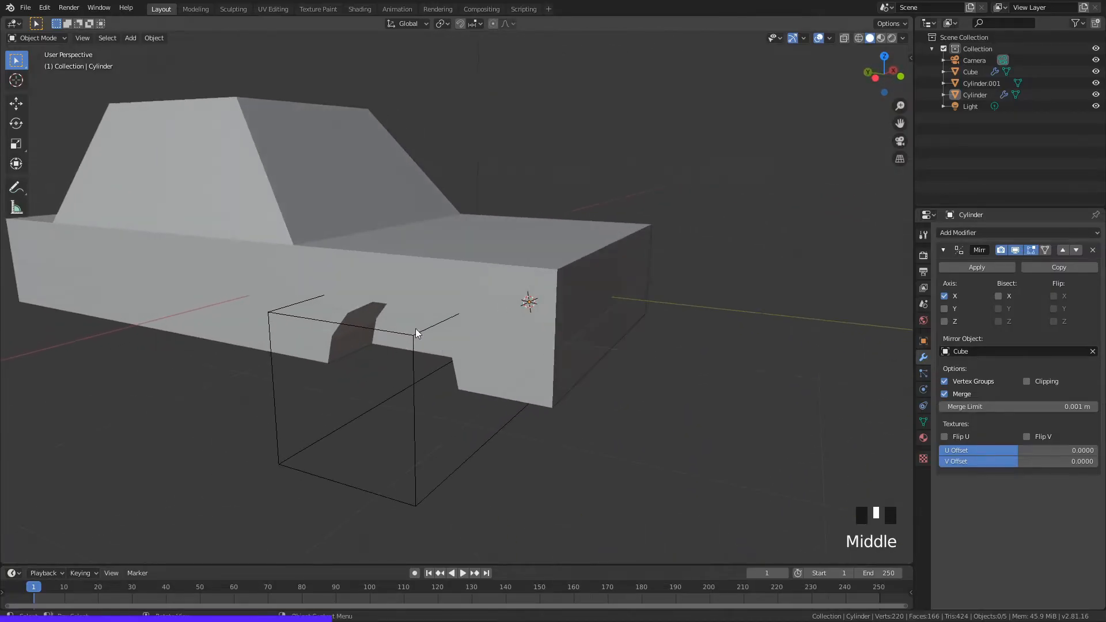
middle_click_drag(416, 329, 530, 292)
left_click(472, 314)
left_click(969, 234)
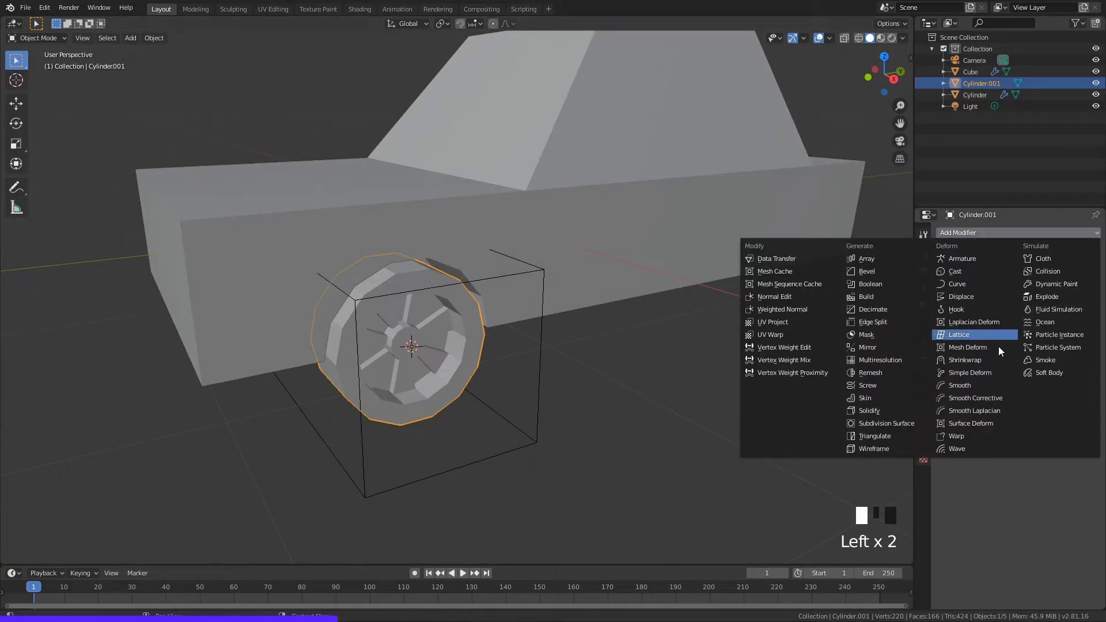
left_click(865, 349)
left_click(555, 338)
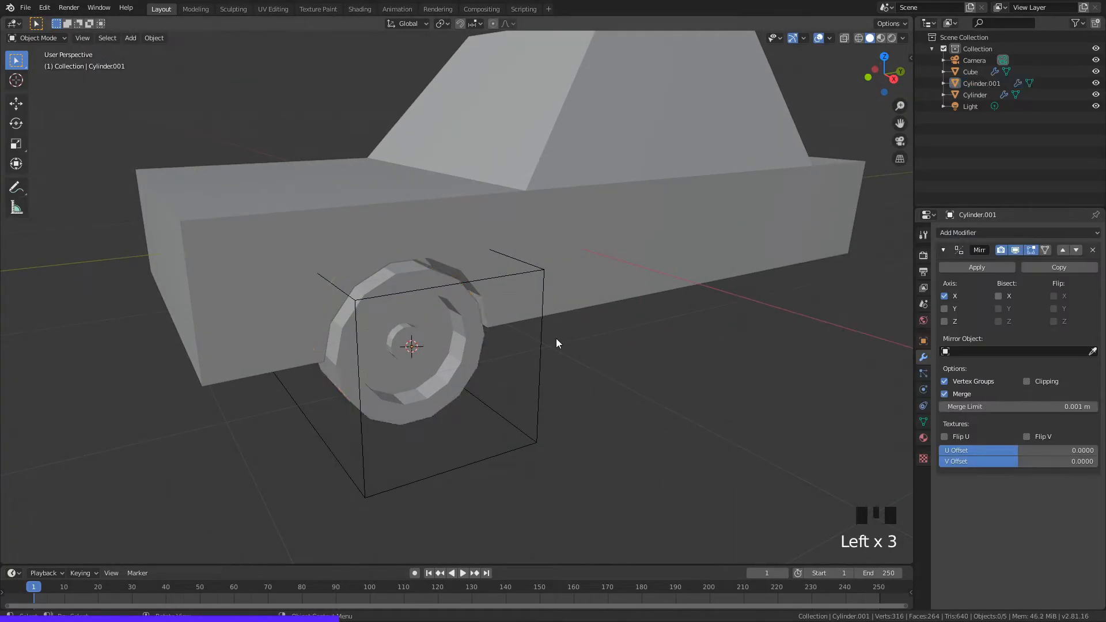
middle_click_drag(556, 343, 513, 330)
left_click(489, 329)
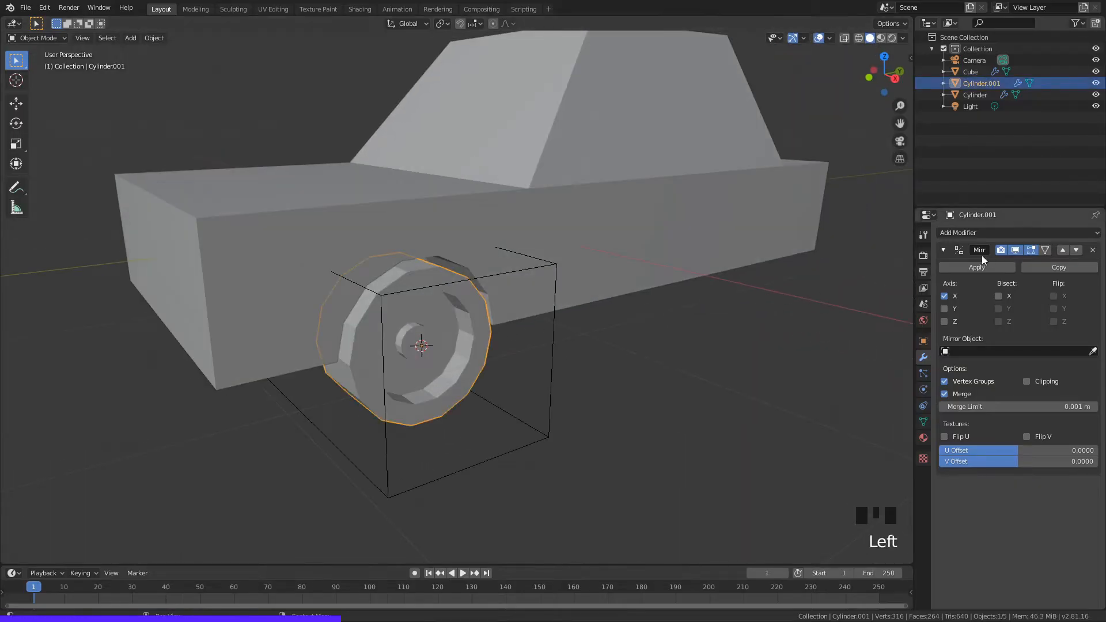
left_click(637, 244)
Step: Duplicate the front wheel together with its wheel-well cutter and place the copies about 2.63 m along Y near the car's rear
middle_click_drag(637, 369, 616, 296)
middle_click_drag(612, 293, 543, 303)
scroll(612, 308, "up", 5)
middle_click_drag(612, 308, 584, 252)
middle_click_drag(396, 350, 442, 324)
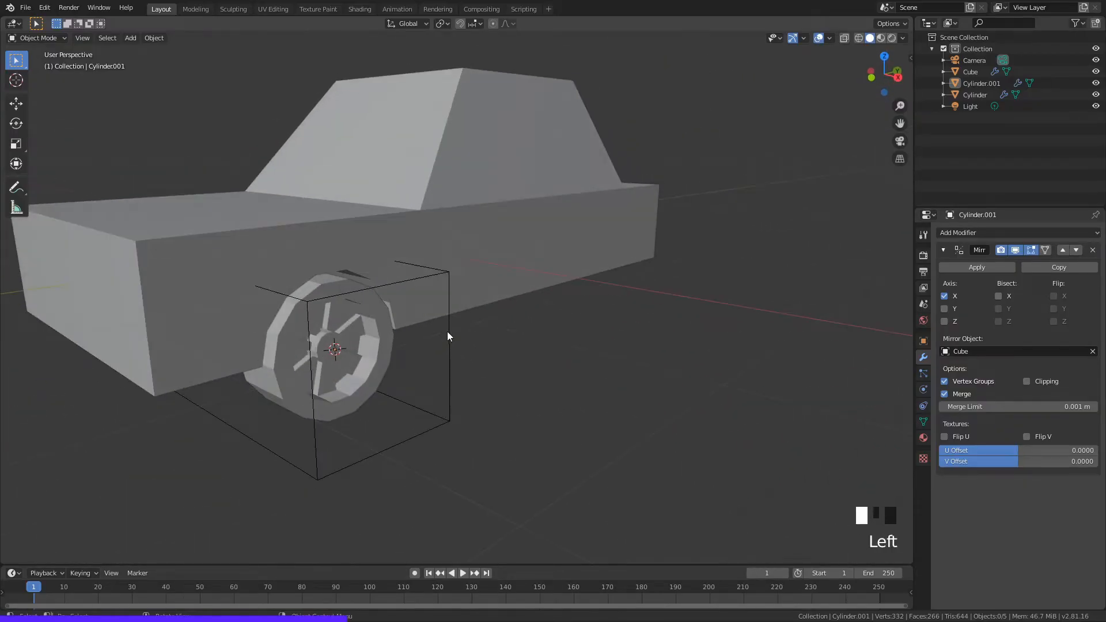
left_click(447, 333)
left_click(385, 343, "shift")
middle_click_drag(385, 344, 617, 268)
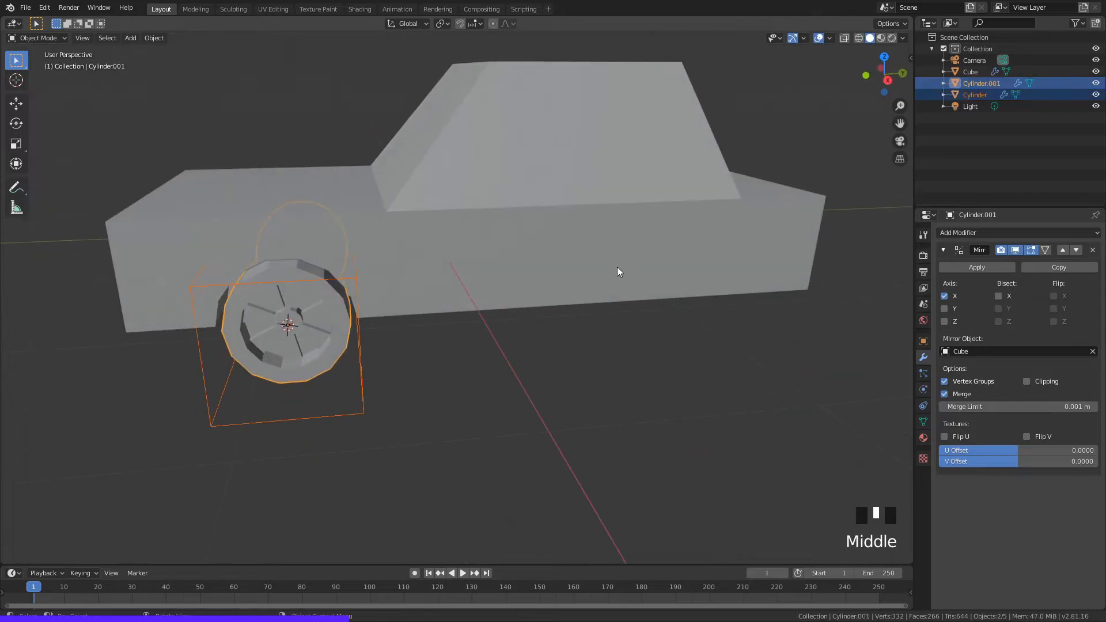
key("shift+d")
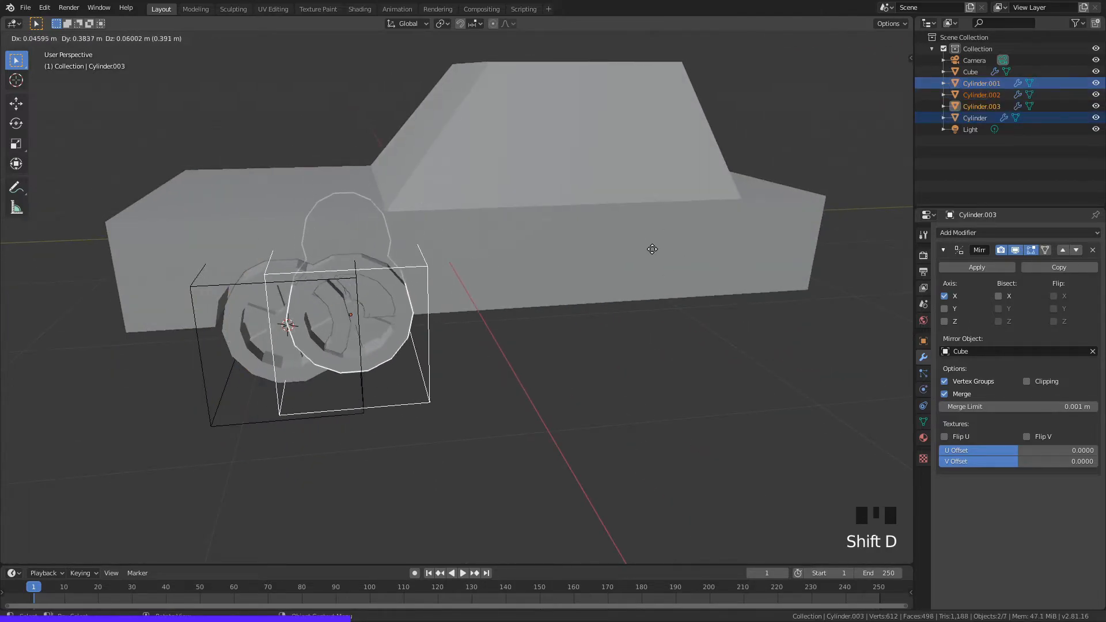
key("y")
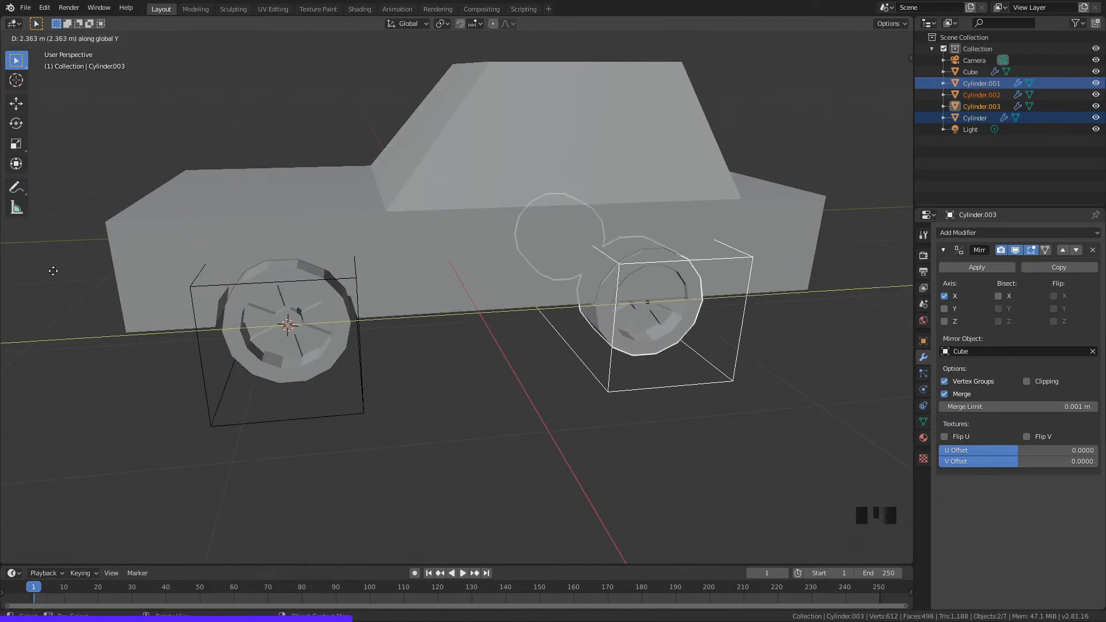
left_click(88, 275)
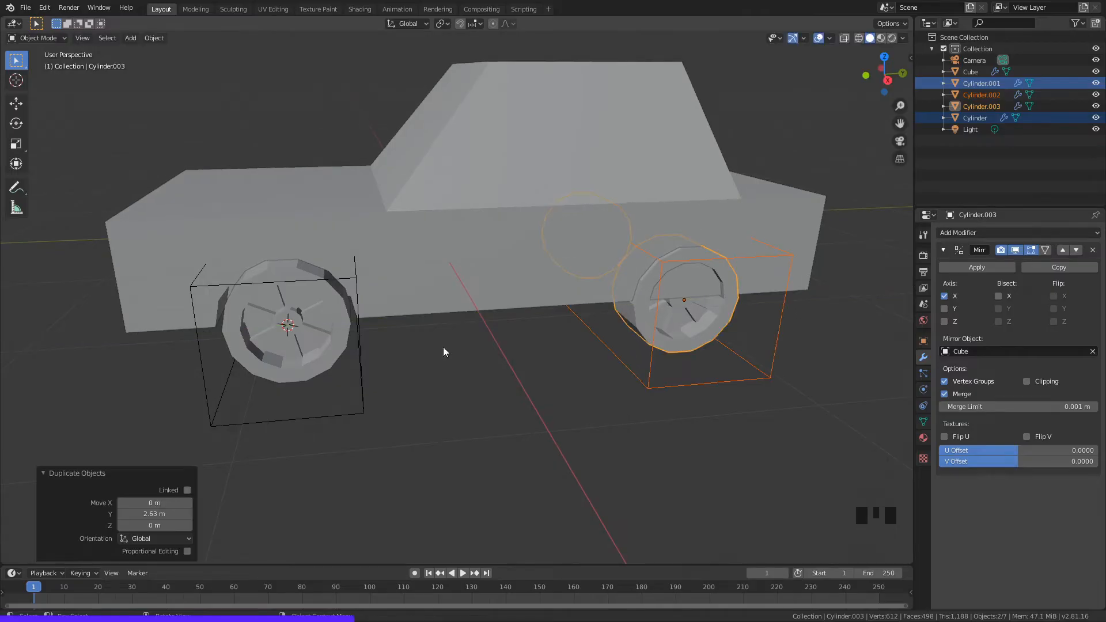
left_click(626, 411)
Step: Try a Bool Tool brush Difference on the car body and rear wheel-well cutter, with the cutter as the active object
middle_click_drag(626, 413, 527, 358)
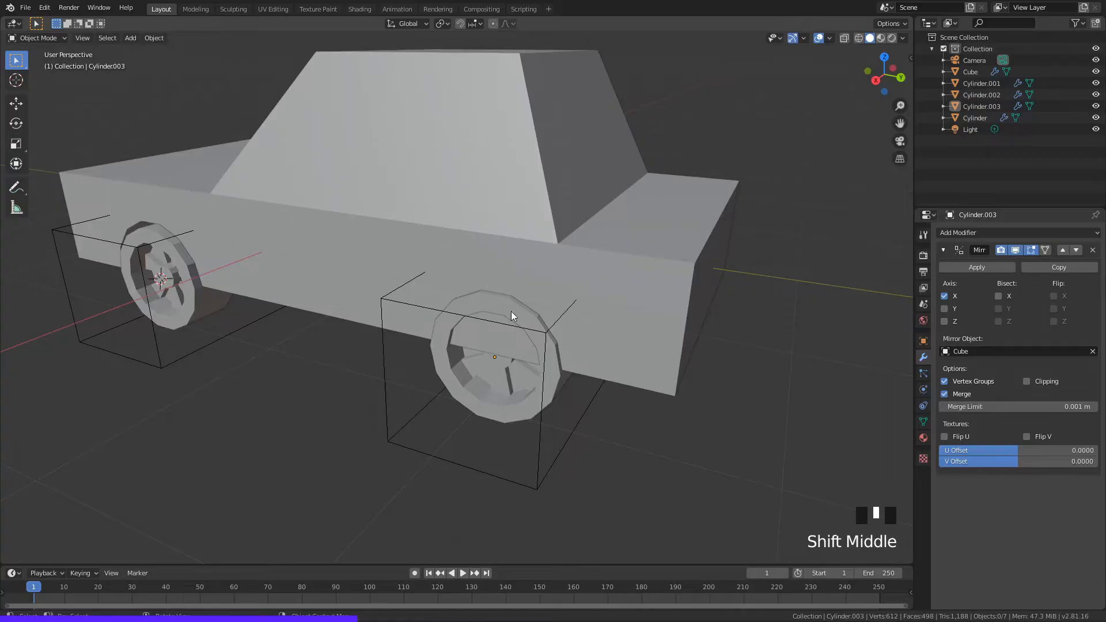
middle_click_drag(513, 315, 615, 282)
left_click(615, 283)
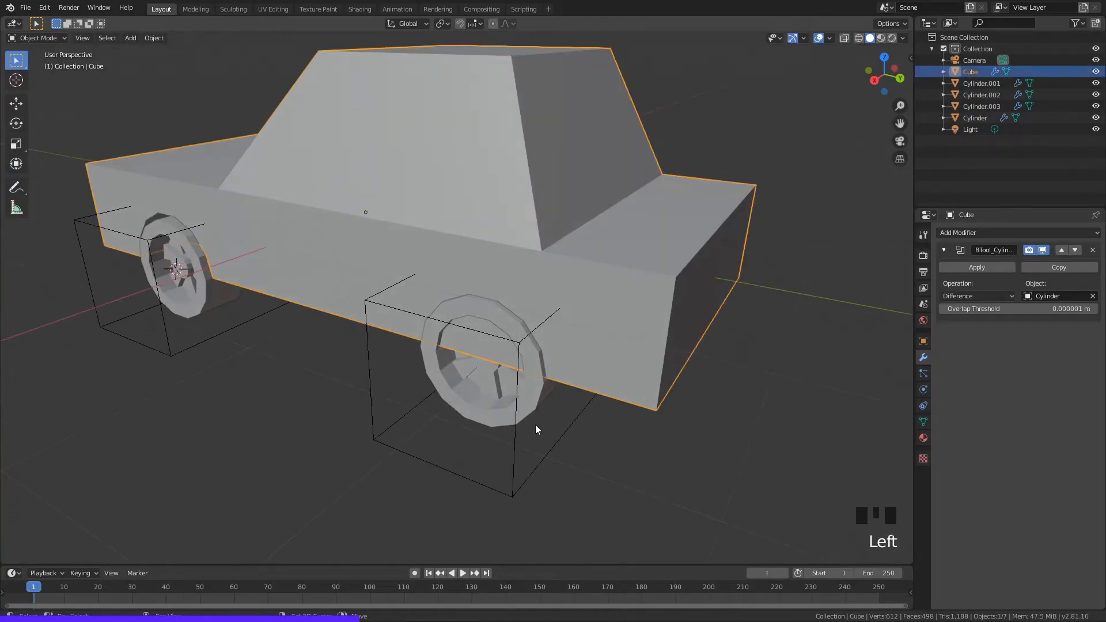
left_click(514, 437, "shift")
left_click(156, 41)
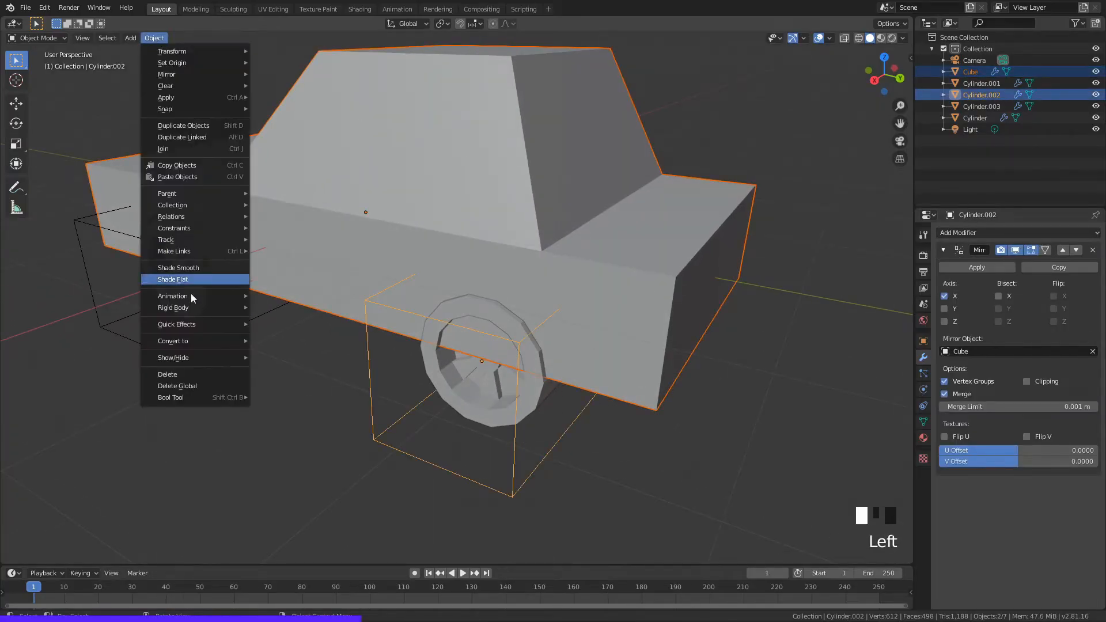
mouse_move(186, 393)
left_click(322, 472)
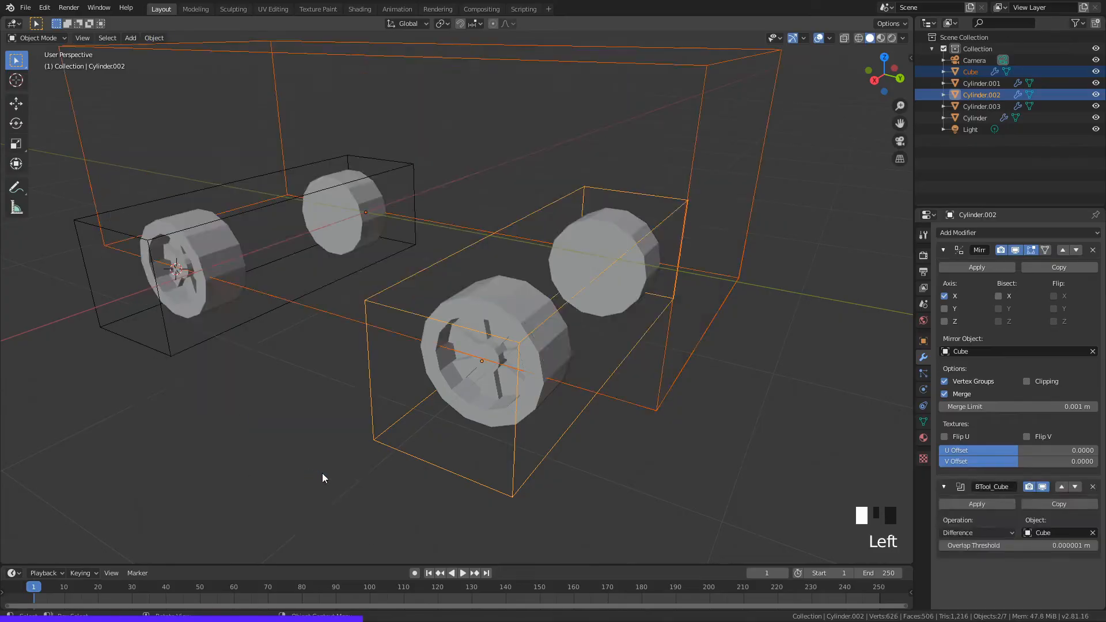
key("ctrl+z")
key("ctrl+z")
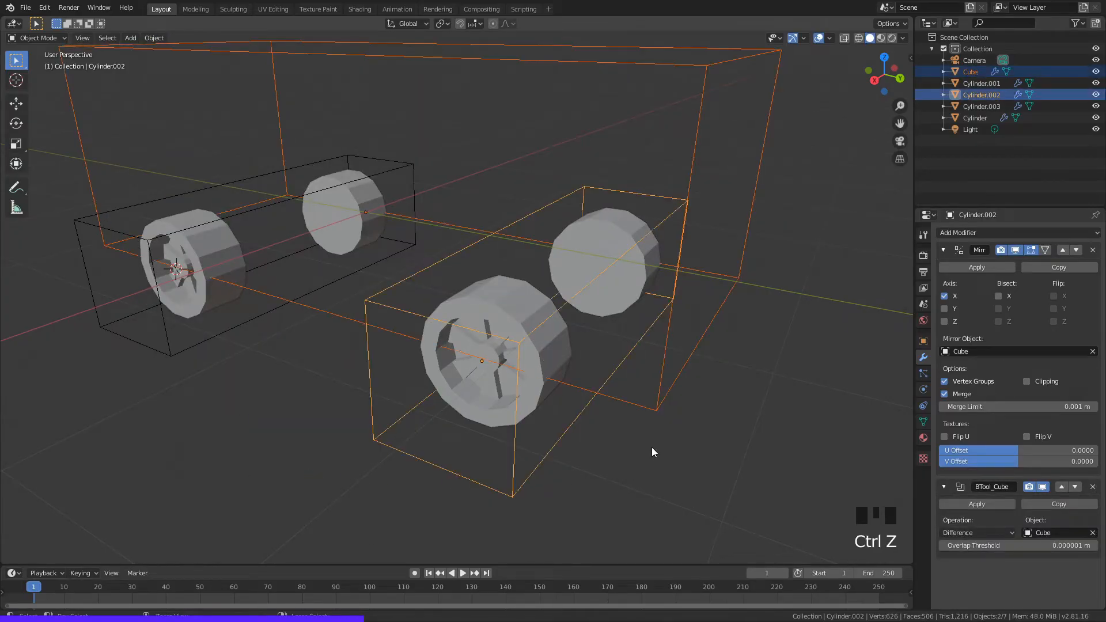
Step: Cut the rear wheel wells by subtracting the rear cutter from the car body with Bool Tool's brush Difference
left_click(649, 448)
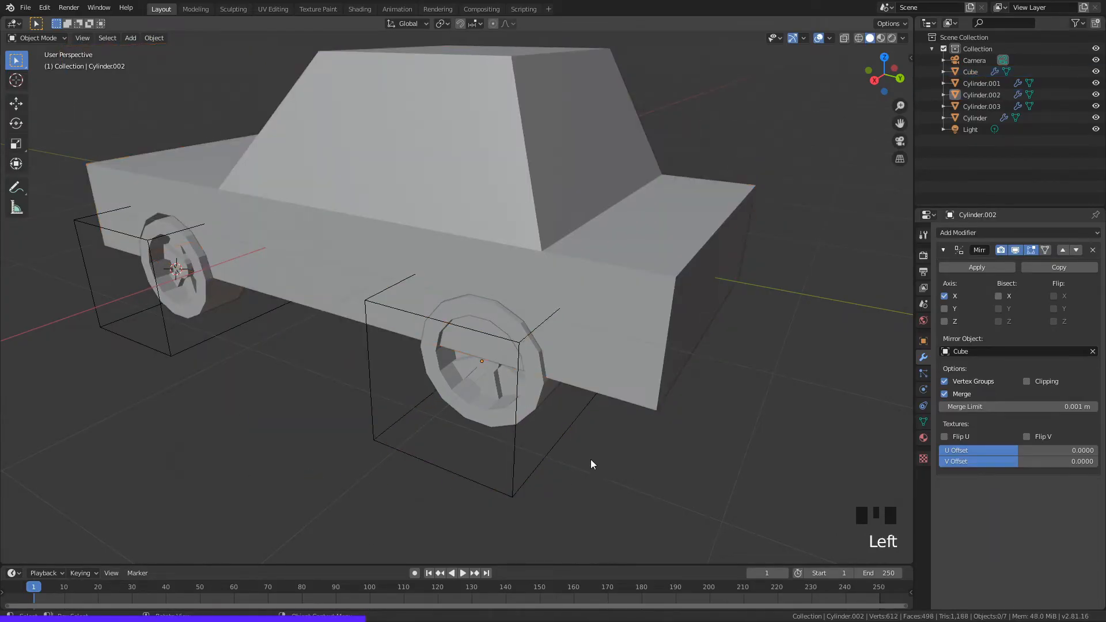
left_click(514, 436)
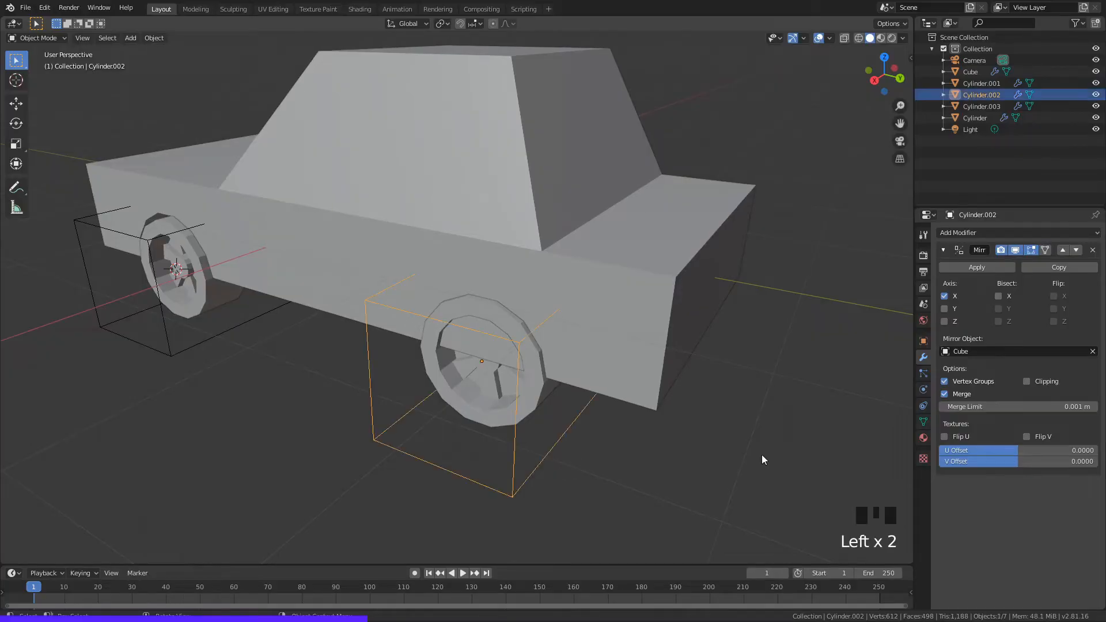
left_click(650, 280, "shift")
left_click(156, 39)
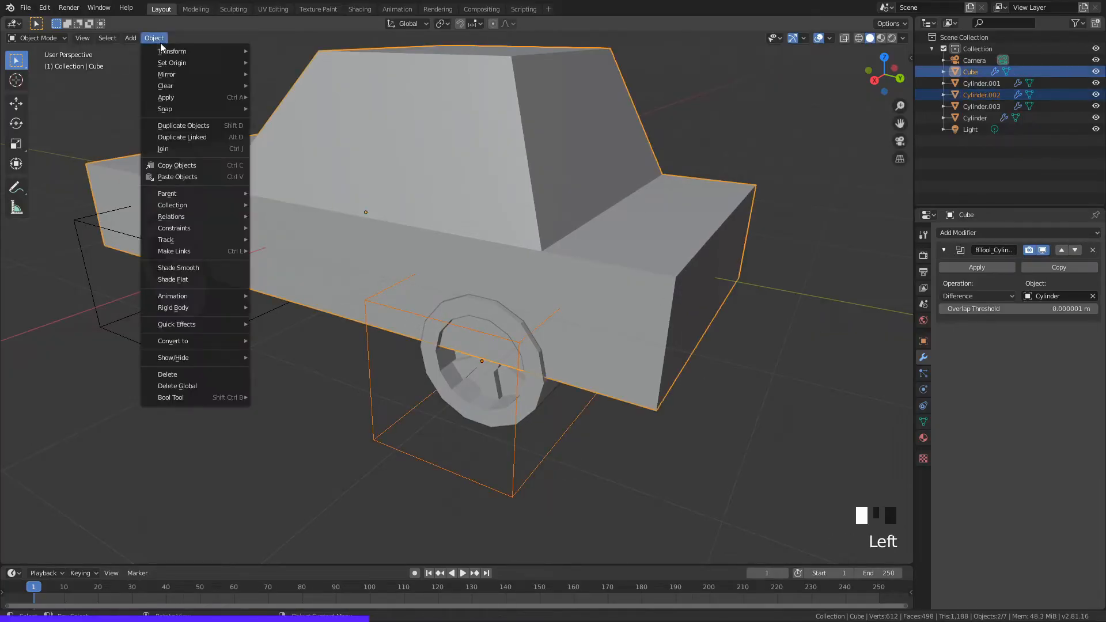
mouse_move(226, 395)
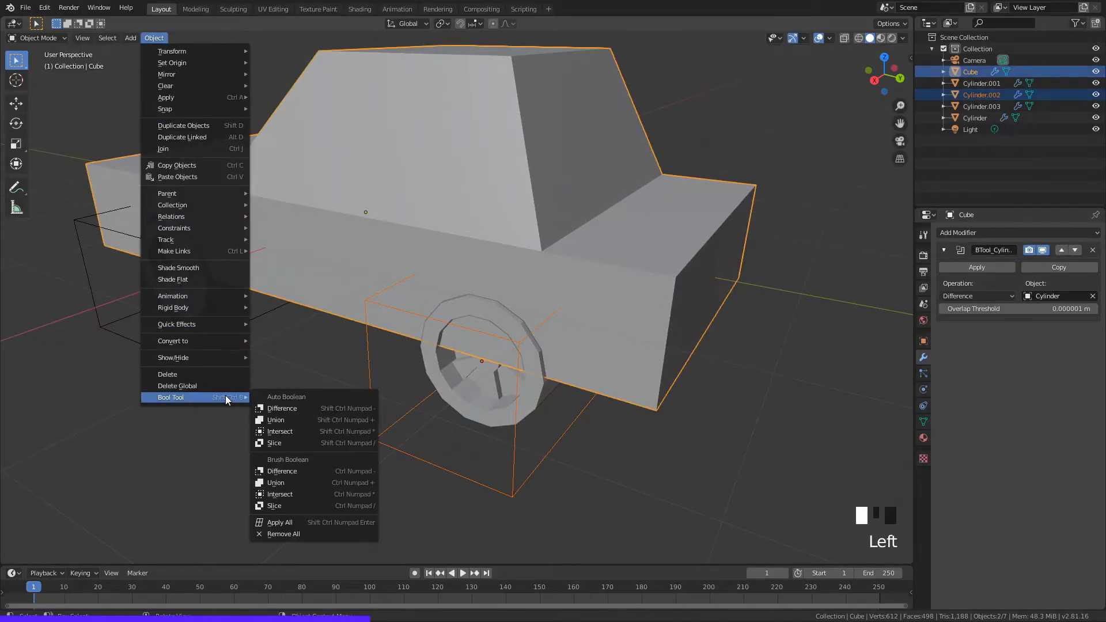
left_click(292, 469)
left_click(254, 396)
mouse_move(254, 396)
middle_mouse_down()
mouse_move(268, 377)
mouse_move(527, 355)
mouse_move(502, 364)
mouse_move(555, 343)
middle_mouse_up()
scroll(424, 356, "down", 2)
Step: Try shifting the rear wheel and its cutter together by about 0.838 m along Y toward the front wheel
left_click(532, 354)
left_click(499, 365)
scroll(596, 307, "up", 3)
left_click(731, 318)
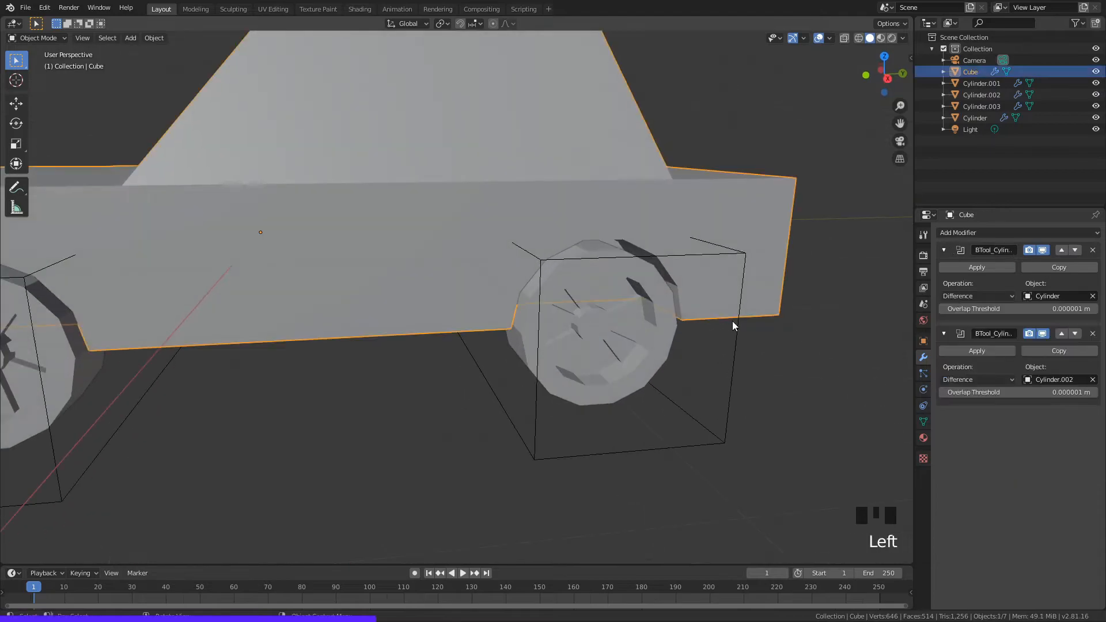
left_click(662, 330, "shift")
left_click(744, 353)
left_click(651, 338)
left_click(656, 339, "shift")
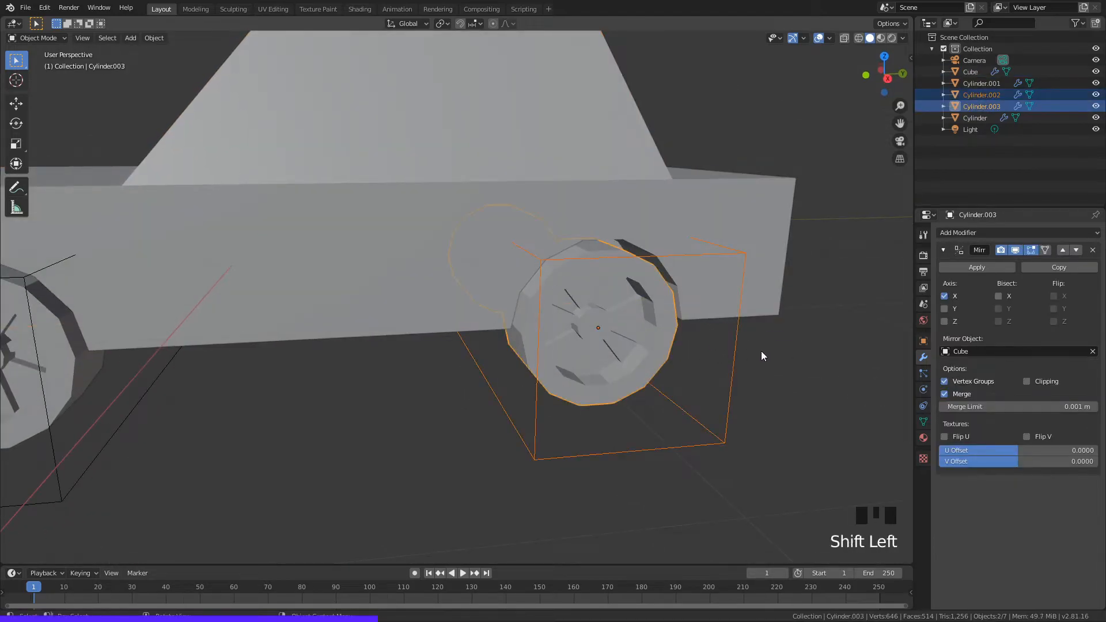
key("g")
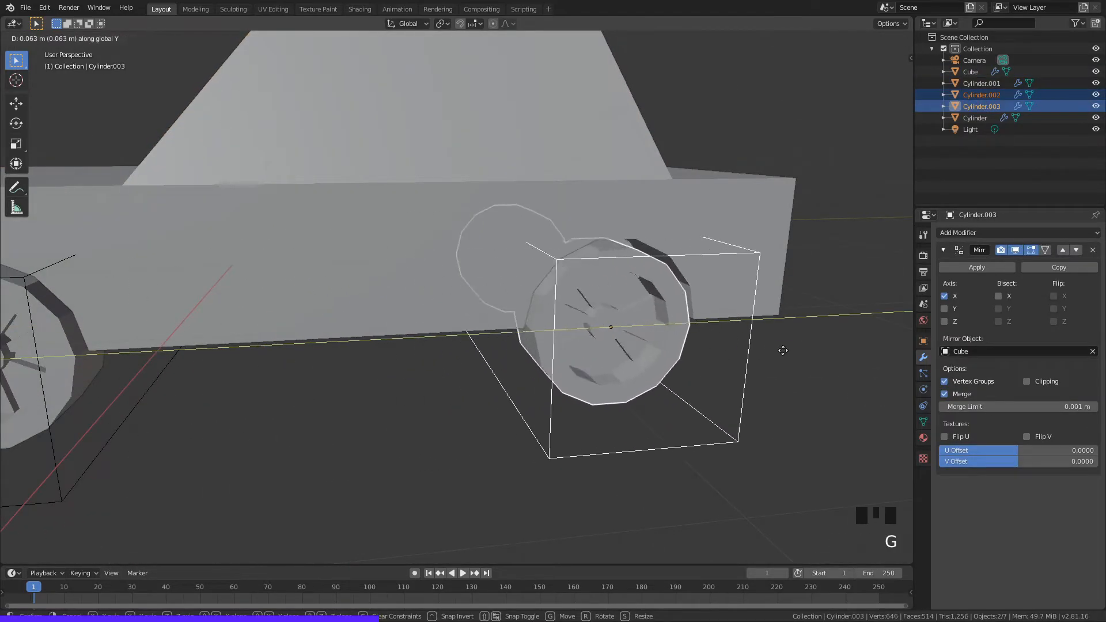
left_click(602, 369)
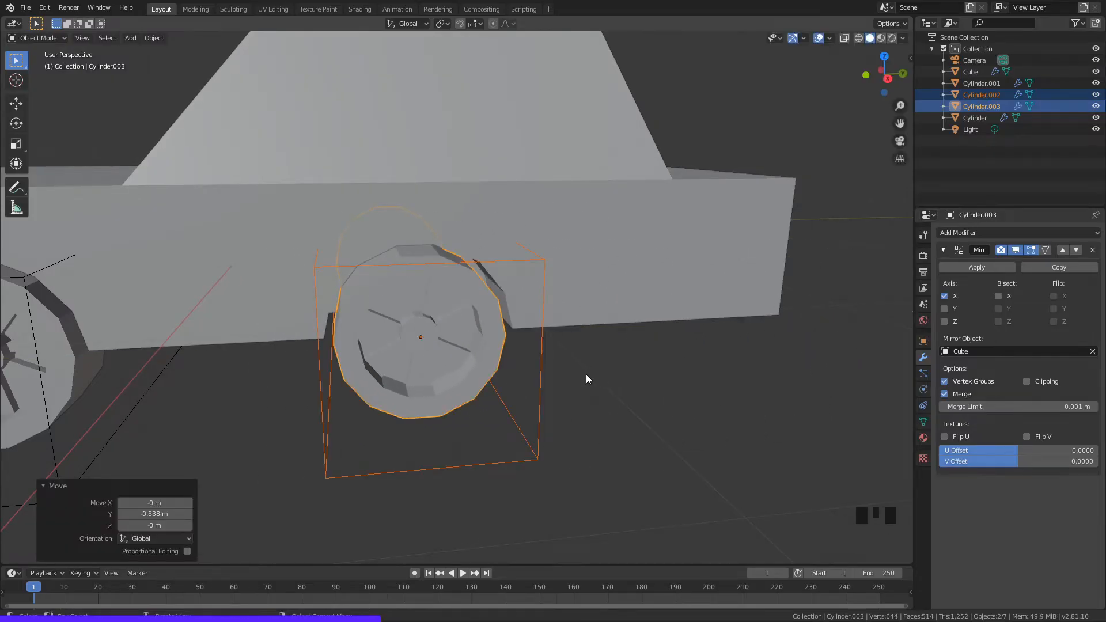
left_click(570, 391)
Step: Undo the last move of the rear wheel and its cutter
scroll(570, 395, "down", 3)
middle_click_drag(662, 360, 548, 368)
key("ctrl+z")
key("ctrl+z")
Step: Examine the car body, wheels and wheel wells from the side, front and above
left_click(603, 368)
scroll(471, 347, "up", 2)
left_click(472, 352)
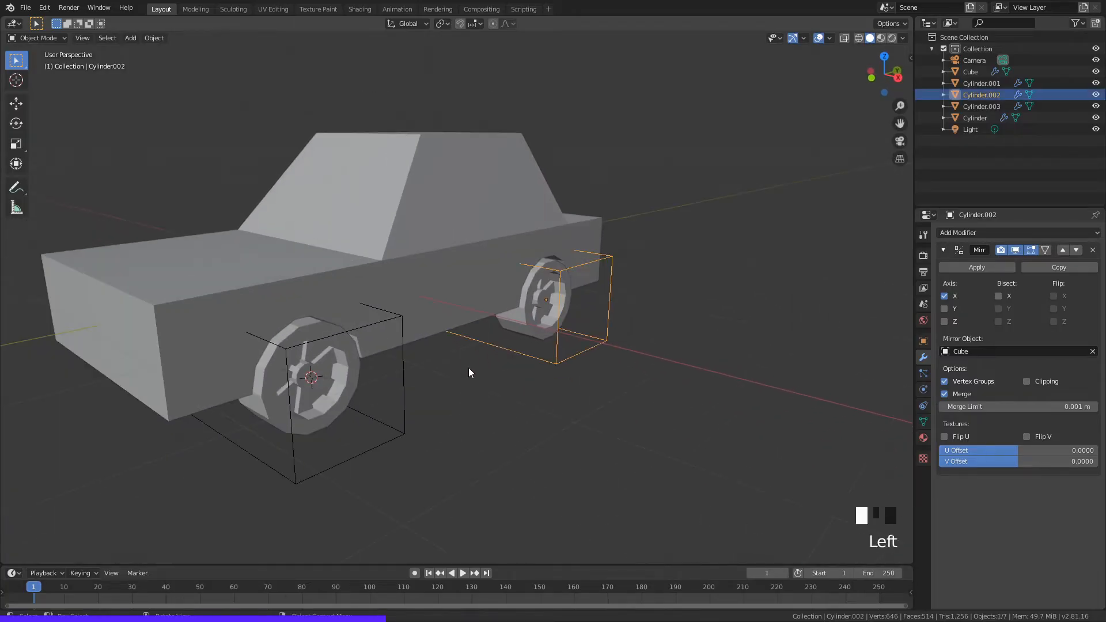
left_click(471, 360)
middle_click_drag(474, 354, 547, 355, "shift")
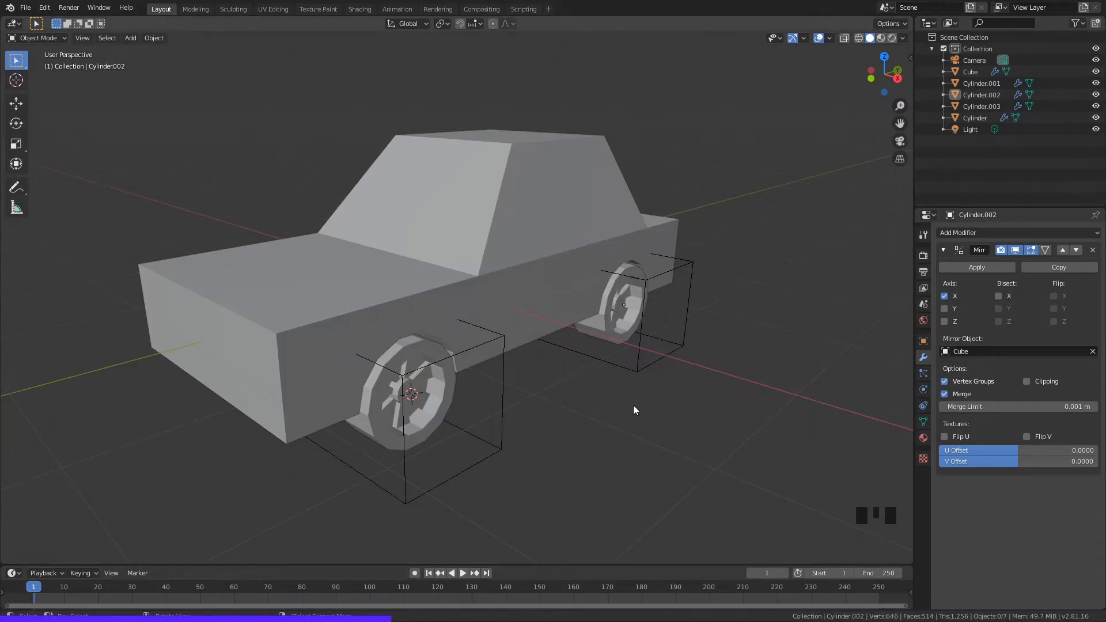
middle_click_drag(638, 397, 637, 402)
scroll(544, 350, "up", 1)
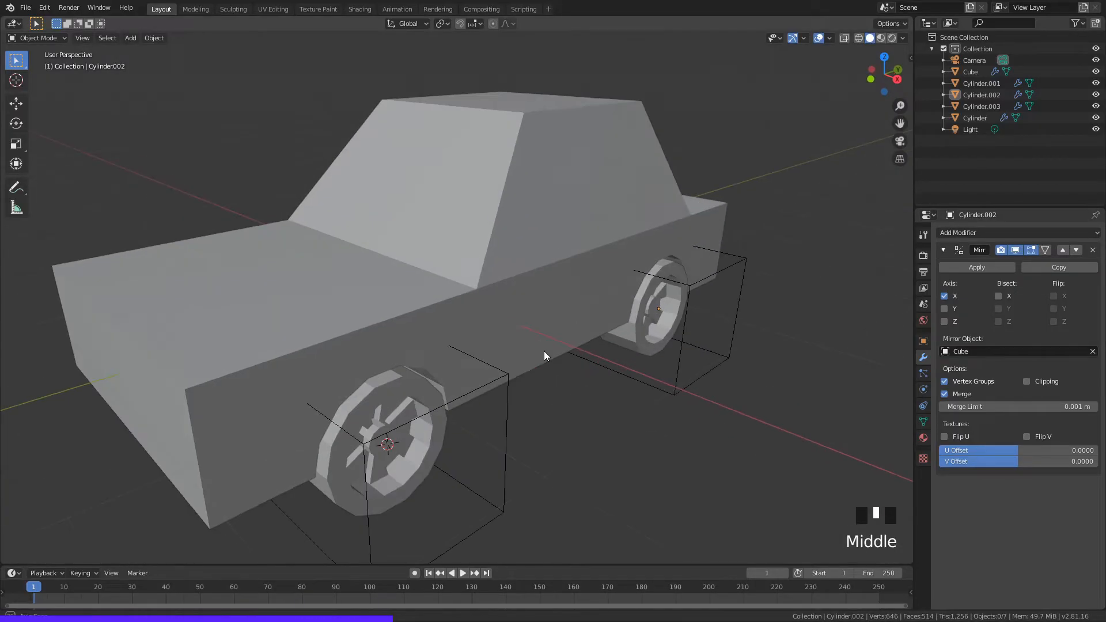
middle_click_drag(544, 350, 233, 341)
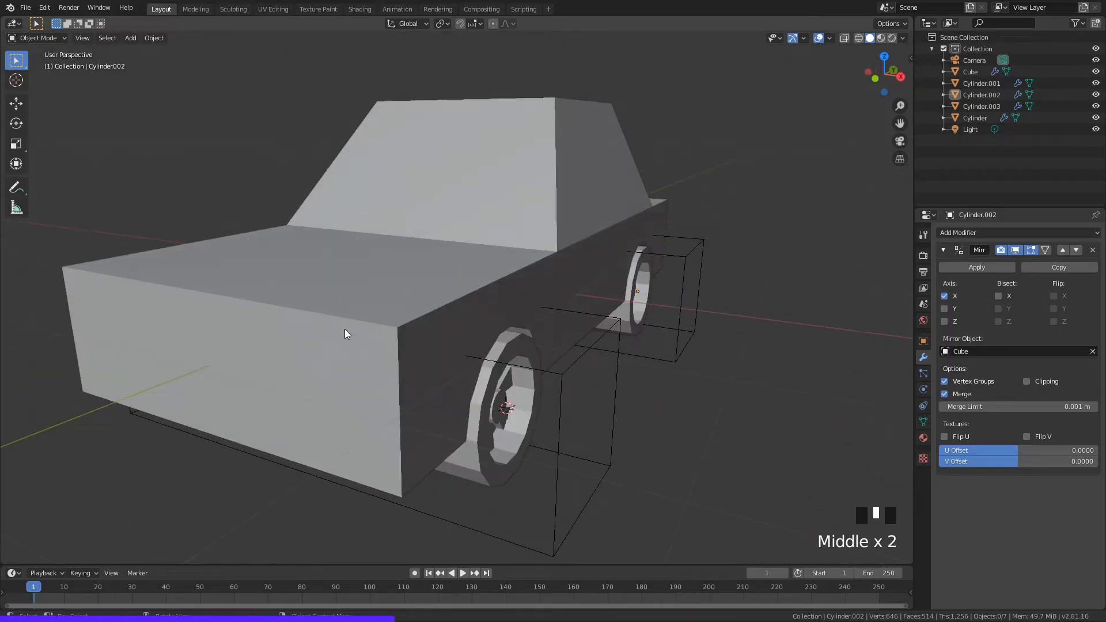
middle_click_drag(345, 334, 513, 326)
scroll(418, 311, "down", 2)
scroll(494, 264, "up", 2)
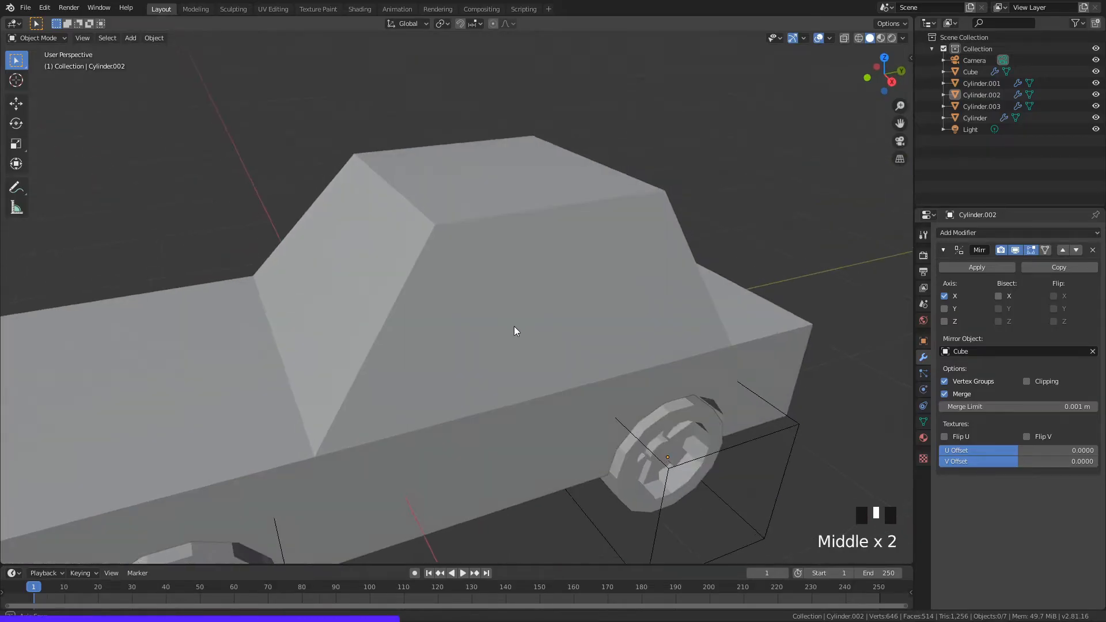
Step: Add two evenly spaced vertical loop cuts around the middle of the car cabin, between the windshield and rear window
left_click(514, 329)
key("Tab")
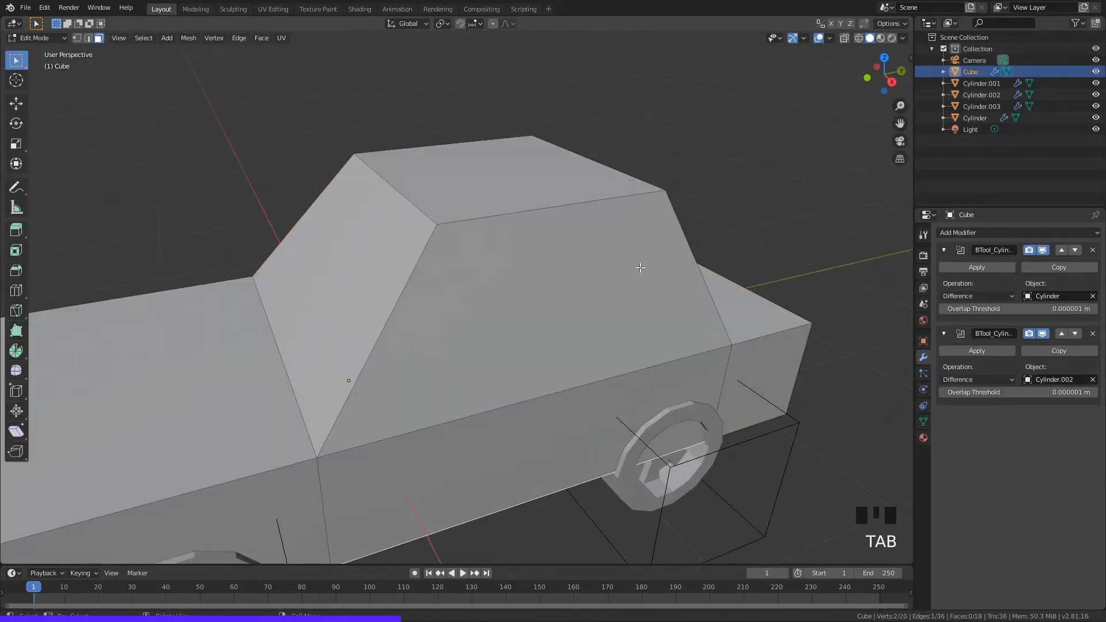
middle_click_drag(640, 267, 625, 272)
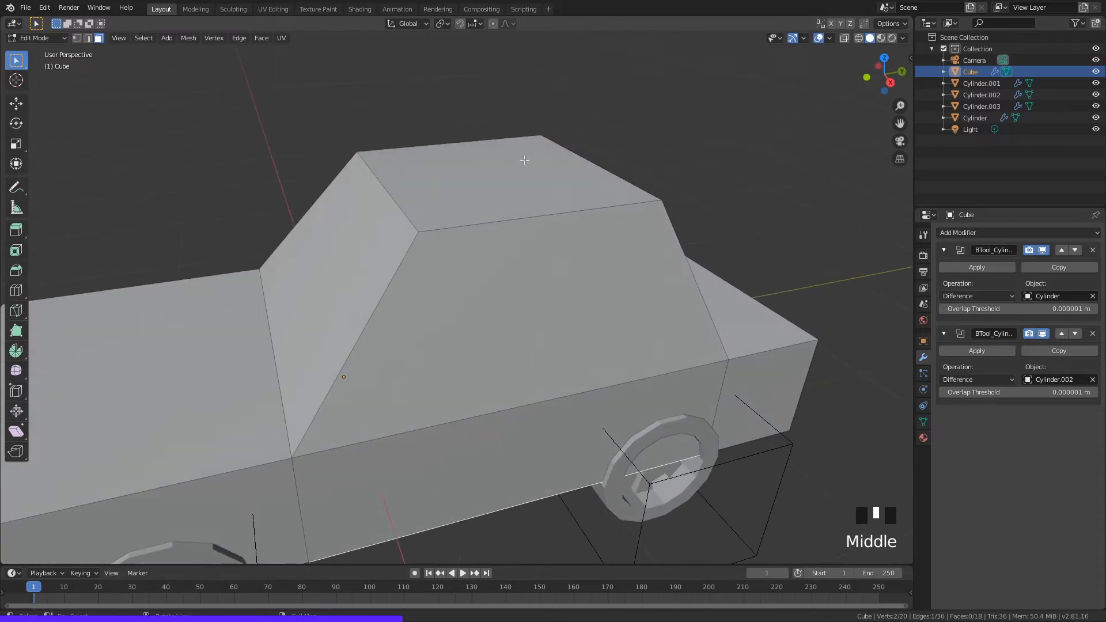
middle_click_drag(541, 261, 452, 459)
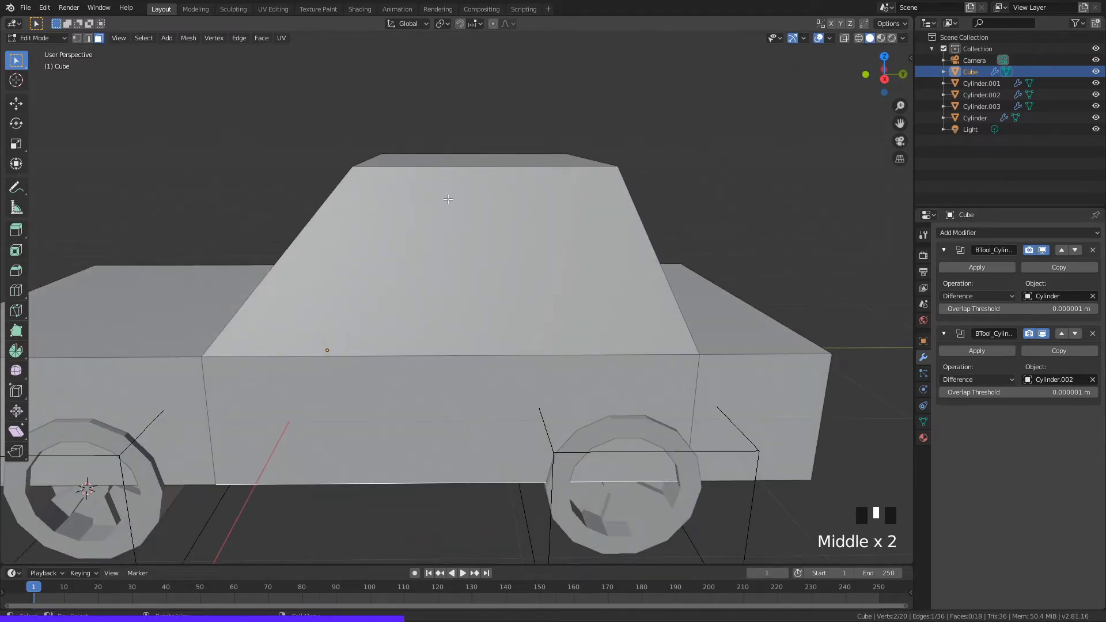
middle_click_drag(448, 199, 473, 280)
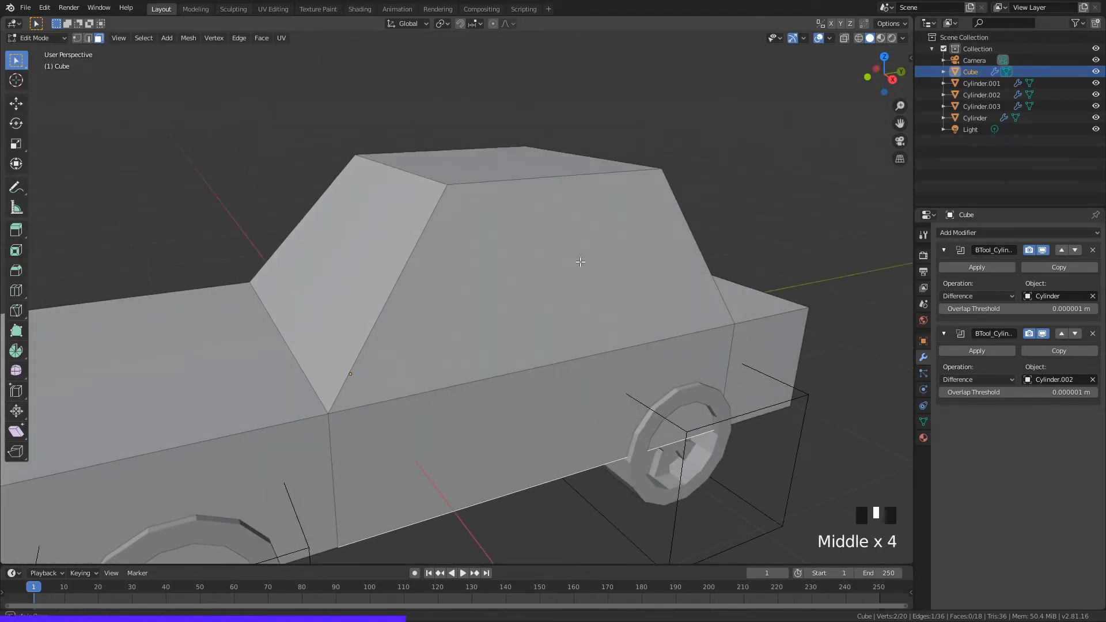
middle_click_drag(638, 258, 596, 250)
middle_click_drag(554, 302, 530, 220)
scroll(549, 194, "up", 2)
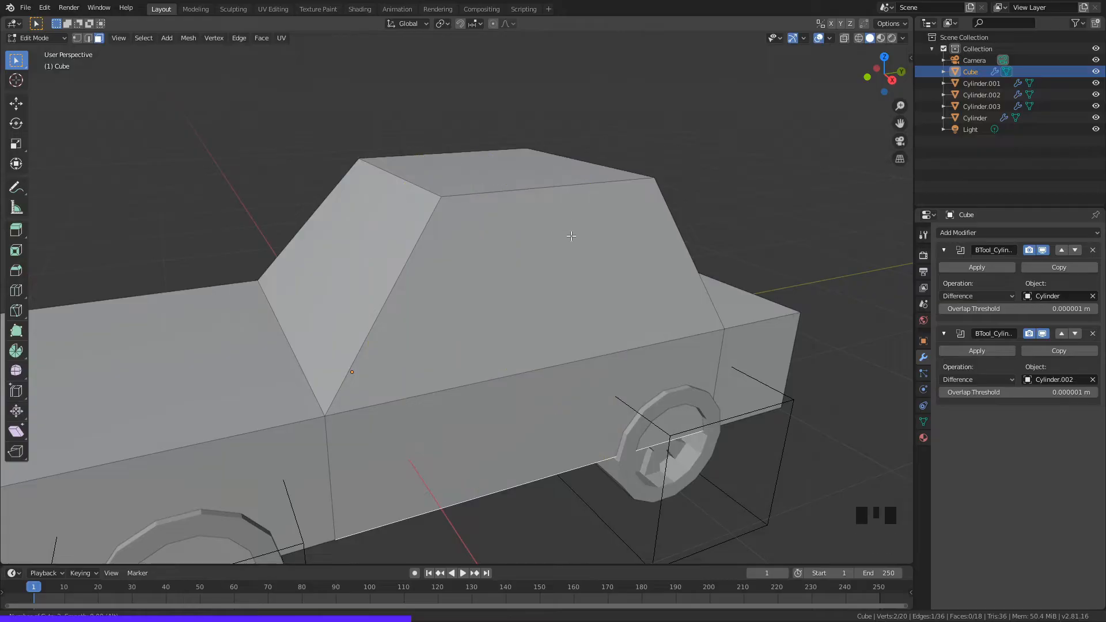
left_click(562, 189)
right_click(634, 186)
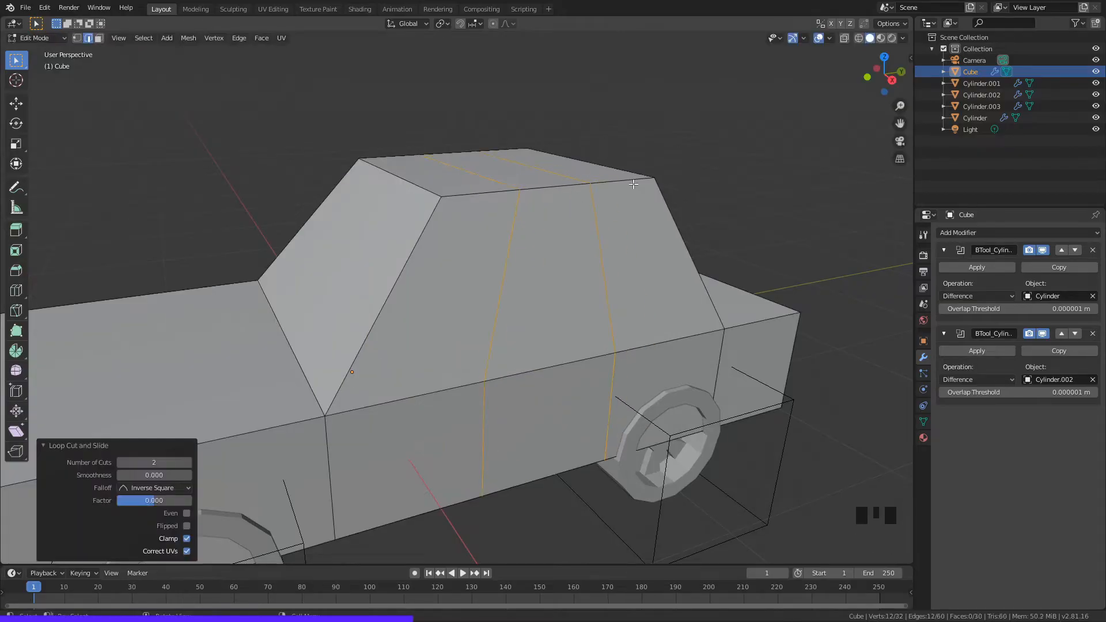
Step: Scale the two cabin edge loops to about 0.217 along Y to form a narrow pillar between the side windows
middle_click_drag(636, 184, 626, 190)
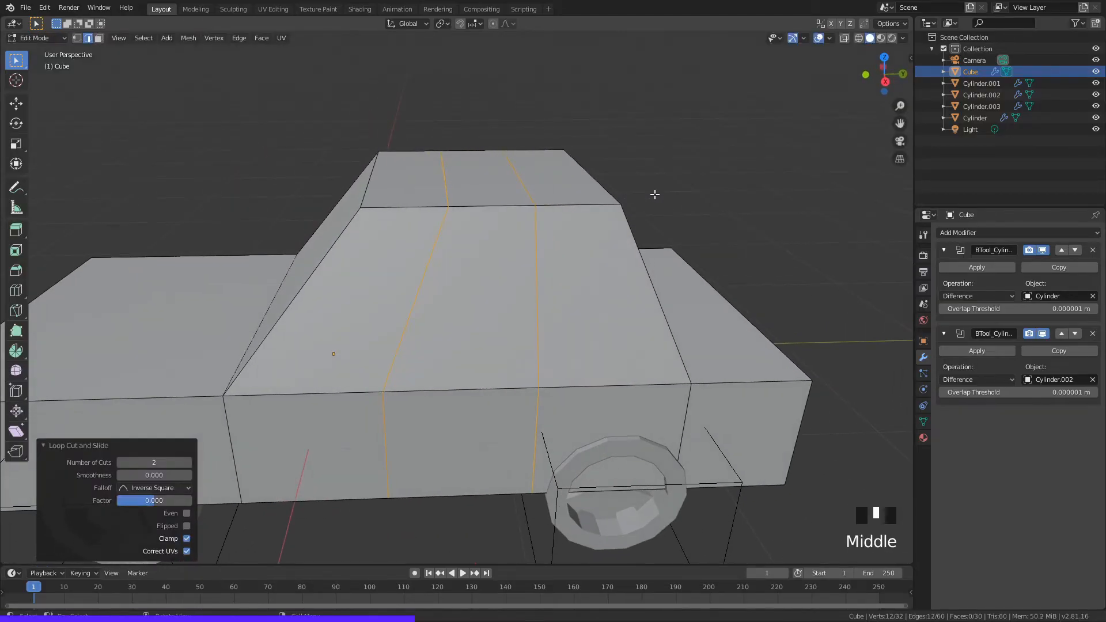
key("s")
key("y")
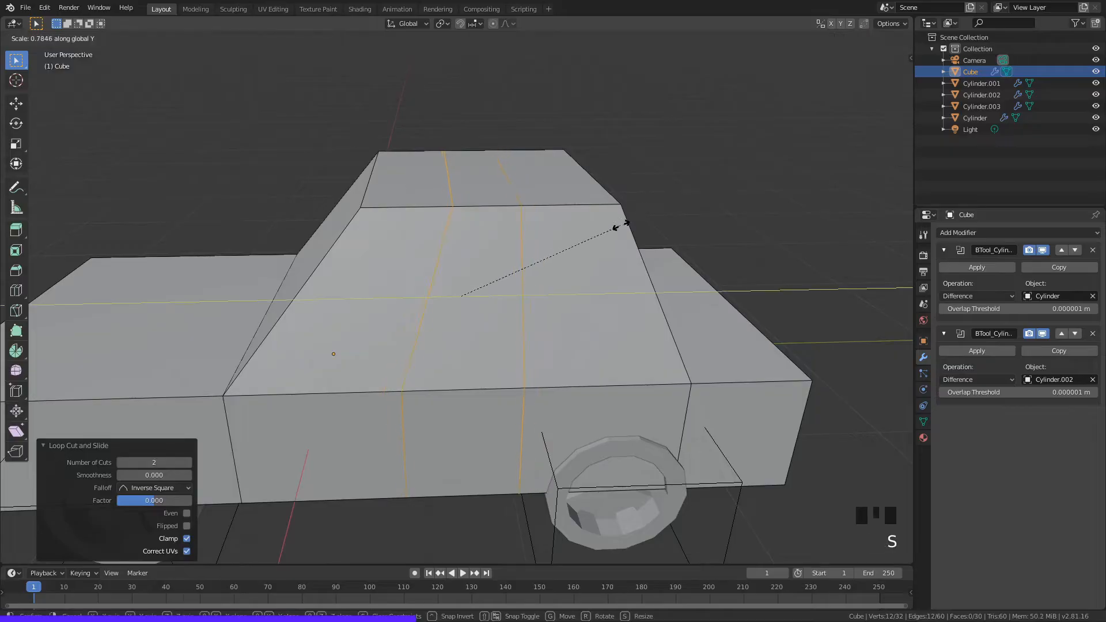
left_click(510, 291)
middle_click_drag(655, 219, 659, 224)
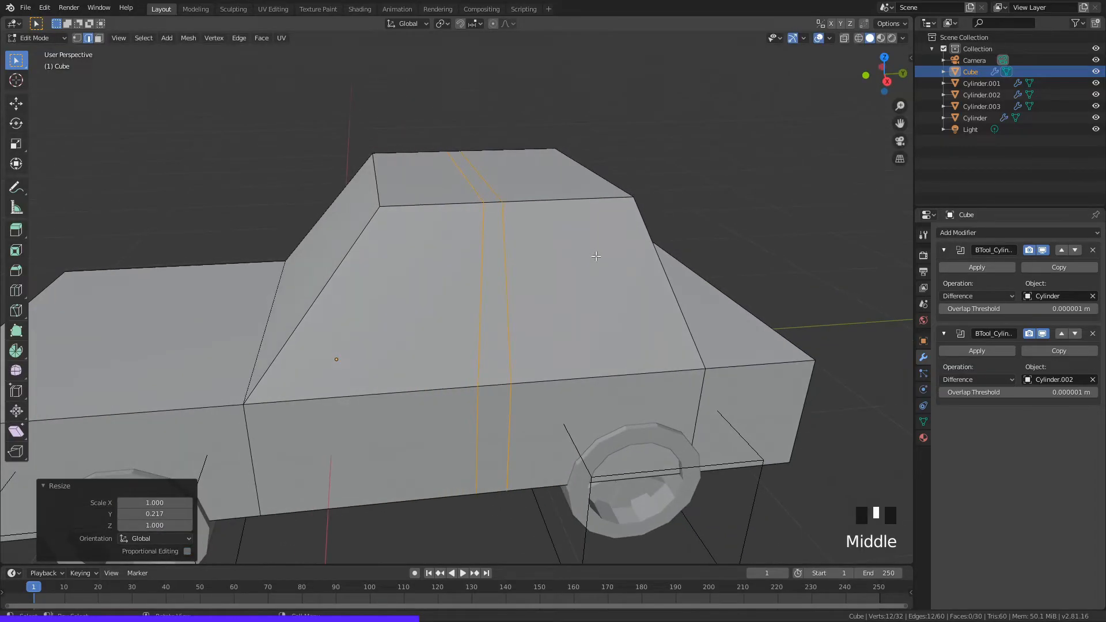
middle_click_drag(578, 271, 593, 276)
Step: Select the four side window faces of the cabin, two on each side of the car
key("3")
middle_click_drag(705, 280, 704, 270)
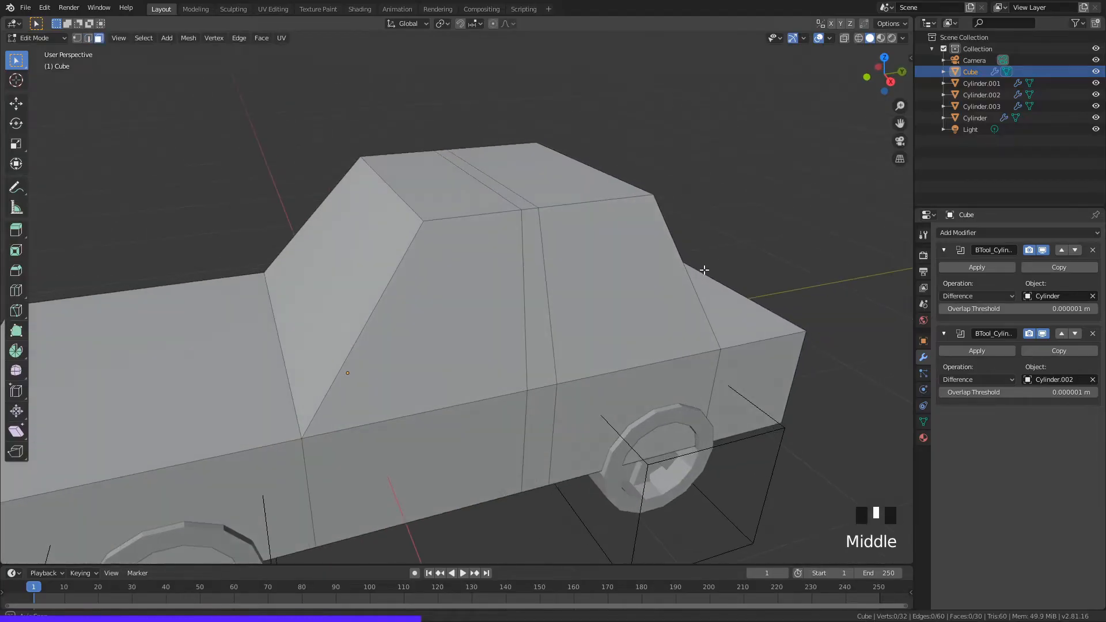
left_click(617, 267)
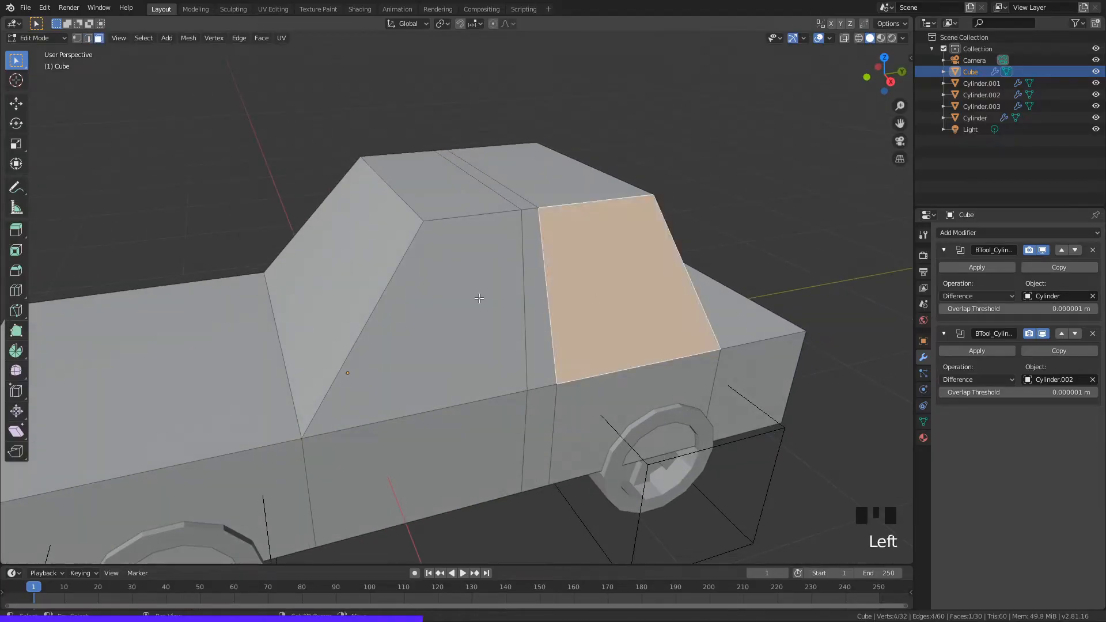
left_click(467, 274, "shift")
middle_click_drag(468, 274, 486, 248)
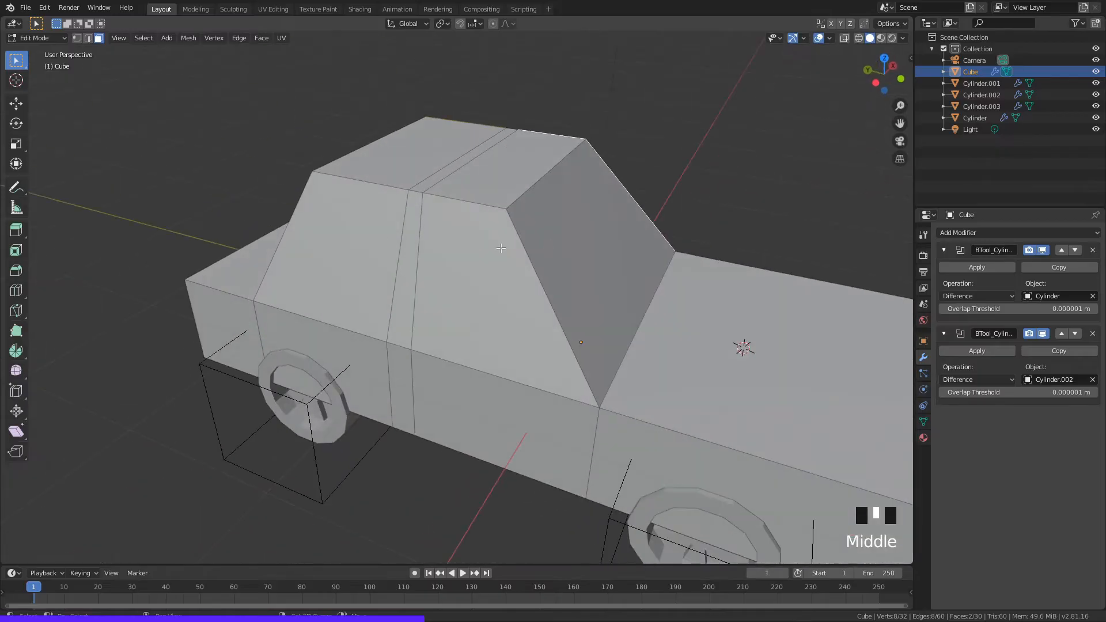
left_click(486, 247, "shift")
left_click(486, 248, "shift")
middle_click_drag(629, 208, 657, 215)
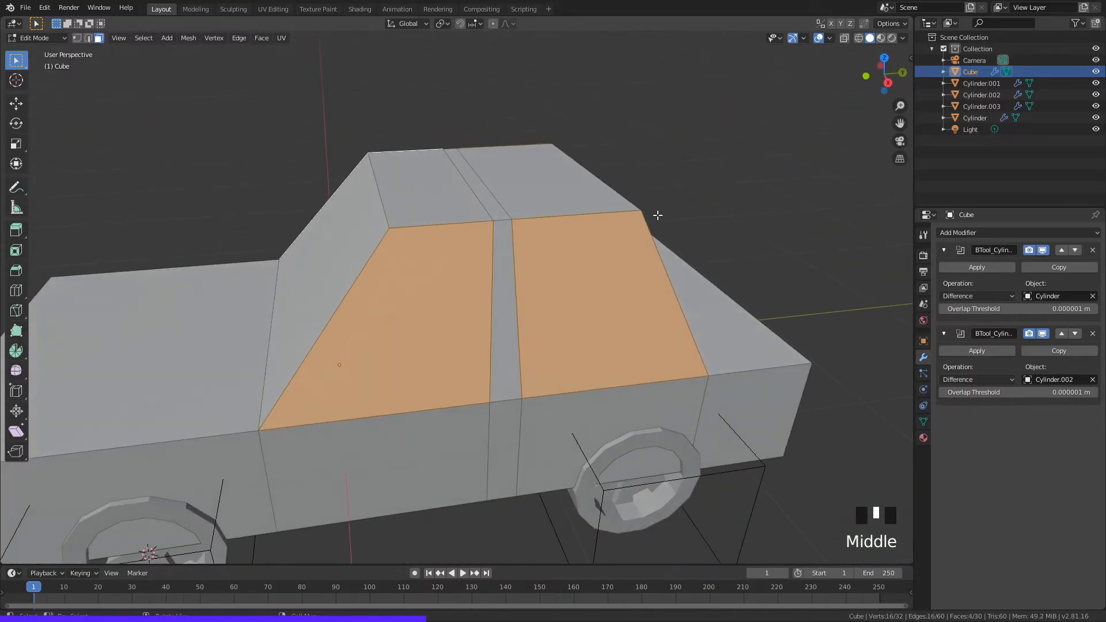
Step: Try insetting the four side window faces by about 0.064 m
key("i")
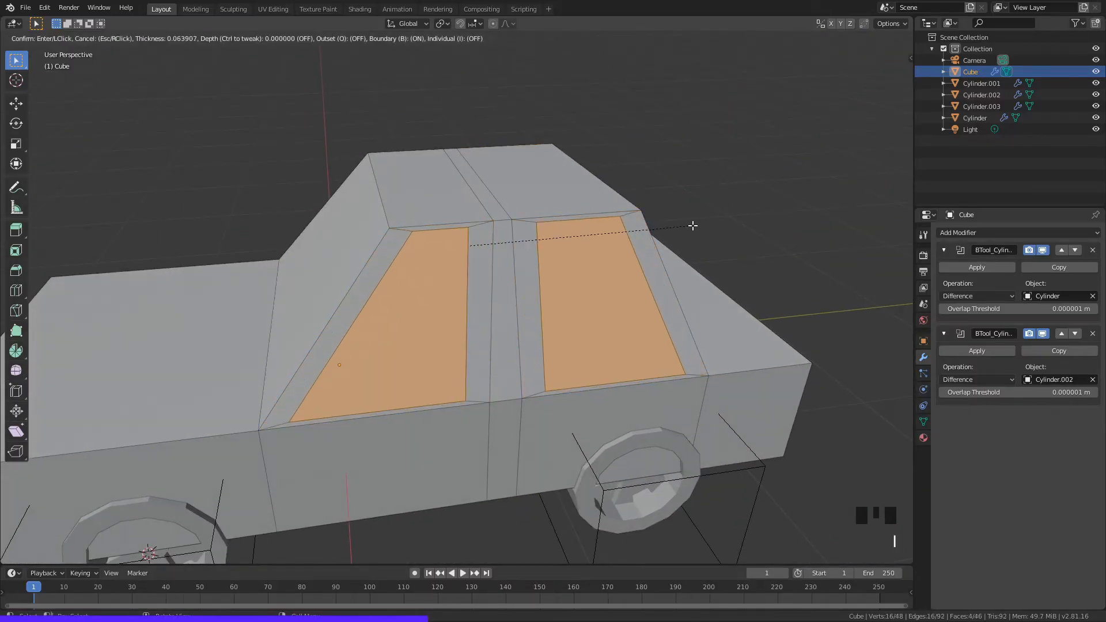
left_click(692, 225)
middle_click_drag(665, 216, 531, 219)
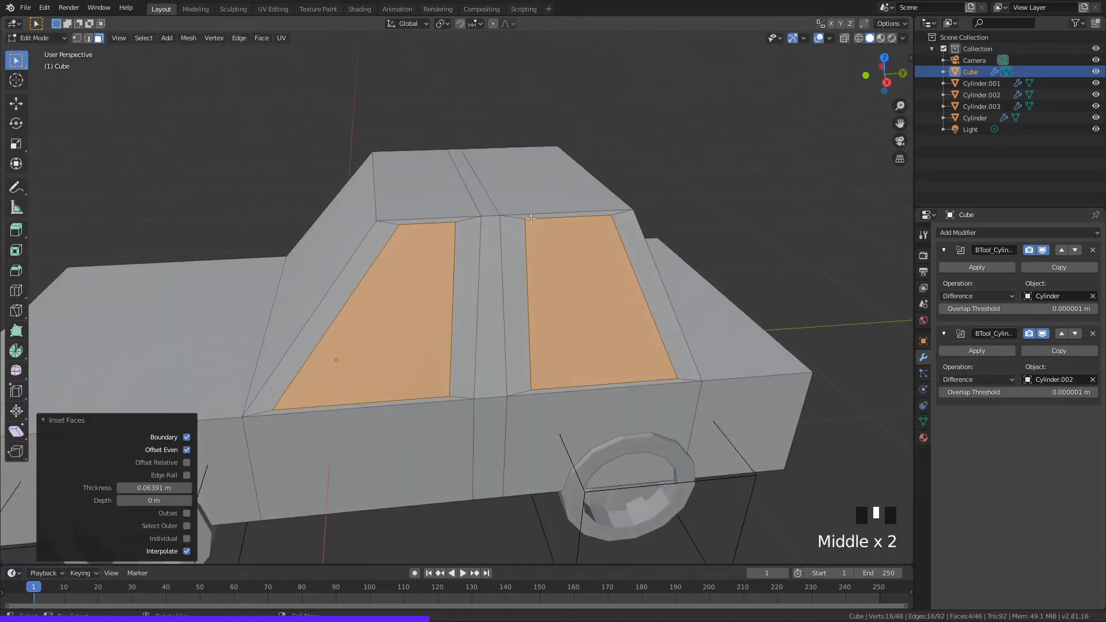
mouse_move(668, 241)
middle_mouse_down()
mouse_move(698, 236)
mouse_move(654, 245)
middle_mouse_up()
key("ctrl+z")
Step: Apply the scale of the car body in Object Mode
key("Tab")
left_click(731, 213)
left_click(653, 250)
middle_click_drag(724, 212, 728, 203)
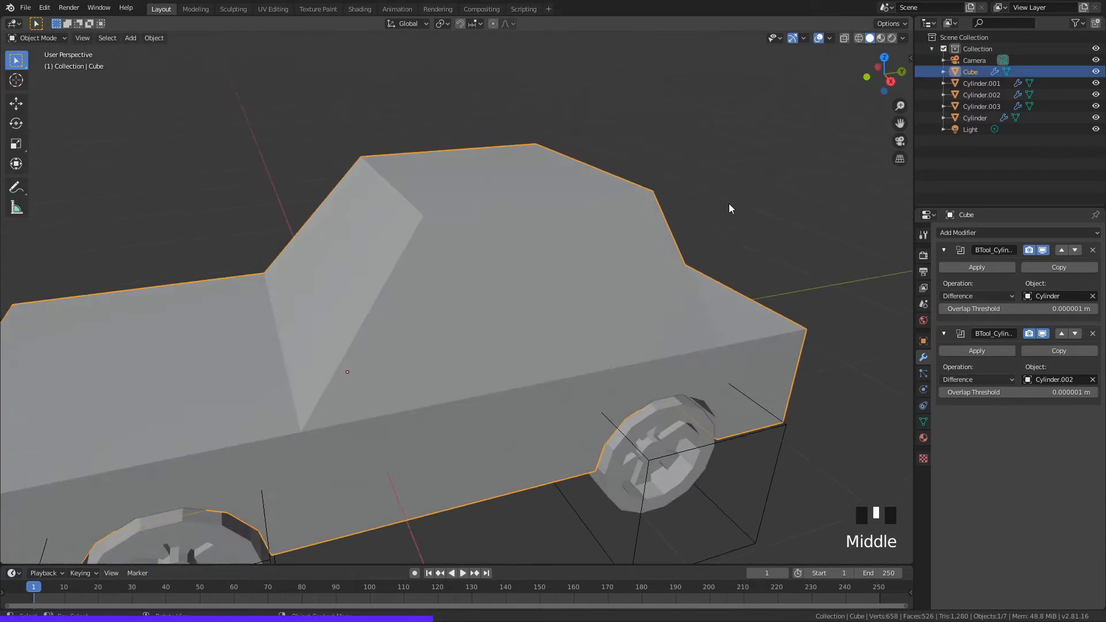
left_click(728, 203)
left_click(589, 282)
middle_click_drag(588, 283, 734, 243)
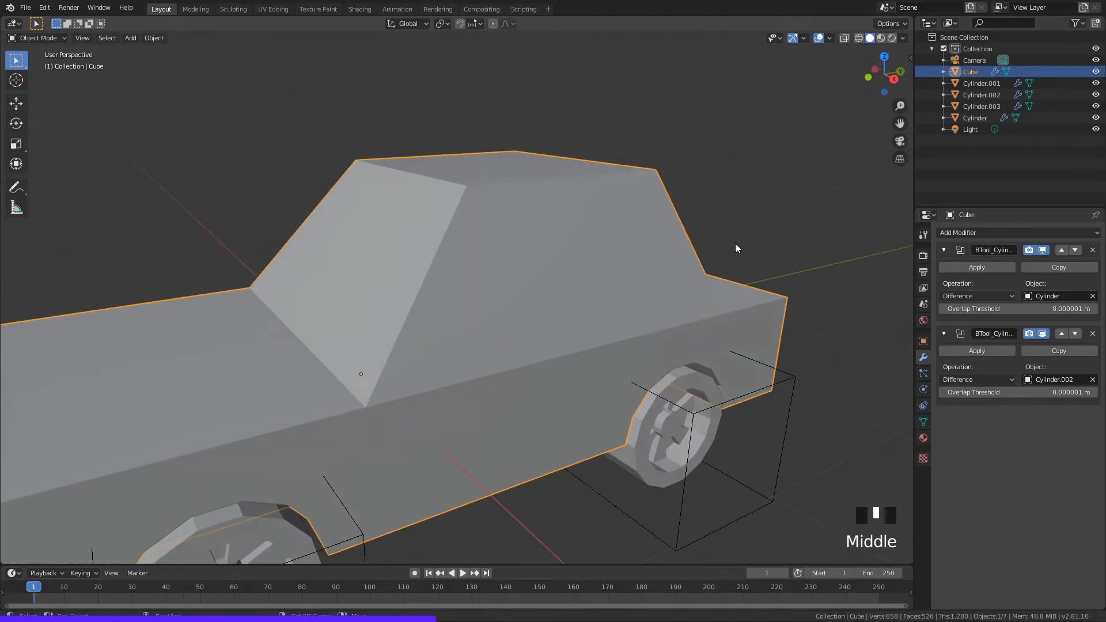
key("shift+a")
left_click(725, 193)
left_click(655, 263)
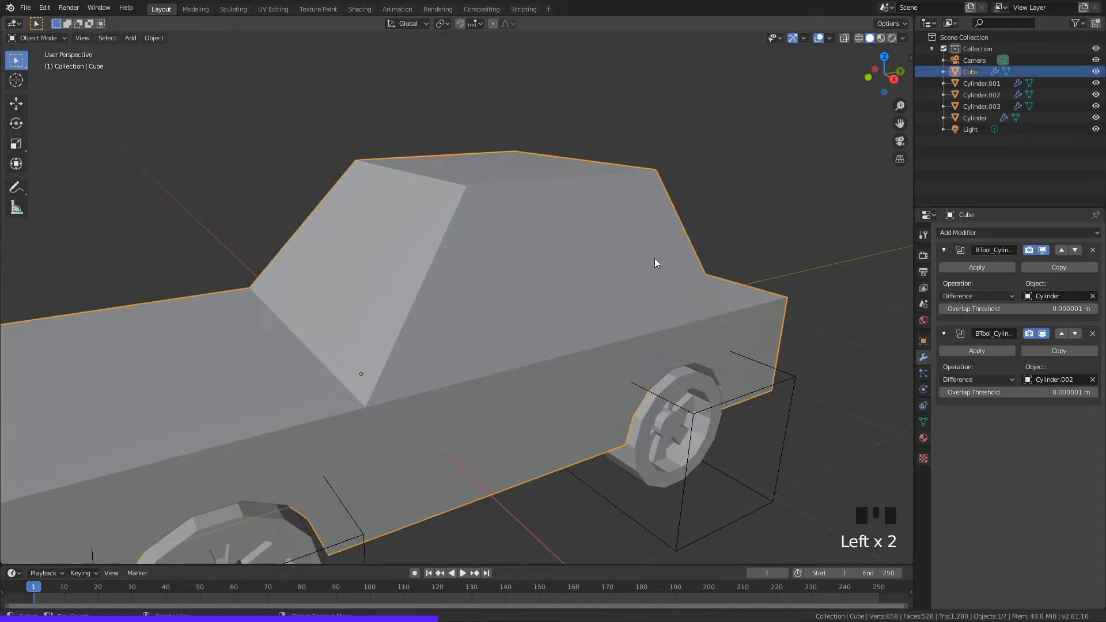
key("ctrl+a")
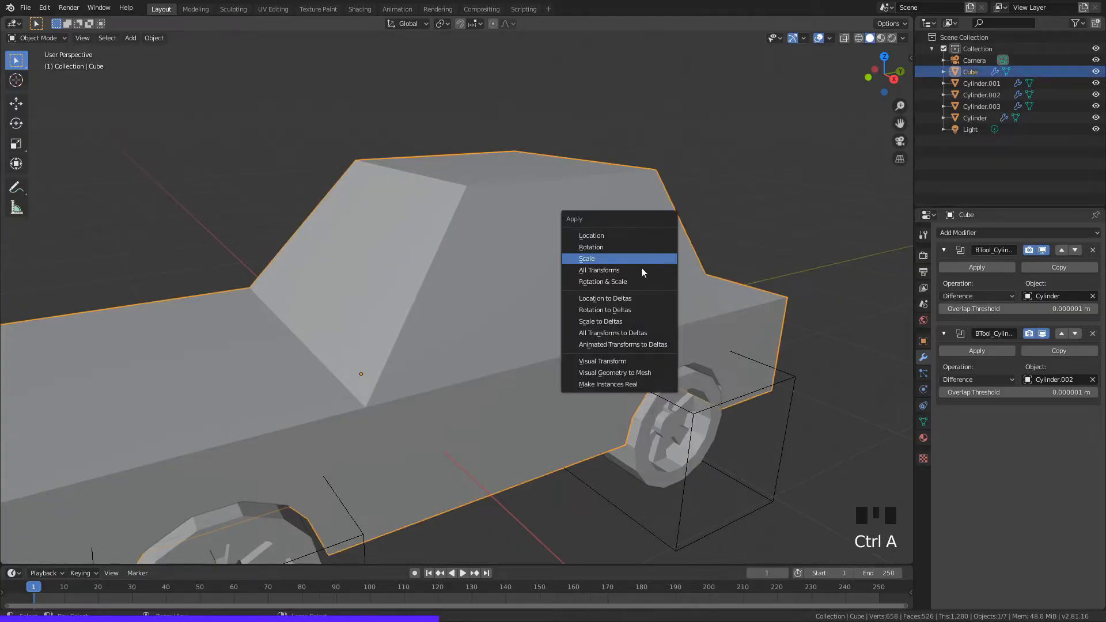
left_click(604, 257)
key("ctrl+a")
left_click(754, 229)
Step: Inset the four side window faces of the car body by about 0.07 m
middle_click_drag(755, 229, 615, 248)
key("Tab")
key("i")
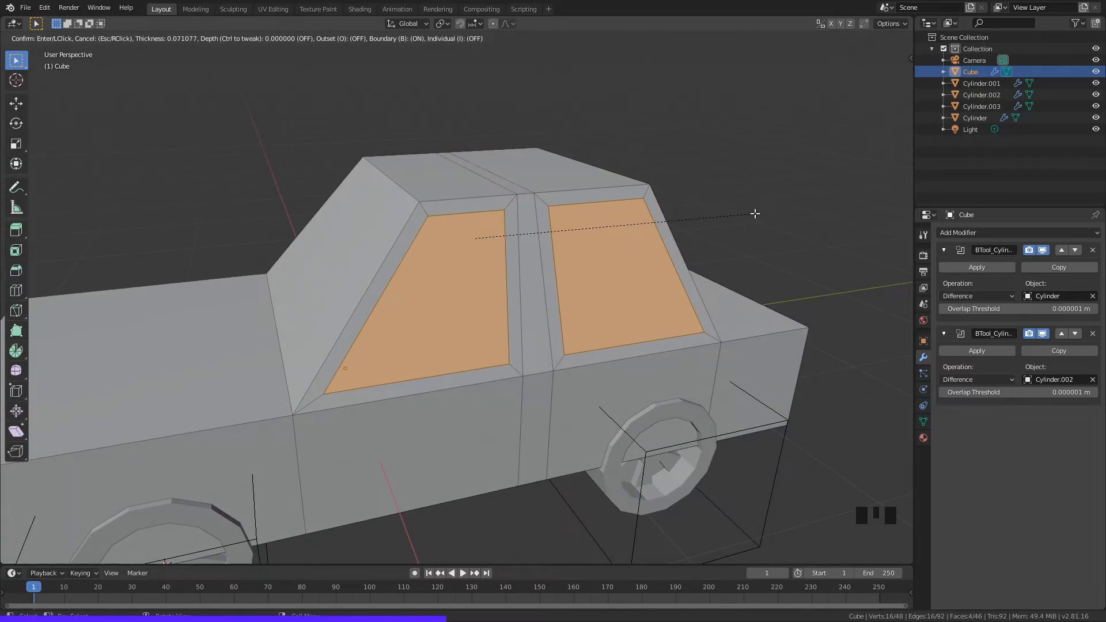
left_click(753, 215)
left_click(746, 196)
Step: Inset the windshield and rear window faces by about 0.017 m
middle_click_drag(745, 195, 634, 247)
left_click(634, 246)
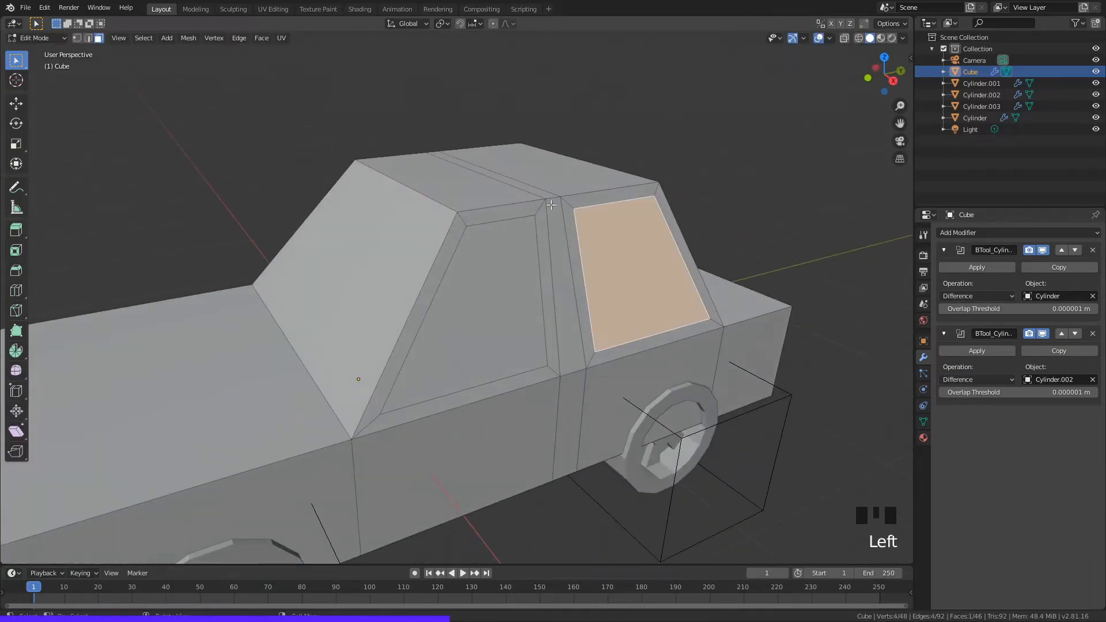
middle_click_drag(679, 198, 562, 213)
left_click(530, 241)
middle_click_drag(507, 242, 654, 242)
left_click(490, 230, "shift")
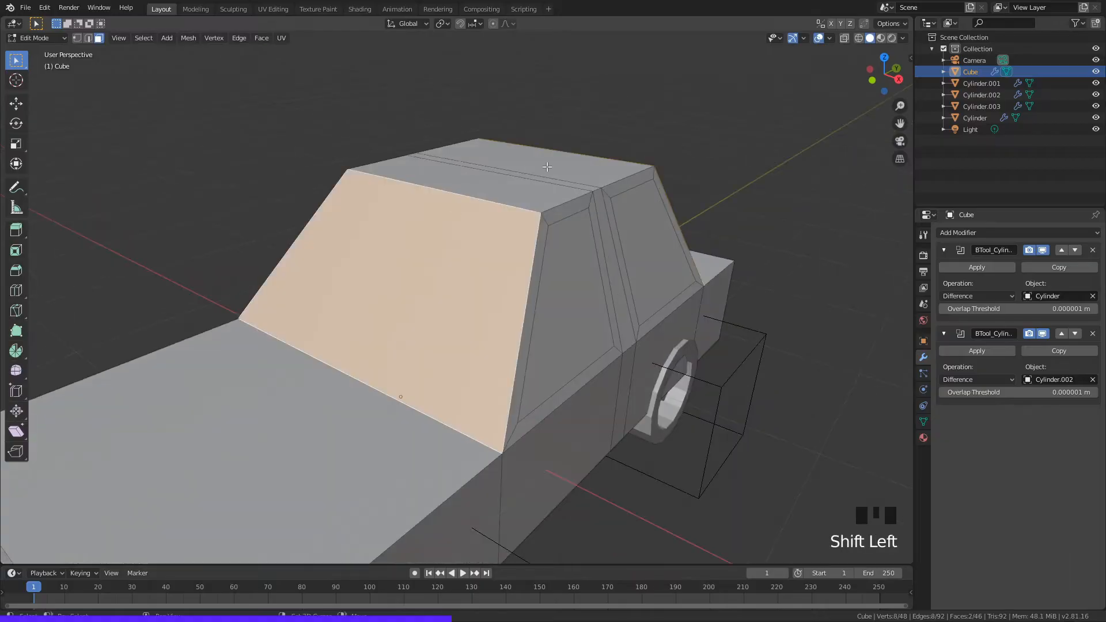
middle_click_drag(546, 166, 562, 149)
key("i")
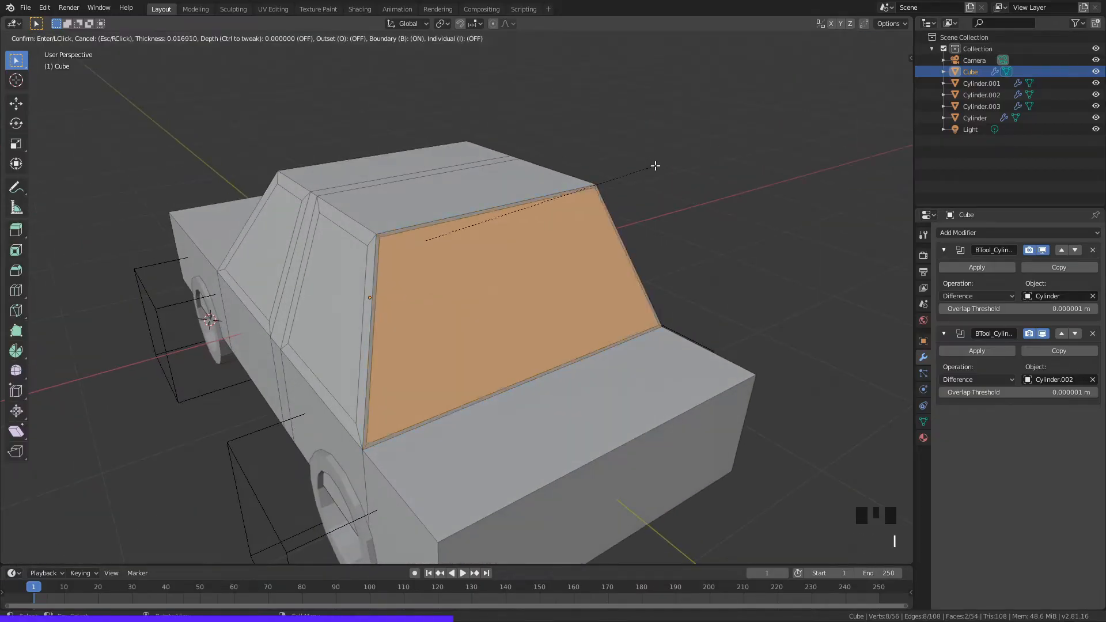
left_click(651, 166)
left_click(592, 154)
Step: Select all six window panes: the four side windows, the windshield and the rear window
middle_click_drag(592, 153, 658, 236)
left_click(632, 254)
left_click(477, 302, "shift")
left_click(377, 278, "shift")
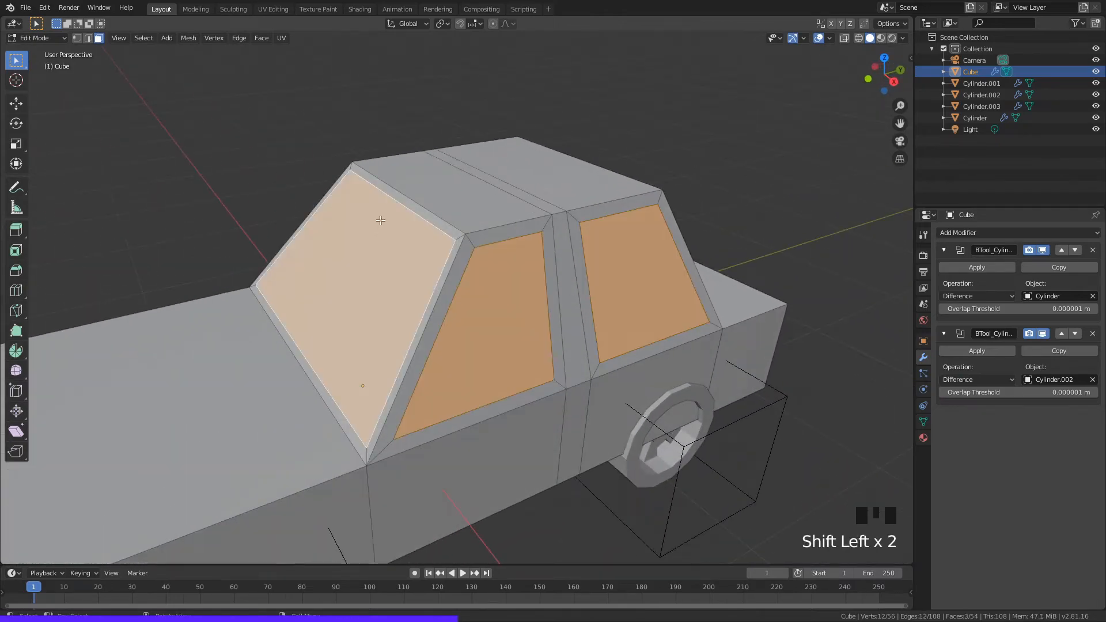
middle_click_drag(377, 278, 473, 270)
left_click(495, 271, "shift")
left_click(364, 220, "shift")
middle_click_drag(364, 220, 653, 214)
left_click(447, 244, "shift")
Step: Try extruding the six window panes inward along their normals by about 0.127 m
key("alt+e")
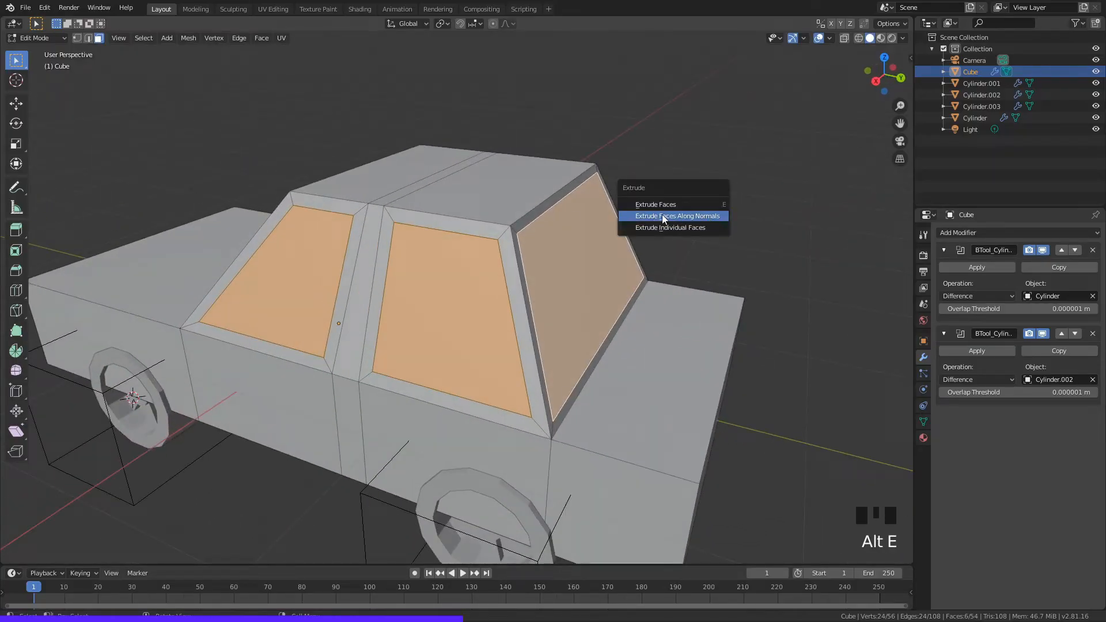
left_click(693, 216)
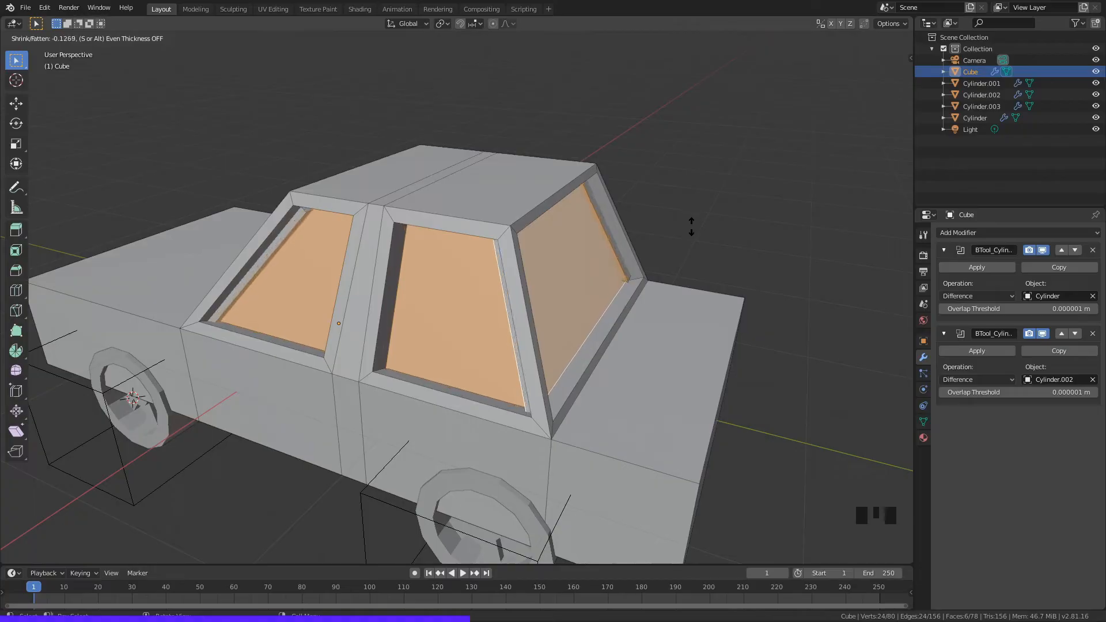
left_click(691, 227)
middle_click_drag(671, 209, 742, 218)
key("ctrl+z")
key("ctrl+z")
Step: Extrude the six window panes inward along their normals by about 0.029 m
key("alt+e")
left_click(741, 217)
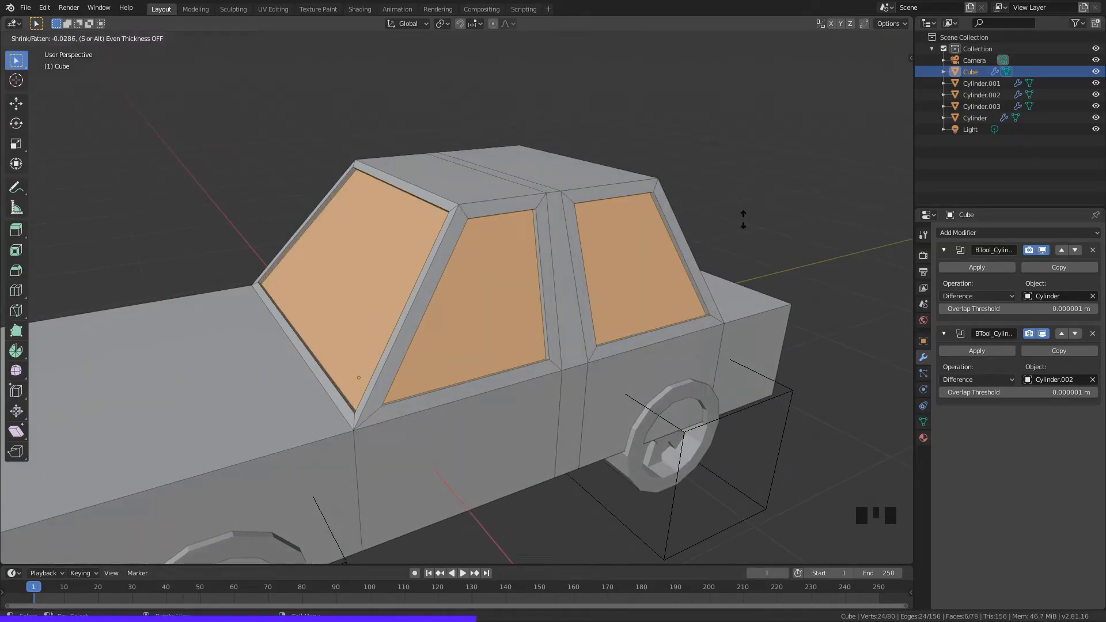
left_click(743, 219)
left_click(755, 212)
Step: Return to Object Mode and examine the recessed windows and the front of the car from several angles
middle_click_drag(762, 215, 568, 229)
scroll(711, 230, "down", 2)
scroll(626, 252, "down", 1)
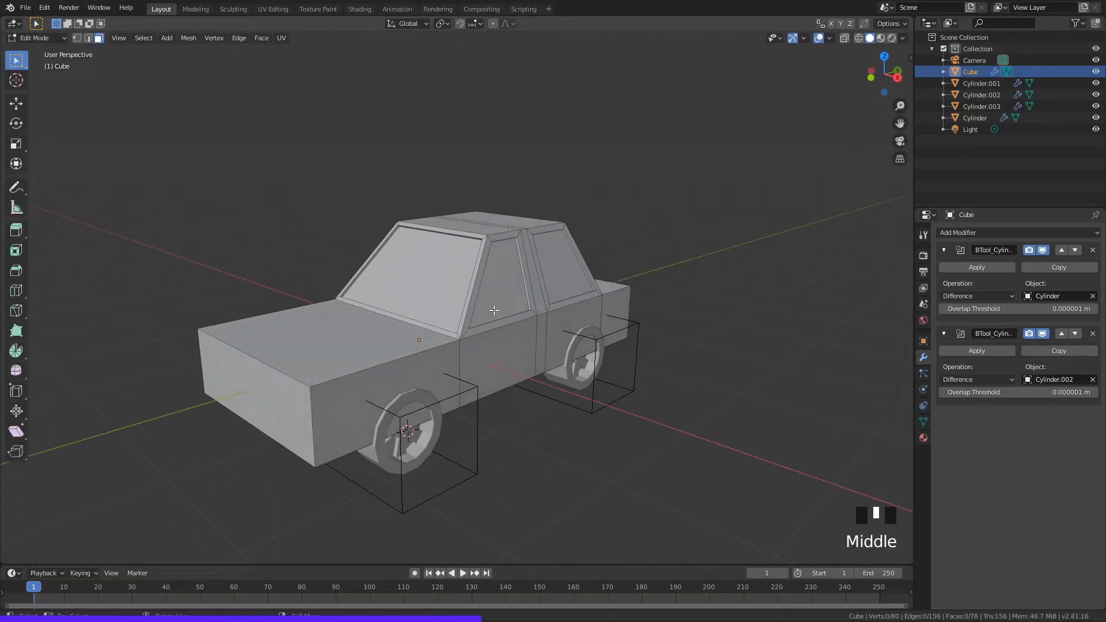
middle_click_drag(493, 310, 491, 215)
scroll(447, 313, "up", 1)
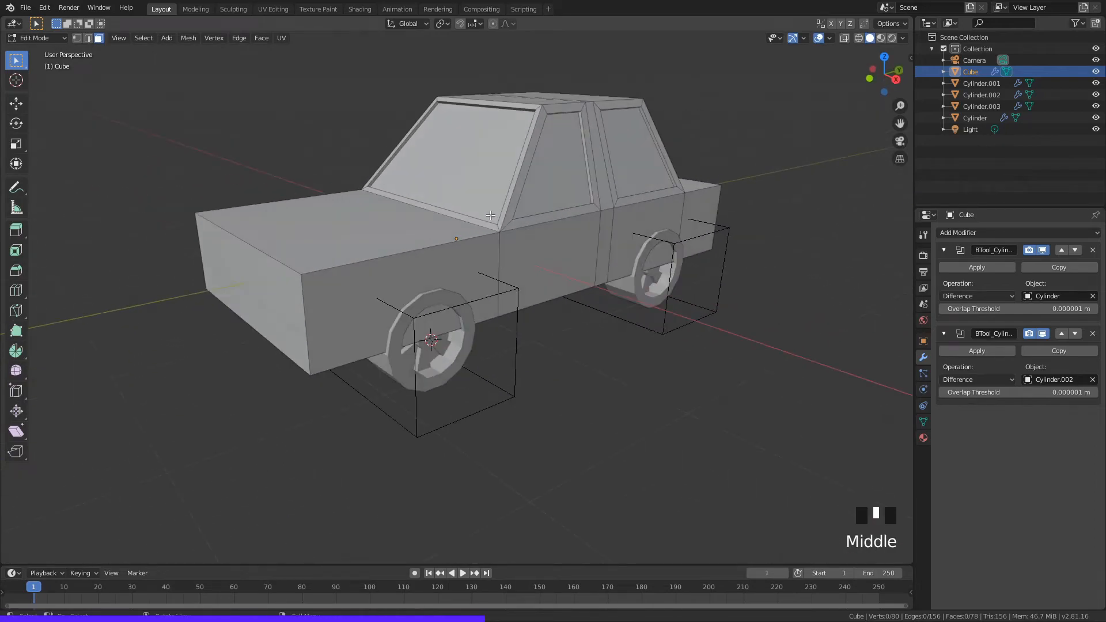
key("Tab")
left_click(571, 339)
middle_click_drag(571, 339, 534, 333)
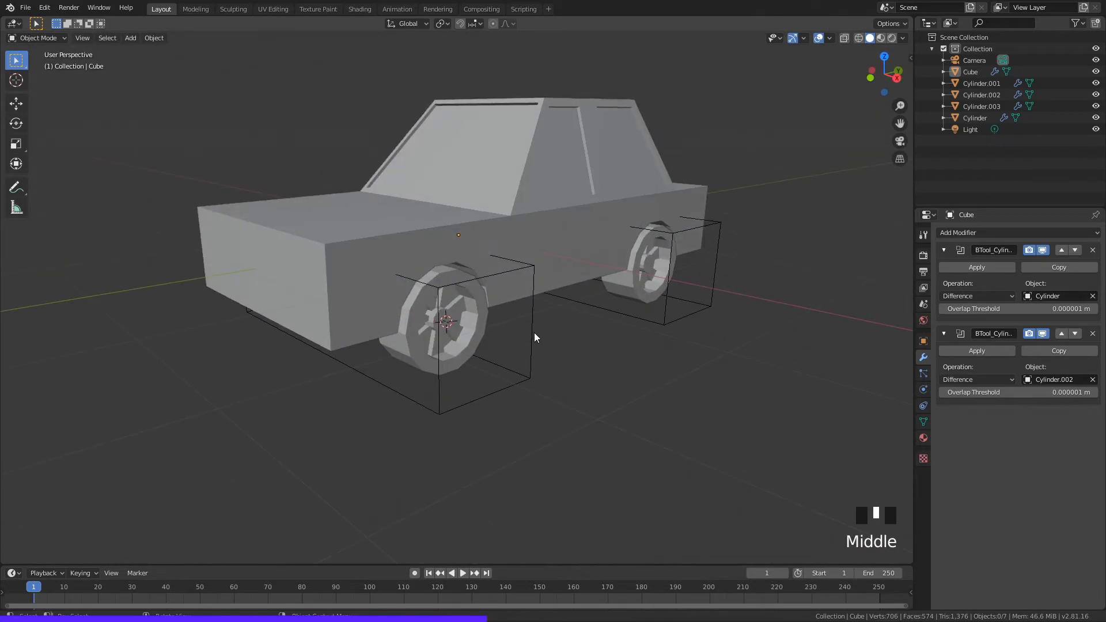
scroll(452, 328, "up", 1)
middle_click_drag(452, 328, 512, 332, "shift")
middle_click_drag(405, 282, 520, 299)
Step: Place the 3D cursor on the car's front face near the upper corner and add a cube there
left_click(491, 331)
right_click(488, 289, "shift")
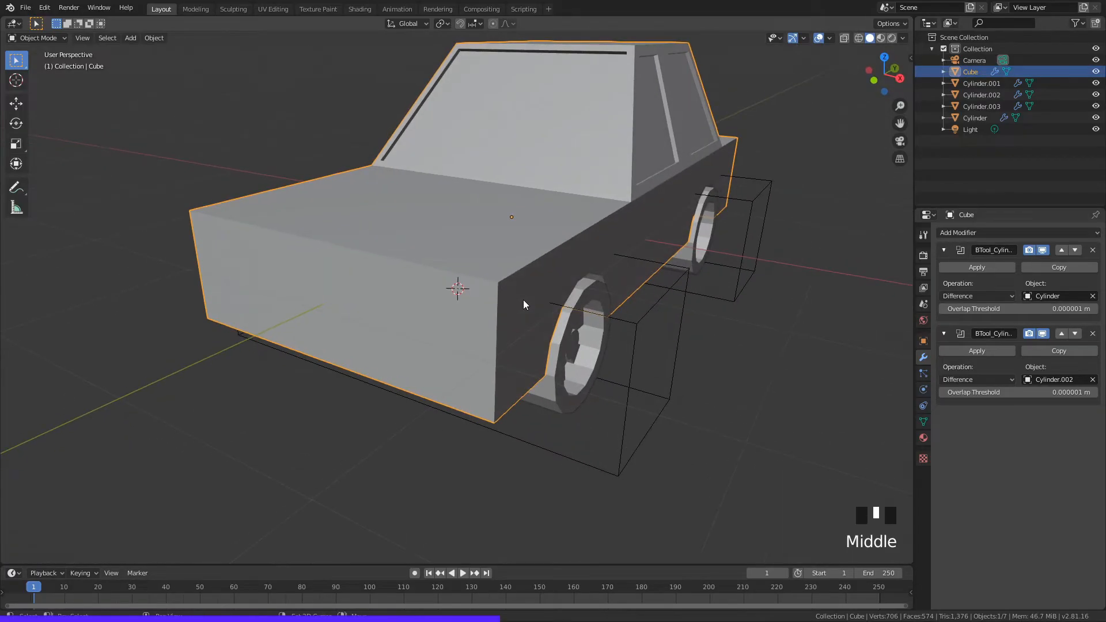
key("shift+a")
left_click(584, 302)
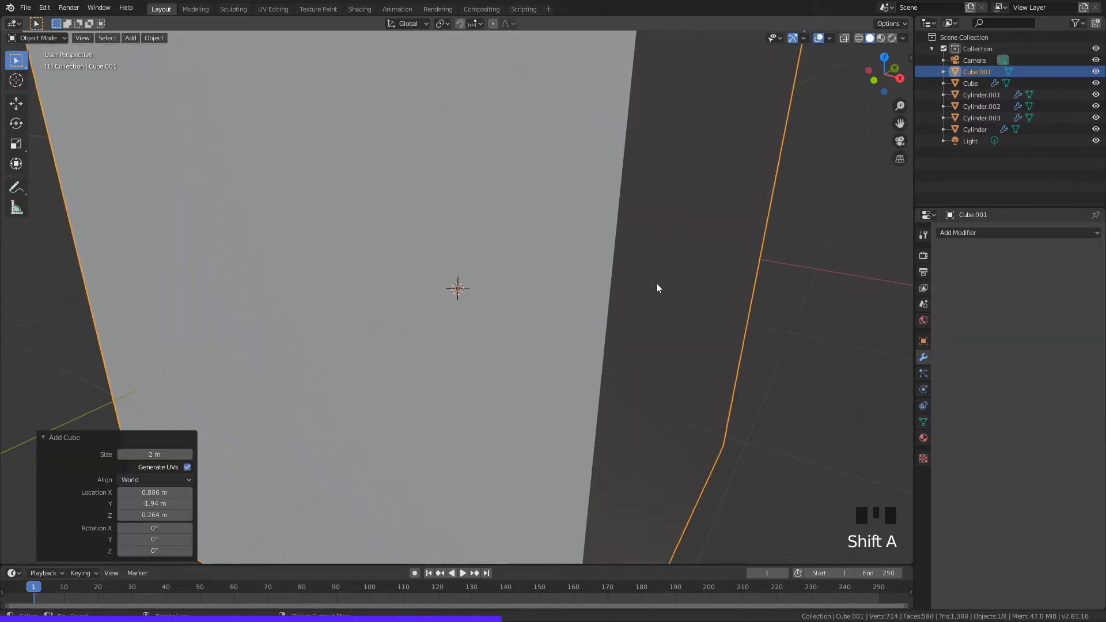
Step: Scale the new cube to about 0.055 and stretch it by about 2.52 along X into a headlight block
key("s")
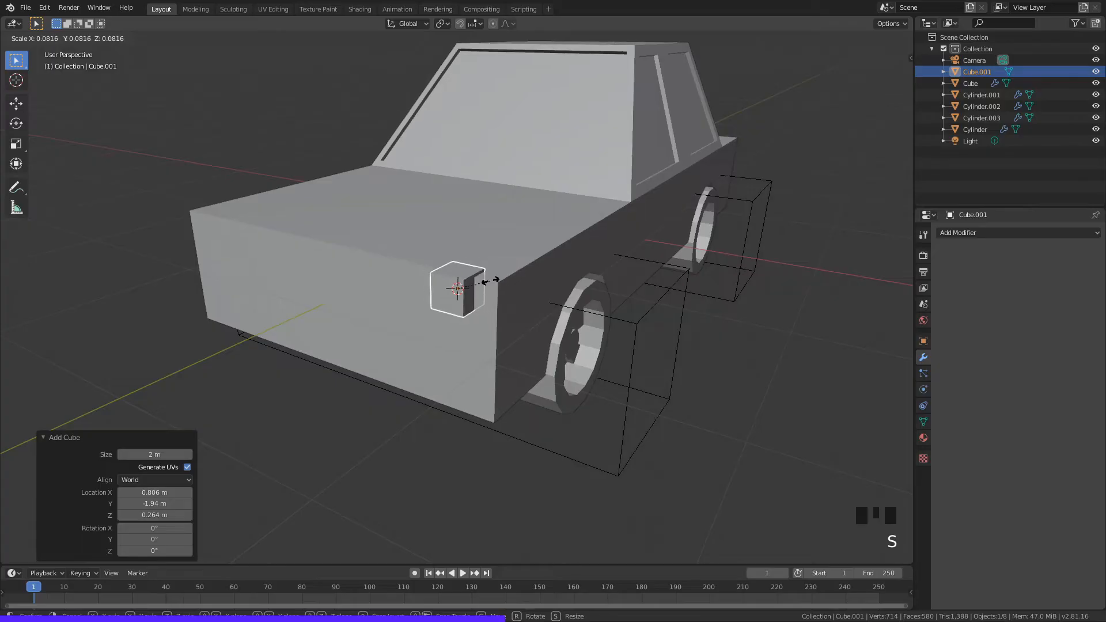
left_click(480, 284)
key("s")
key("x")
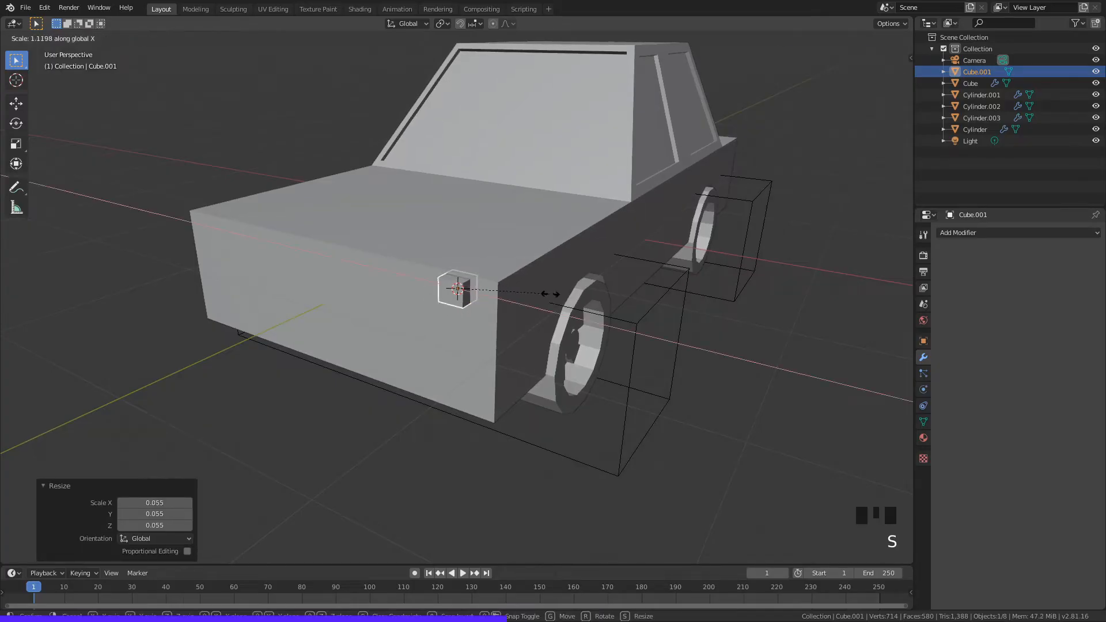
left_click(662, 321)
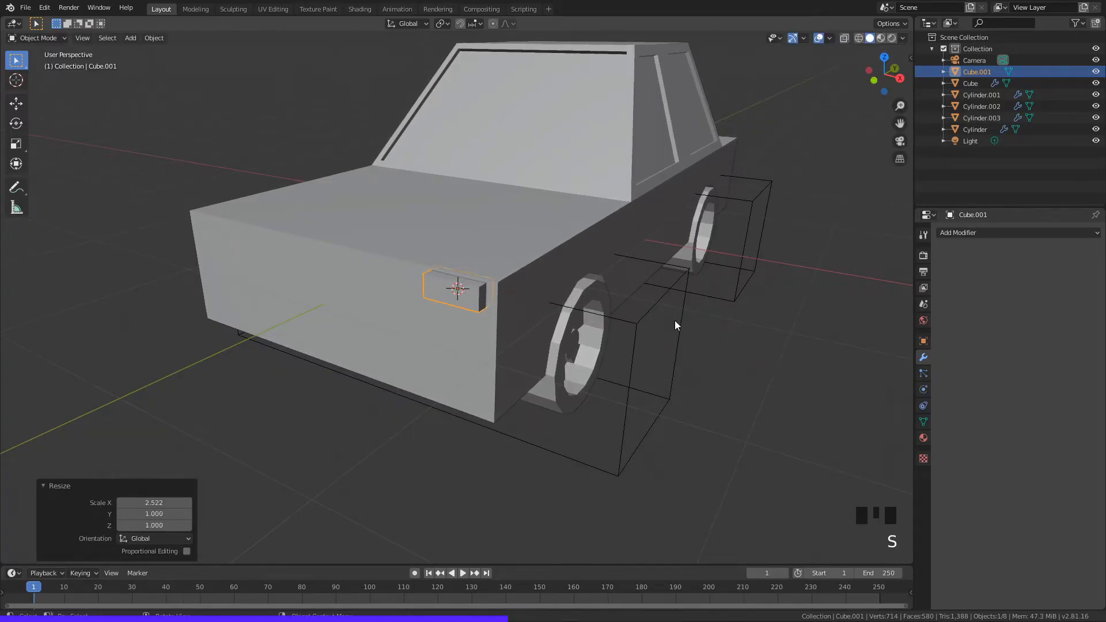
Step: Stretch the headlight block along Z and move it slightly lower on the car's front face
key("s")
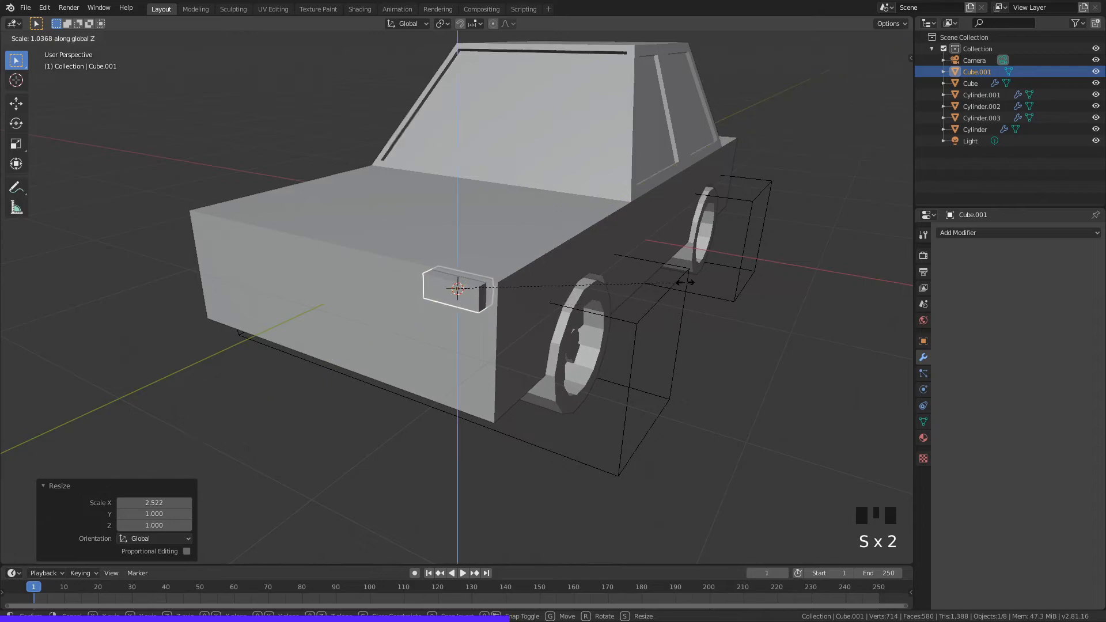
left_click(710, 262)
key("g")
right_click(703, 282)
left_click(703, 281)
middle_click_drag(703, 282, 659, 330)
scroll(611, 333, "down", 2)
scroll(628, 327, "up", 2)
left_click(484, 271)
left_click(484, 271)
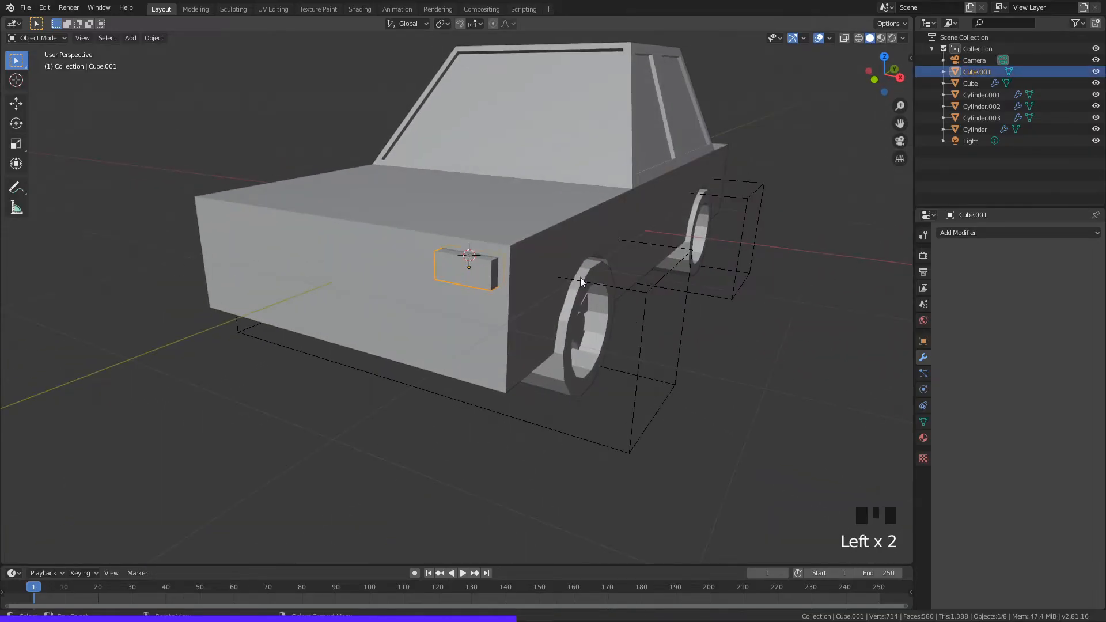
Step: Scale the headlight block uniformly by about 1.236
key("s")
left_click(600, 277)
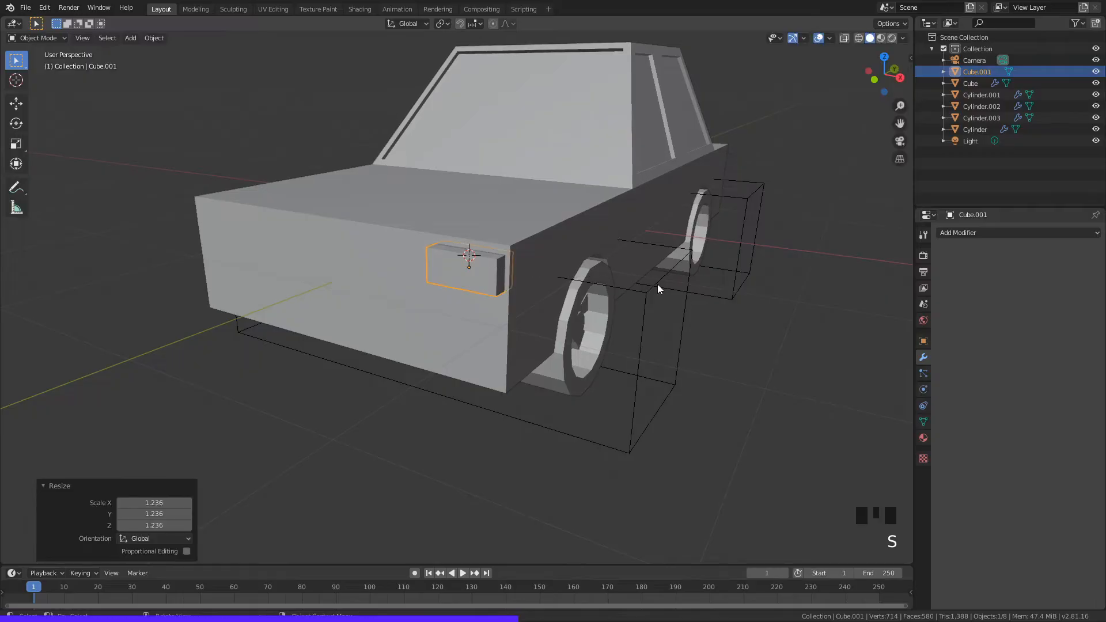
key("g")
key("Escape")
left_click(727, 331)
middle_click_drag(726, 331, 630, 276)
scroll(647, 321, "up", 2)
left_click(641, 300)
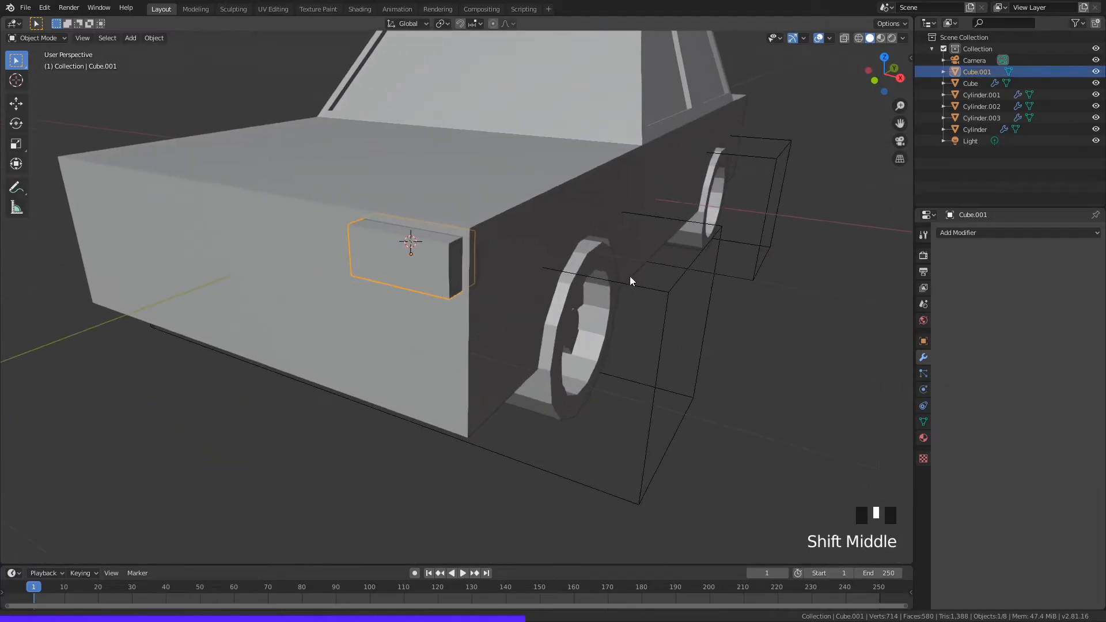
Step: Add one vertical loop cut to the headlight block, slid toward its outer end with a factor of -0.446
scroll(503, 242, "up", 2)
middle_click_drag(503, 241, 555, 263)
key("Tab")
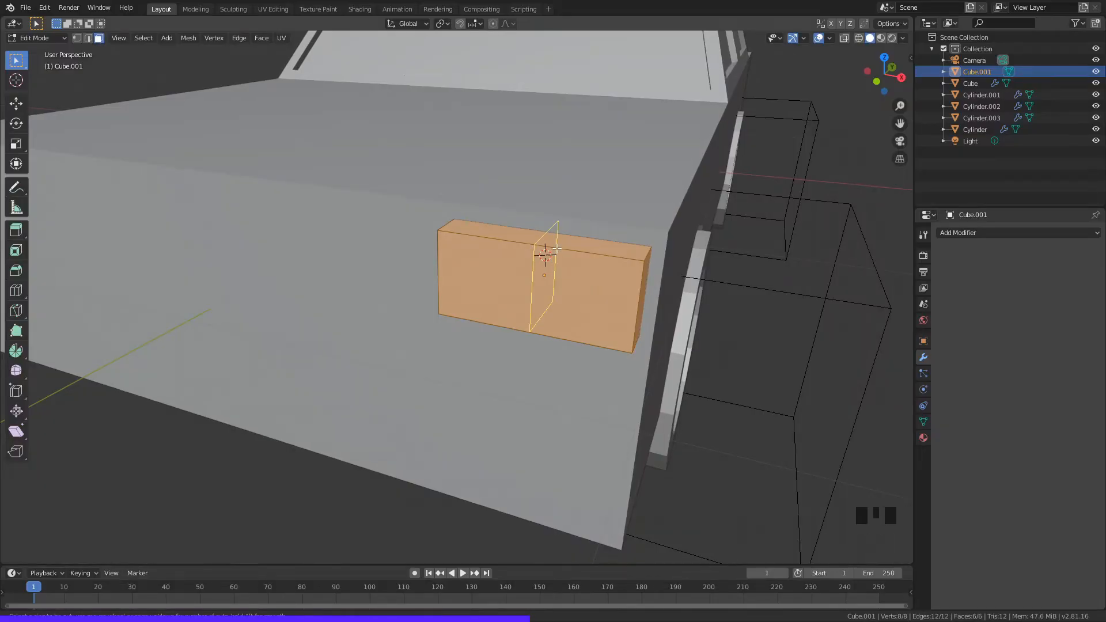
left_click(557, 248)
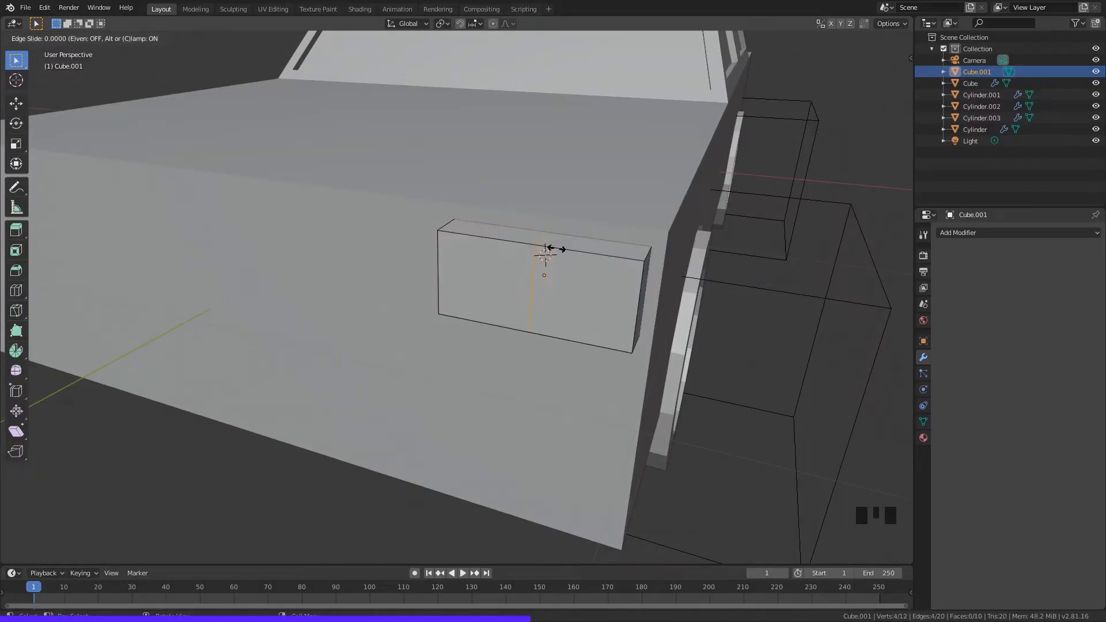
left_click(602, 255)
right_click(749, 277)
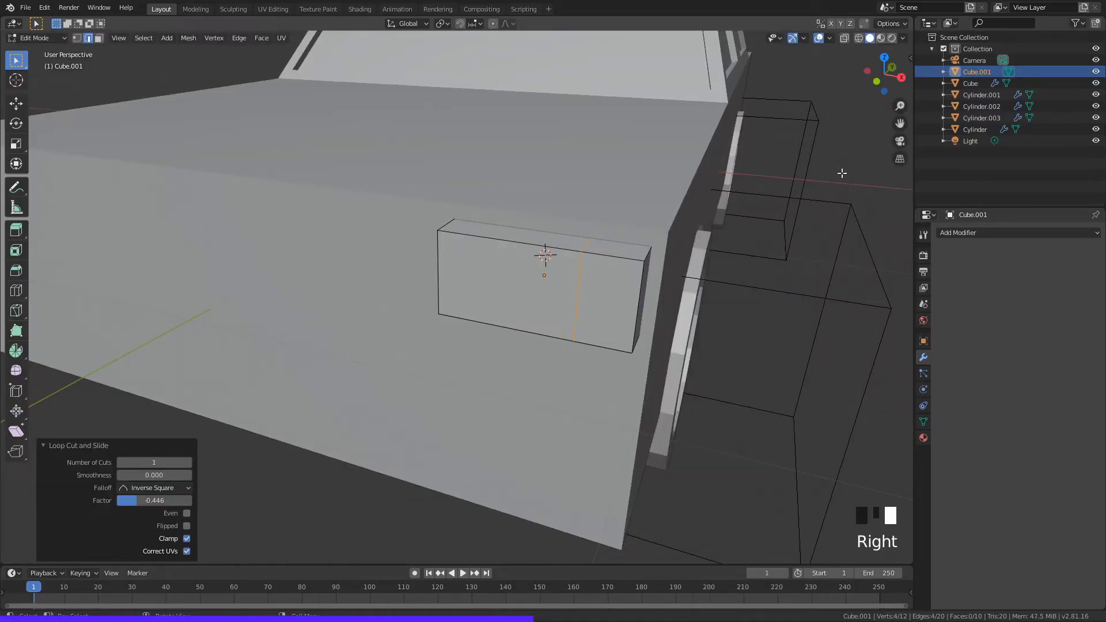
middle_click_drag(613, 257, 481, 265)
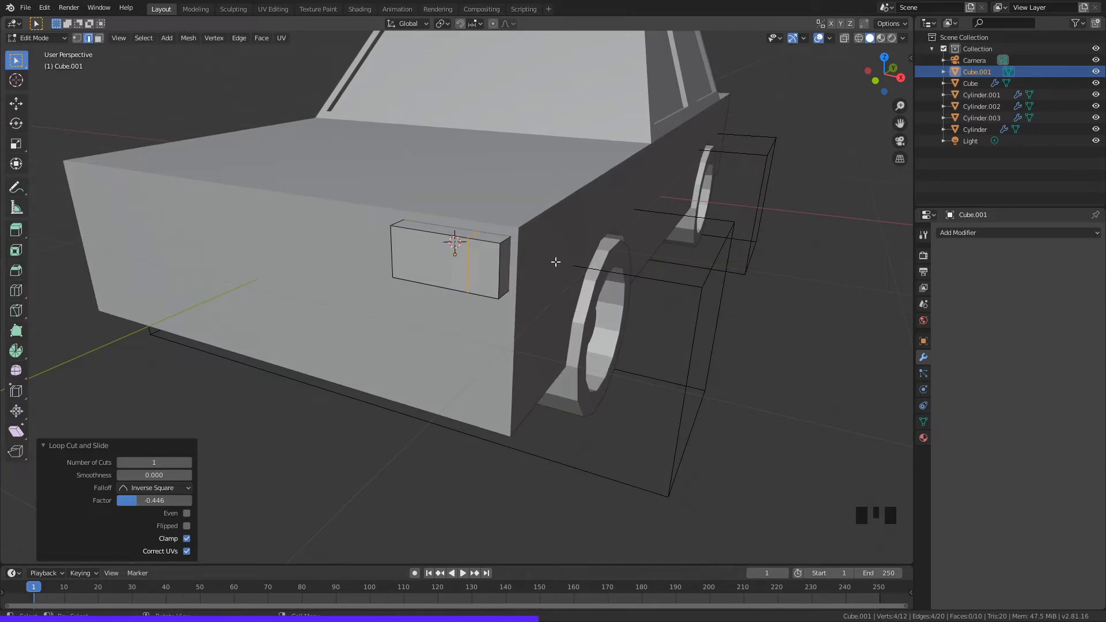
key("Tab")
Step: Add a Mirror modifier on the X axis to the headlight with the car body Cube as the mirror object
scroll(758, 296, "down", 3)
middle_click_drag(728, 294, 660, 284)
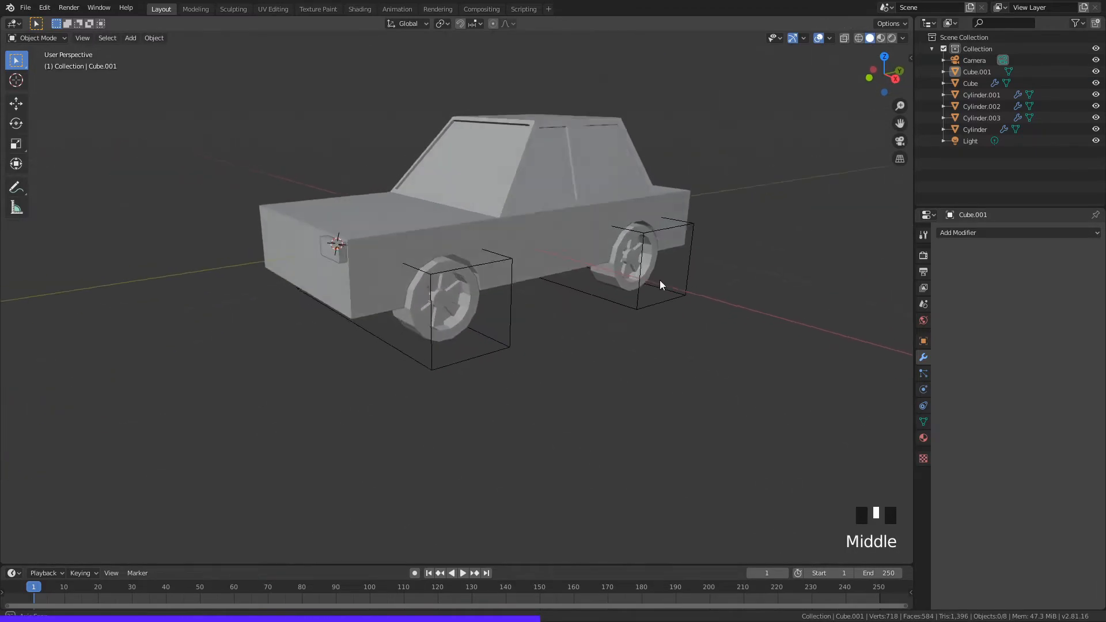
scroll(459, 279, "up", 3)
middle_click_drag(459, 279, 406, 260)
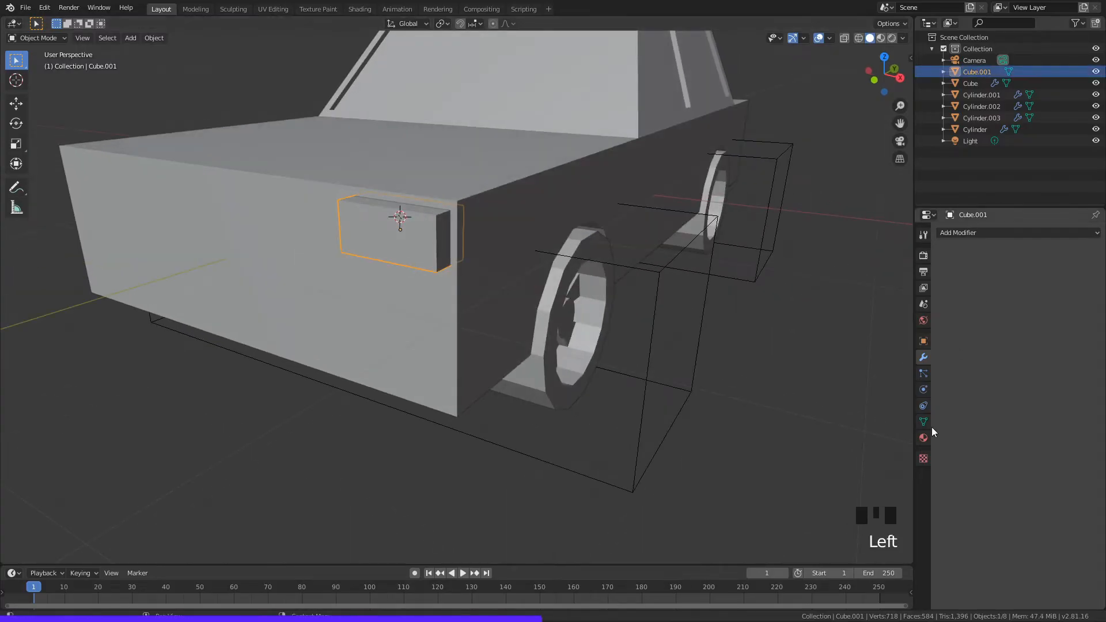
left_click(979, 234)
left_click(878, 348)
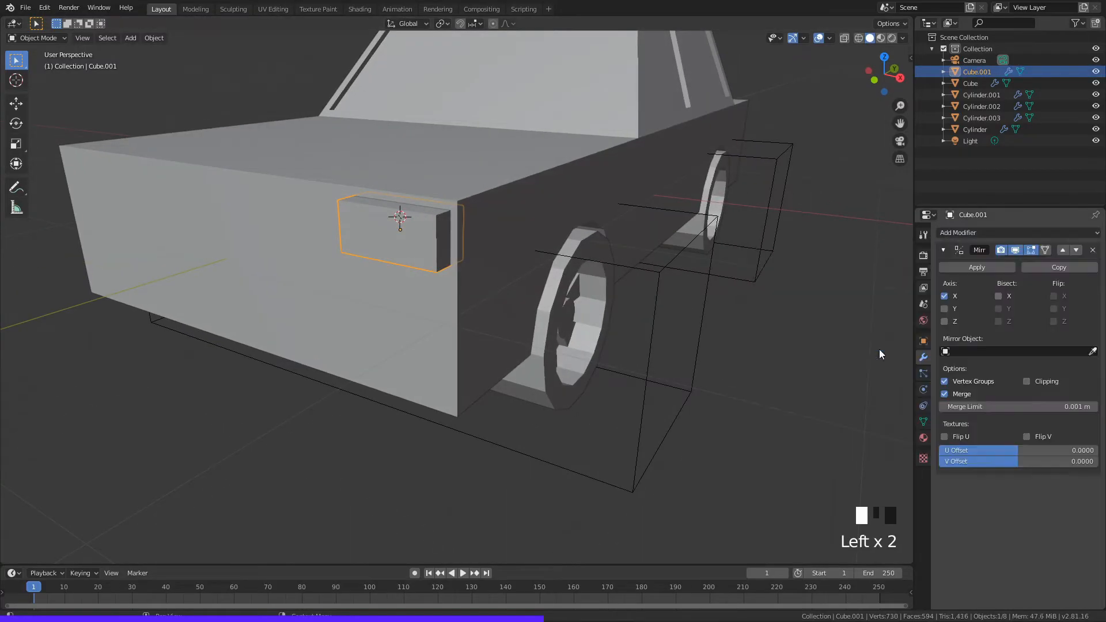
left_click(673, 301)
Step: Add a loop cut across the car body's hood and sides, slid close to the front end with a factor of about -0.715
middle_click_drag(672, 301, 617, 299)
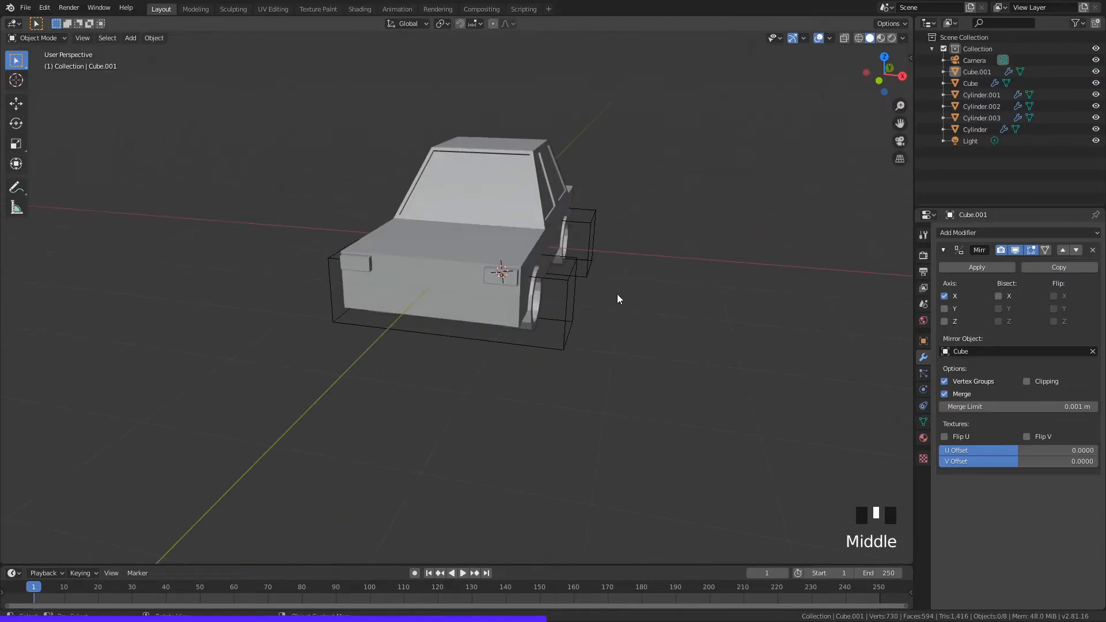
scroll(548, 278, "up", 2)
middle_click_drag(549, 277, 518, 278)
scroll(501, 282, "down", 2)
left_click(438, 300)
scroll(438, 299, "up", 1)
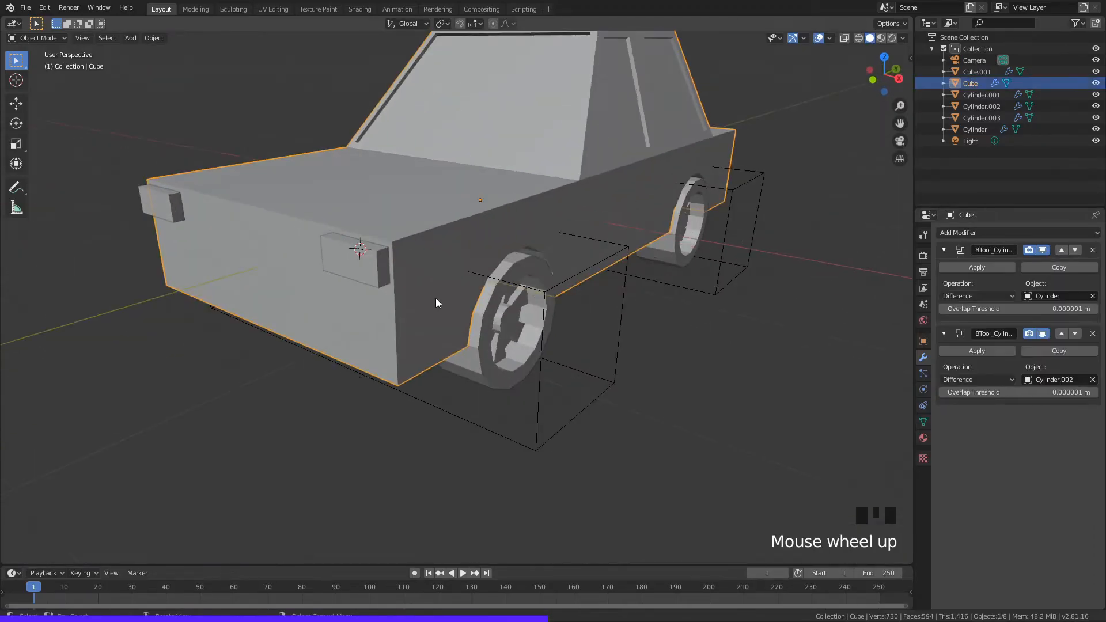
middle_click_drag(438, 300, 632, 334)
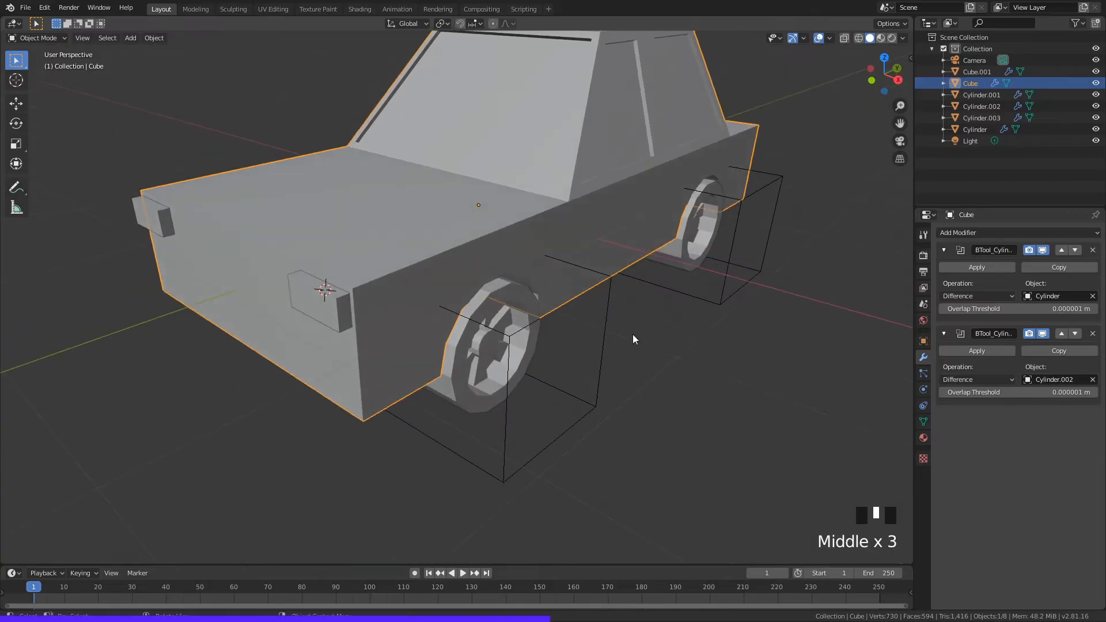
key("Tab")
middle_click_drag(451, 255, 392, 311)
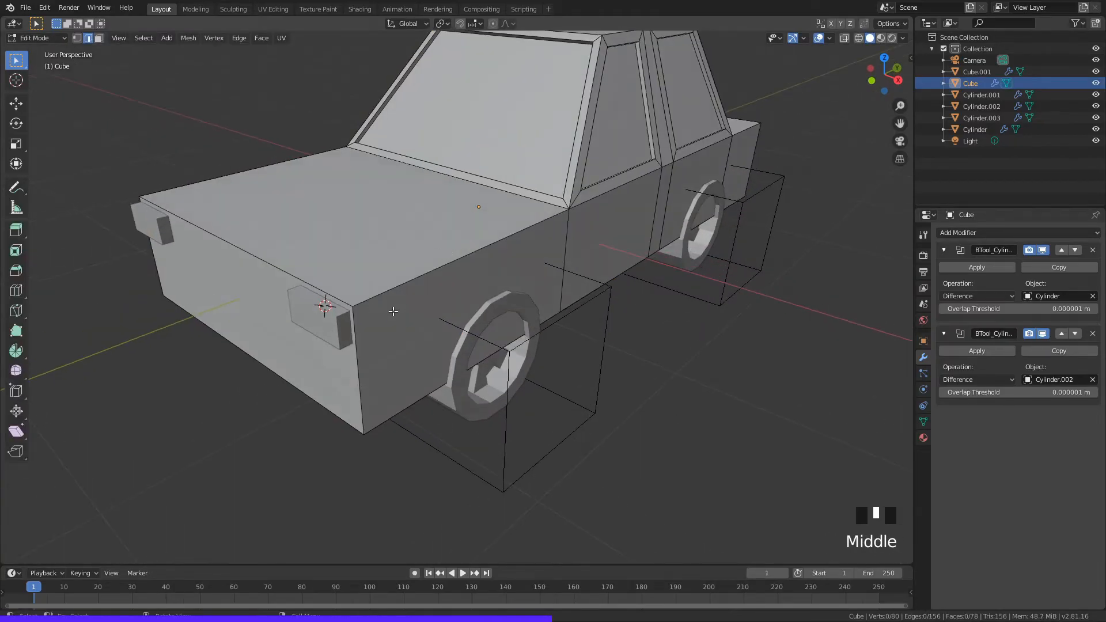
left_click(397, 302)
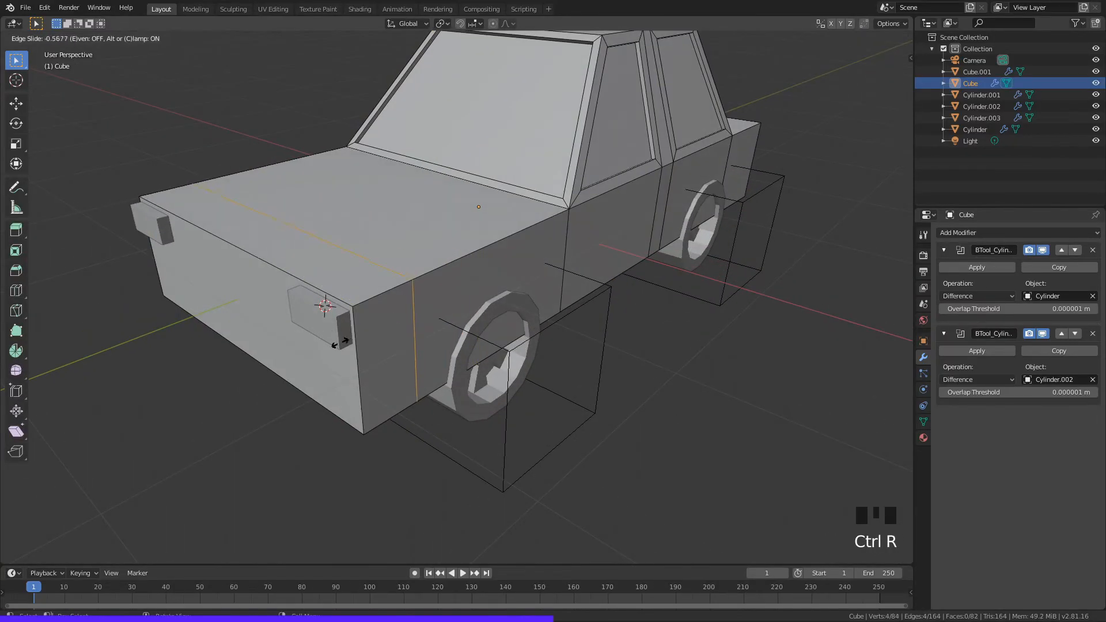
left_click(323, 350)
Step: Add a horizontal loop cut around the car body, slid down below mid-height to outline the bumper band
middle_click_drag(377, 380, 430, 339)
key("ctrl+r")
left_click(415, 298)
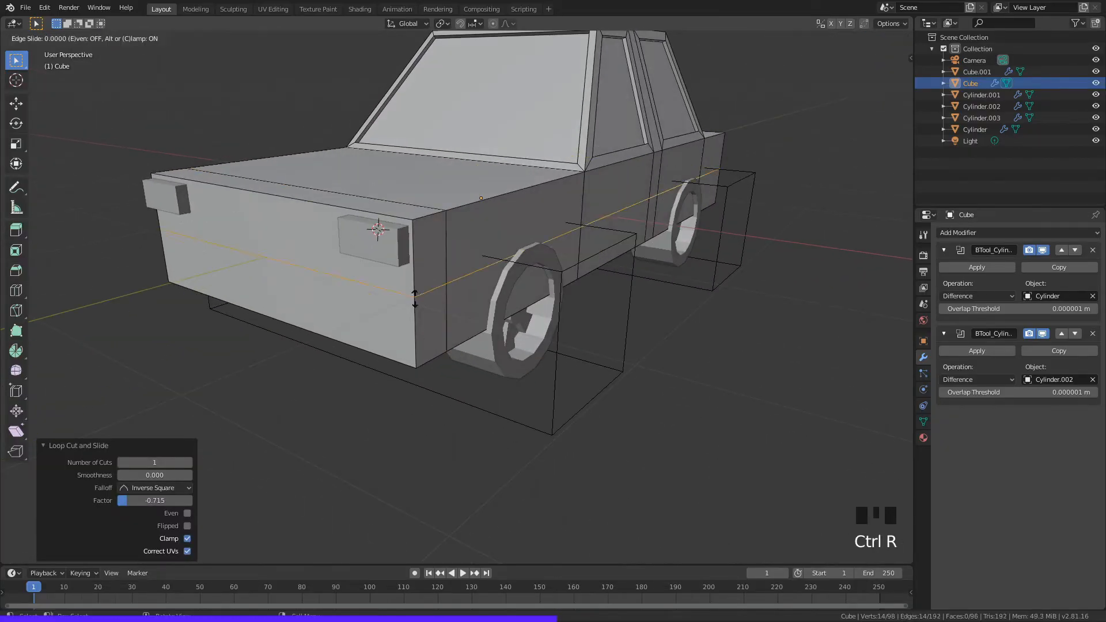
left_click(411, 320)
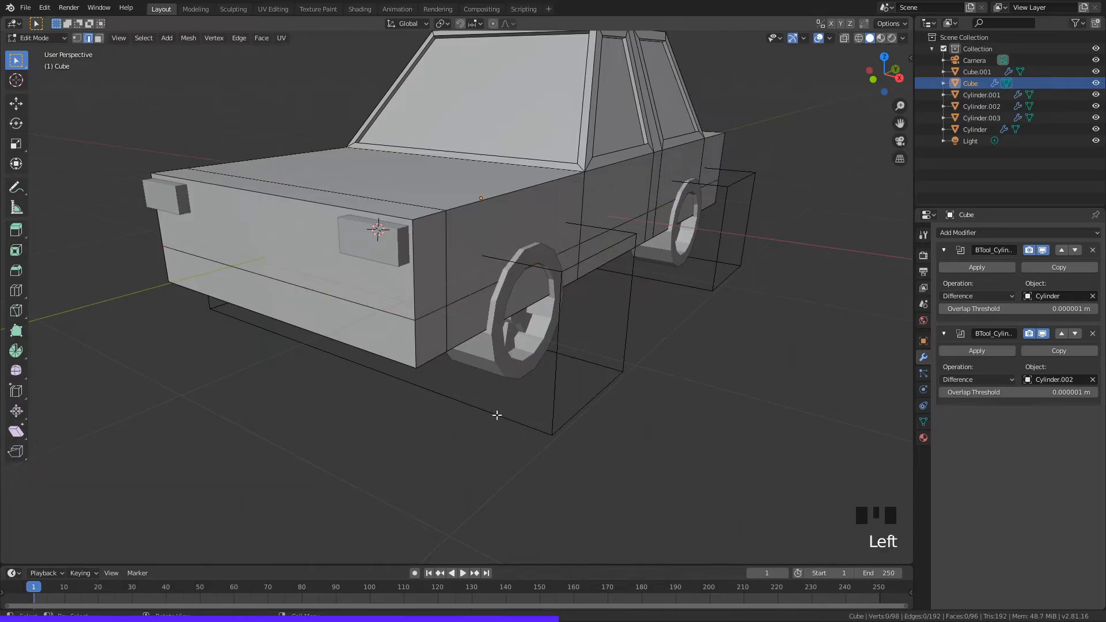
Step: Extrude the lower front band and its corner side faces along their normals by about 0.063 m with even thickness as the front bumper
middle_click_drag(493, 412, 529, 216)
key("3")
left_click(387, 261)
left_click(419, 256, "shift")
middle_click_drag(487, 154, 502, 210)
key("alt+e")
left_click(476, 207)
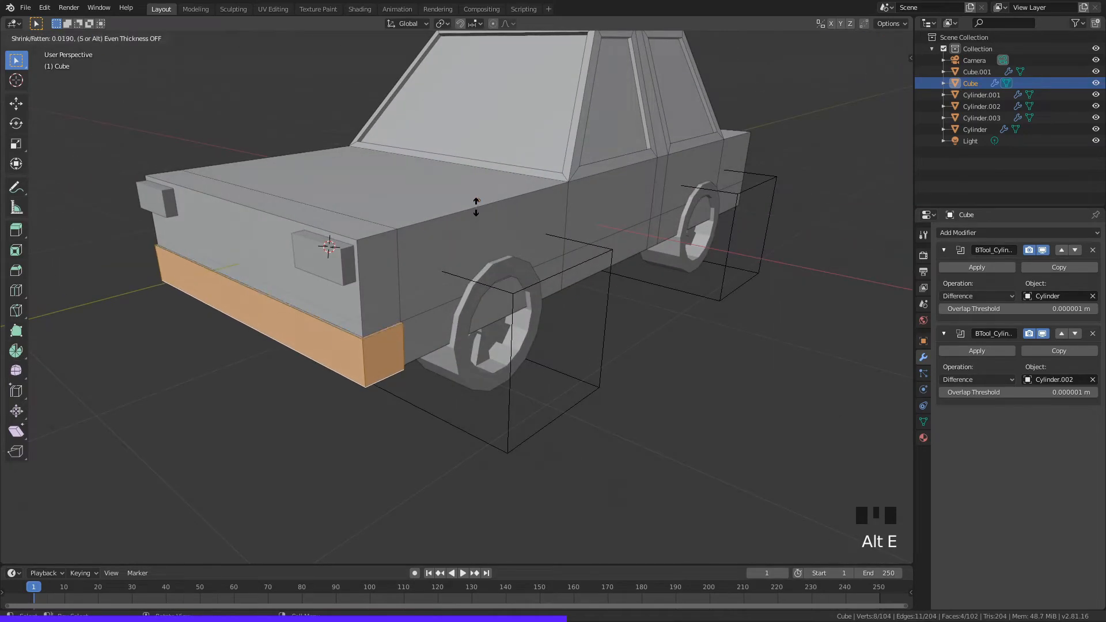
key("s")
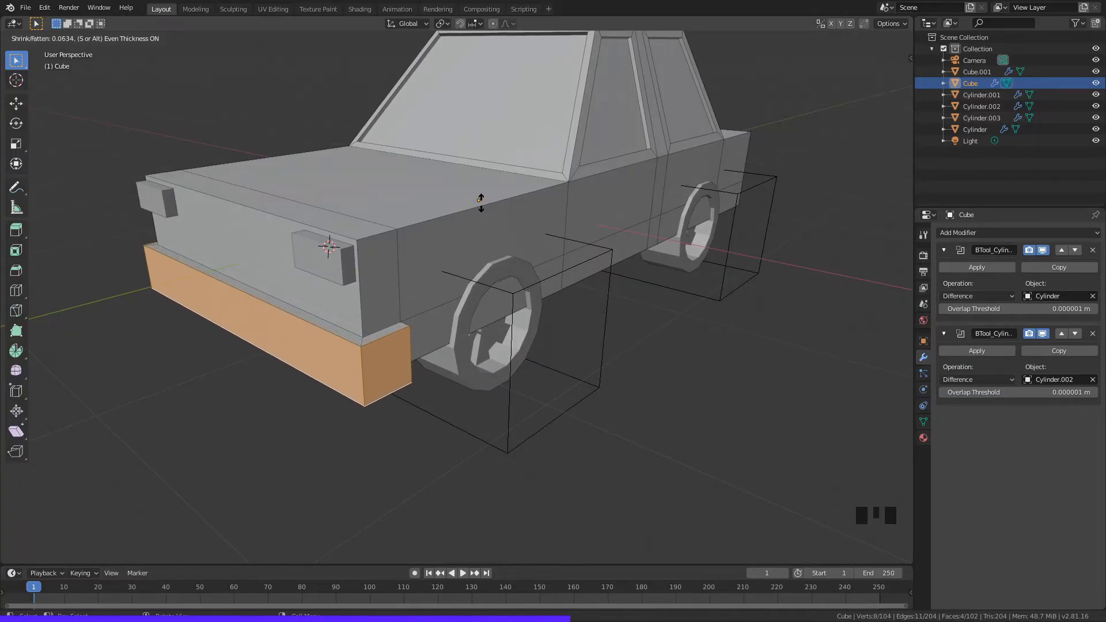
left_click(481, 203)
Step: Add a loop cut across the car's trunk and rear sides, slid close to the rear end
left_click(632, 329)
middle_click_drag(583, 325, 494, 334)
scroll(632, 321, "down", 2)
scroll(493, 333, "up", 2)
middle_click_drag(494, 239, 536, 328)
left_click(537, 329)
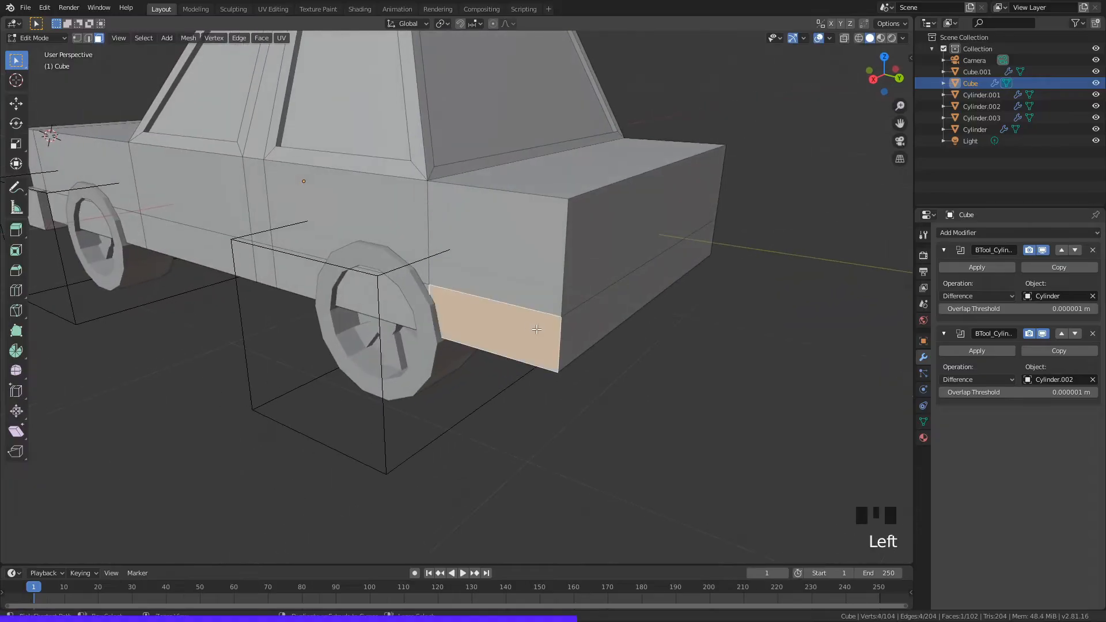
left_click(539, 323)
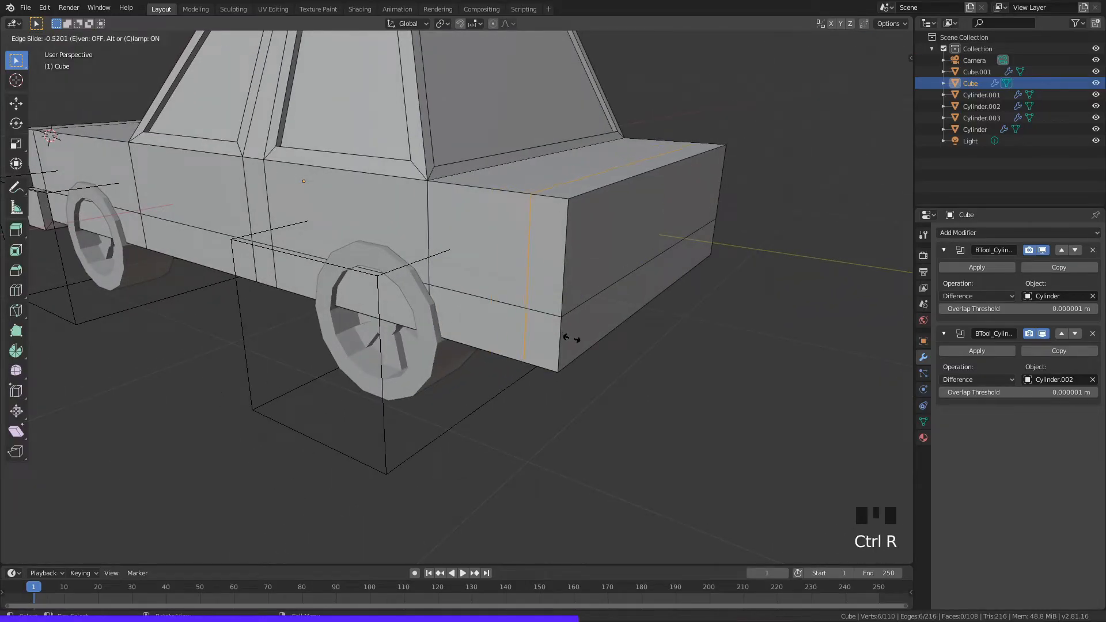
left_click(649, 373)
Step: Extrude the lower rear band and its corner side faces along their normals by about 0.061 m with even thickness as the rear bumper
middle_click_drag(649, 373, 614, 356)
middle_click_drag(543, 264, 582, 277)
left_click(391, 285, "shift")
left_click(537, 244, "shift")
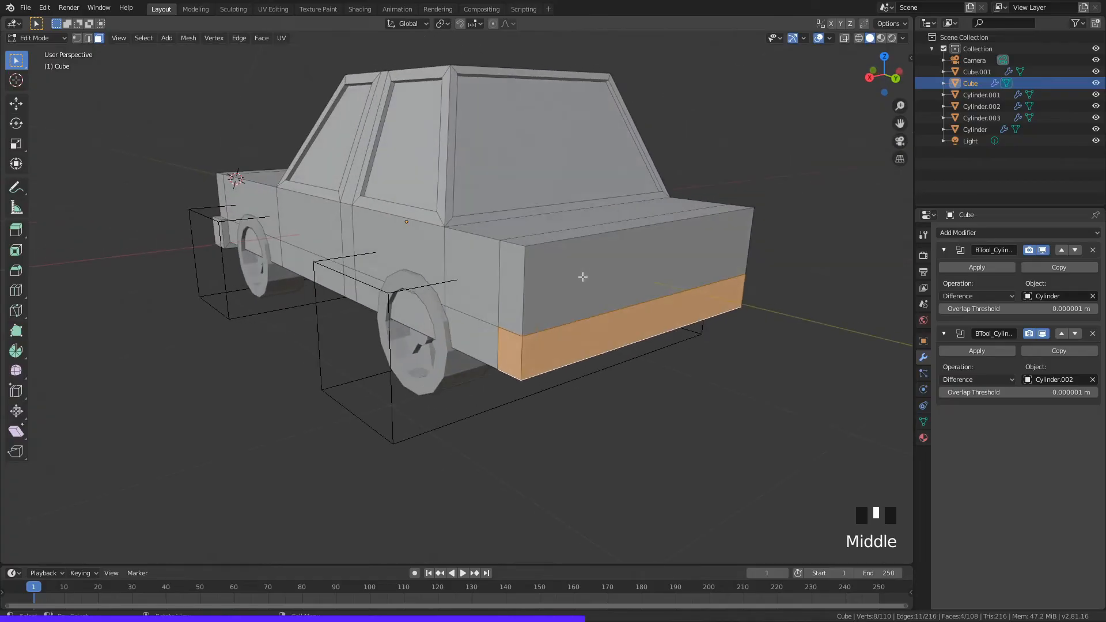
key("alt+e")
left_click(568, 277)
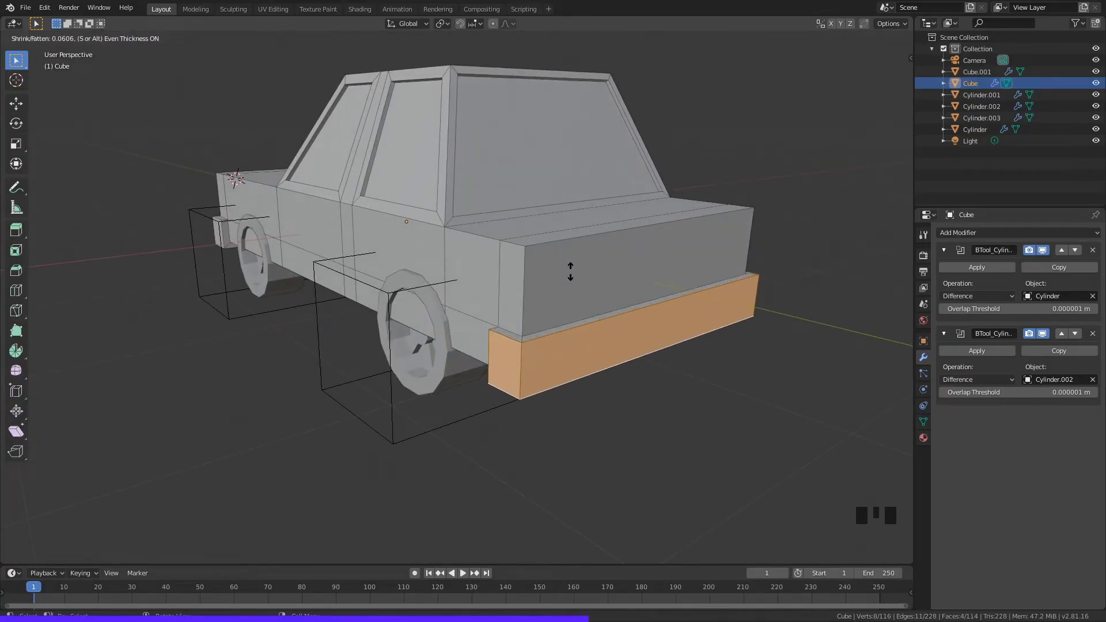
left_click(571, 271)
Step: Return to Object Mode, deselect the car body and examine the new bumpers
scroll(641, 368, "down", 3)
middle_click_drag(641, 368, 555, 258)
scroll(545, 339, "up", 3)
key("Tab")
left_click(378, 398)
scroll(431, 375, "down", 2)
scroll(472, 372, "up", 2)
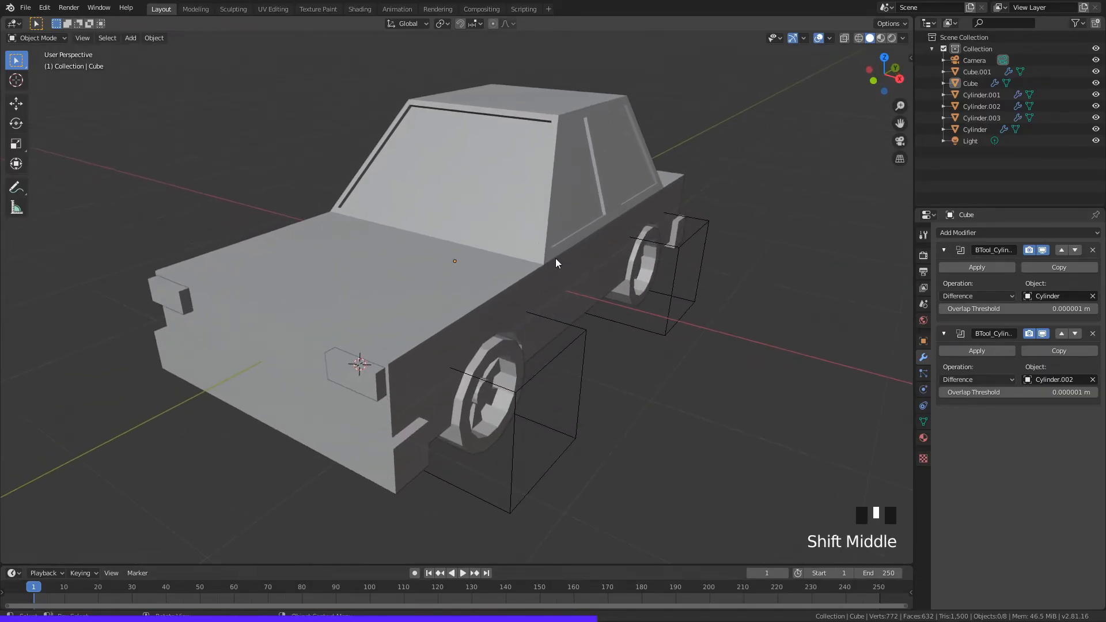
Step: Duplicate the mirrored headlight block and raise the copy about 0.281 m along Z
key("shift+a")
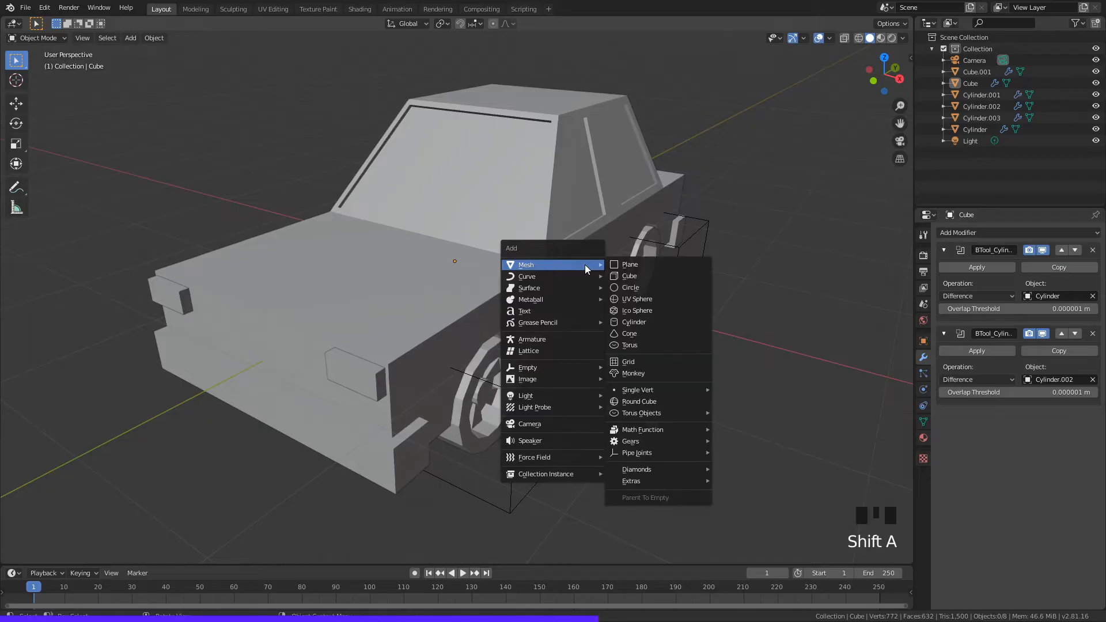
left_click(370, 375)
left_click(370, 379)
middle_click_drag(370, 379, 430, 346)
key("shift+d")
key("z")
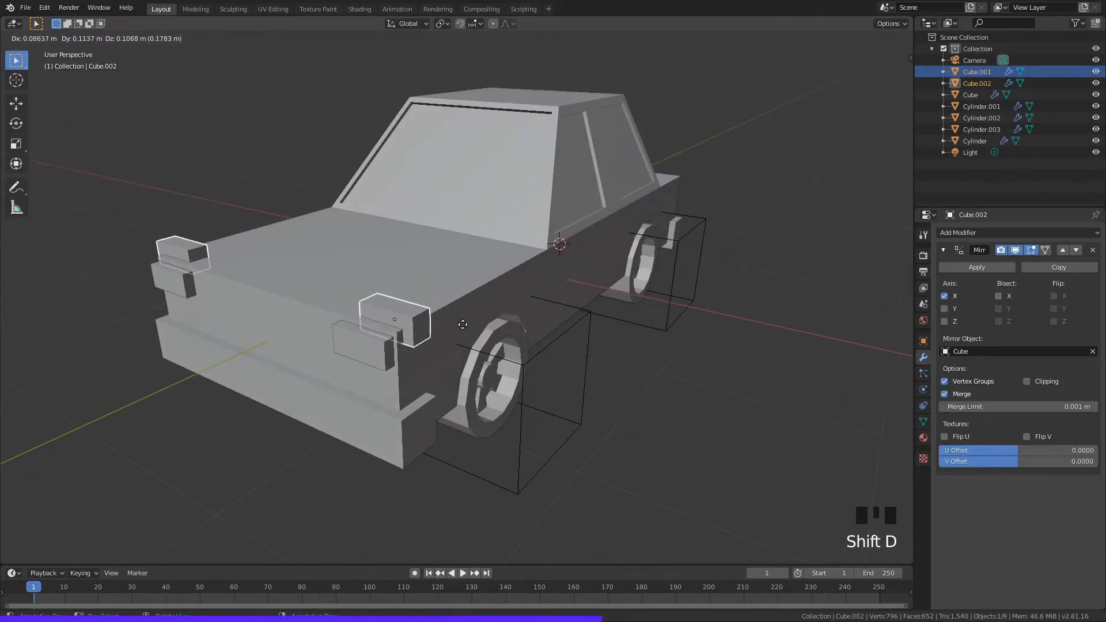
left_click(482, 291)
Step: Move the copied block about 1.93 m along Y and outward along X to sit beside the front side window as a side mirror
mouse_move(482, 292)
middle_mouse_down()
mouse_move(489, 303)
mouse_move(477, 309)
middle_mouse_up()
key("g")
key("y")
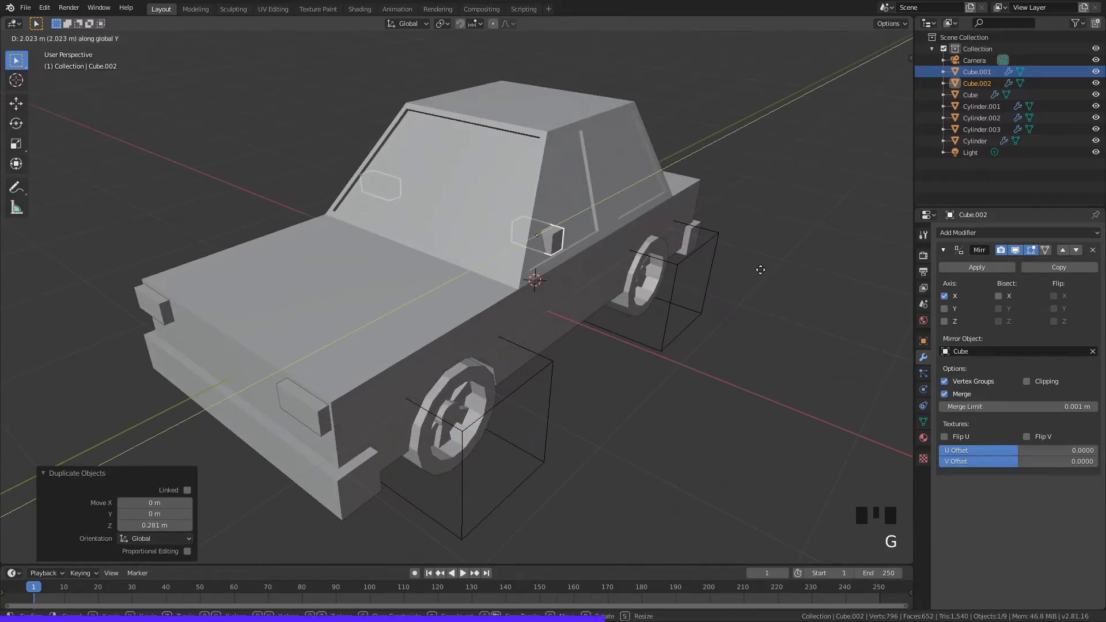
left_click(743, 272)
key("g")
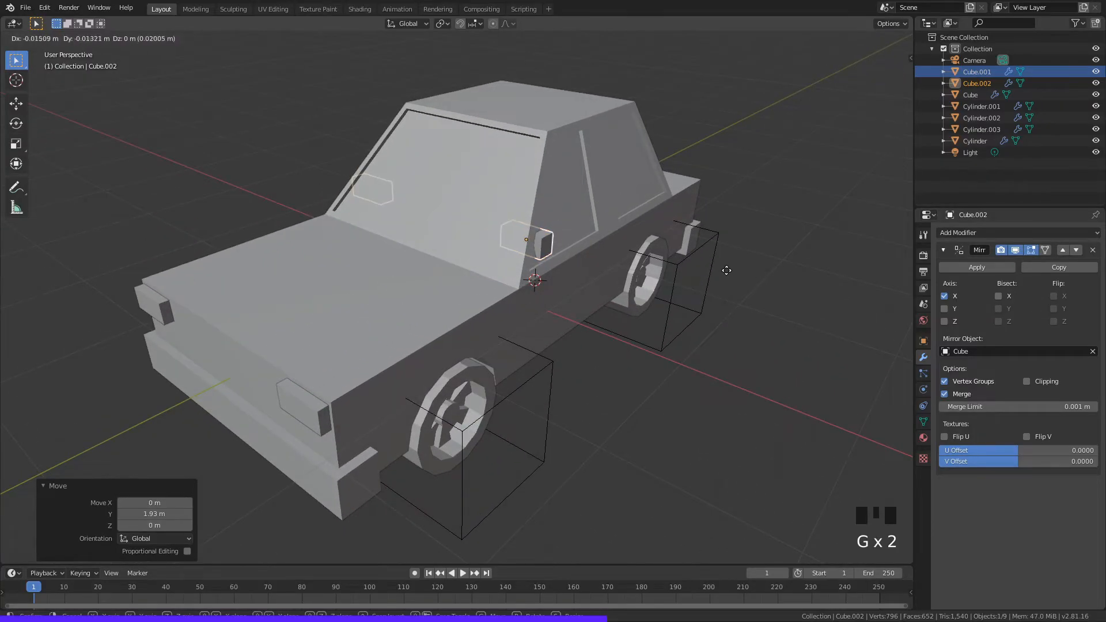
key("x")
left_click(721, 319)
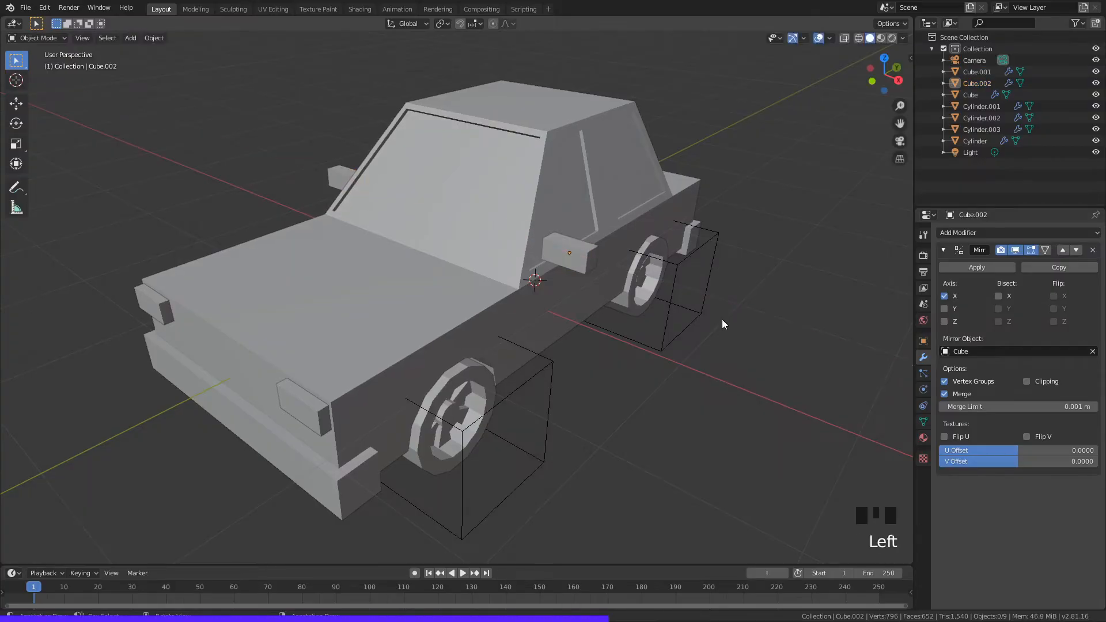
Step: Adjust the position of the side mirror block next to the windshield pillar
middle_click_drag(721, 319, 522, 249)
scroll(677, 285, "down", 4)
scroll(585, 263, "up", 2)
left_click(585, 274)
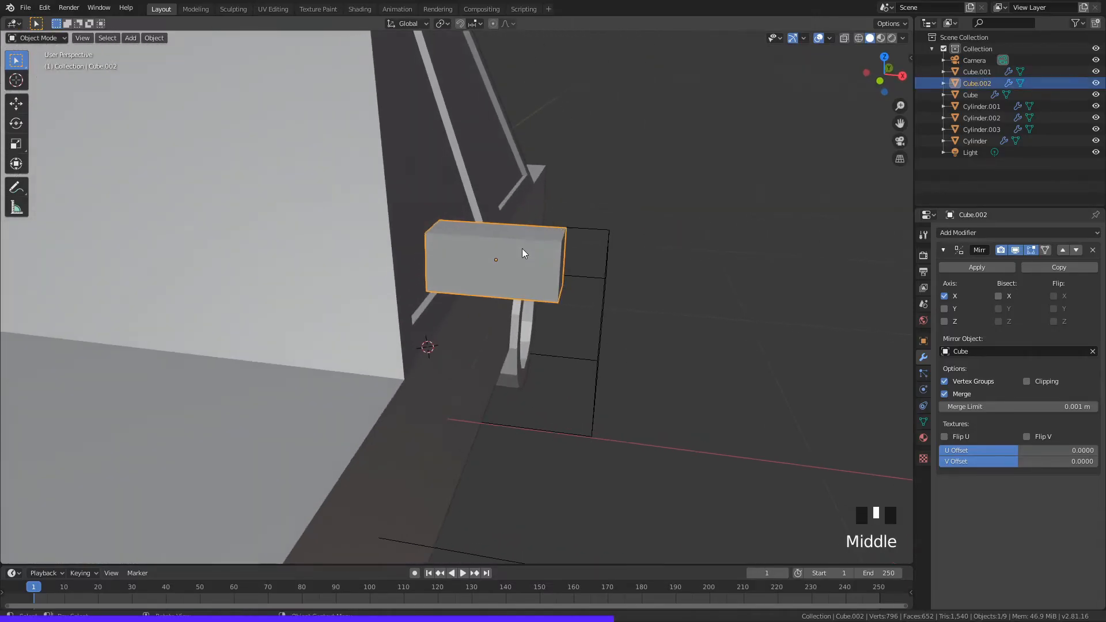
key("g")
left_click(660, 300)
middle_click_drag(660, 301, 545, 267)
Step: Extrude the inner end face of the side mirror block 0.1 m toward the car body
left_click(543, 264)
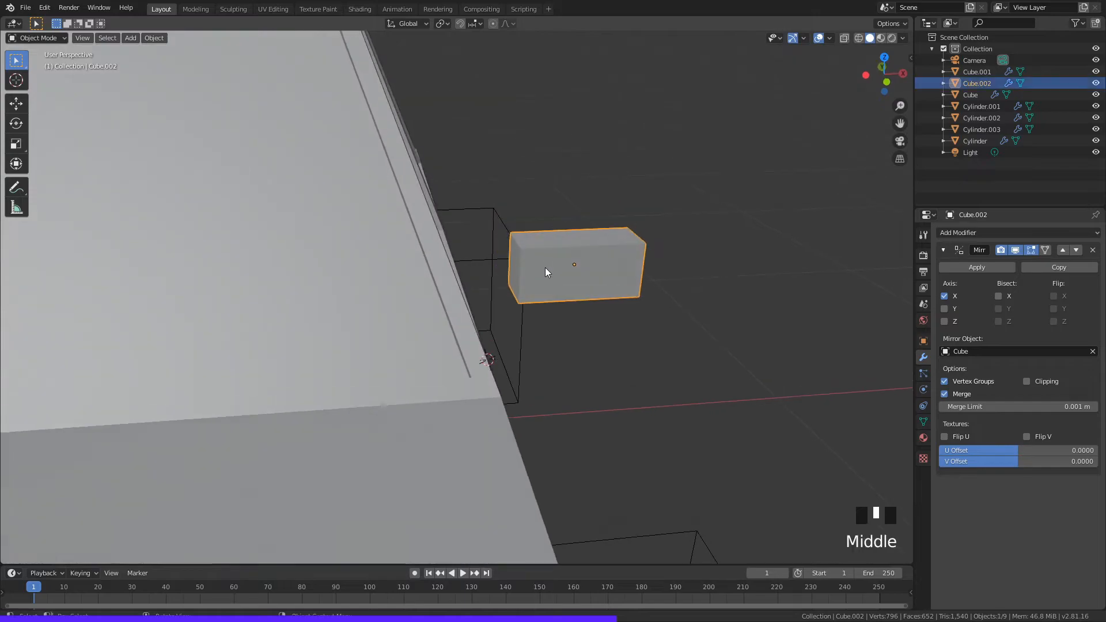
key("Tab")
left_click(520, 262)
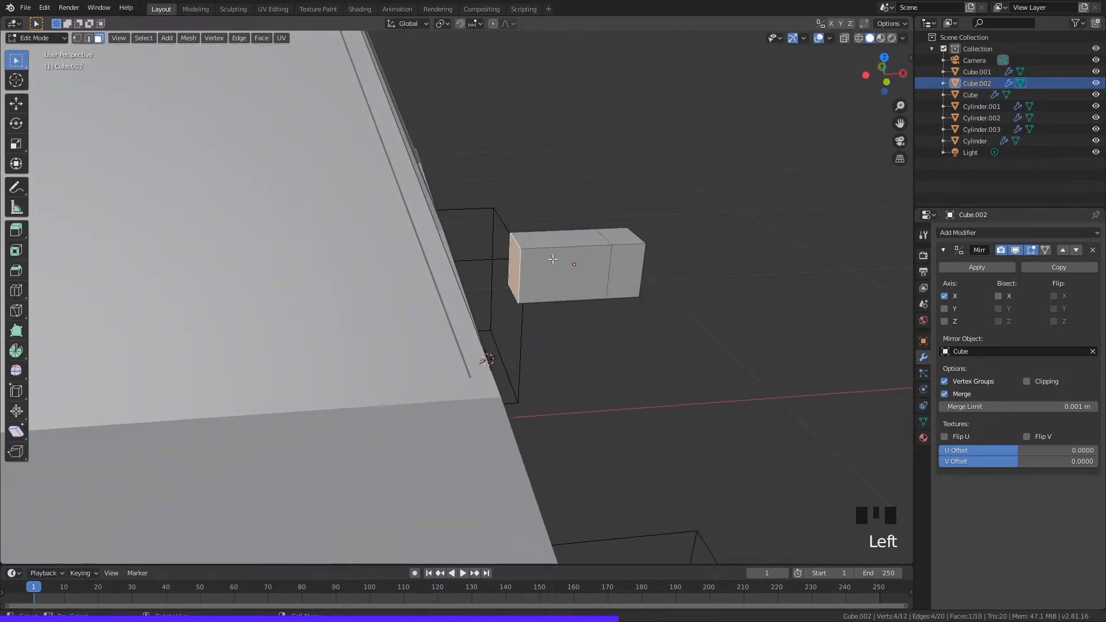
key("e")
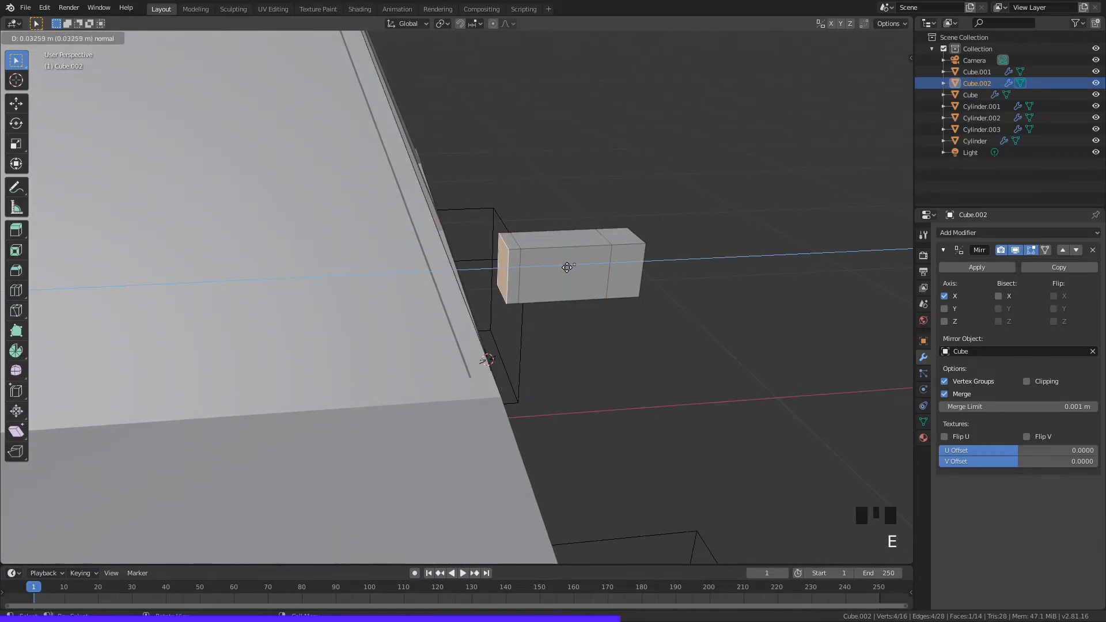
left_click(543, 266)
Step: Scale the extruded end face to 0.408 and lower it 0.139 m along Z to form the mirror's arm, ending in Object Mode
key("s")
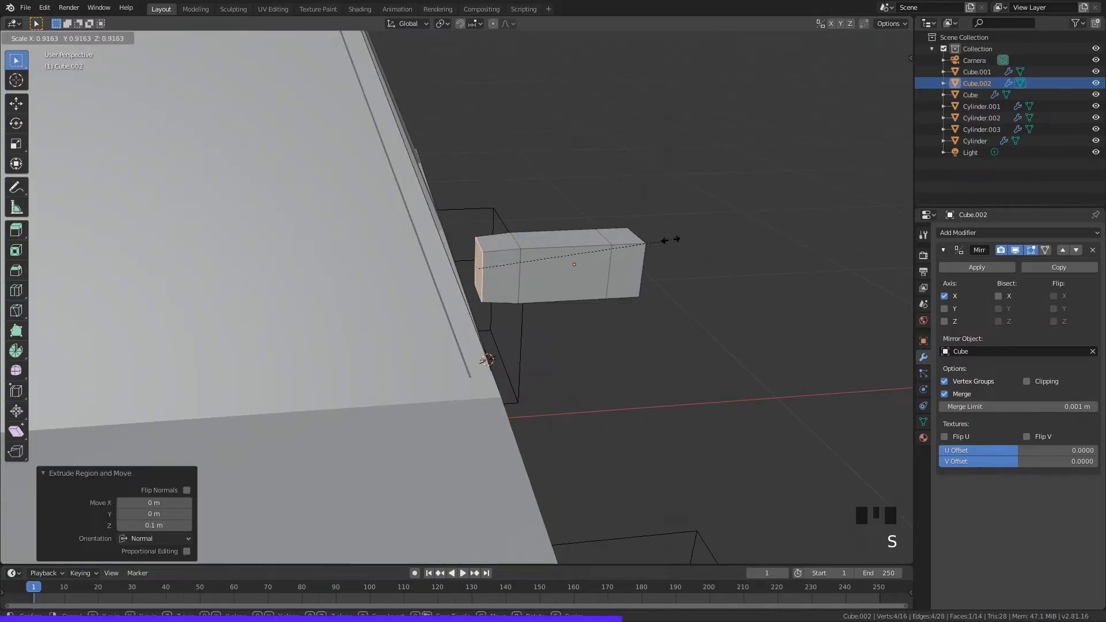
left_click(563, 254)
key("g")
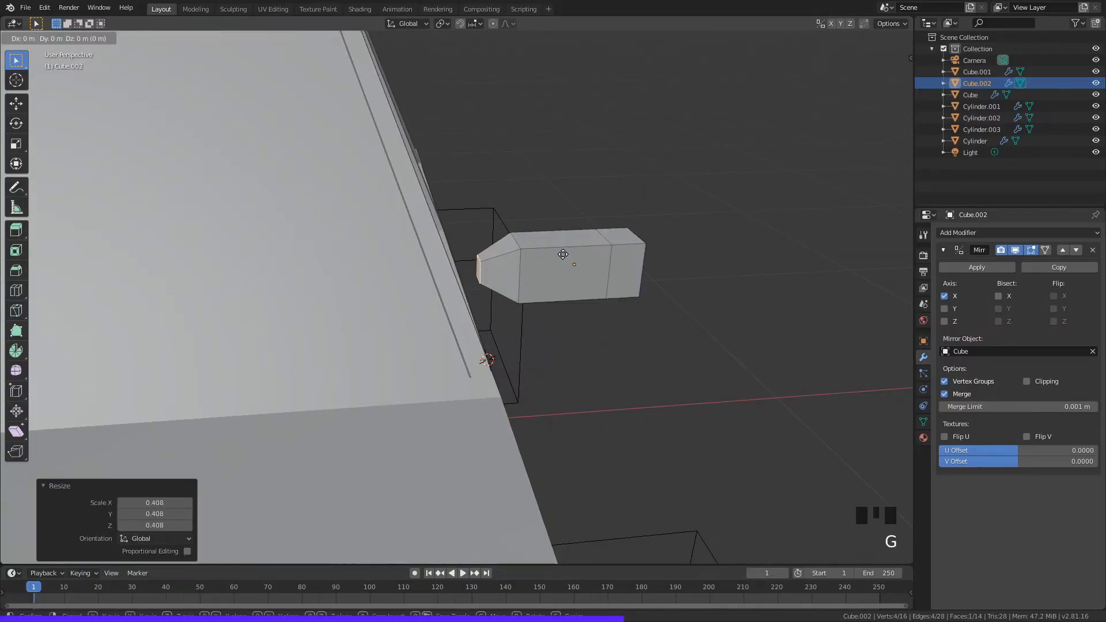
left_click(564, 297)
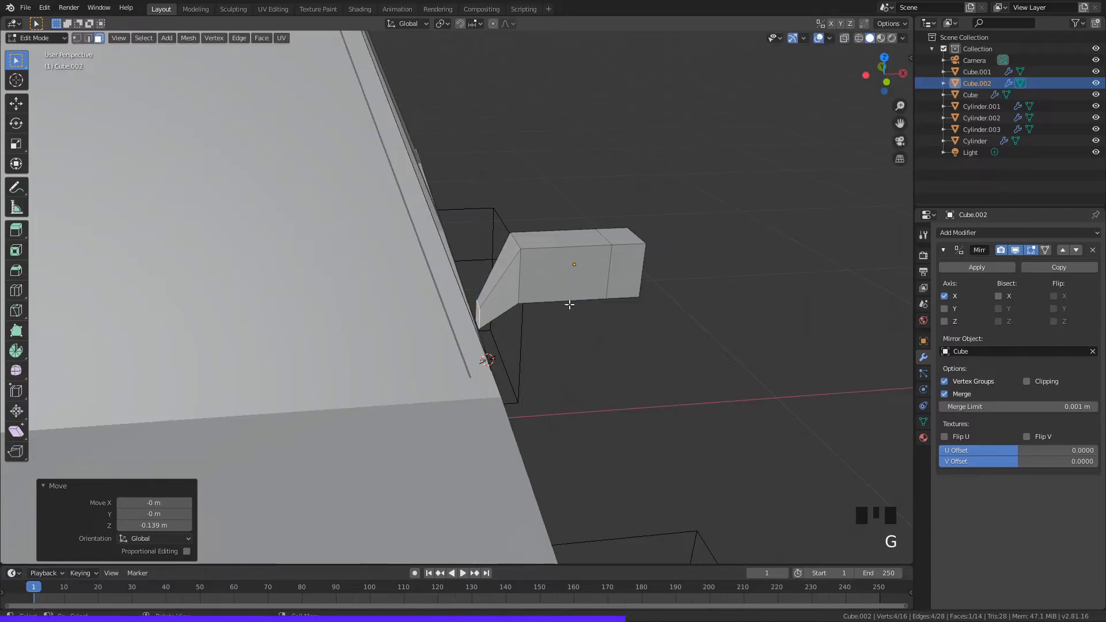
key("Tab")
left_click(637, 338)
Step: Move the side mirror -0.0416 m along X and -0.253 m along Y so its arm meets the windshield pillar
middle_click_drag(637, 337, 597, 302)
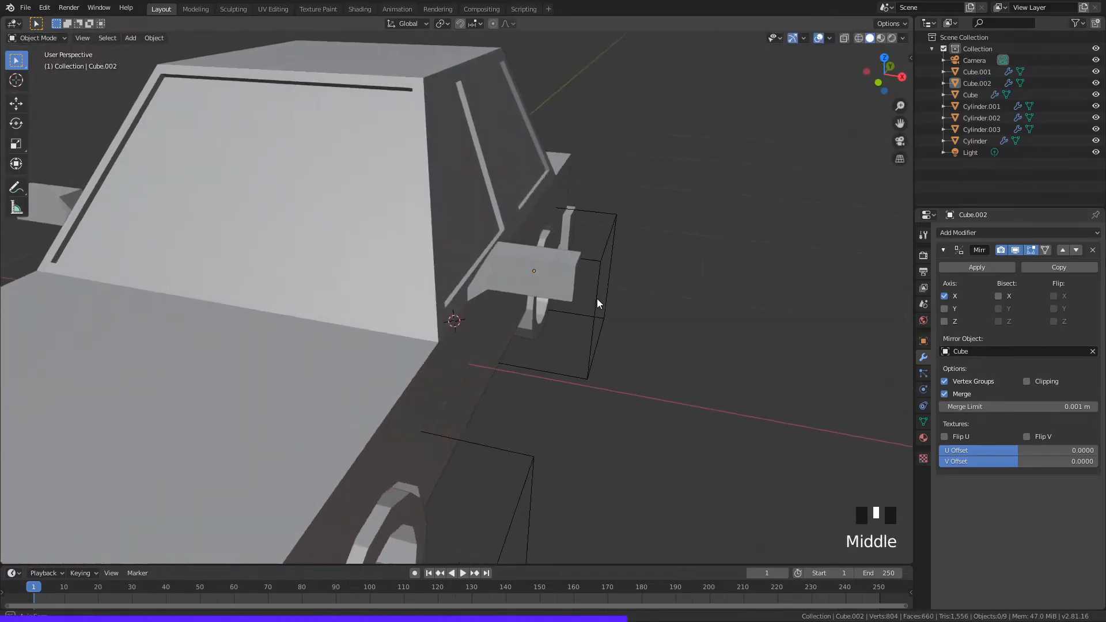
scroll(627, 297, "up", 3)
left_click(714, 263)
middle_click_drag(714, 263, 669, 271)
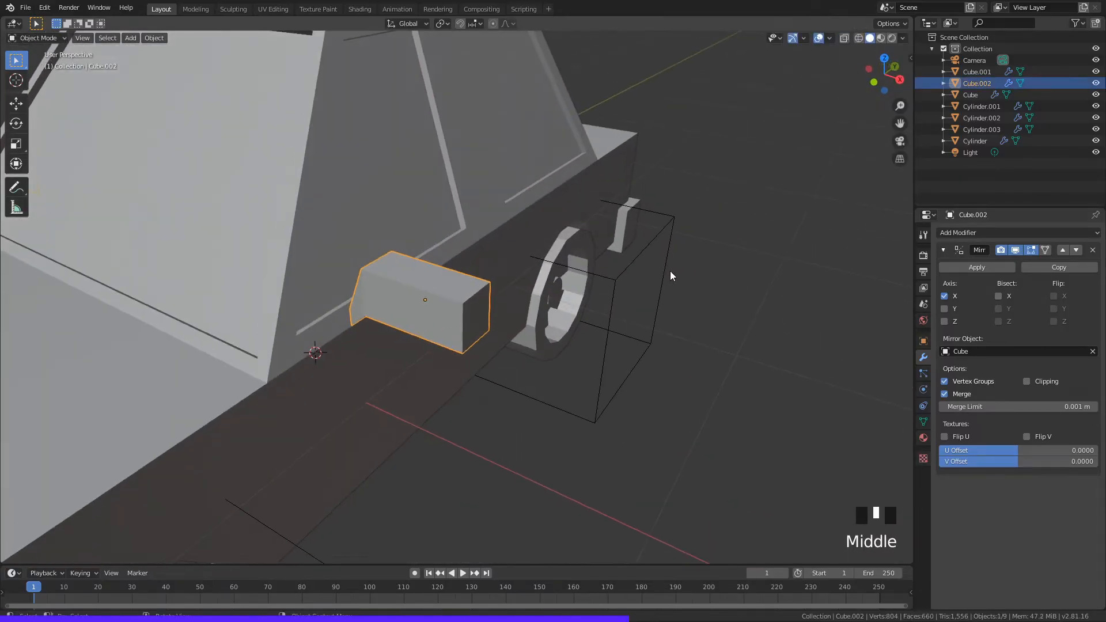
key("g")
key("x")
left_click(657, 274)
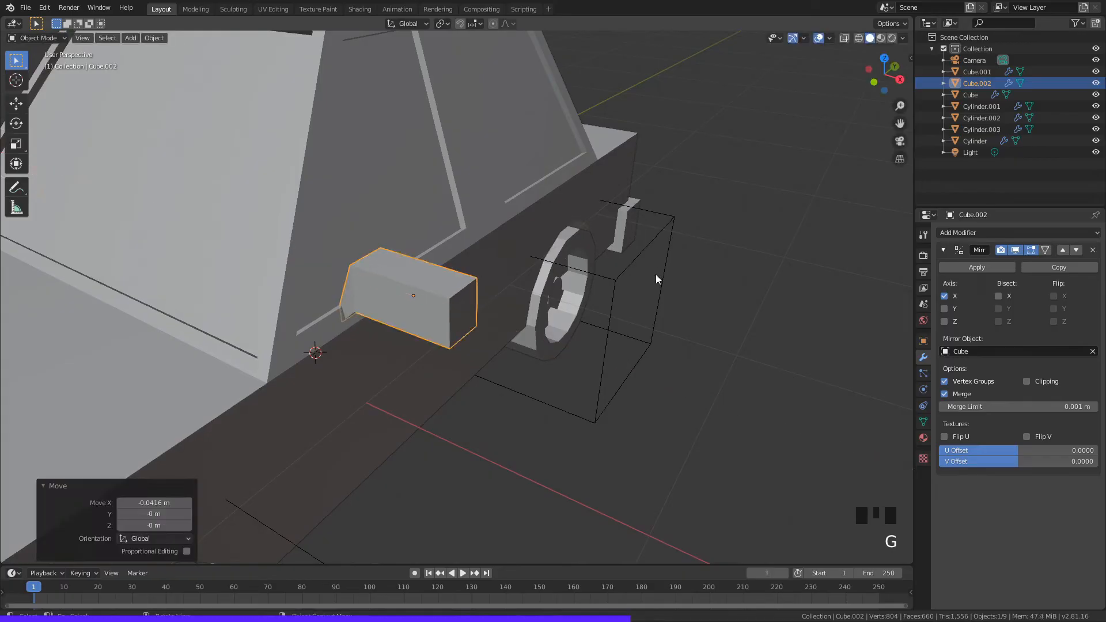
key("g")
key("y")
left_click(591, 307)
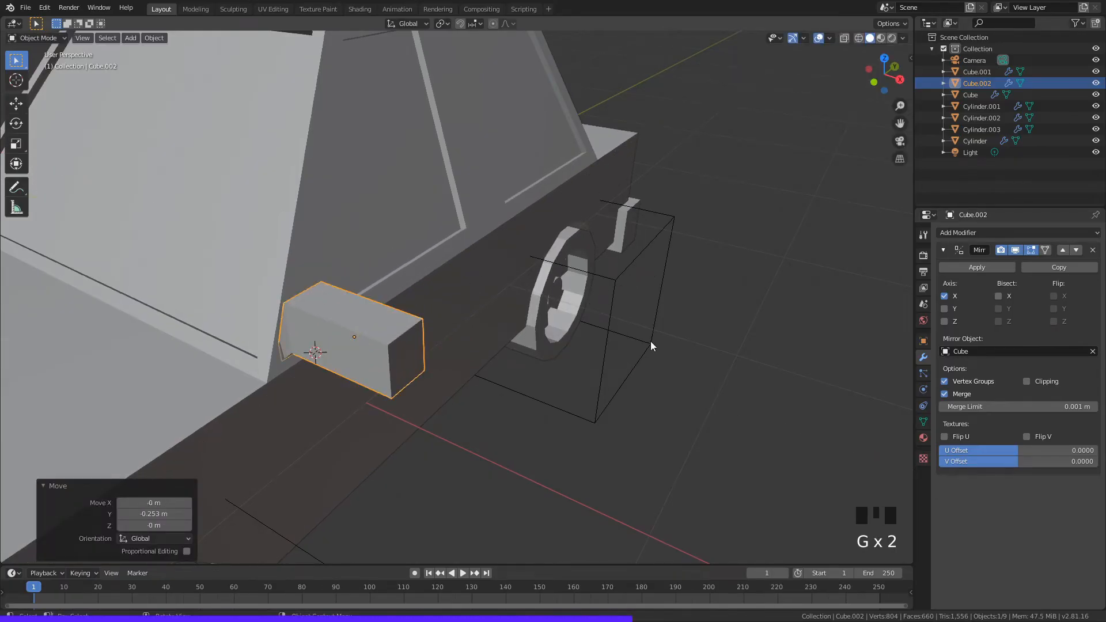
Step: Fine-tune the side mirror's height along Z and deselect it
middle_click_drag(652, 342, 675, 332)
key("g")
key("z")
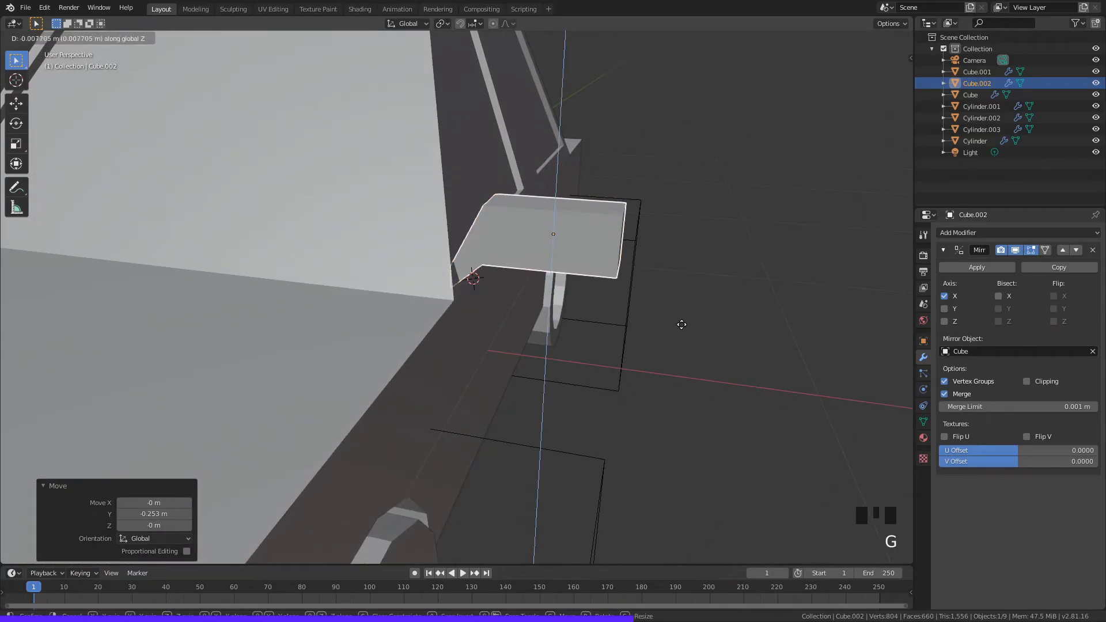
left_click(685, 325)
left_click(709, 328)
Step: Examine the car and both side mirrors from the front and at different distances
scroll(708, 329, "down", 2)
scroll(708, 330, "down", 4)
middle_click_drag(709, 330, 594, 311)
left_click(655, 348)
scroll(644, 332, "up", 2)
left_click(661, 327)
left_click(664, 353)
scroll(657, 361, "down", 2)
scroll(472, 340, "up", 2)
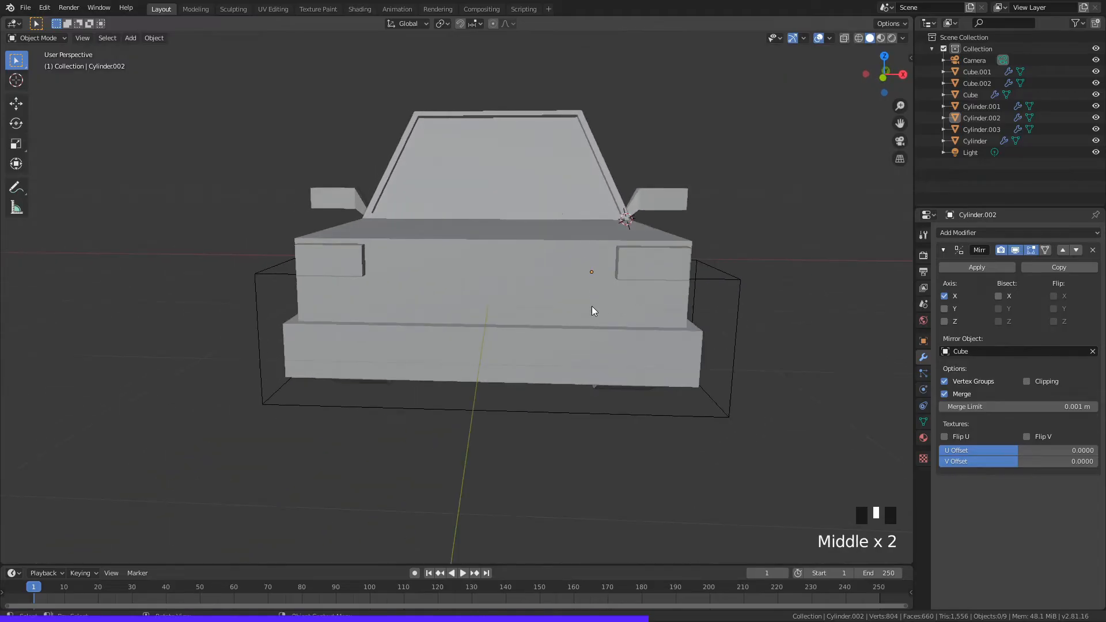
Step: Duplicate the mirrored headlight block in the front view and move the copy -0.609 m along X
left_click(881, 79)
scroll(662, 222, "up", 1)
middle_click_drag(627, 213, 546, 280, "shift")
scroll(570, 259, "up", 2)
left_click(595, 237)
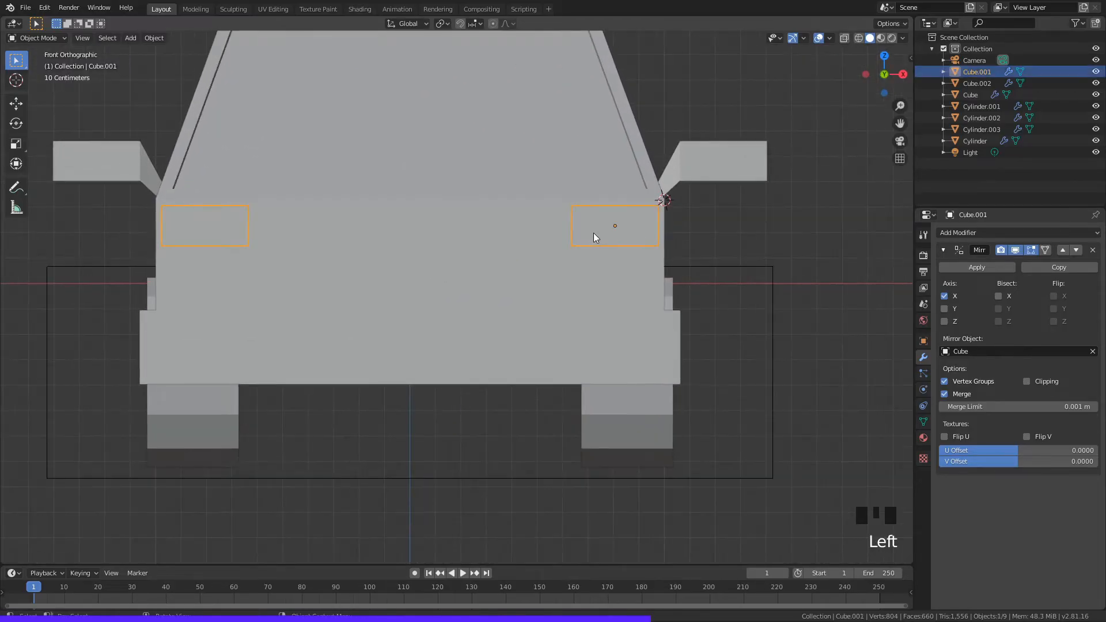
key("shift+d")
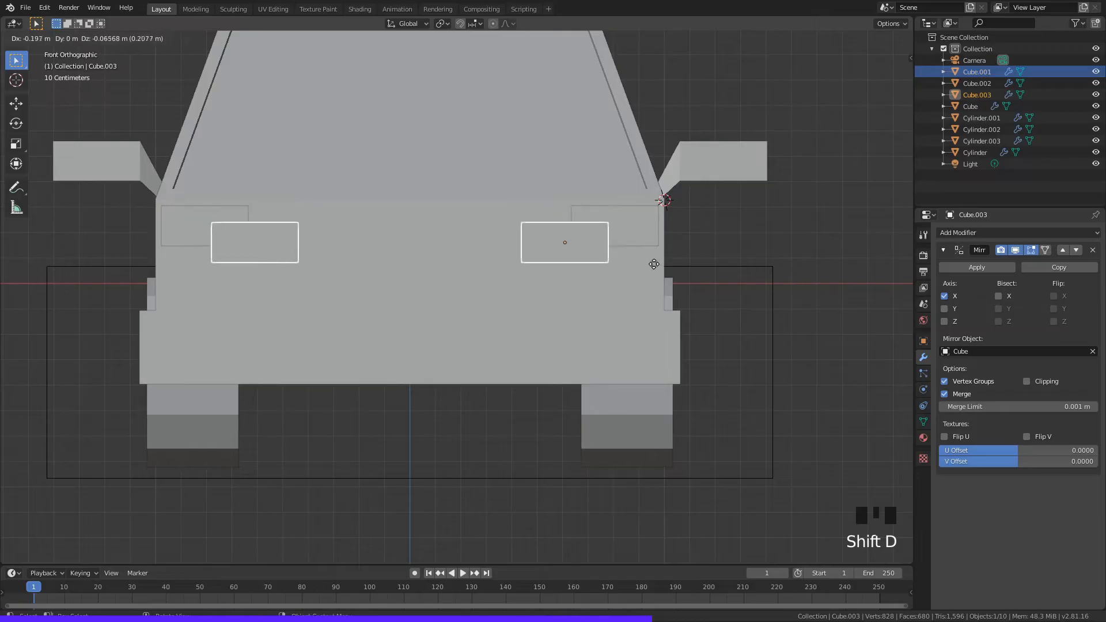
key("y")
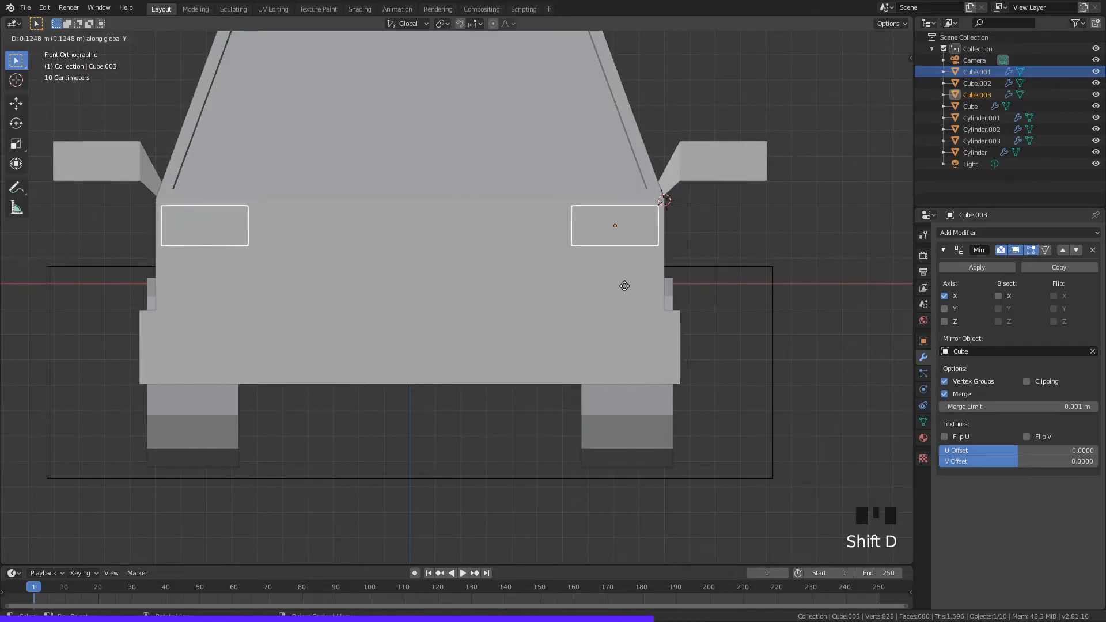
key("x")
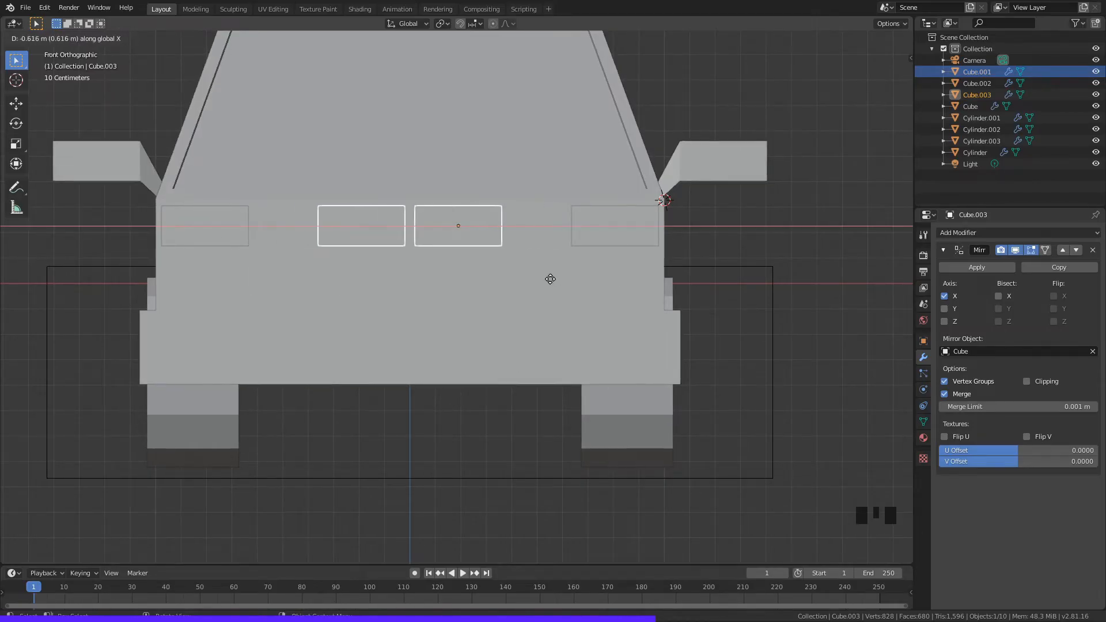
left_click(551, 278)
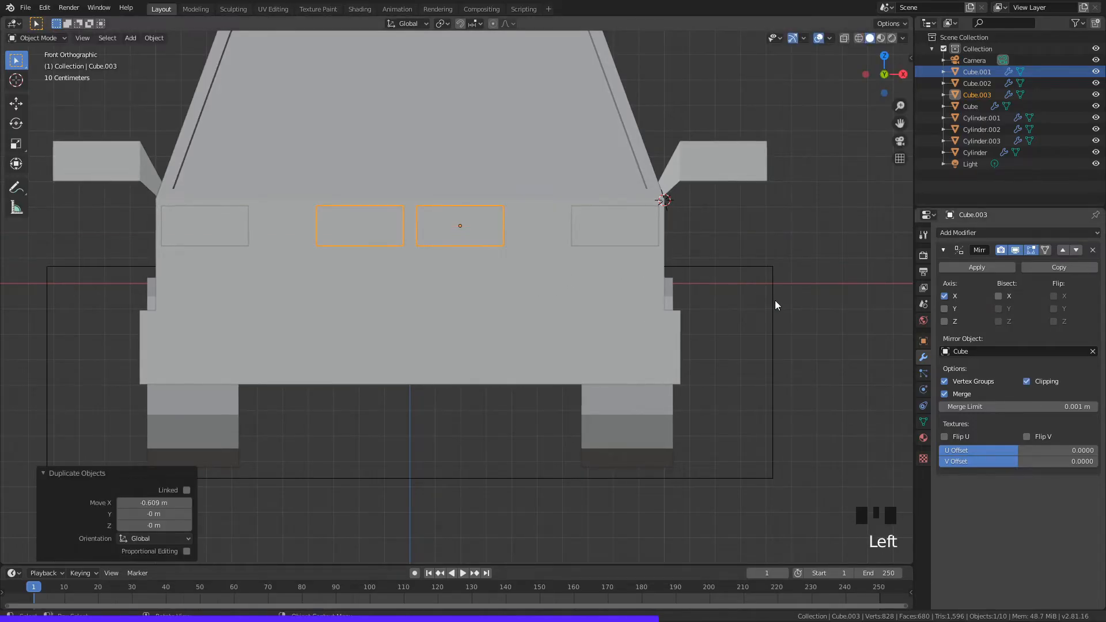
Step: Enable Clipping on the copy's Mirror modifier and slide the copy inward along X until both halves form one central block
key("g")
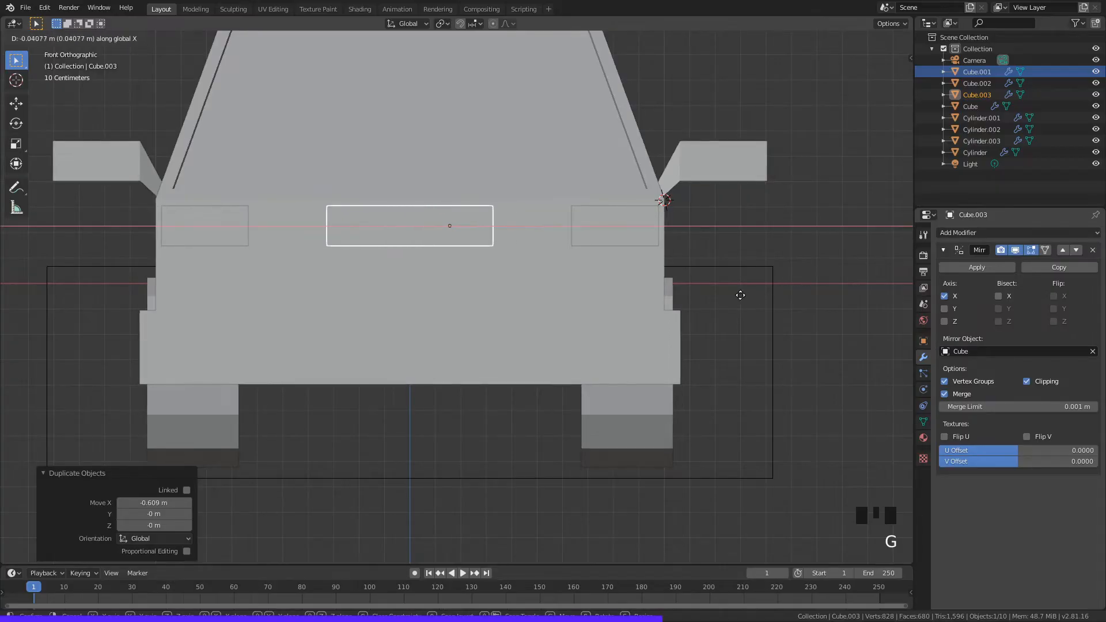
left_click(740, 295)
key("g")
left_click(744, 296)
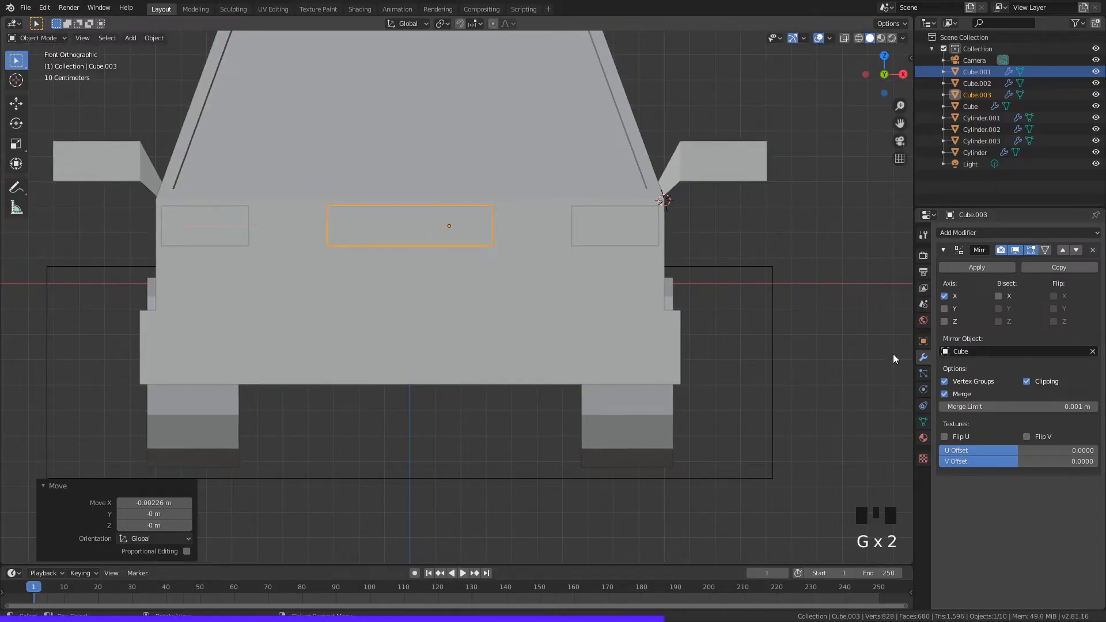
left_click(1026, 381)
key("g")
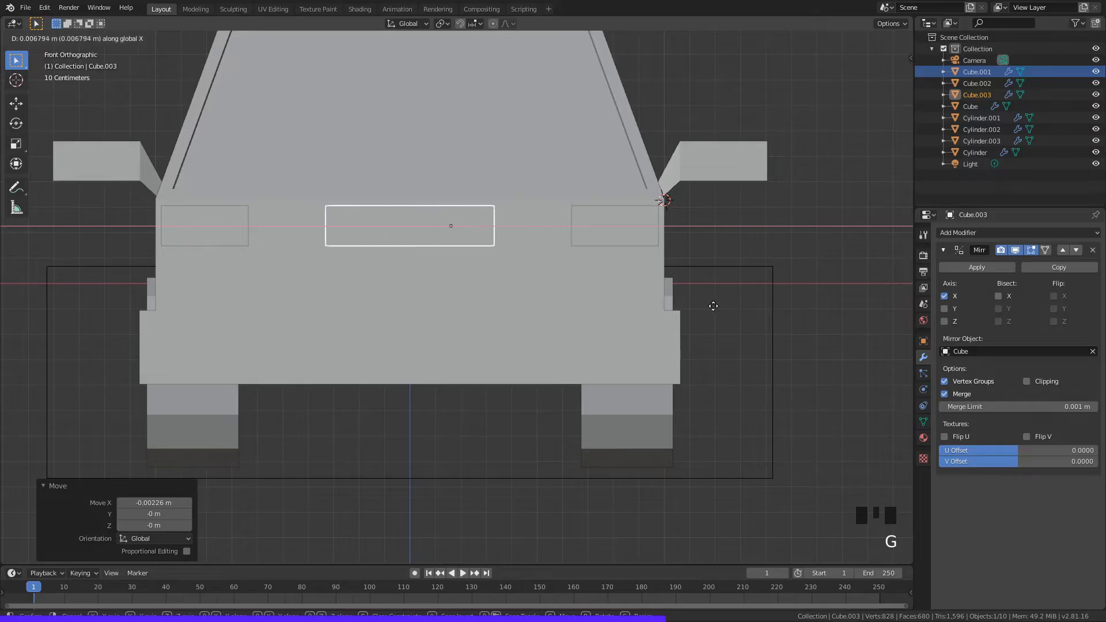
left_click(717, 306)
Step: Lower the central block along Z in the front view to sit just above the front bumper
middle_click_drag(714, 305, 617, 328)
scroll(686, 352, "down", 4)
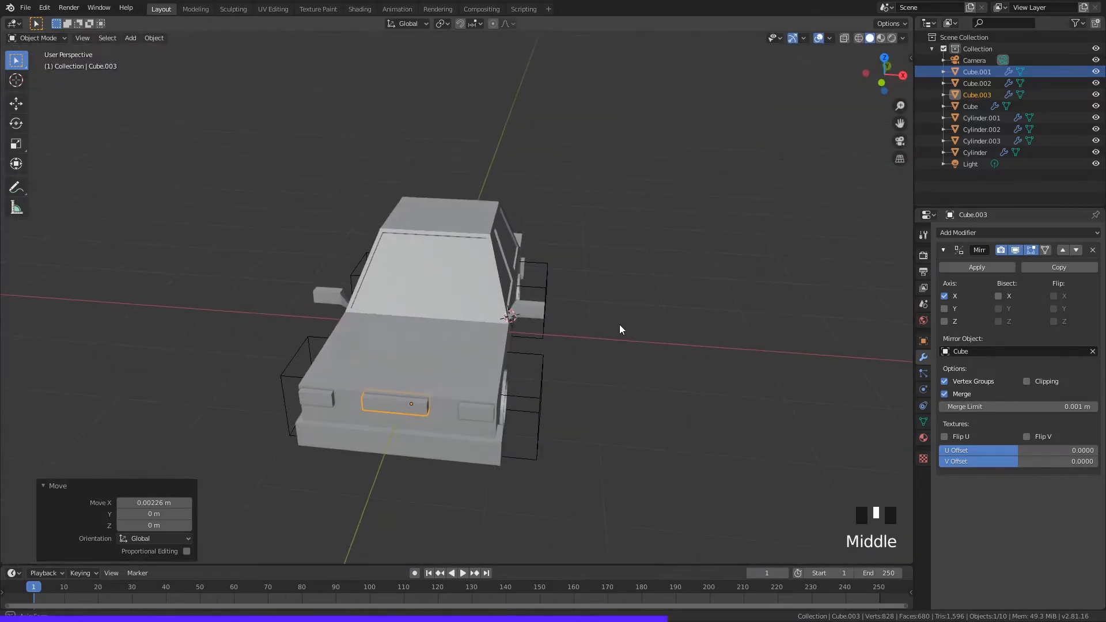
scroll(496, 357, "up", 2)
middle_click_drag(489, 375, 491, 340)
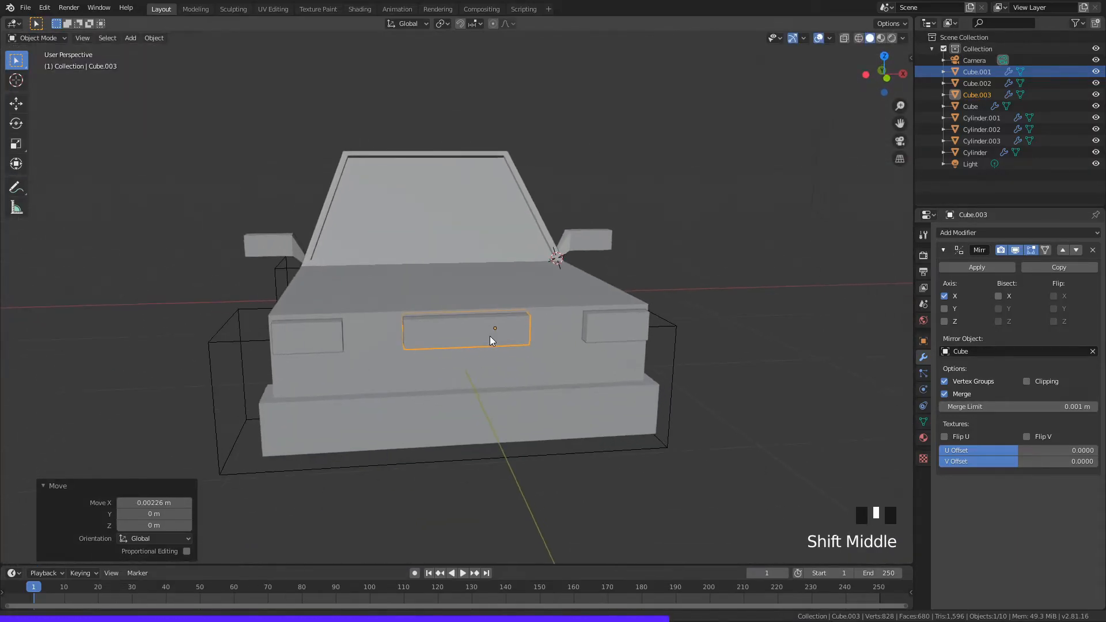
left_click(884, 77)
scroll(516, 244, "up", 6)
middle_click_drag(516, 244, 558, 312, "shift")
key("g")
key("z")
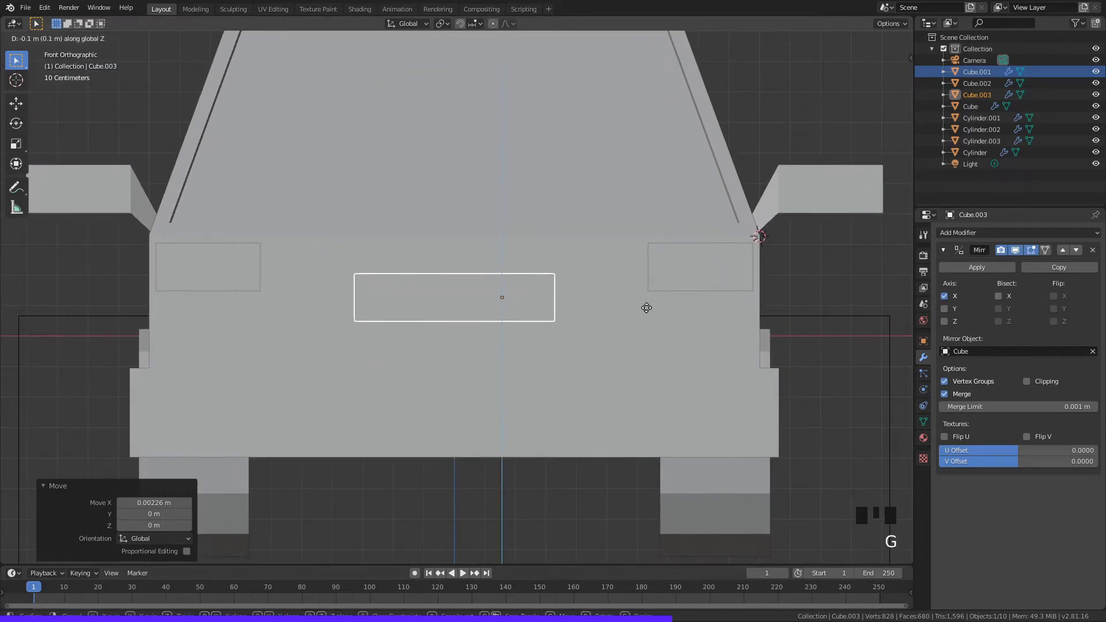
left_click(630, 357)
Step: Raise the central front block slightly along Z to adjust its position above the bumper
middle_click_drag(810, 291, 462, 368)
scroll(699, 395, "down", 3)
scroll(474, 315, "up", 3)
middle_click_drag(474, 316, 458, 324)
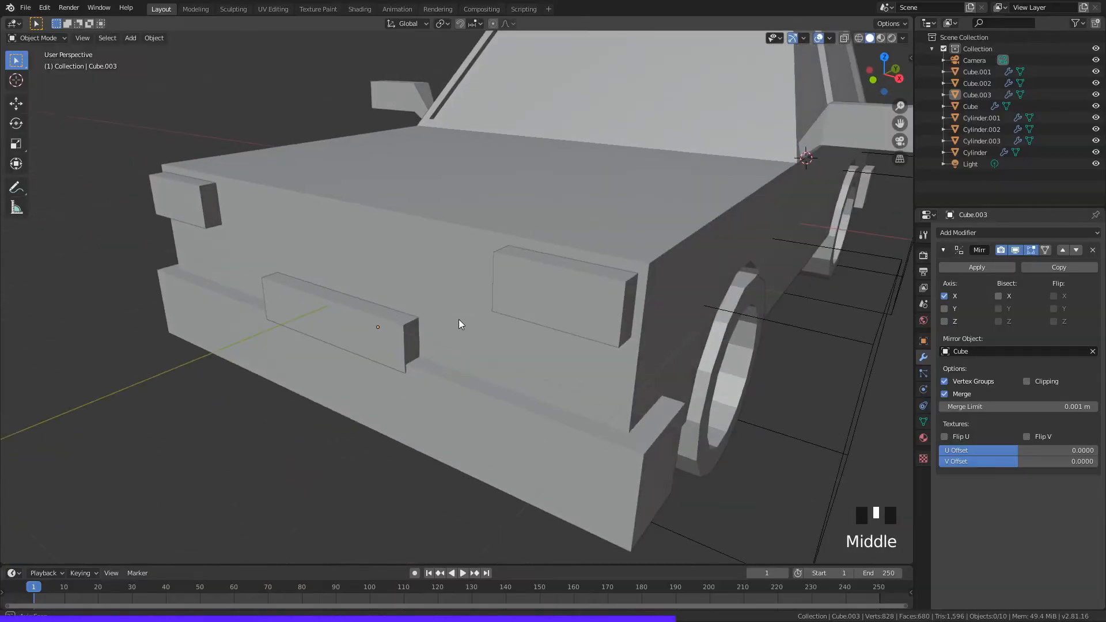
left_click(416, 337)
key("g")
key("z")
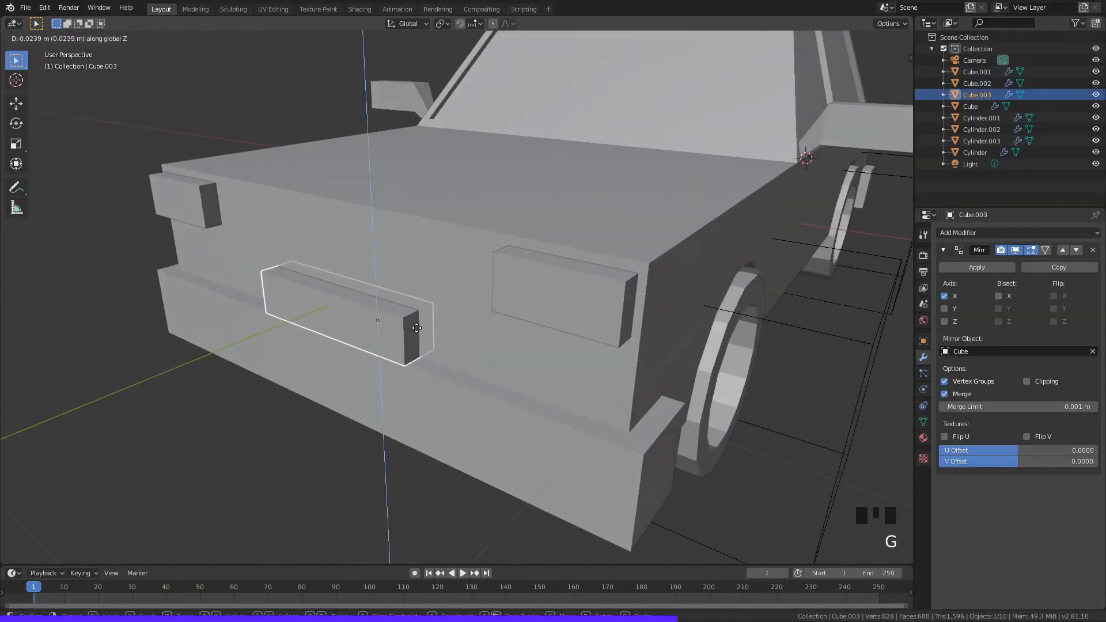
left_click(417, 317)
Step: Make the central front block slightly taller along Z and raise it 0.0353 m
middle_click_drag(277, 407, 493, 283)
left_click(566, 274)
key("s")
key("z")
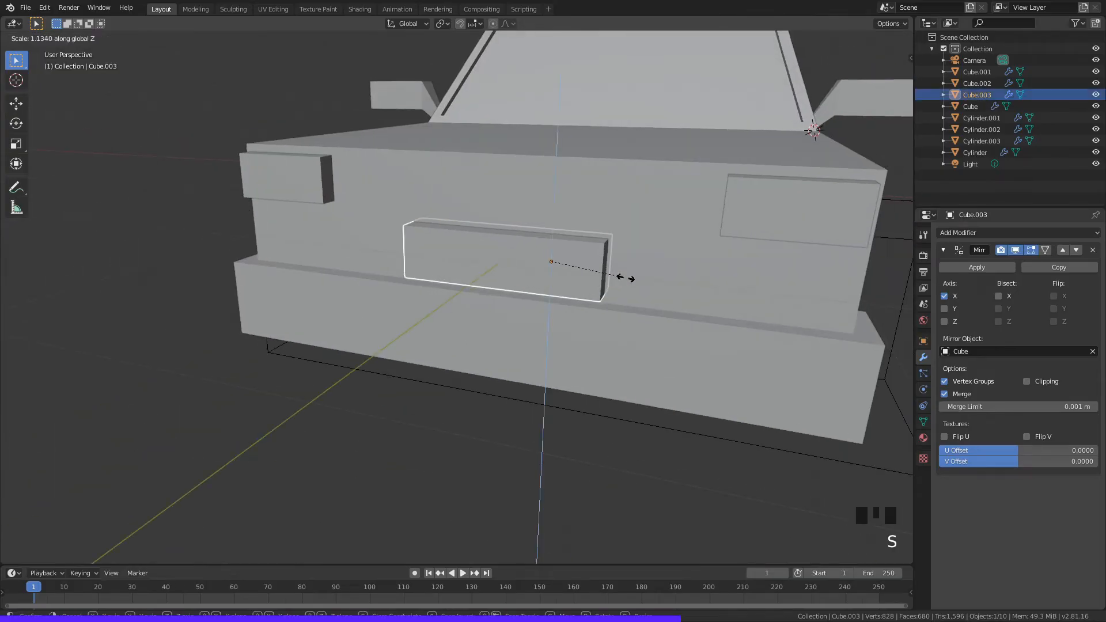
left_click(633, 276)
key("g")
key("z")
left_click(630, 269)
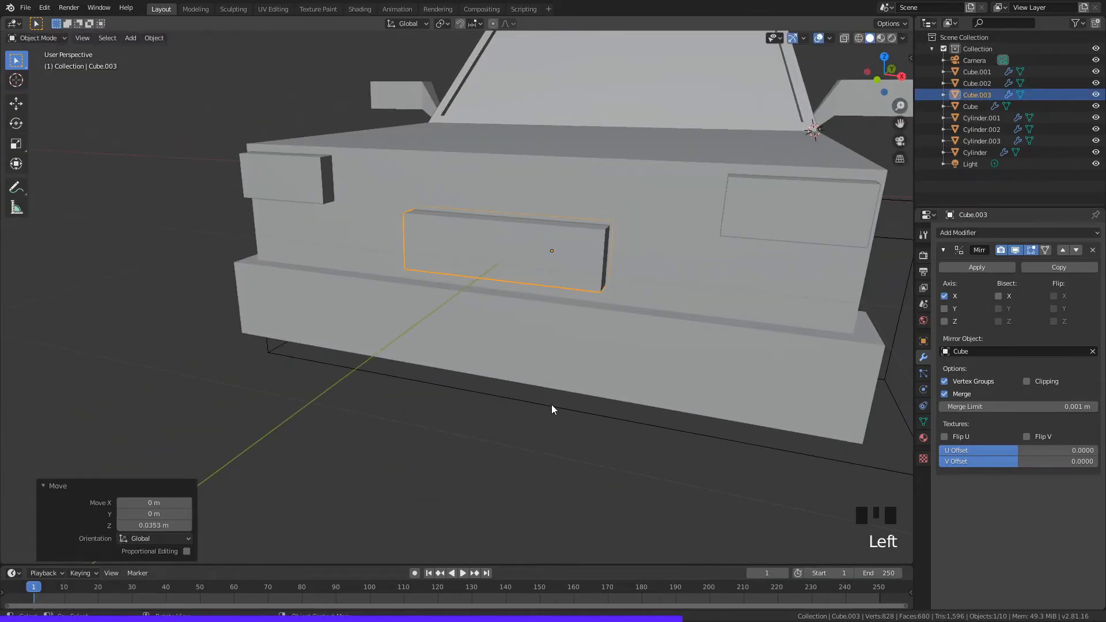
Step: Deselect everything and examine the whole car, including the front block, mirrors and wheels, from several angles
middle_click_drag(551, 404, 593, 403)
key("alt+a")
scroll(793, 412, "down", 2)
middle_click_drag(793, 412, 654, 344)
scroll(691, 391, "up", 2)
left_click(481, 316)
middle_click(450, 326)
left_click(513, 334)
left_click(652, 346)
left_click(633, 354)
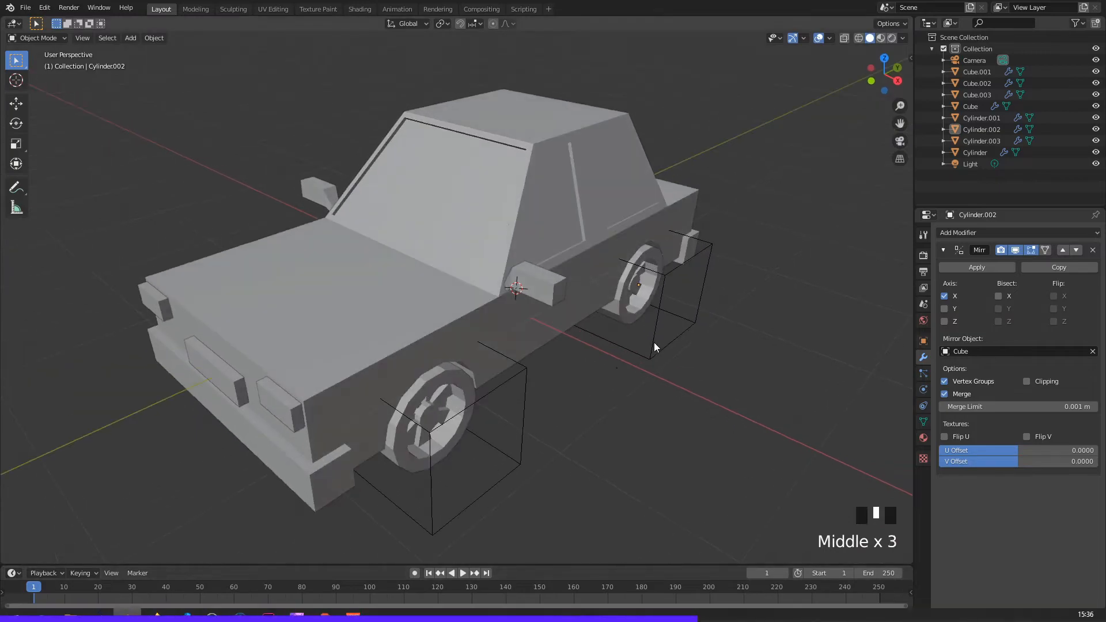
left_click(68, 455)
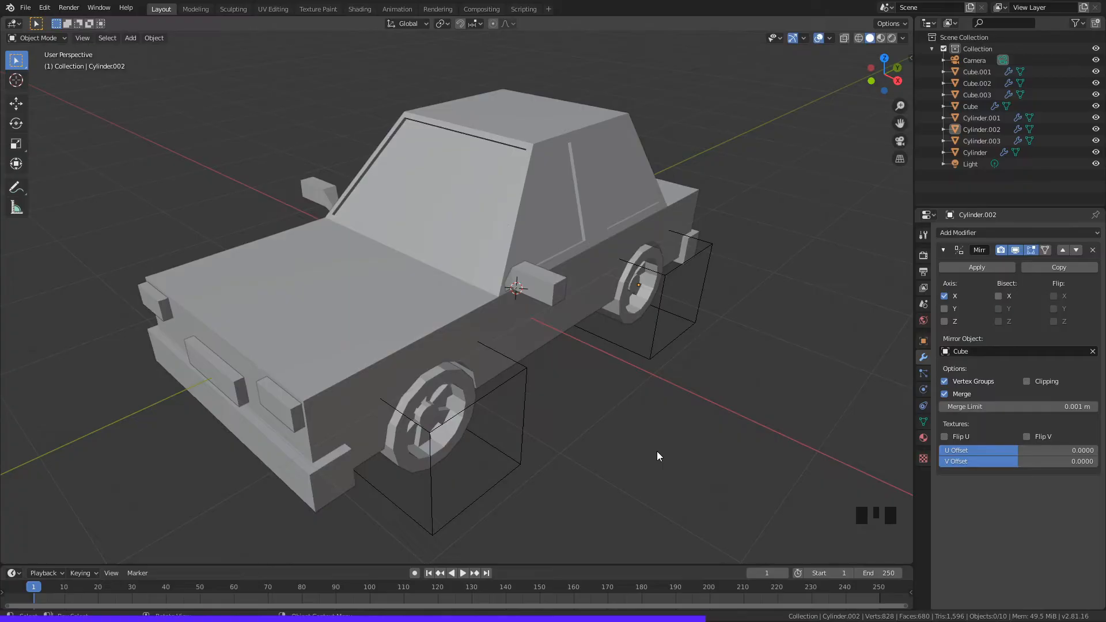
middle_click_drag(656, 451, 589, 412)
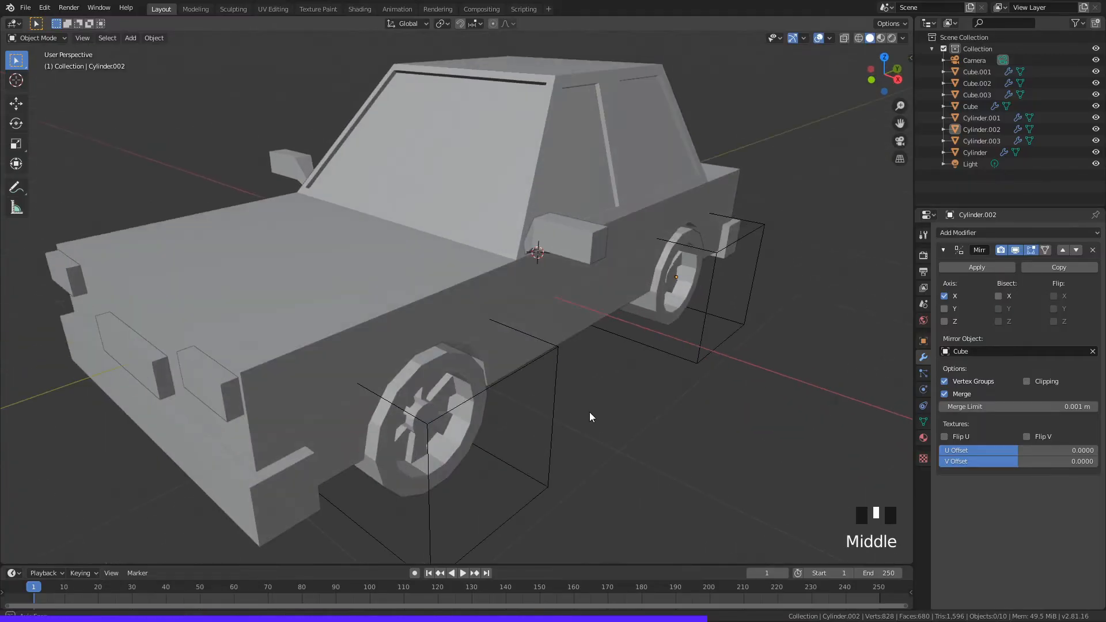
middle_click_drag(547, 341, 521, 325)
middle_click_drag(521, 325, 499, 311, "shift")
middle_click_drag(564, 326, 533, 310)
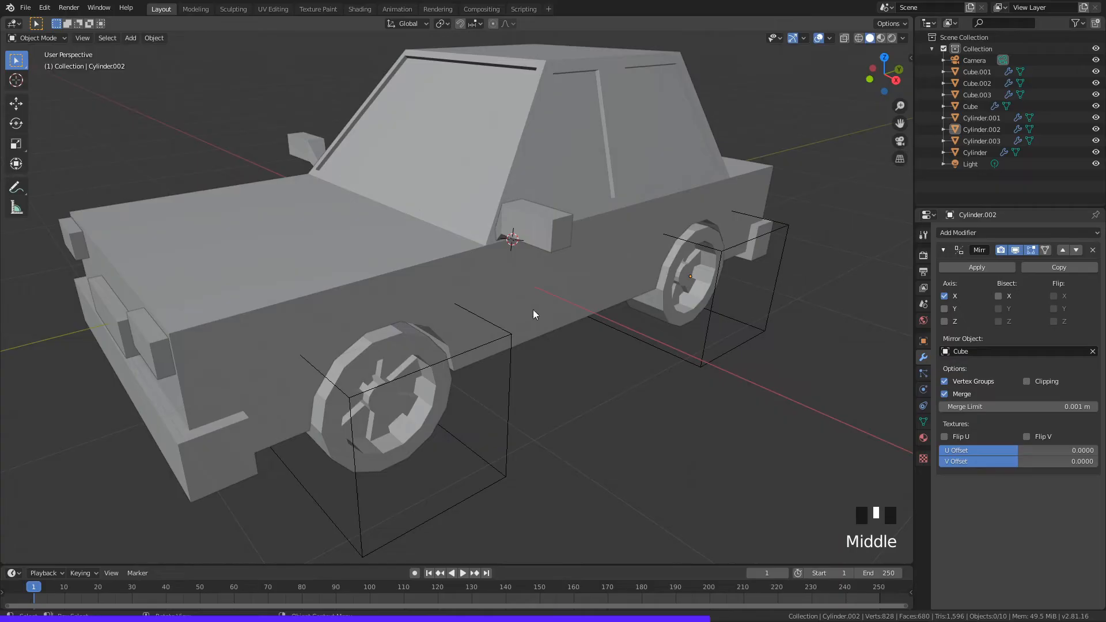
Step: Switch the viewport shading to material preview with the whole car in view
left_click(881, 38)
middle_click_drag(737, 207, 631, 322)
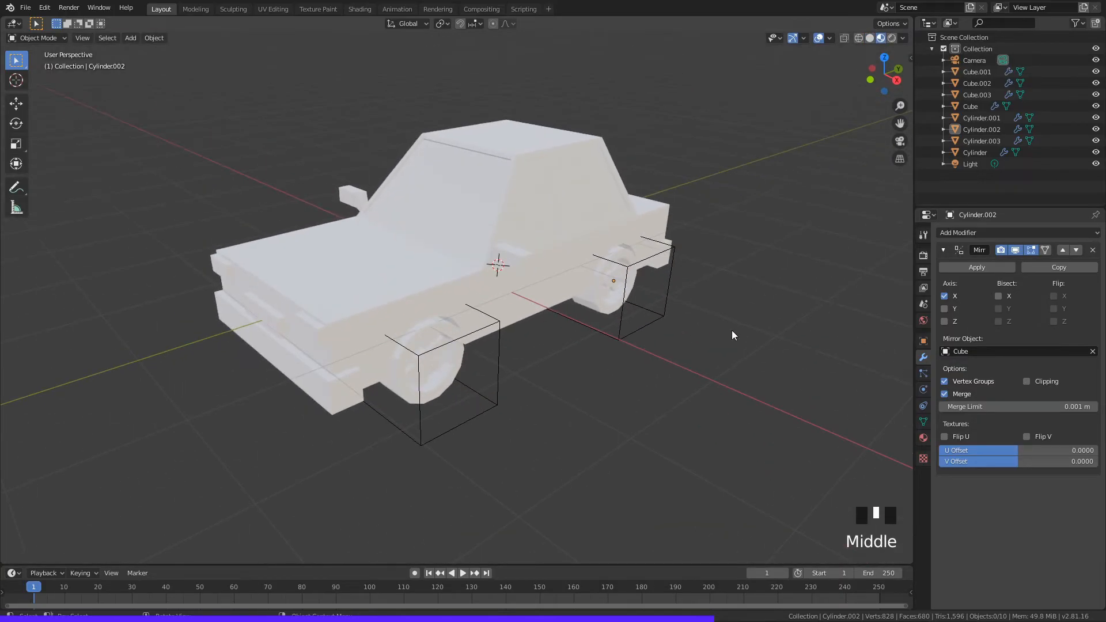
scroll(732, 335, "up", 1)
Step: Select the car body and rename its material as Car
left_click(924, 438)
middle_click_drag(675, 365, 511, 274)
scroll(474, 308, "up", 1)
left_click(449, 271)
scroll(511, 274, "down", 2)
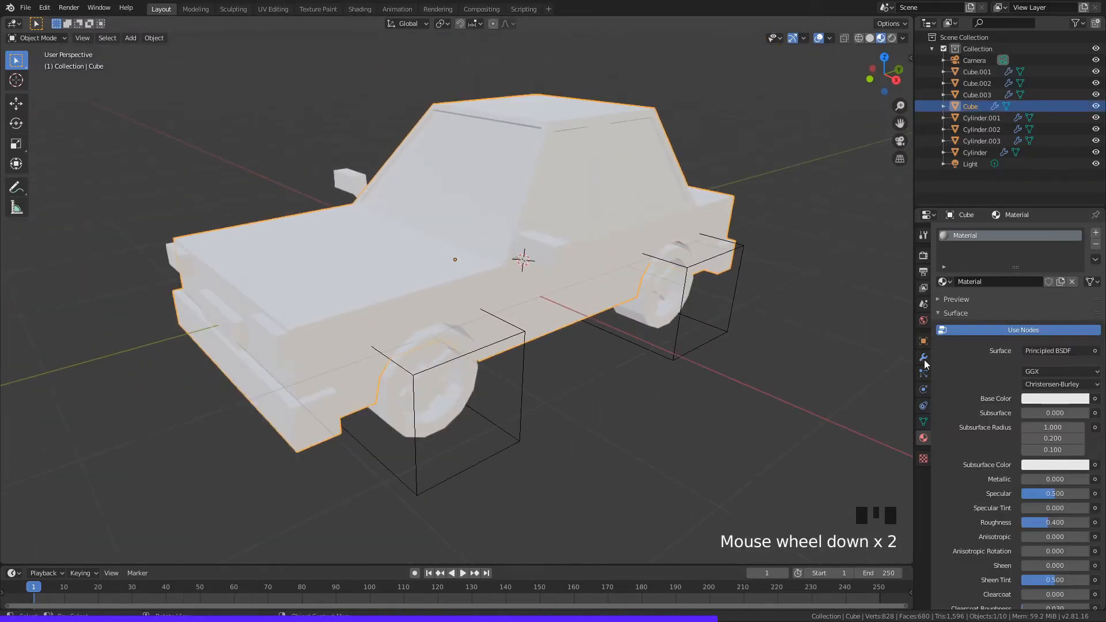
scroll(991, 382, "up", 1)
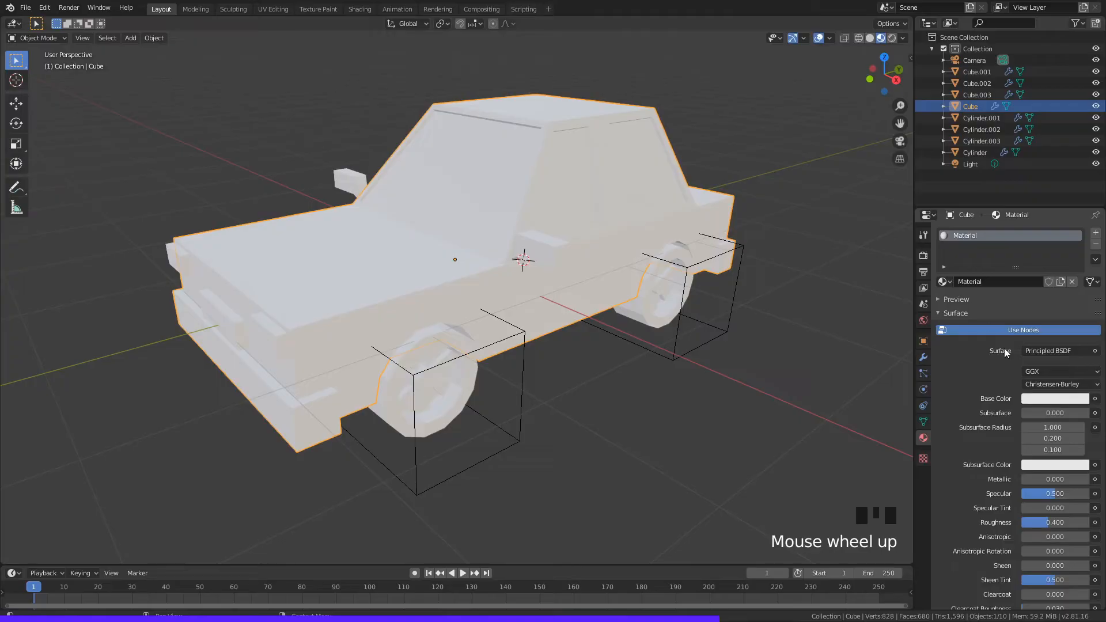
left_click(1000, 281)
key("Return")
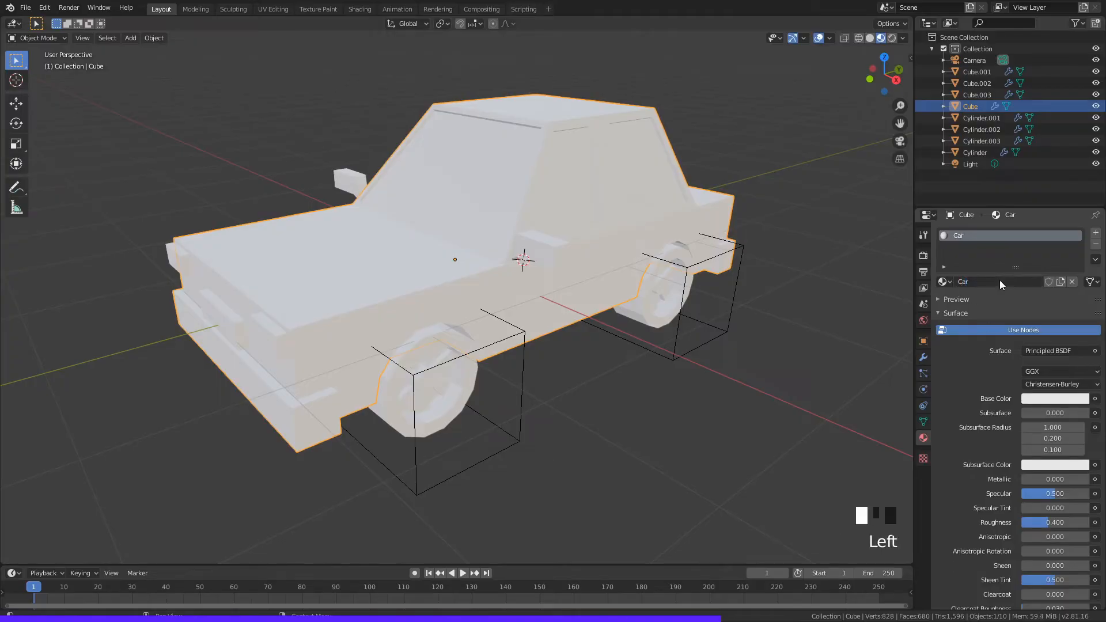
Step: Set the Car material's base color to purple with hue 0.720, saturation 0.936 and value 0.906
left_click(1038, 400)
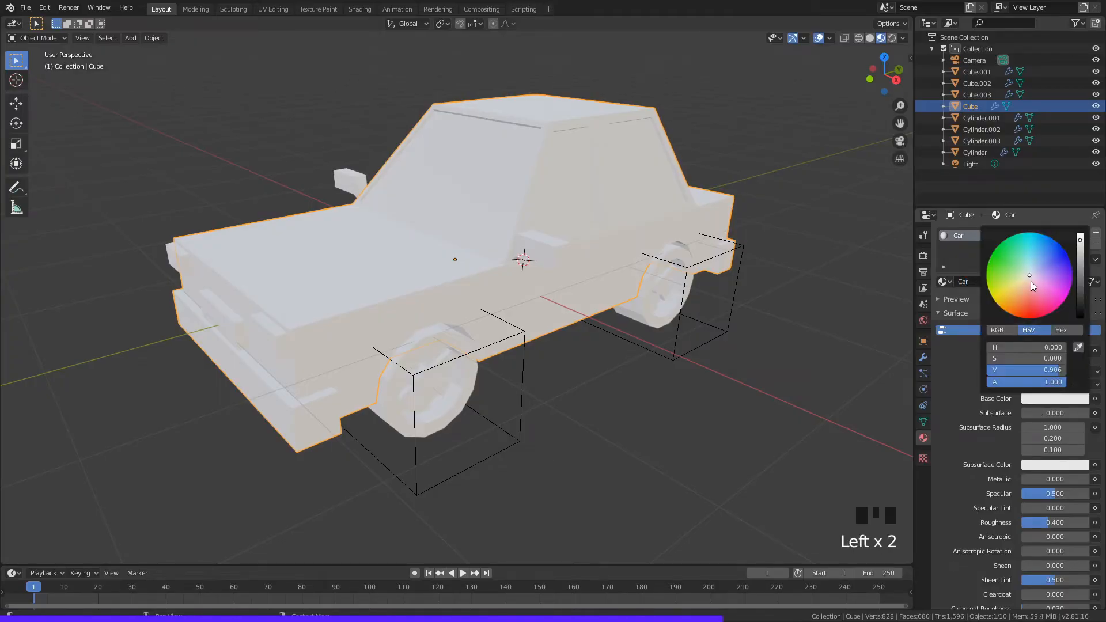
left_click_drag(1030, 280, 1067, 273)
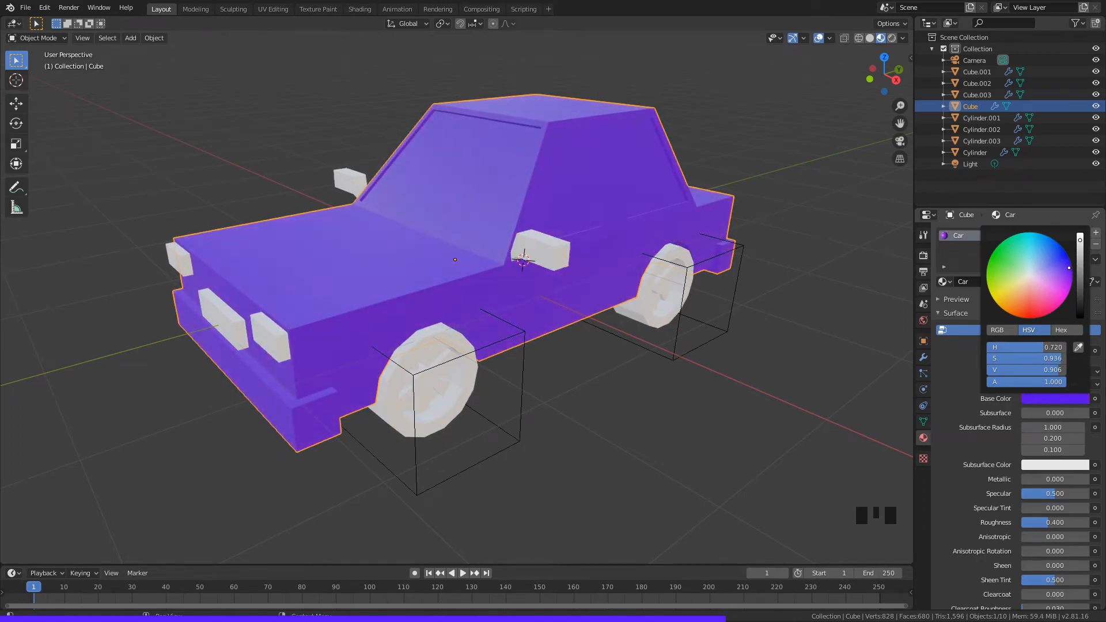
left_click(871, 322)
Step: Assign the existing Car material to the side mirrors
middle_click_drag(806, 332, 579, 299)
left_click(577, 296)
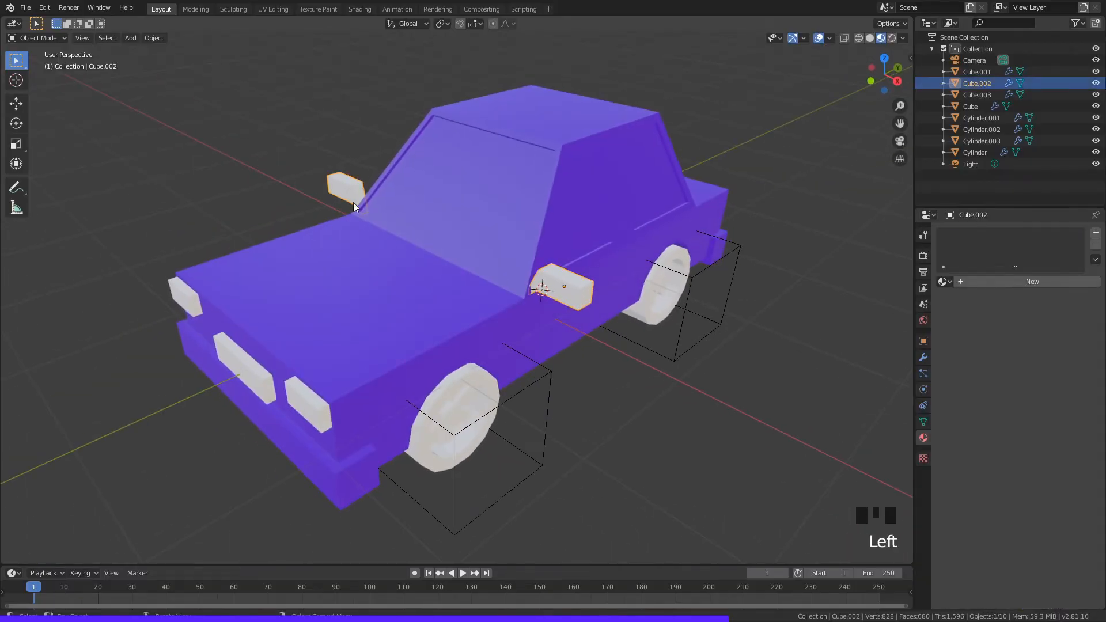
left_click(947, 281)
left_click(958, 299)
left_click(750, 334)
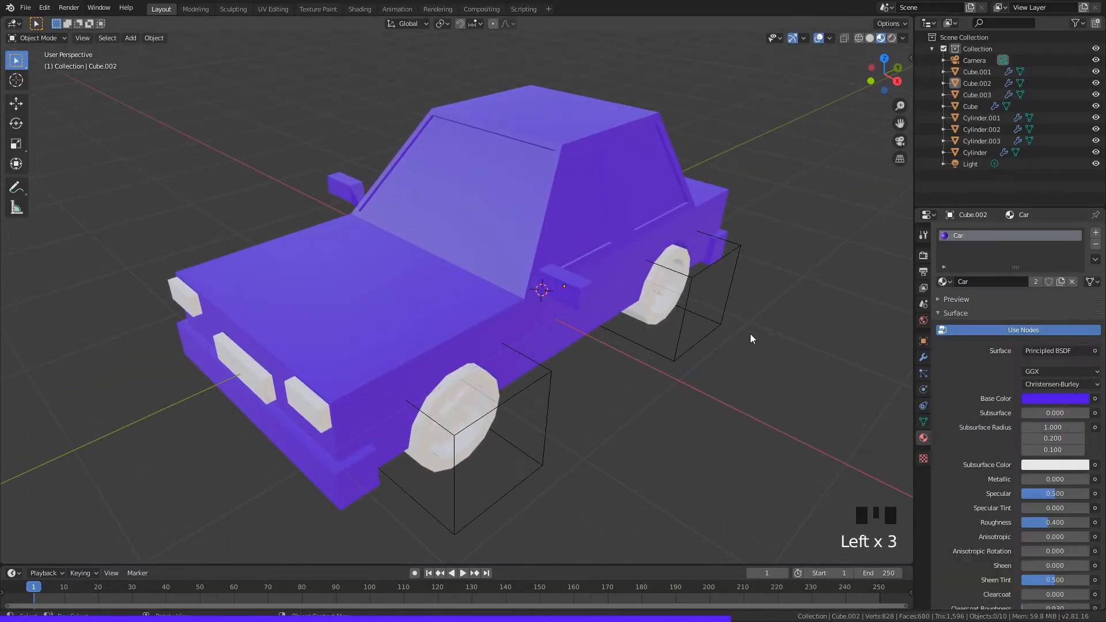
Step: Add a second material slot to the car body and create a new material named Window in it
middle_click_drag(750, 333, 683, 334)
left_click(610, 210)
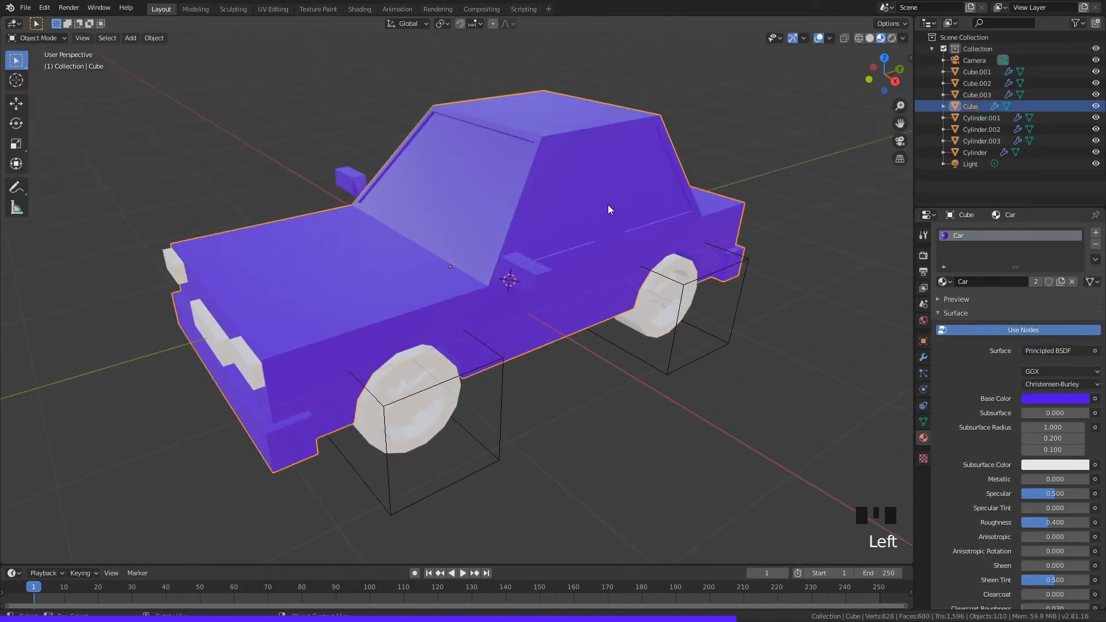
middle_click_drag(616, 184, 526, 264, "shift")
scroll(526, 265, "up", 2)
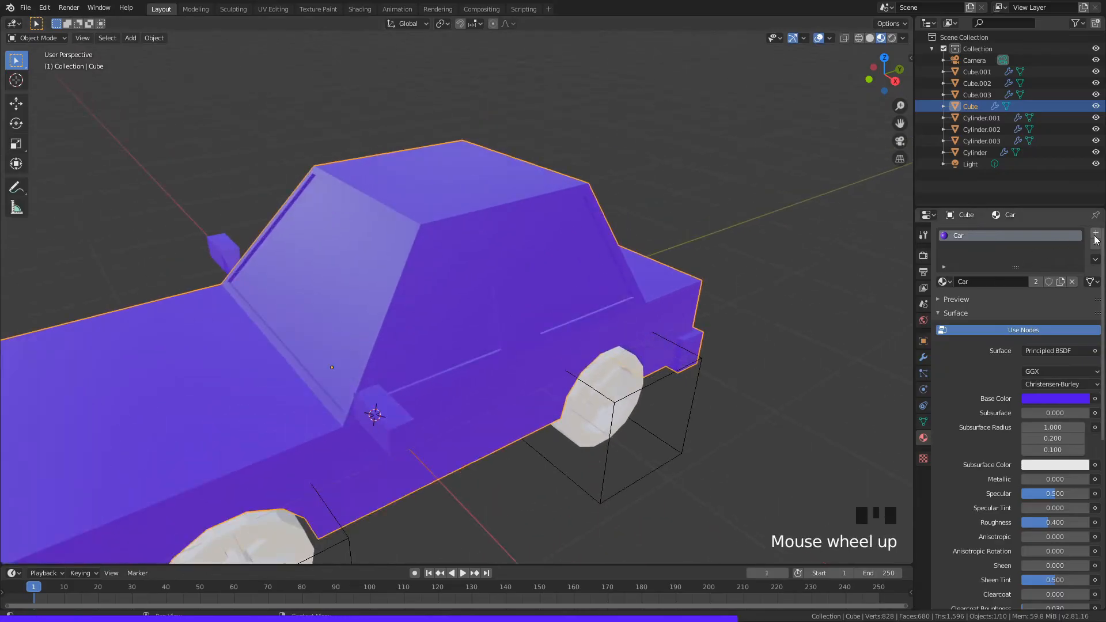
left_click(1095, 234)
left_click(985, 305)
double_click(993, 305)
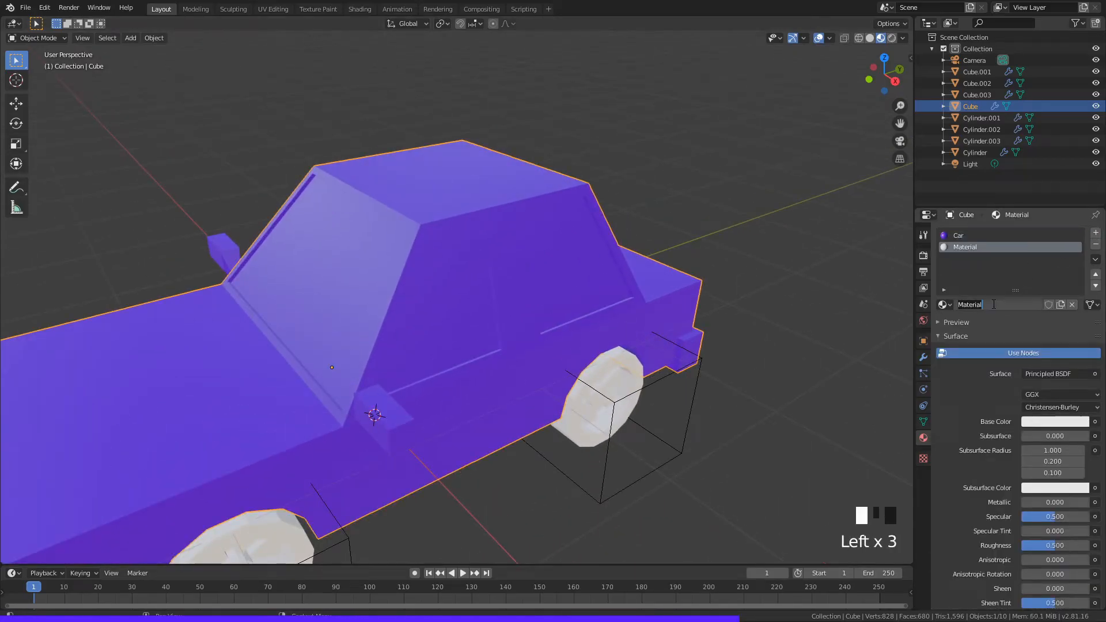
key("Return")
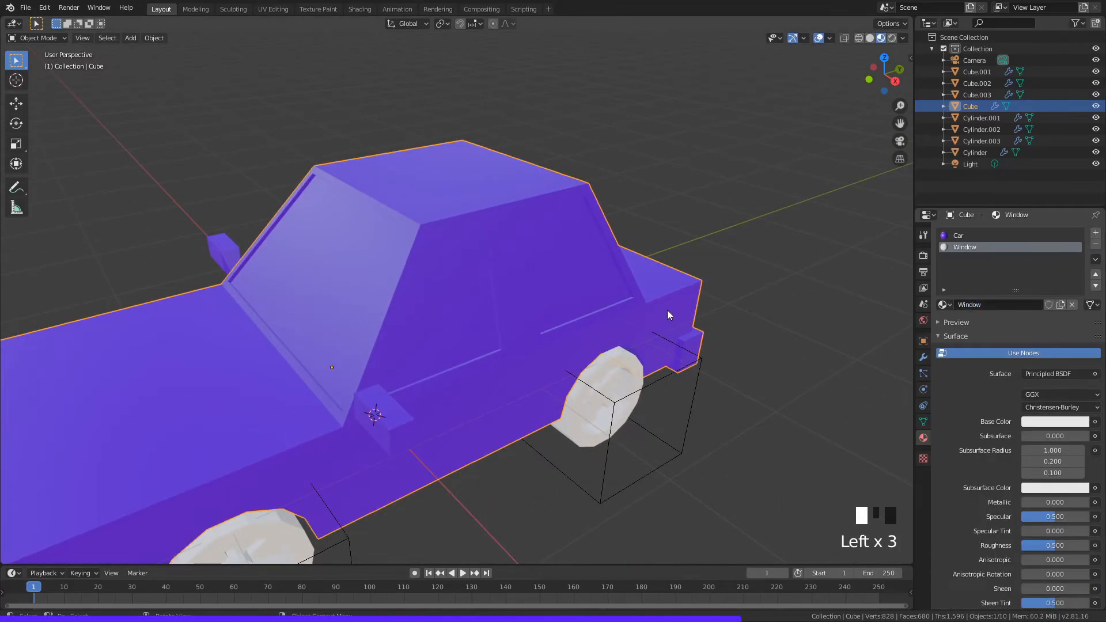
Step: Select the windscreen, the side windows and the rear window faces of the body and assign the Window material to them
middle_click_drag(667, 310, 795, 281)
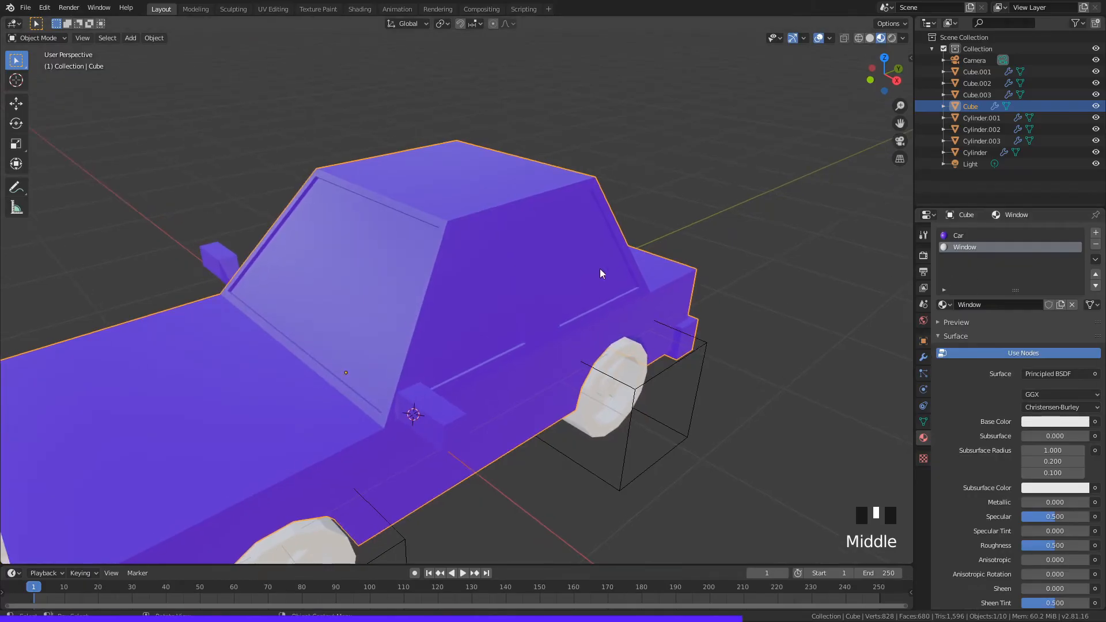
key("Tab")
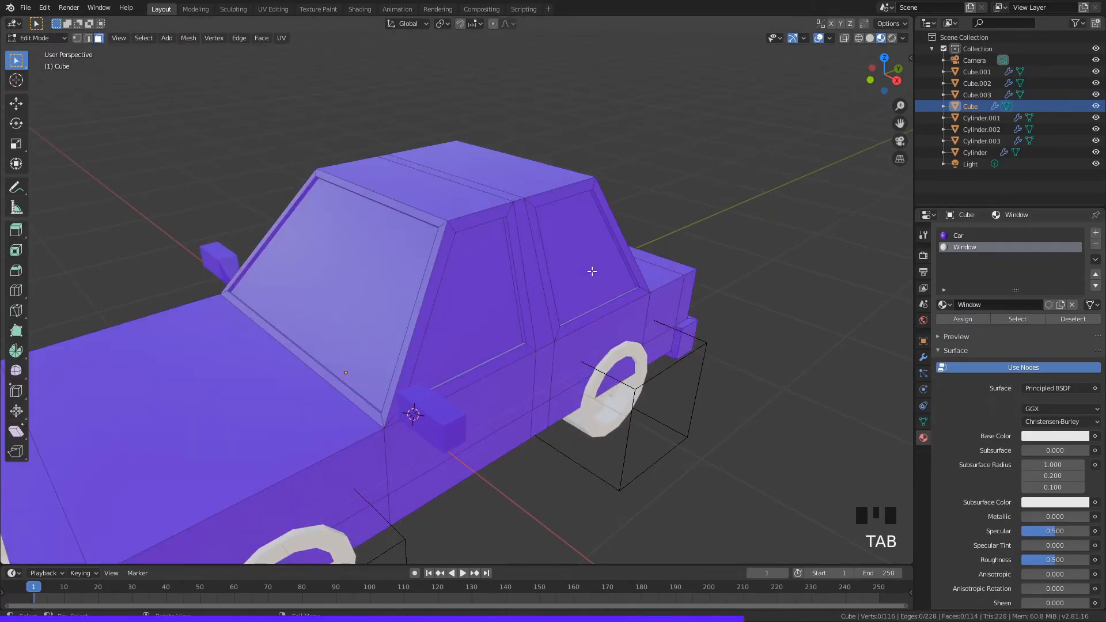
left_click(558, 260)
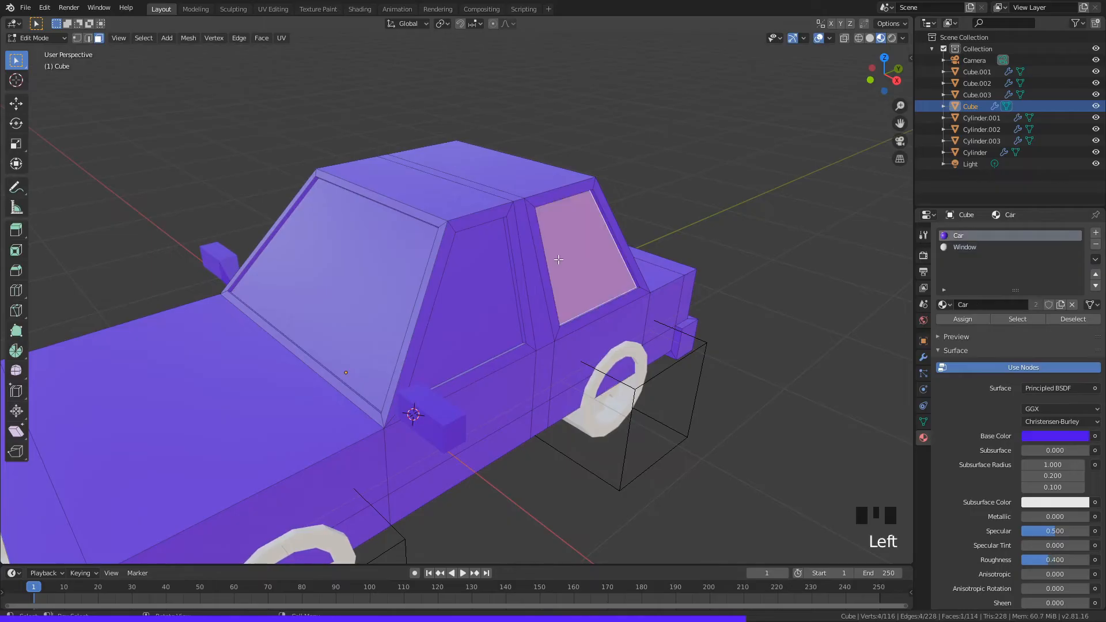
left_click(487, 287, "shift")
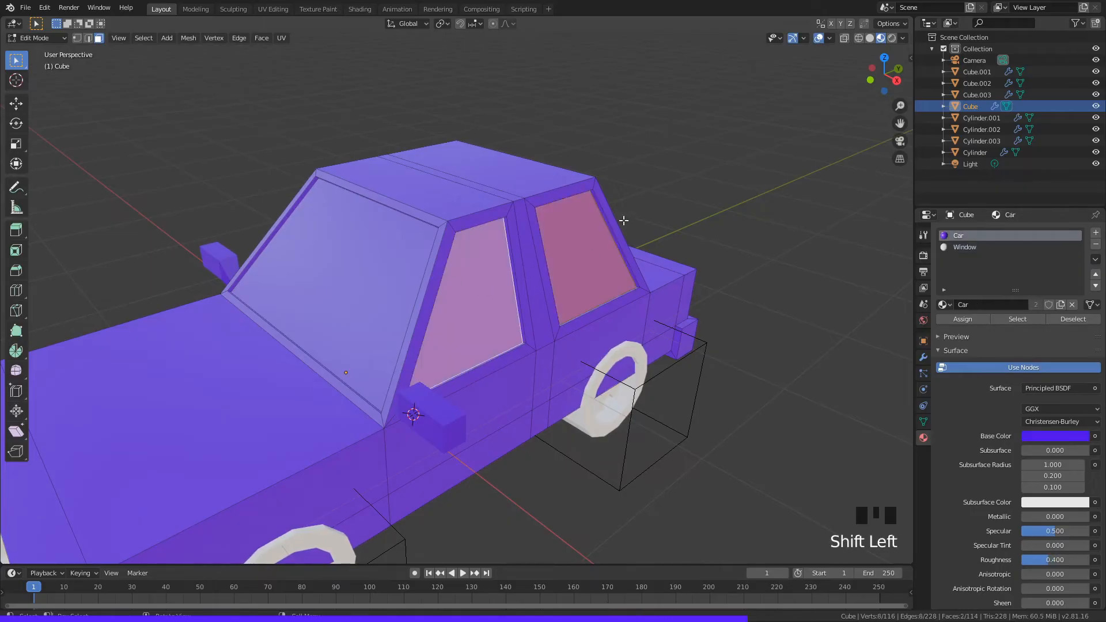
left_click(651, 214)
middle_click_drag(720, 205, 648, 245)
left_click(548, 257)
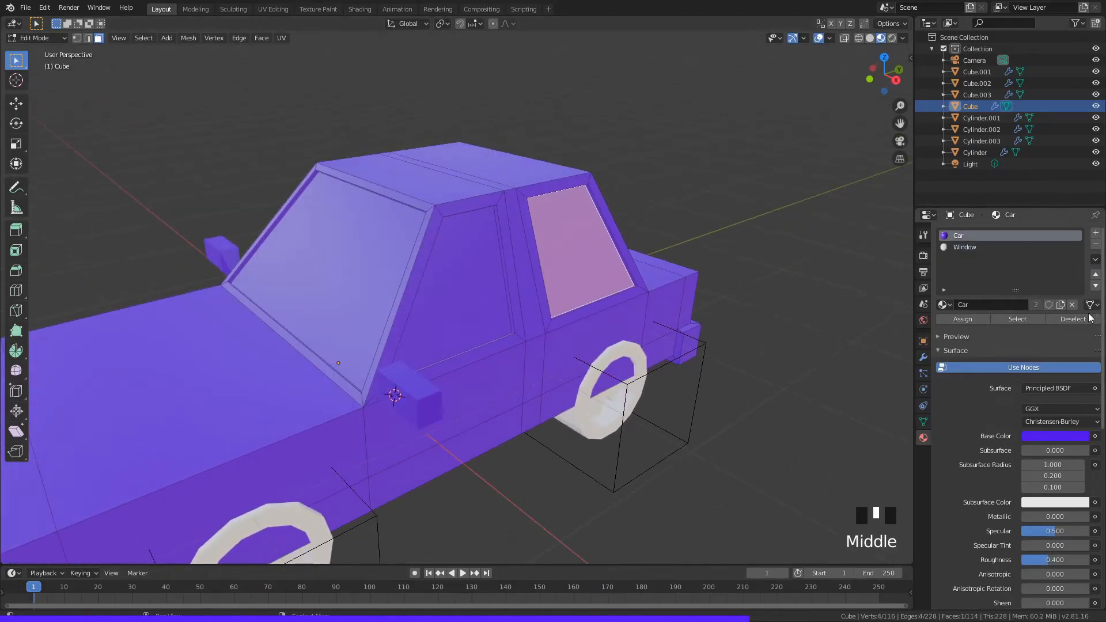
left_click(468, 254, "shift")
left_click(380, 218, "shift")
middle_click_drag(381, 219, 525, 252)
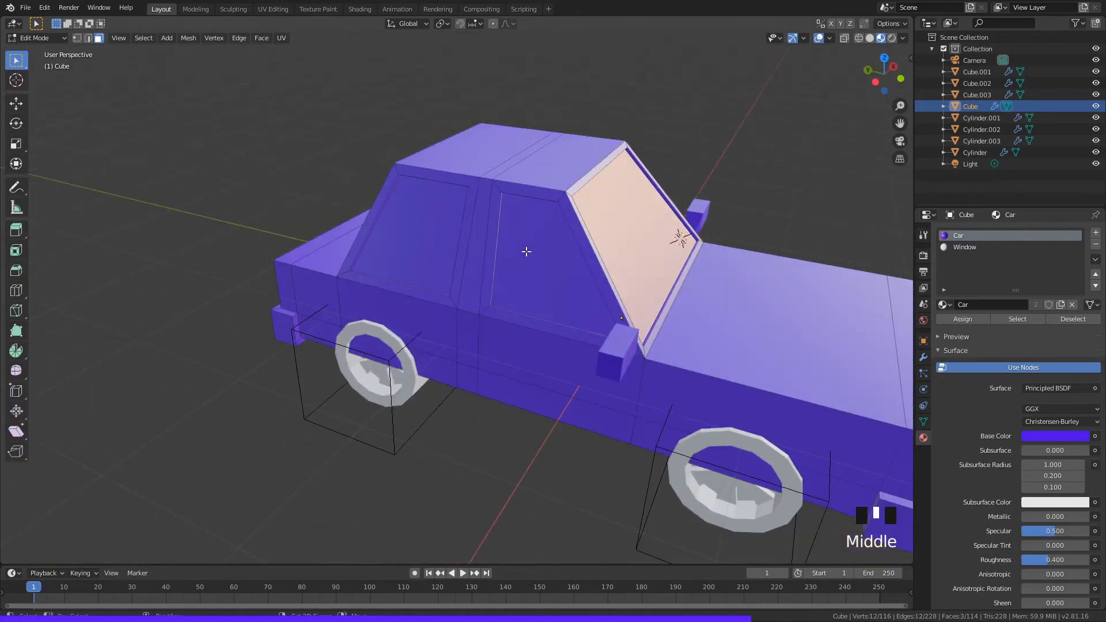
left_click(526, 251, "shift")
left_click(410, 235, "shift")
middle_click_drag(409, 235, 589, 209)
left_click(370, 193, "shift")
left_click(970, 248)
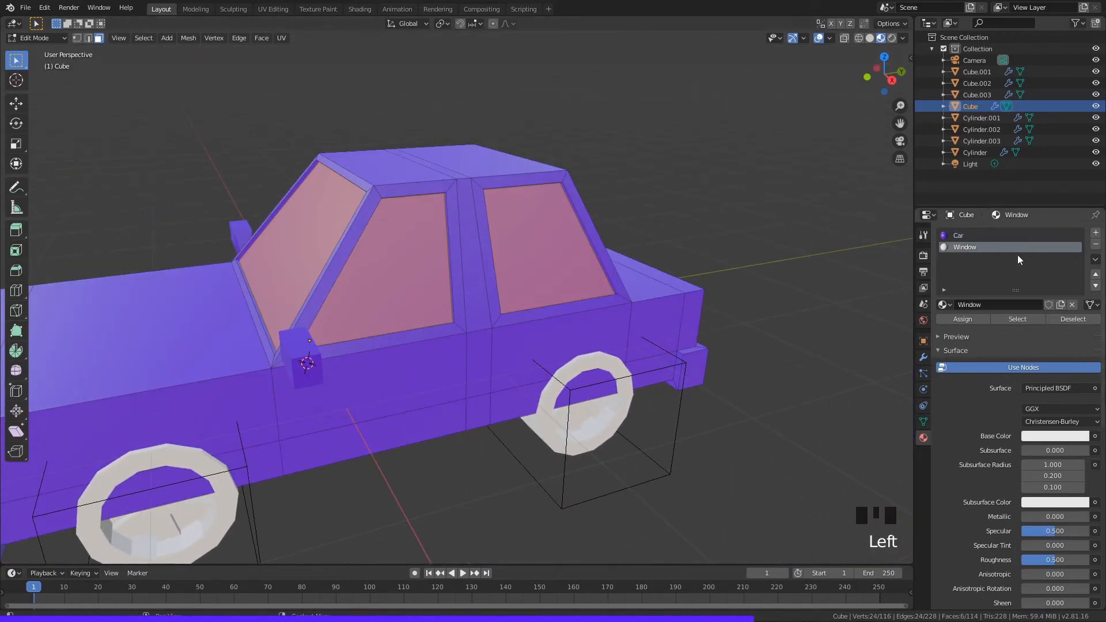
left_click(969, 319)
left_click(672, 230)
Step: Set the Window material's base color to light blue with hue 0.628 and saturation 0.443, and return to Object Mode
middle_click_drag(673, 230, 703, 210)
scroll(704, 227, "down", 2)
scroll(703, 210, "up", 4)
left_click(1048, 436)
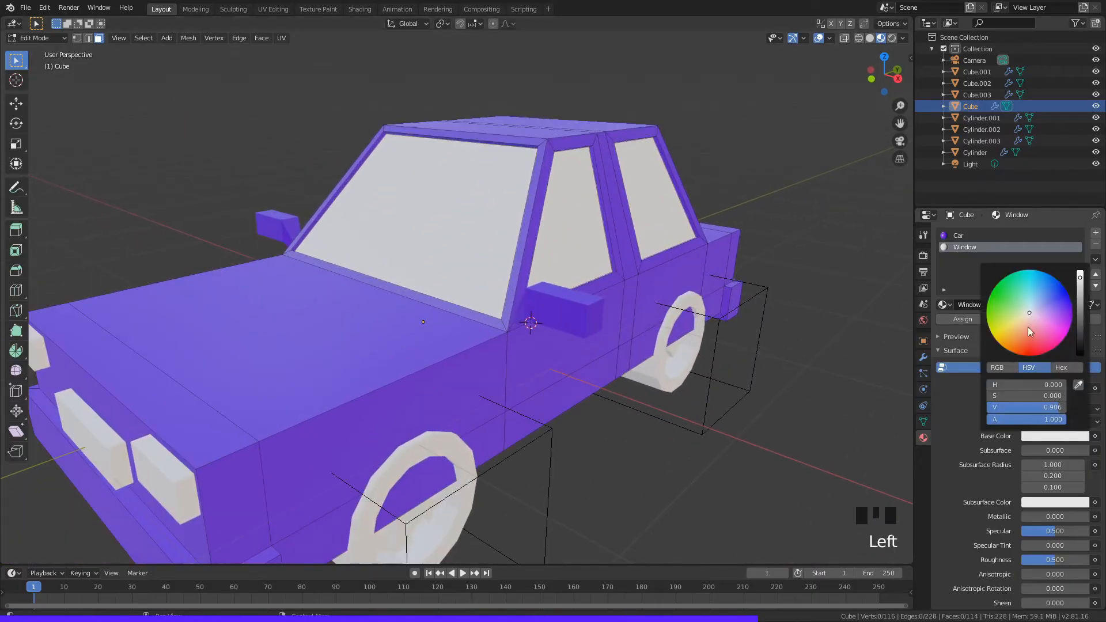
left_click_drag(1027, 327, 1041, 302)
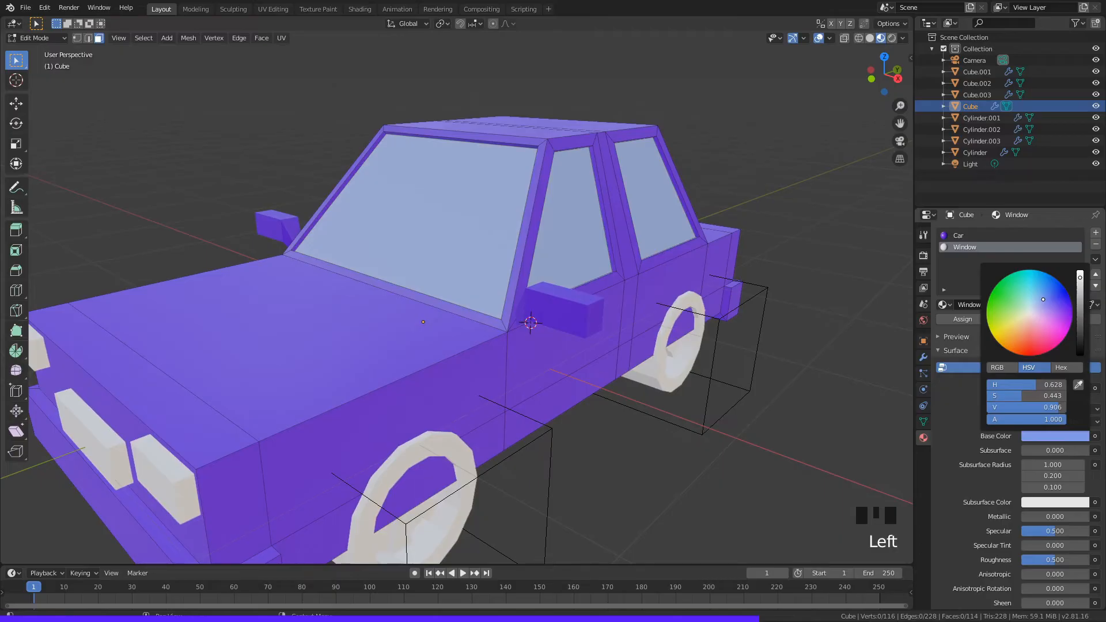
scroll(776, 269, "down", 2)
middle_click_drag(776, 269, 701, 301)
scroll(773, 271, "up", 2)
scroll(760, 282, "down", 2)
key("Tab")
scroll(748, 288, "down", 3)
left_click(762, 294)
Step: Give the headlights a new material named Lights
scroll(478, 335, "up", 1)
middle_click_drag(478, 336, 586, 334, "shift")
scroll(592, 315, "up", 2)
scroll(412, 333, "up", 1)
left_click(461, 316)
key("Tab")
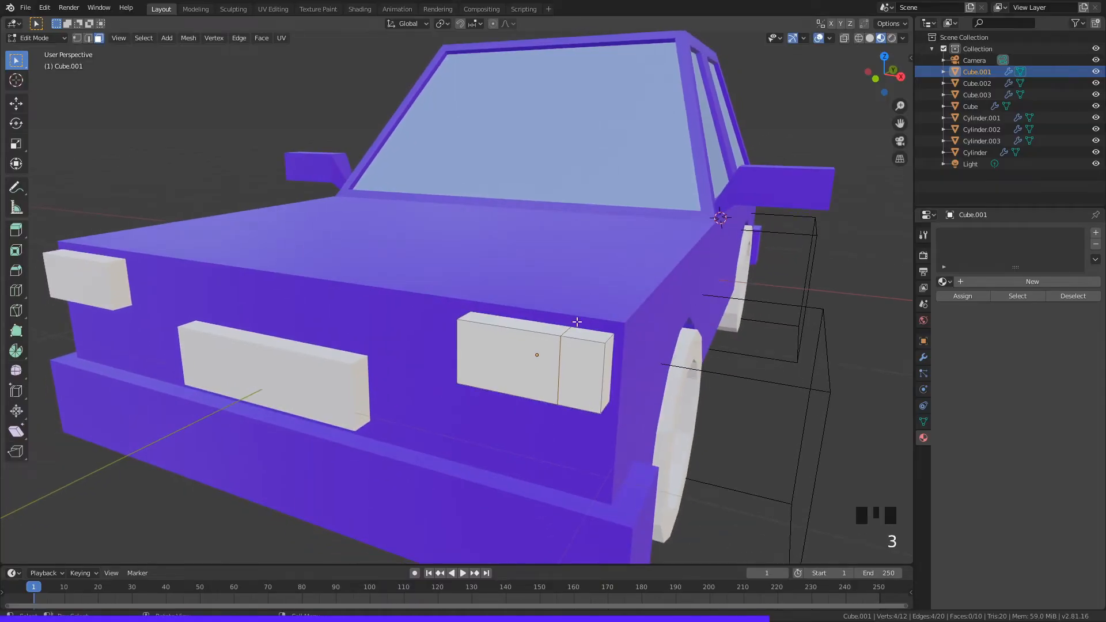
left_click(1037, 282)
left_click(999, 280)
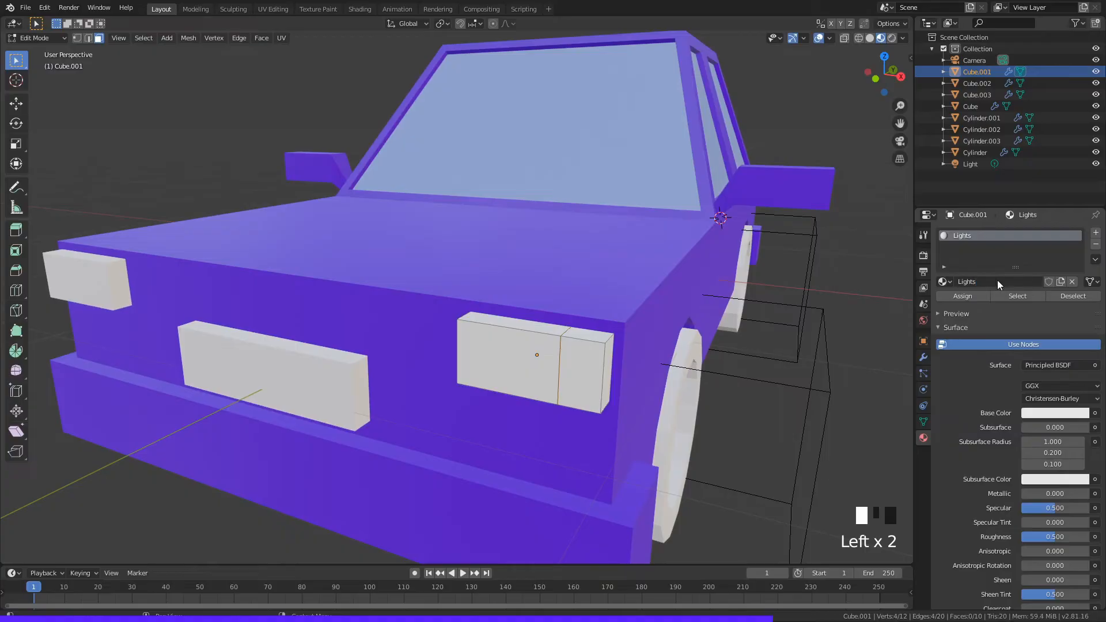
middle_click_drag(651, 305, 687, 308)
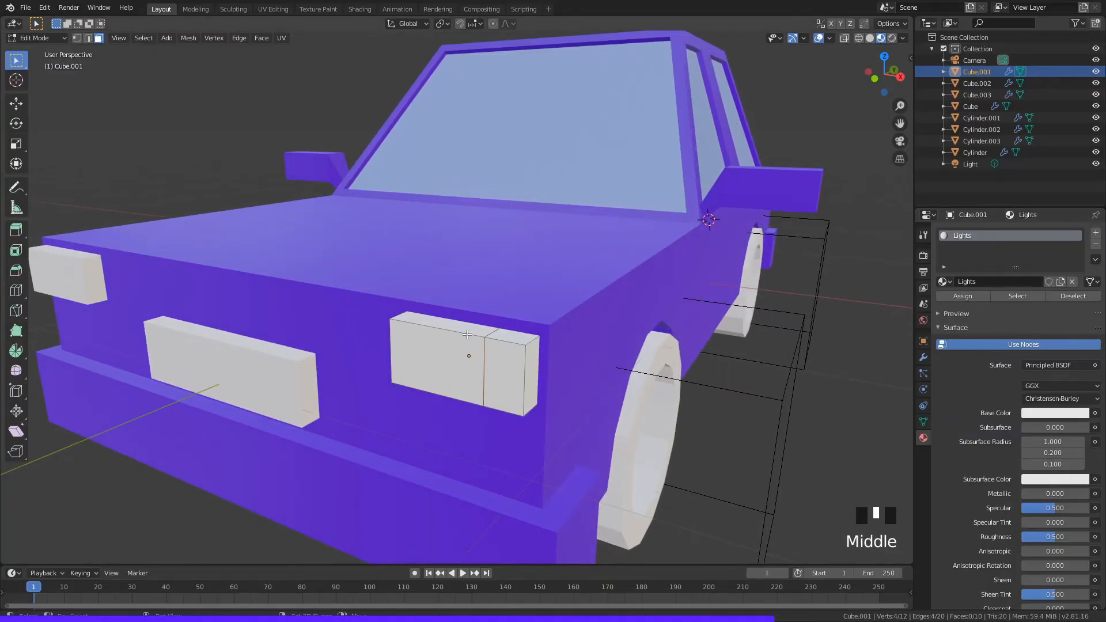
left_click(467, 333, "shift")
key("Tab")
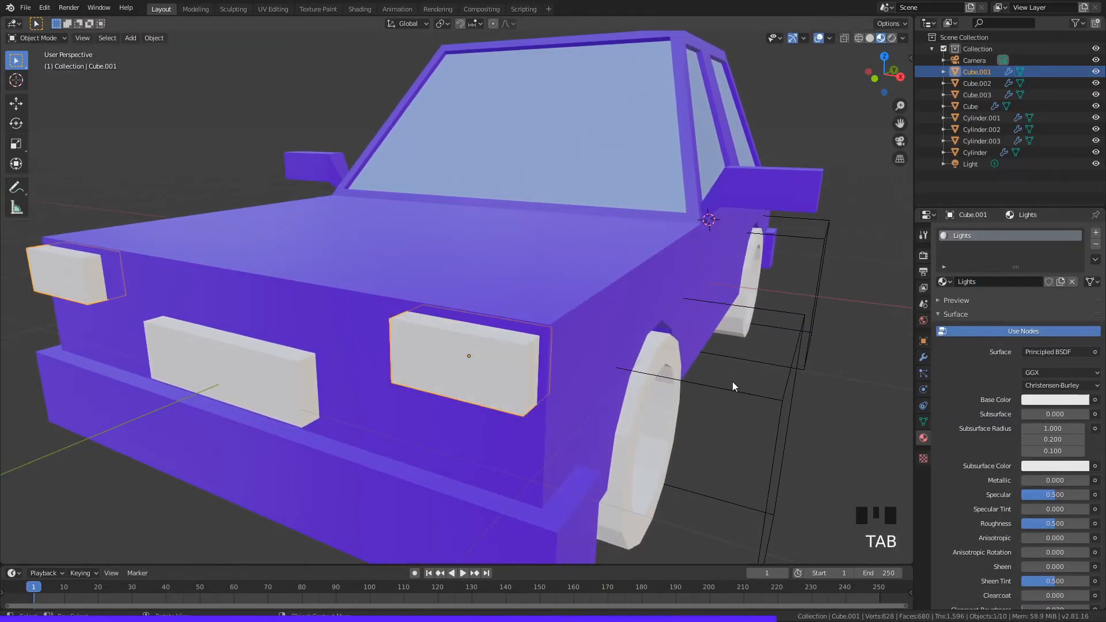
left_click(501, 367)
left_click(499, 367)
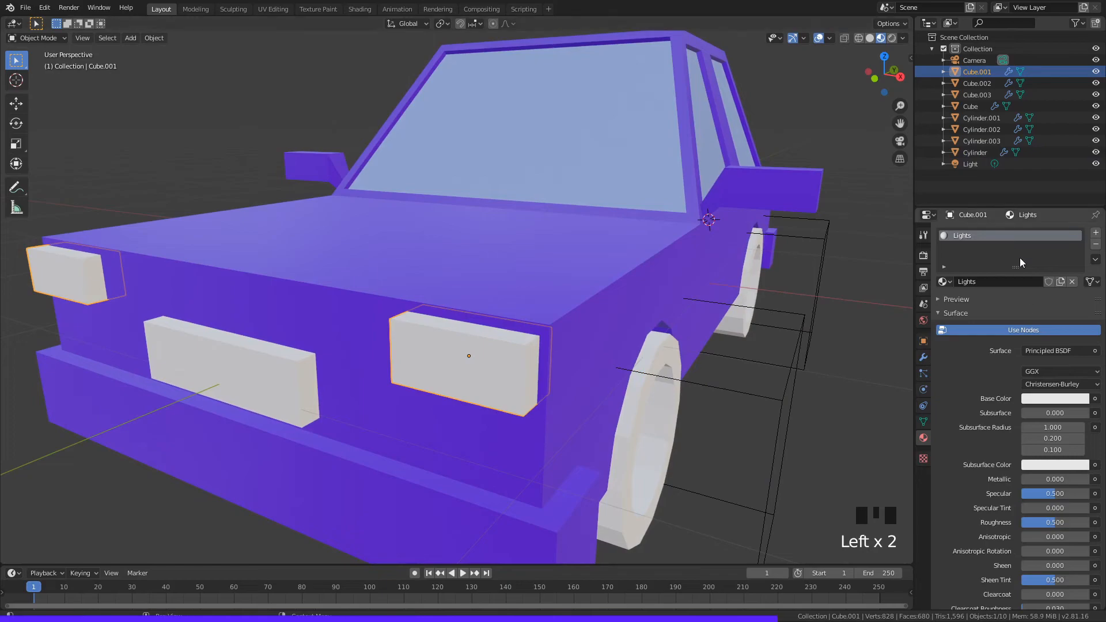
Step: Select the faces of the headlight's outer section and add a second material named Indicators to the headlights
key("Tab")
middle_click_drag(616, 340, 559, 313)
left_click(563, 321)
left_click(548, 340, "shift")
left_click(570, 348, "shift")
left_click(541, 106, "shift")
middle_click_drag(556, 174, 557, 201)
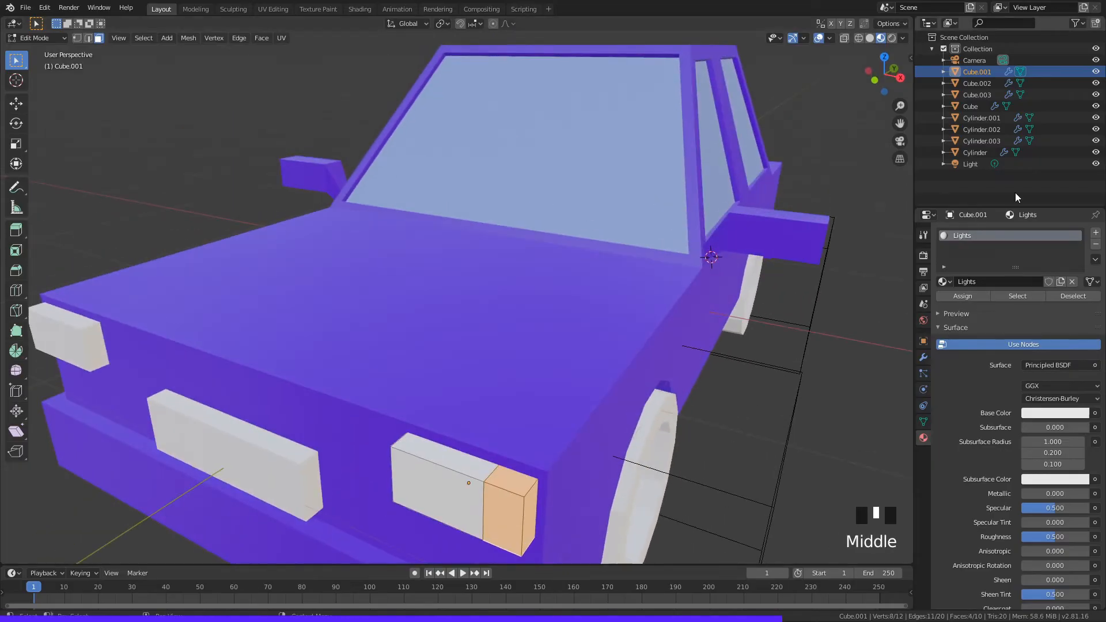
left_click(1095, 233)
left_click(977, 304)
left_click(997, 305)
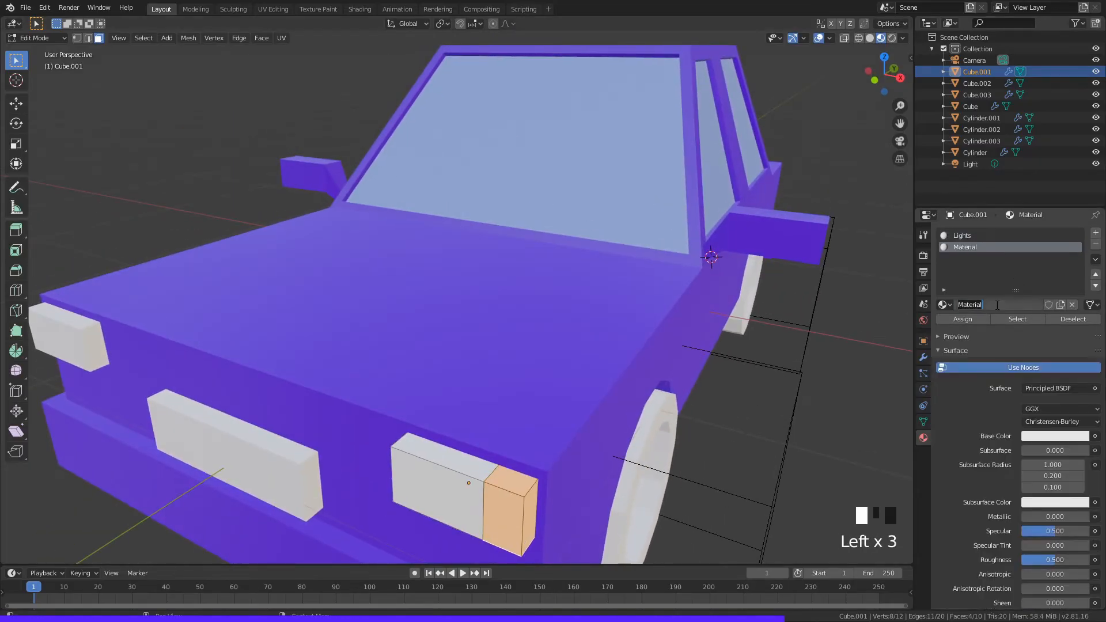
type("Indicators")
key("Return")
Step: Set the Indicators base color to orange-red with hue 0.028 and saturation 0.826, and assign it to the selected outer faces
mouse_move(801, 346)
middle_mouse_down()
mouse_move(777, 356)
mouse_move(801, 343)
middle_mouse_up()
left_click(1055, 436)
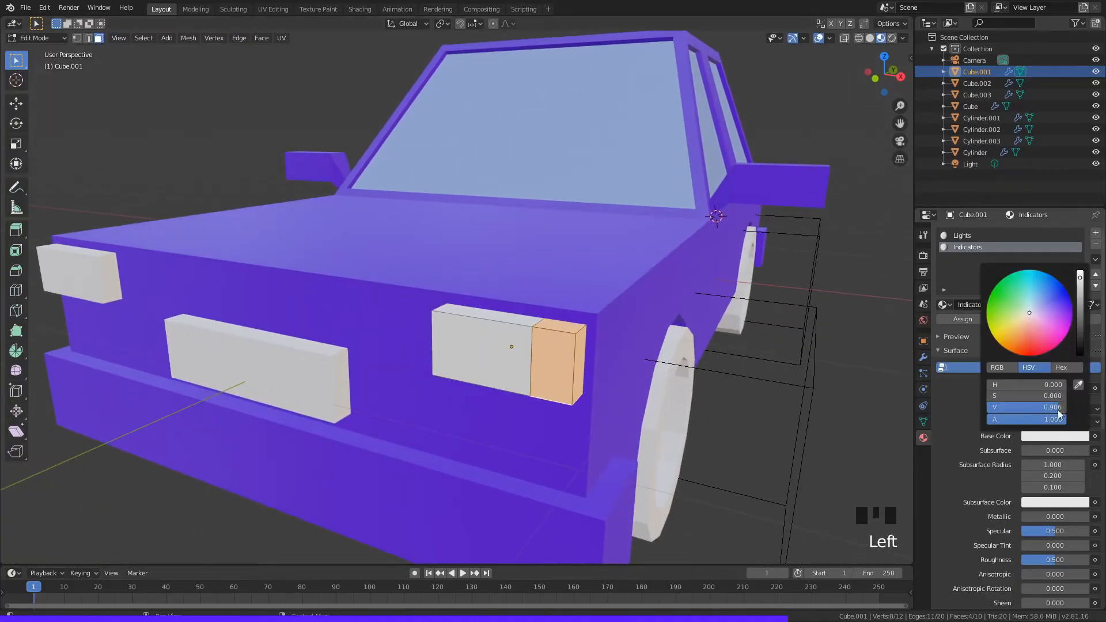
left_click_drag(1025, 330, 1023, 348)
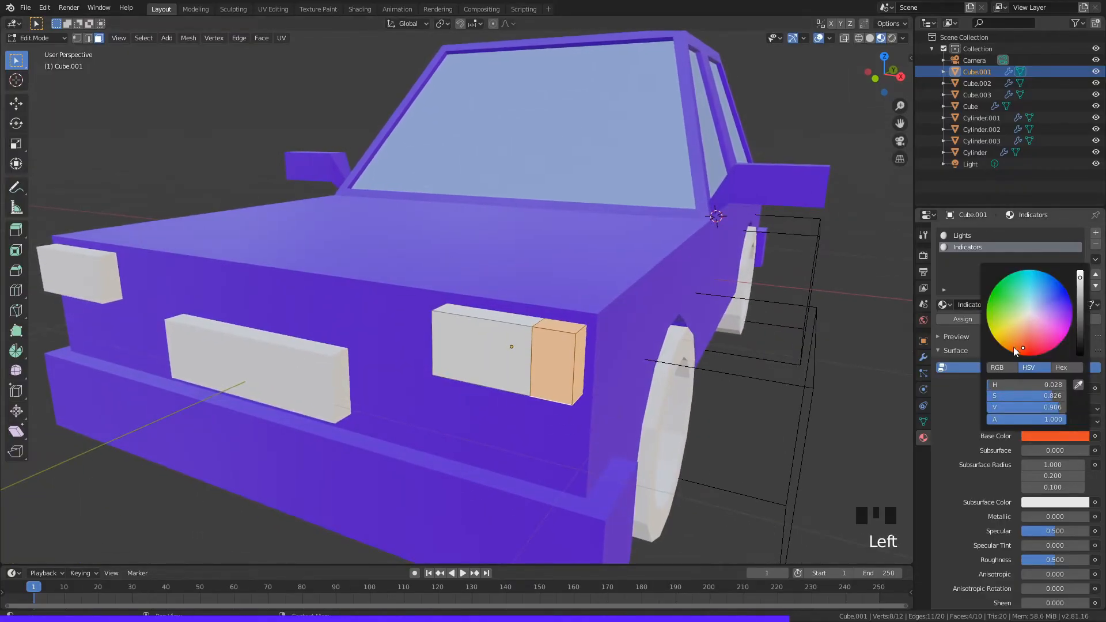
left_click(963, 319)
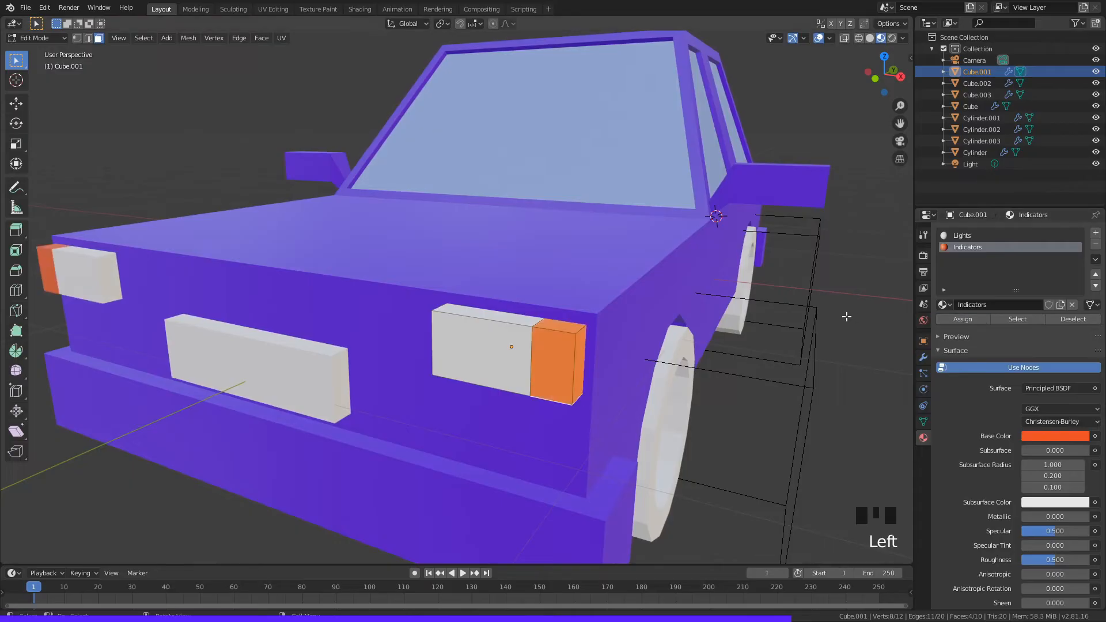
Step: Return to Object Mode and shift the Indicators base color to orange with hue 0.067 and saturation 0.818
key("Tab")
scroll(832, 319, "down", 2)
middle_click_drag(824, 321, 769, 318)
left_click(1056, 420)
left_click_drag(1023, 337, 1015, 331)
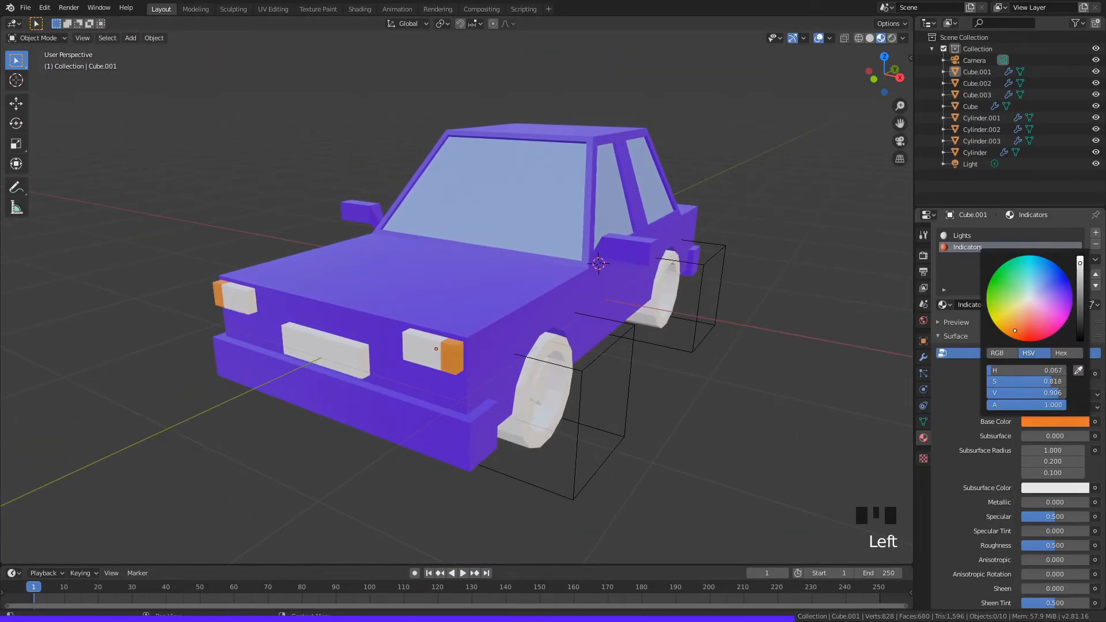
Step: Give the central front block a new material named Number Plate
middle_click_drag(721, 355, 472, 275)
scroll(499, 342, "up", 2)
left_click(387, 283)
left_click(983, 310)
double_click(1003, 282)
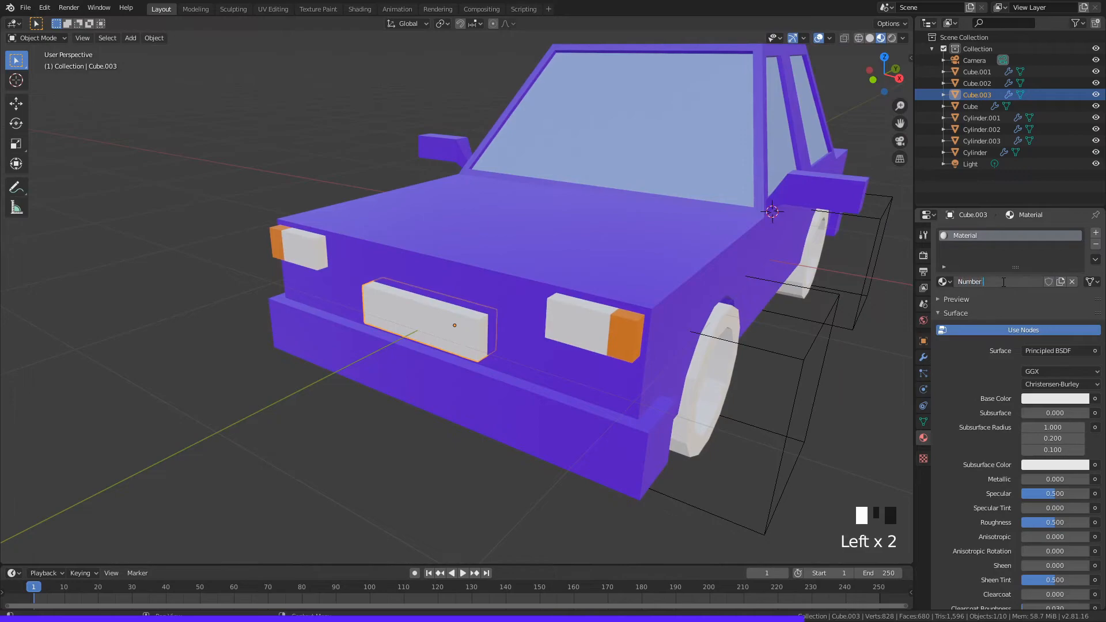
Step: Set the Number Plate material's base color to yellow and deselect the block
left_click(1051, 398)
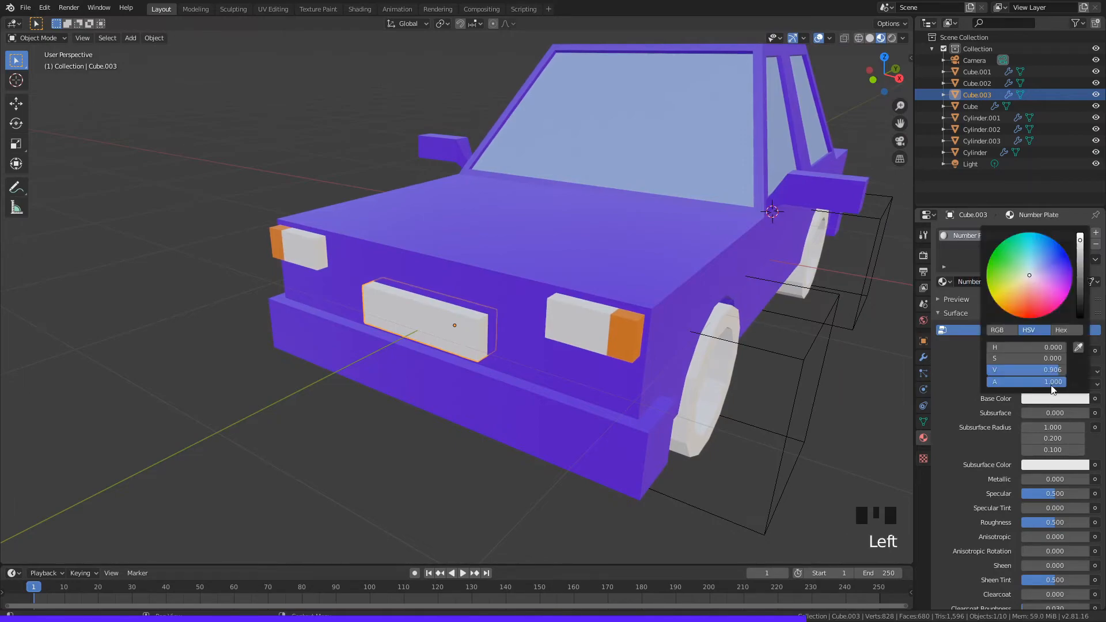
left_click_drag(1017, 286, 1005, 297)
middle_click_drag(768, 386, 525, 269)
left_click(807, 359)
Step: Give the front wheel a new material named Tire with a near-black base color of value 0.087
scroll(646, 334, "up", 3)
left_click(647, 341)
scroll(534, 277, "up", 2)
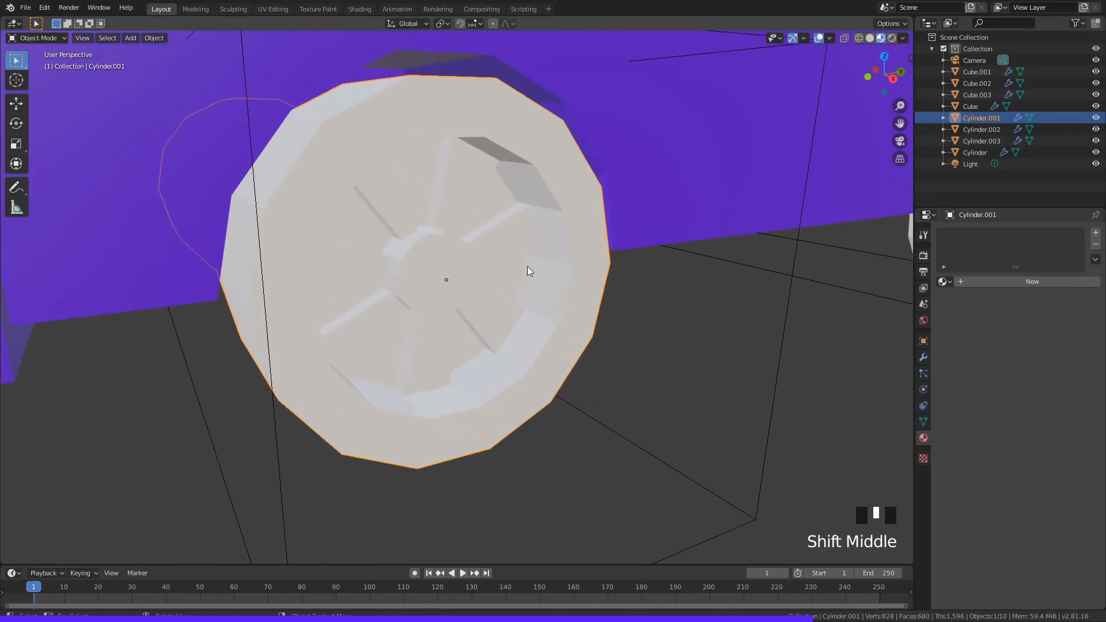
left_click(1014, 283)
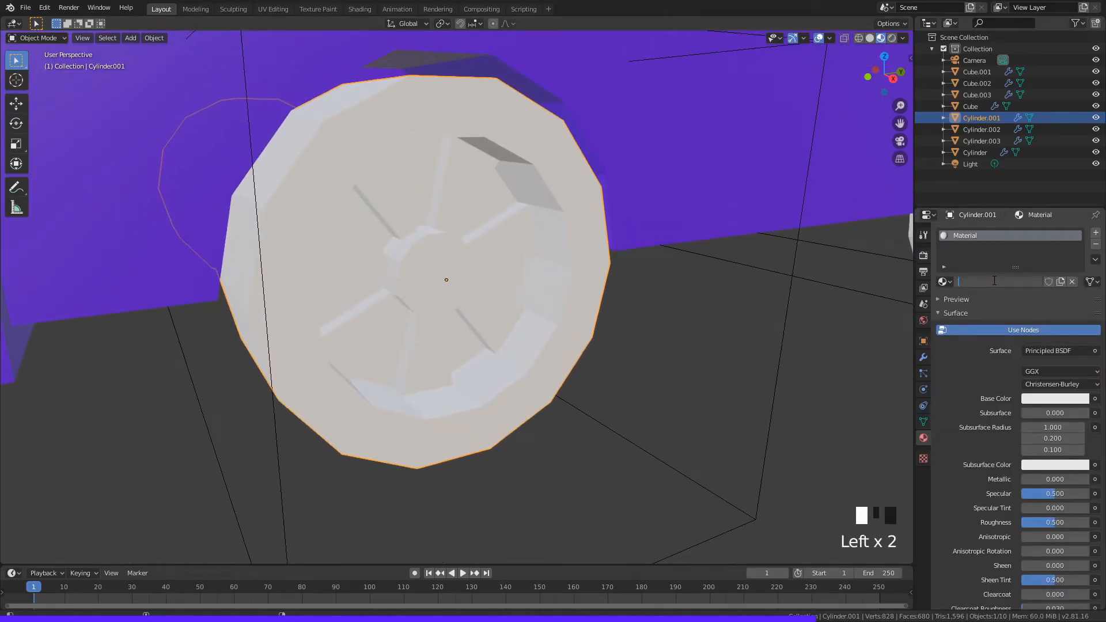
left_click(1054, 398)
left_click_drag(1084, 266, 1080, 308)
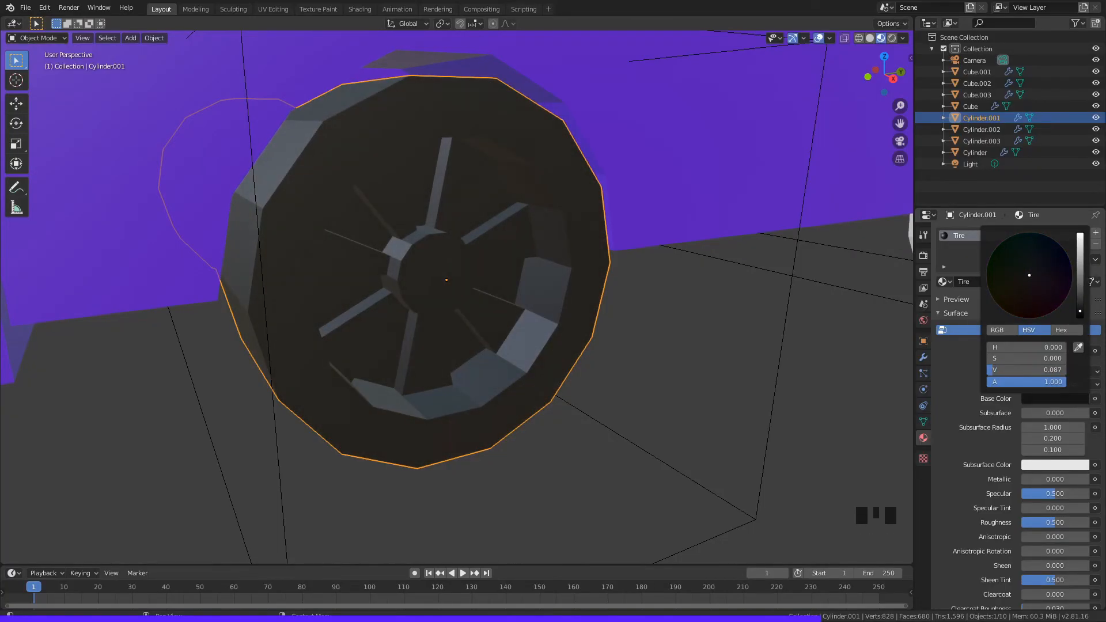
left_click(845, 316)
middle_click_drag(844, 317, 723, 343)
scroll(724, 343, "up", 2)
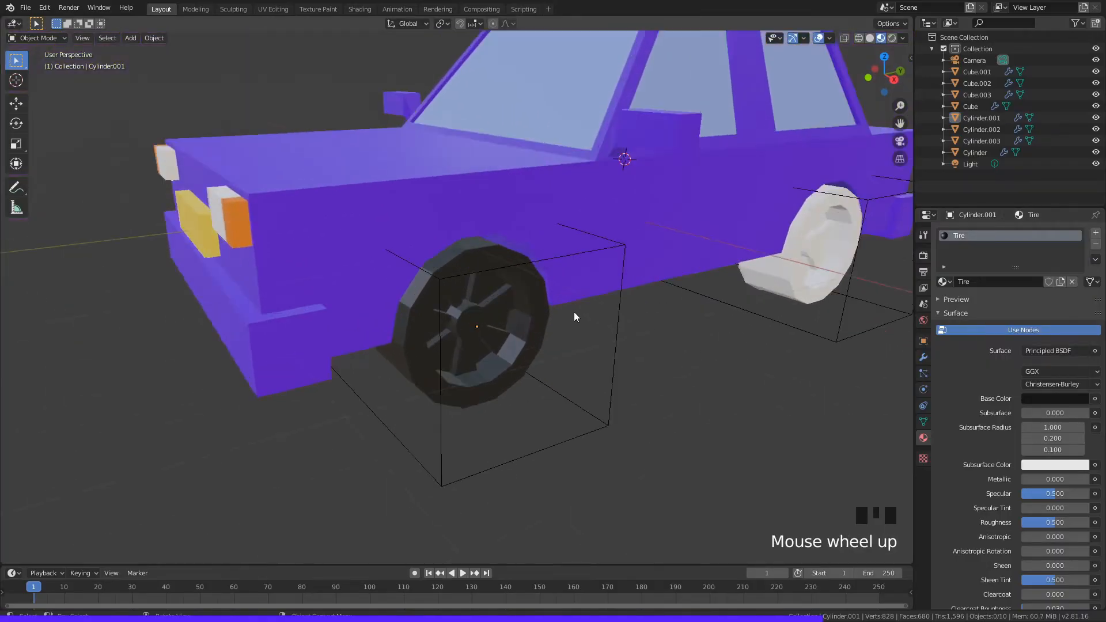
scroll(425, 296, "down", 1)
scroll(423, 296, "up", 3)
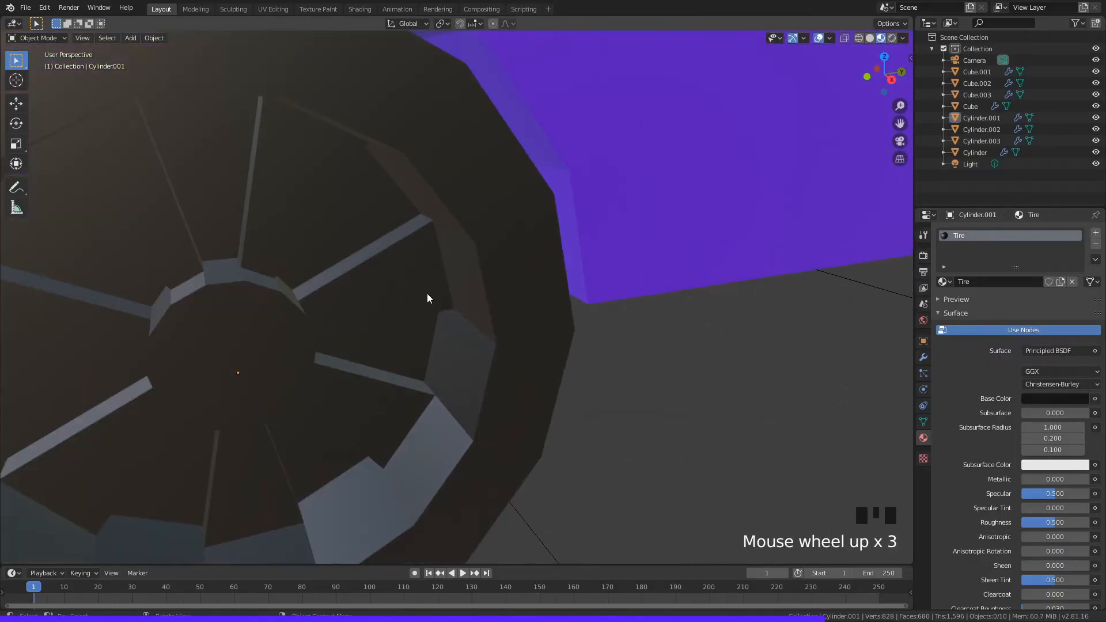
Step: Enter Edit Mode on the front wheel and add a second material slot with a new material named Chrome
middle_click_drag(427, 296, 510, 258, "shift")
left_click(509, 258)
scroll(565, 257, "down", 3)
key("Tab")
scroll(565, 257, "up", 3)
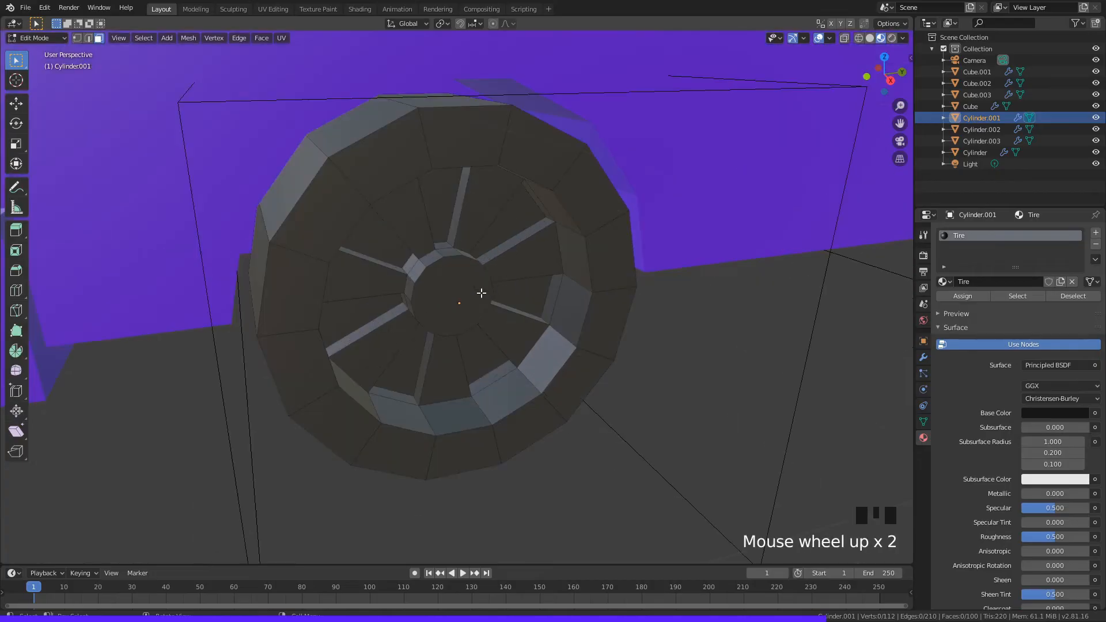
left_click(1095, 233)
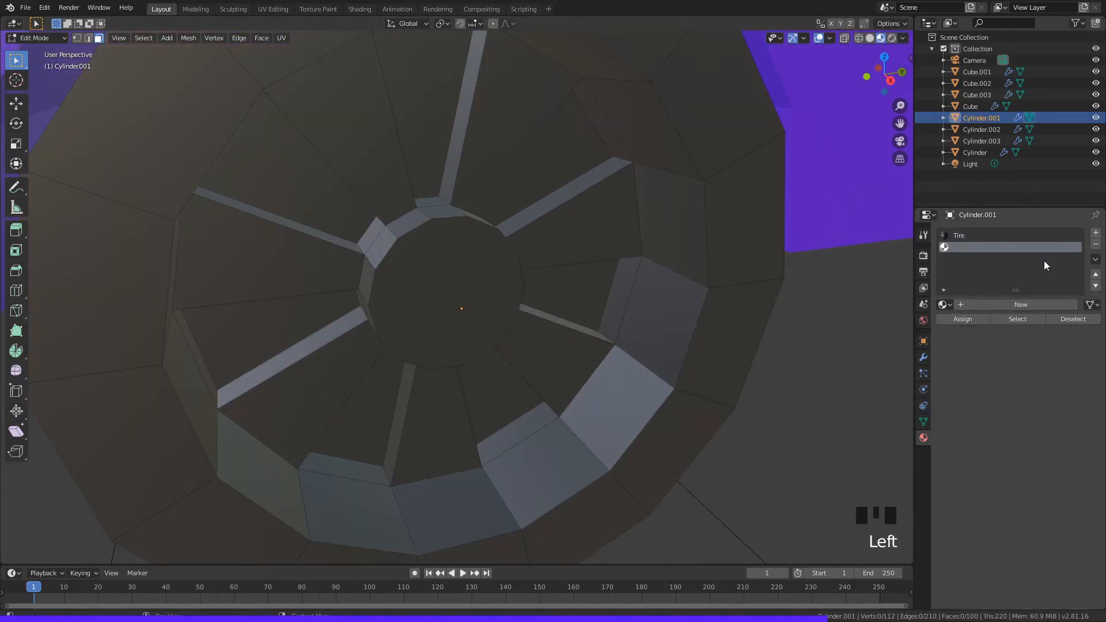
left_click(1001, 305)
left_click(1002, 305)
type("Chro")
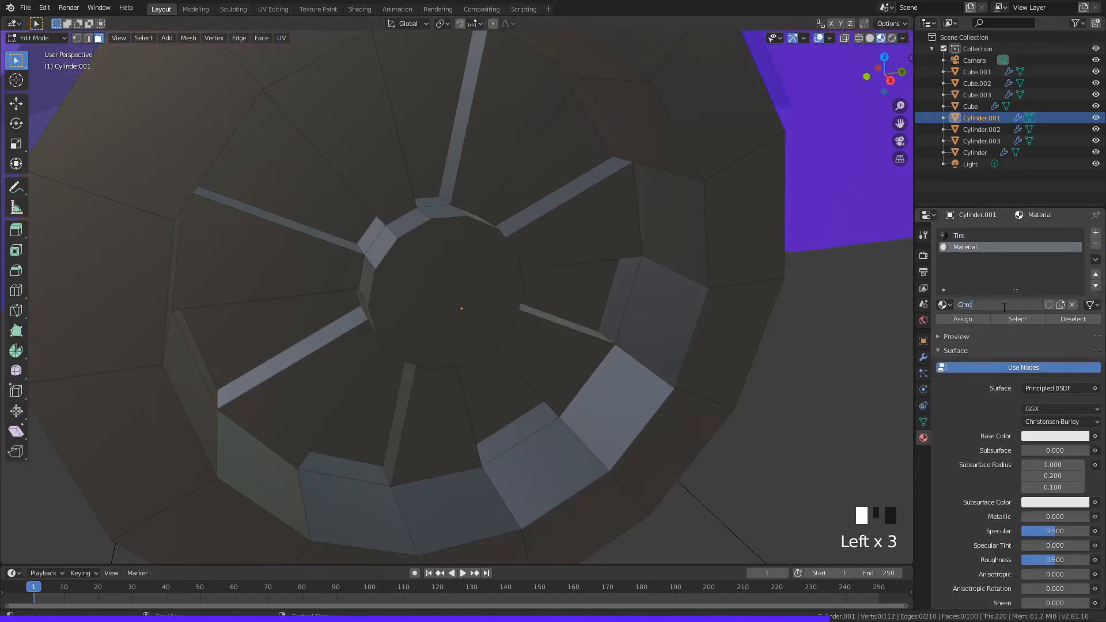
type("me")
key("Return")
Step: Select the front and side faces of the first spokes around the front wheel's hub
scroll(600, 284, "down", 2)
scroll(554, 283, "up", 2)
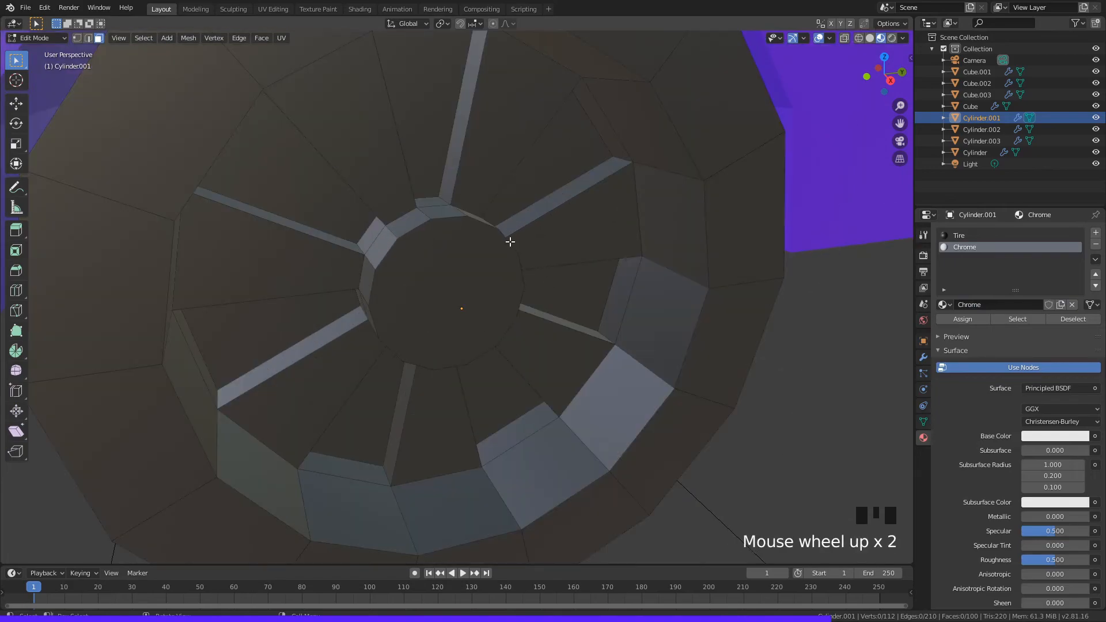
left_click(459, 141)
left_click(500, 136, "shift")
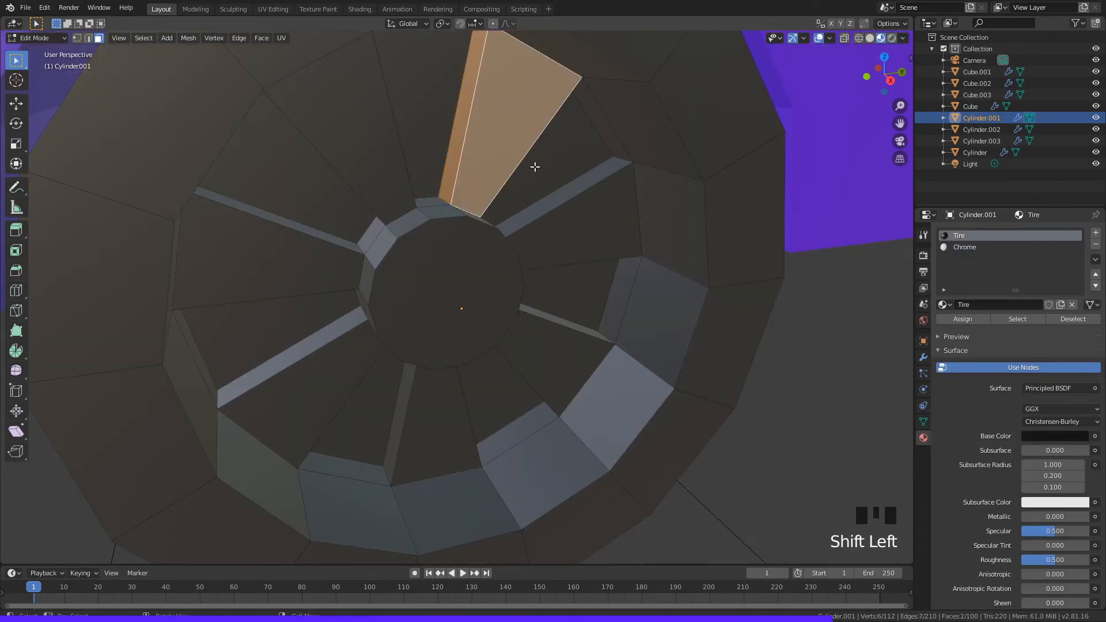
middle_click_drag(533, 167, 430, 167)
scroll(548, 173, "up", 3)
scroll(426, 137, "up", 1, "shift")
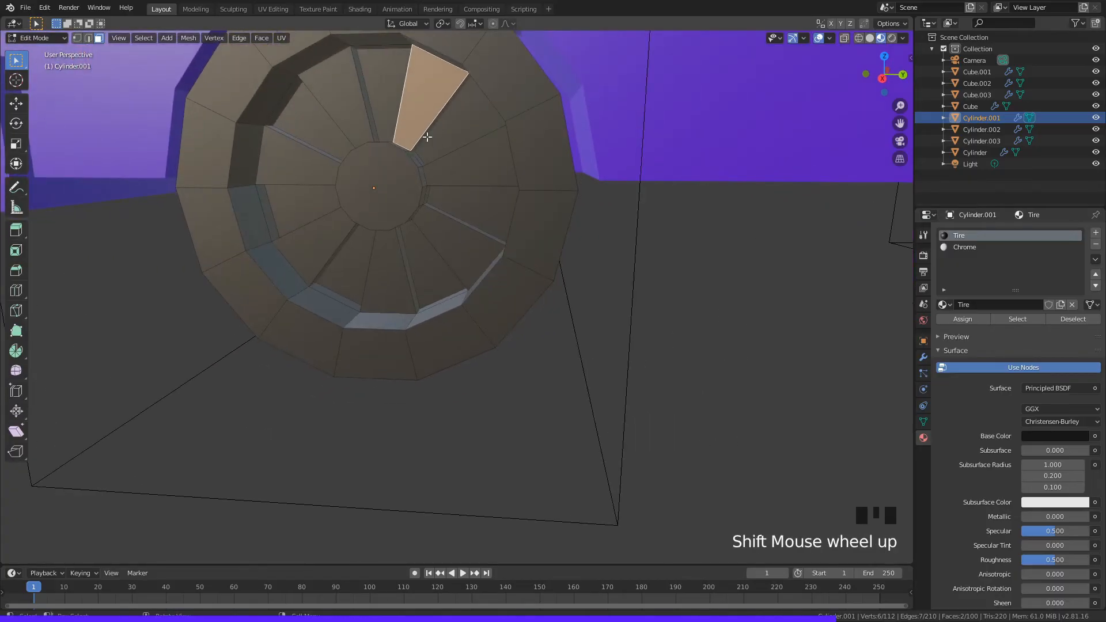
middle_click(427, 137, "alt")
scroll(469, 257, "up", 5)
middle_click_drag(468, 257, 514, 306)
left_click(511, 323, "shift")
middle_click(513, 295)
left_click(513, 300, "shift")
left_click(523, 346, "shift")
Step: Extend the selection to the front and side faces of all the remaining spokes
middle_click_drag(522, 346, 509, 444)
left_click(506, 382, "shift")
left_click(504, 398, "shift")
left_click(475, 418, "shift")
left_click(450, 450, "shift")
left_click(424, 451, "shift")
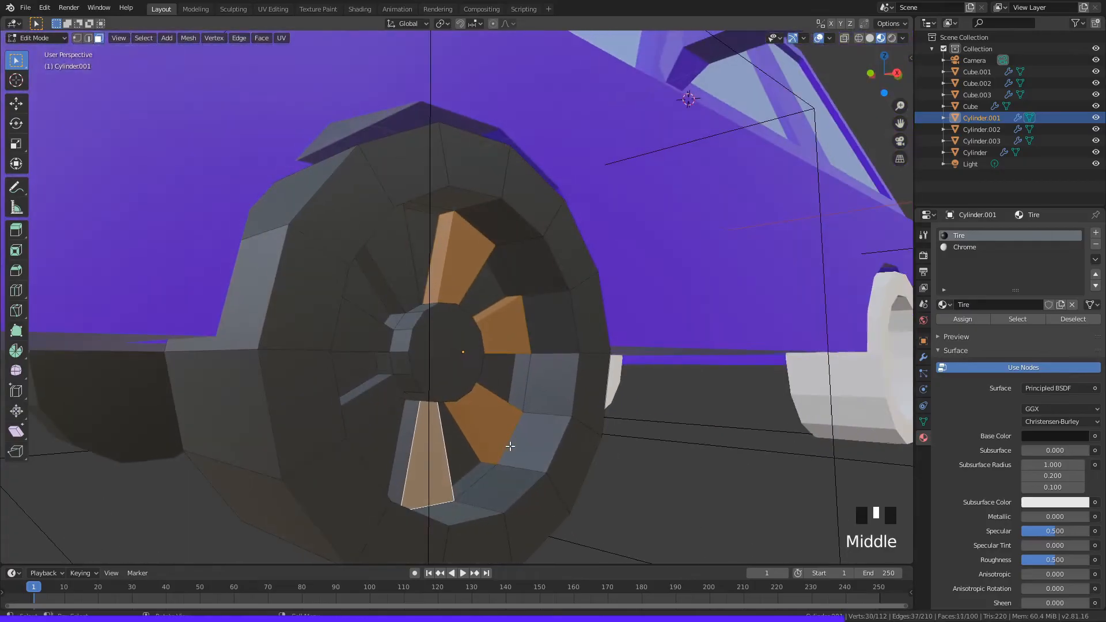
left_click(400, 436, "shift")
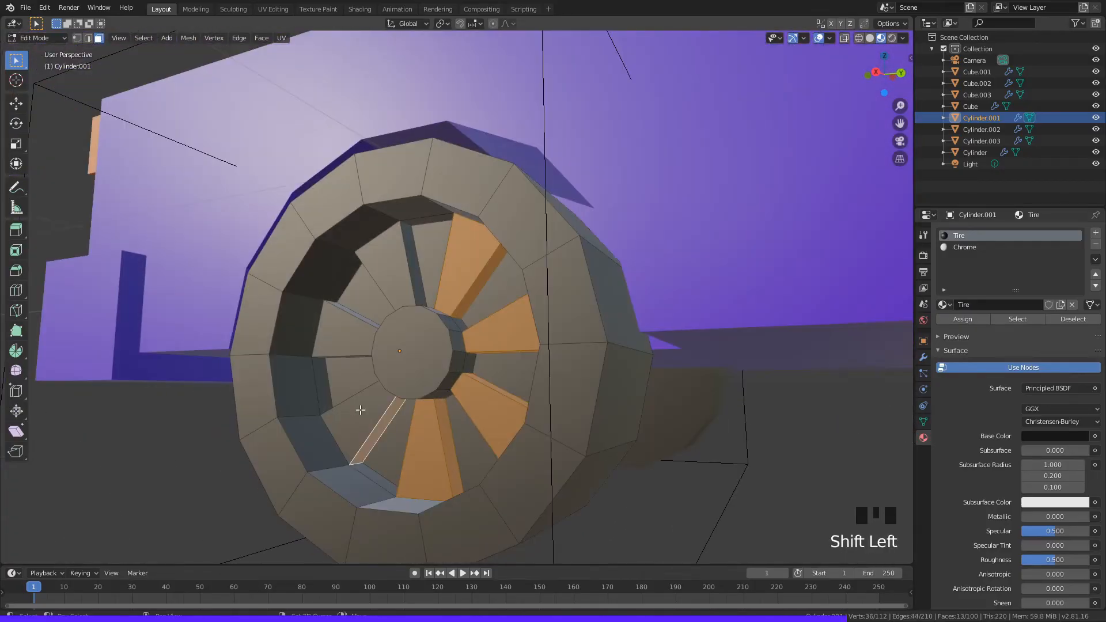
middle_click_drag(360, 410, 339, 358)
middle_click_drag(351, 317, 493, 355)
left_click(378, 292, "shift")
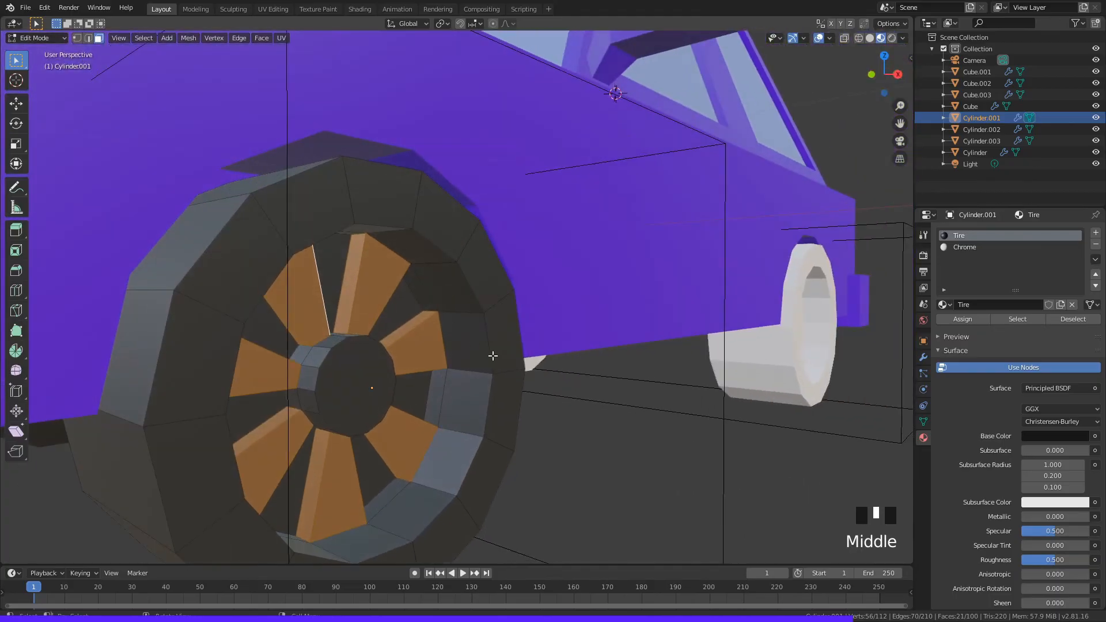
left_click(466, 399, "alt+shift")
left_click(467, 349, "alt+shift")
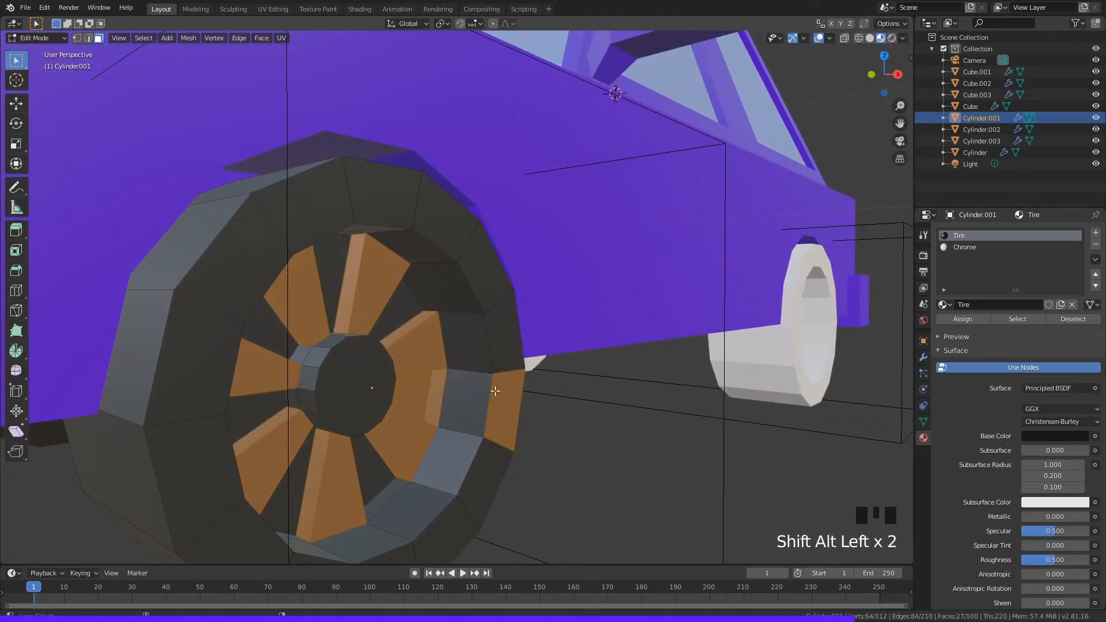
key("ctrl+z")
key("ctrl+z")
key("ctrl+z")
Step: Assign the Chrome material to the selected spoke faces and clear the selection
middle_click_drag(531, 414, 969, 398)
left_click(966, 320)
left_click(972, 247)
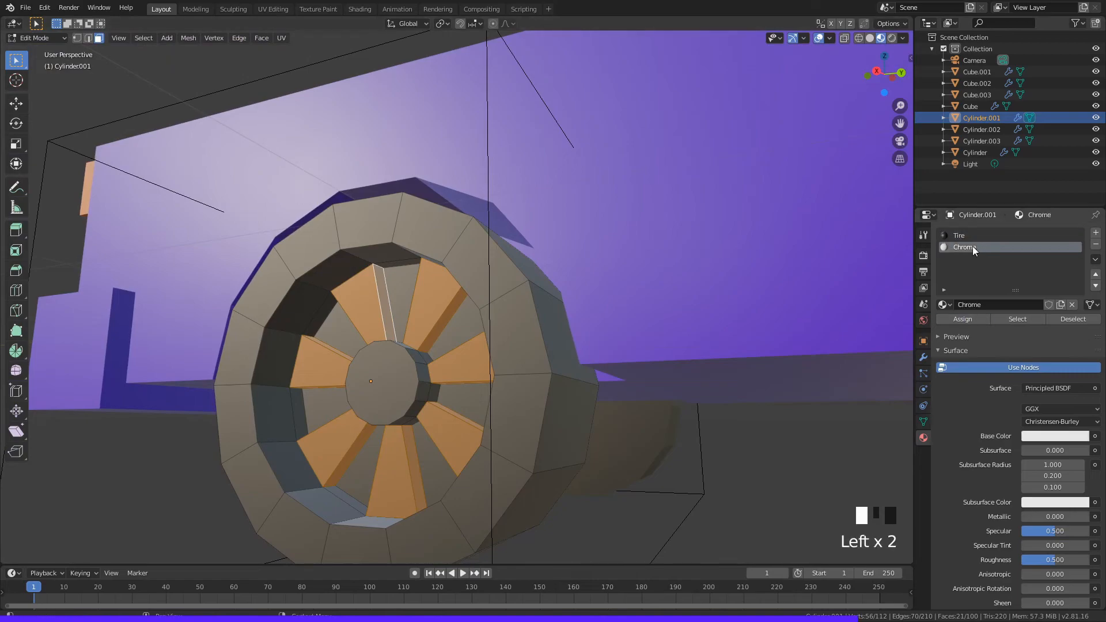
left_click(973, 320)
middle_click_drag(825, 328, 554, 325)
key("alt+a")
Step: Select the central hub's front face and surrounding side faces and assign the Chrome material to them
scroll(568, 311, "up", 2)
left_click(522, 281)
left_click(446, 290, "alt+shift")
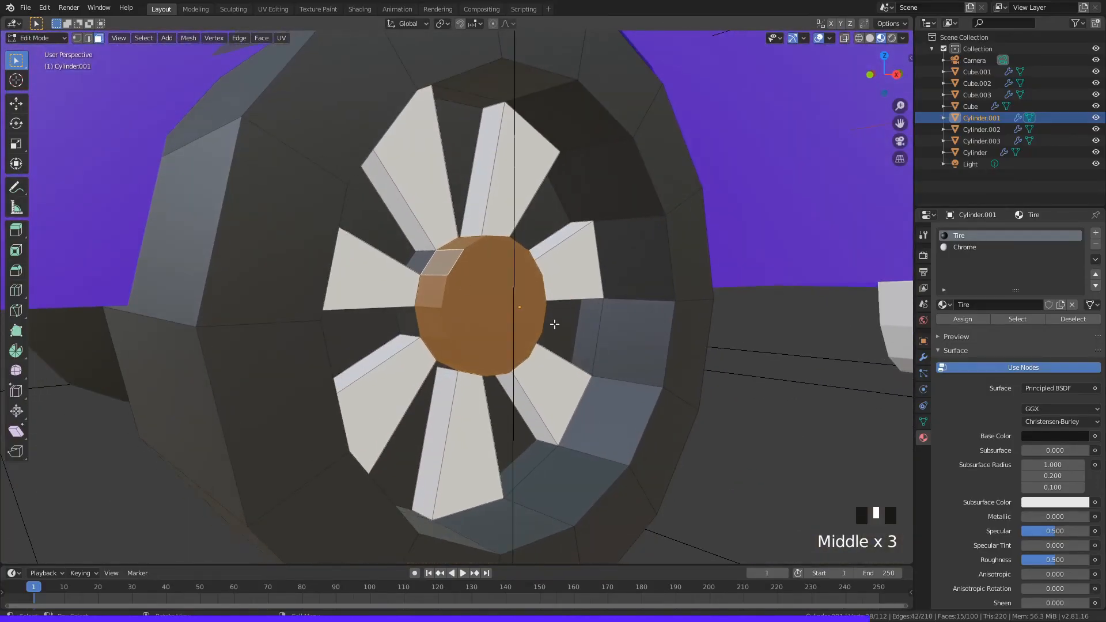
middle_click_drag(423, 261, 375, 314, "shift")
left_click(420, 264, "shift")
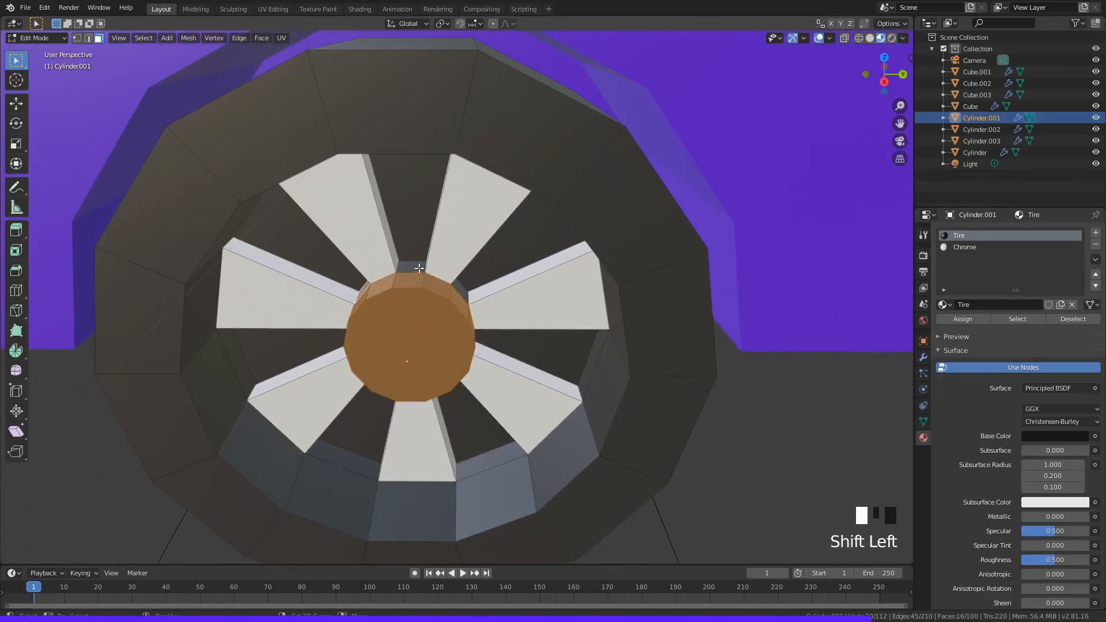
middle_click_drag(420, 265, 501, 311)
left_click(488, 296, "shift")
left_click(496, 357, "shift")
left_click(449, 417, "shift")
middle_click_drag(449, 417, 371, 395)
left_click(332, 343, "shift")
middle_click_drag(419, 293, 427, 351)
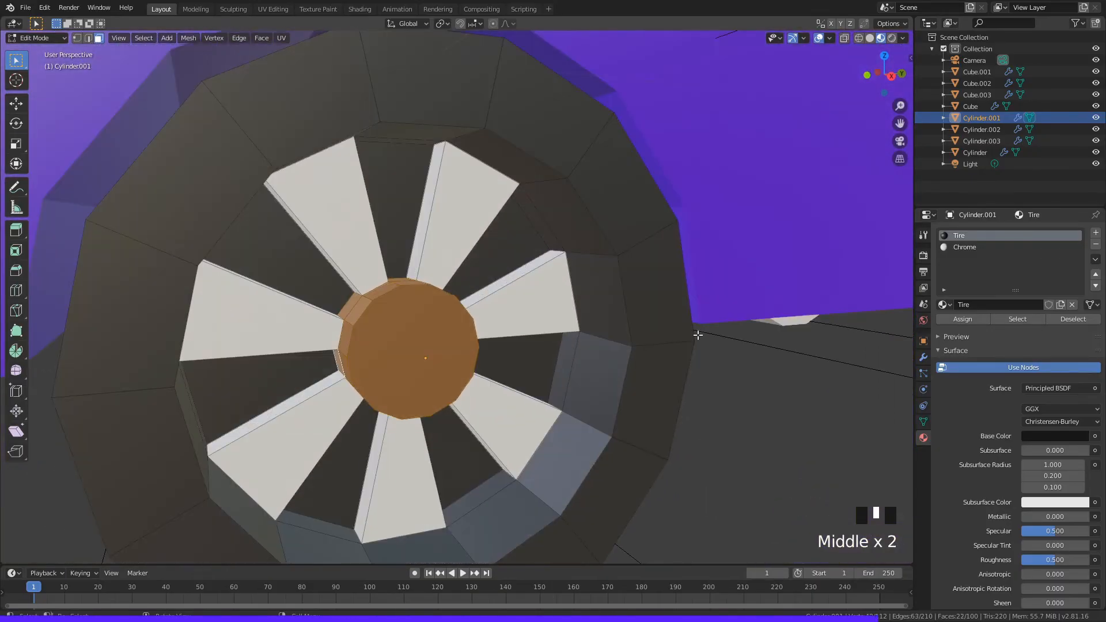
left_click(973, 247)
scroll(676, 372, "down", 2)
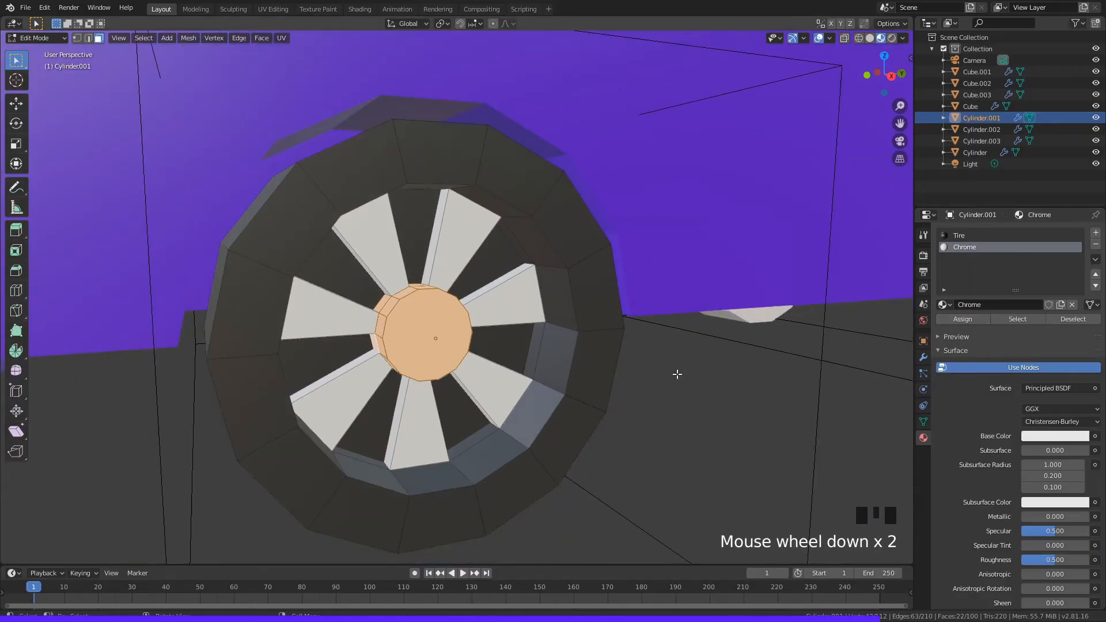
Step: Assign Chrome to the face loop of the inner rim around the spokes and return to Object Mode
middle_click_drag(676, 372, 527, 258)
left_click(657, 333)
left_click(555, 320, "alt")
left_click(550, 360)
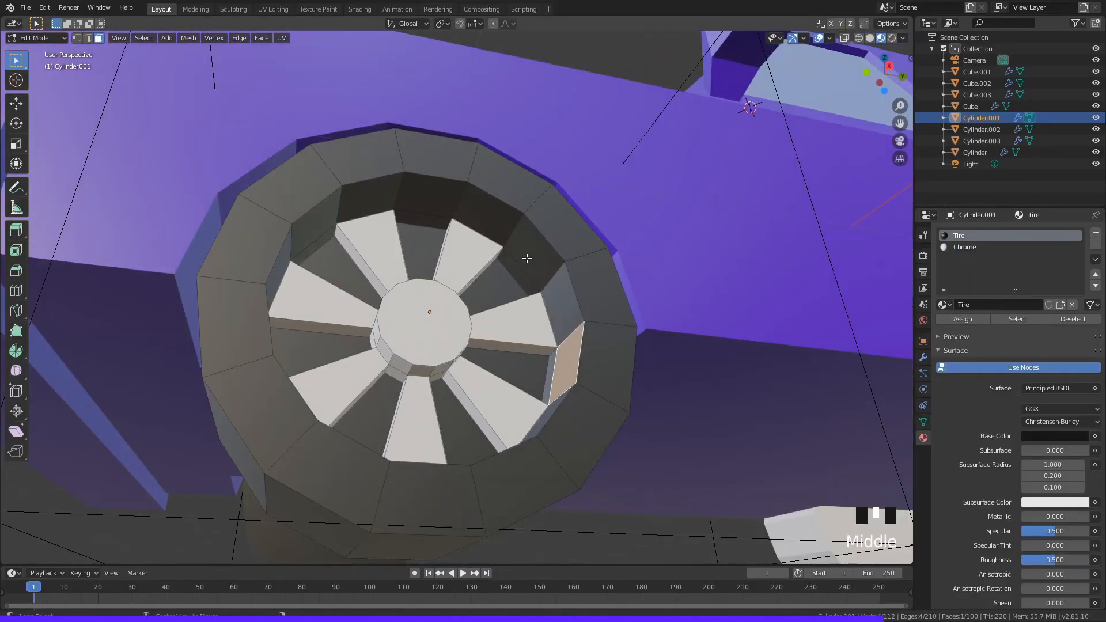
left_click(526, 258, "alt")
middle_click_drag(595, 300, 616, 369)
left_click(580, 352)
left_click(555, 354, "alt+shift")
left_click(548, 352)
left_click(579, 356, "alt+shift")
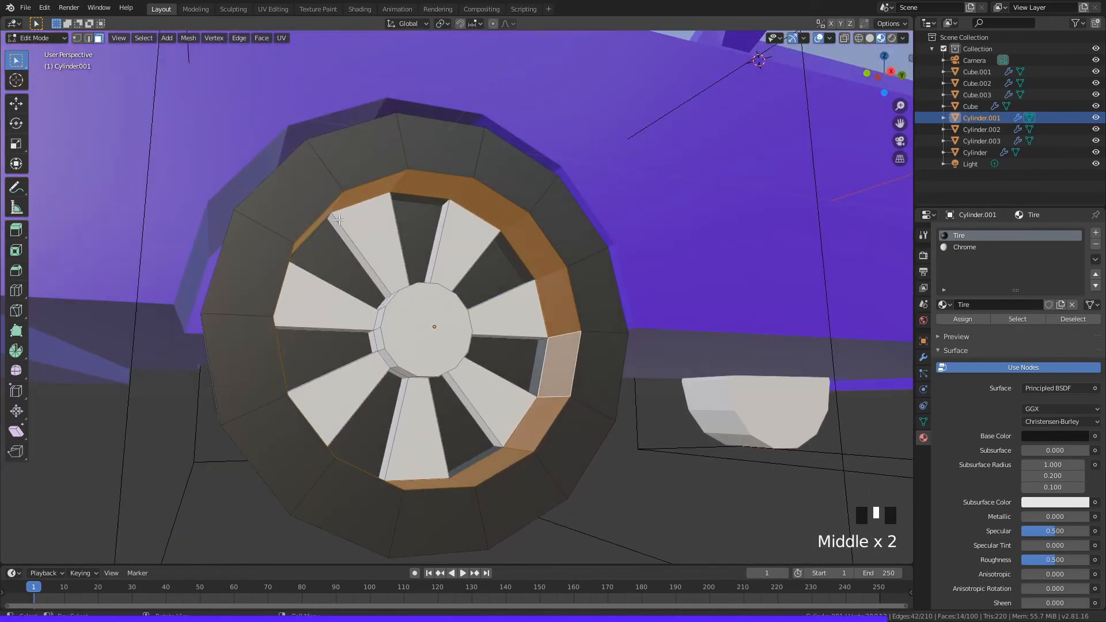
left_click(967, 247)
left_click(959, 319)
key("Tab")
Step: Inspect the front wheel's tire, rim and spokes from several angles
scroll(695, 427, "down", 3)
left_click(689, 437)
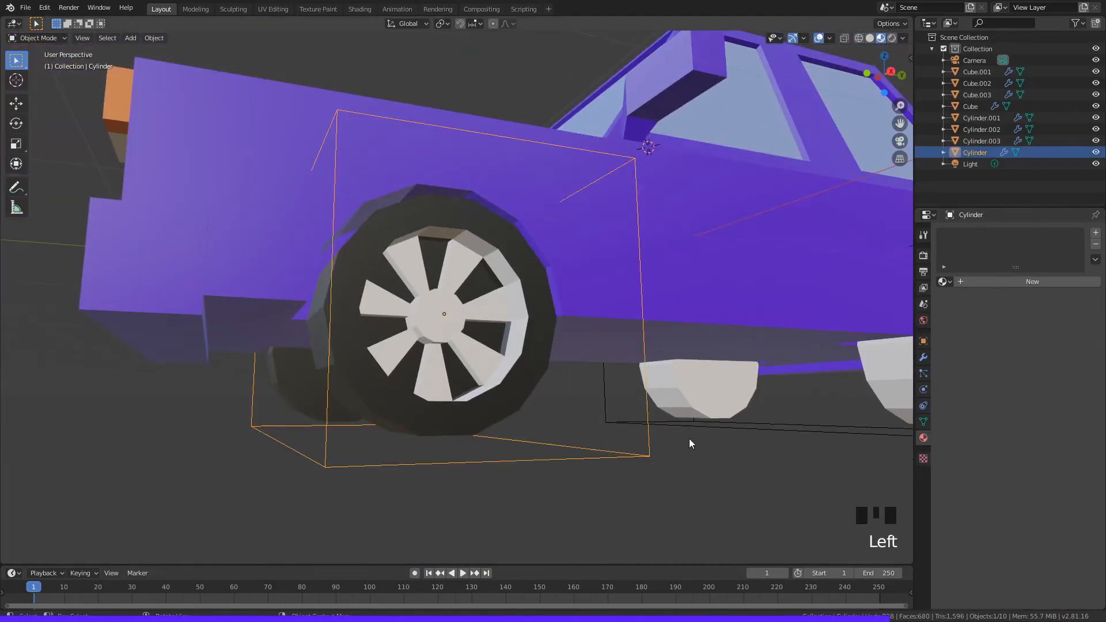
middle_click_drag(691, 443, 691, 395)
left_click(726, 407)
scroll(724, 399, "down", 4)
scroll(610, 380, "up", 5)
middle_click_drag(610, 380, 568, 313)
scroll(494, 328, "down", 1)
middle_click_drag(494, 329, 493, 308)
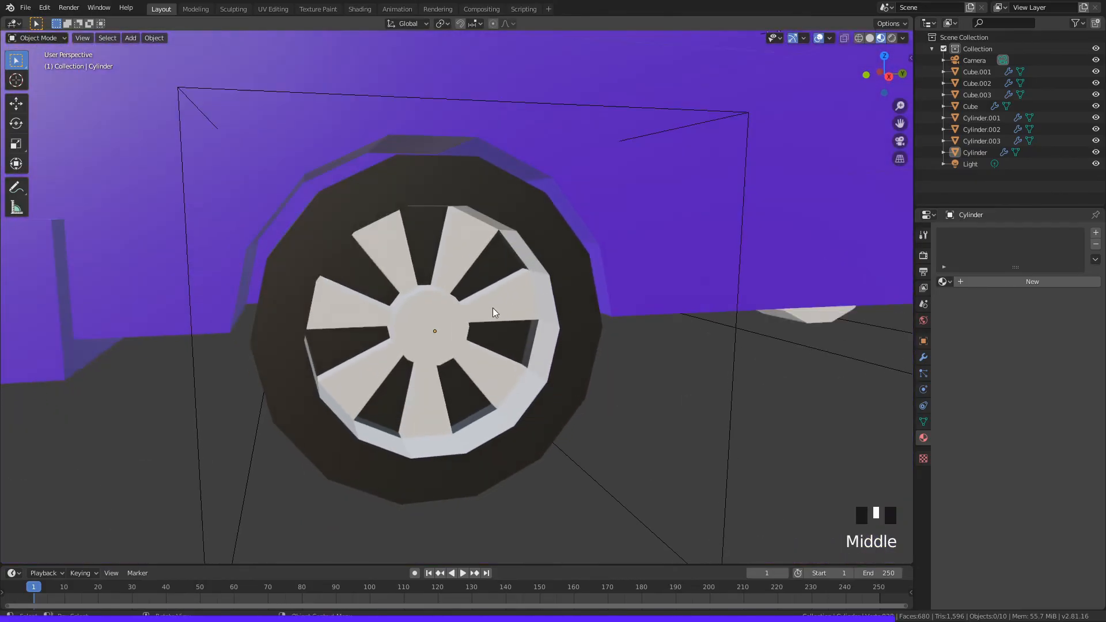
Step: Select the front wheel and darken the Chrome base color to a grey with value 0.567
left_click(570, 265)
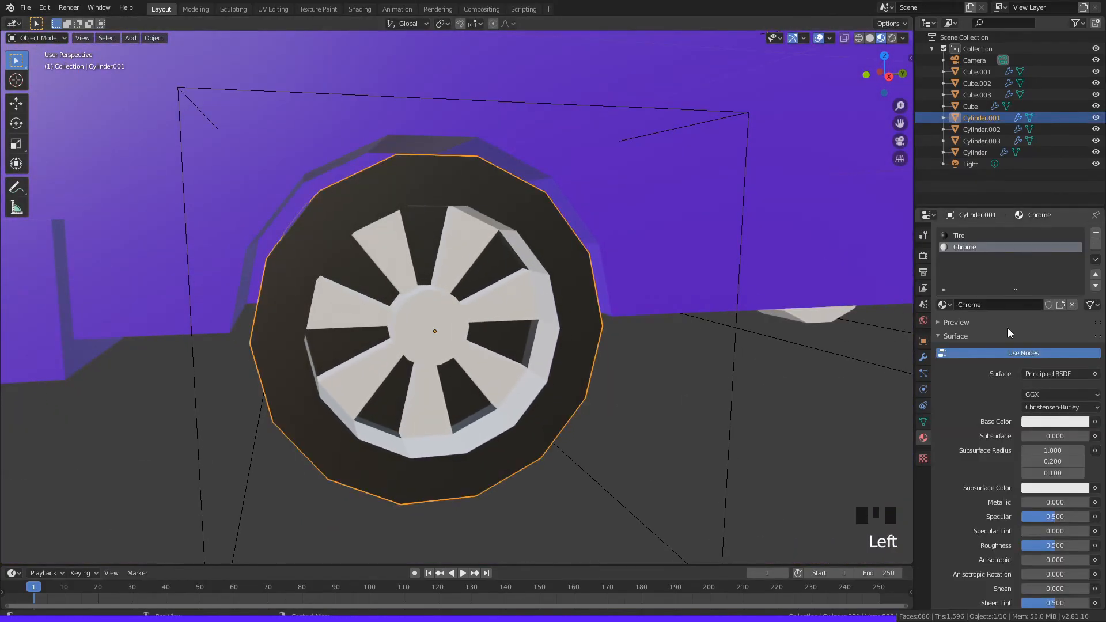
left_click(1054, 431)
left_click_drag(1080, 260, 1080, 293)
Step: Set the Chrome material's roughness to 0.2 and fine-tune the brightness of its grey base color
scroll(1039, 494, "down", 1)
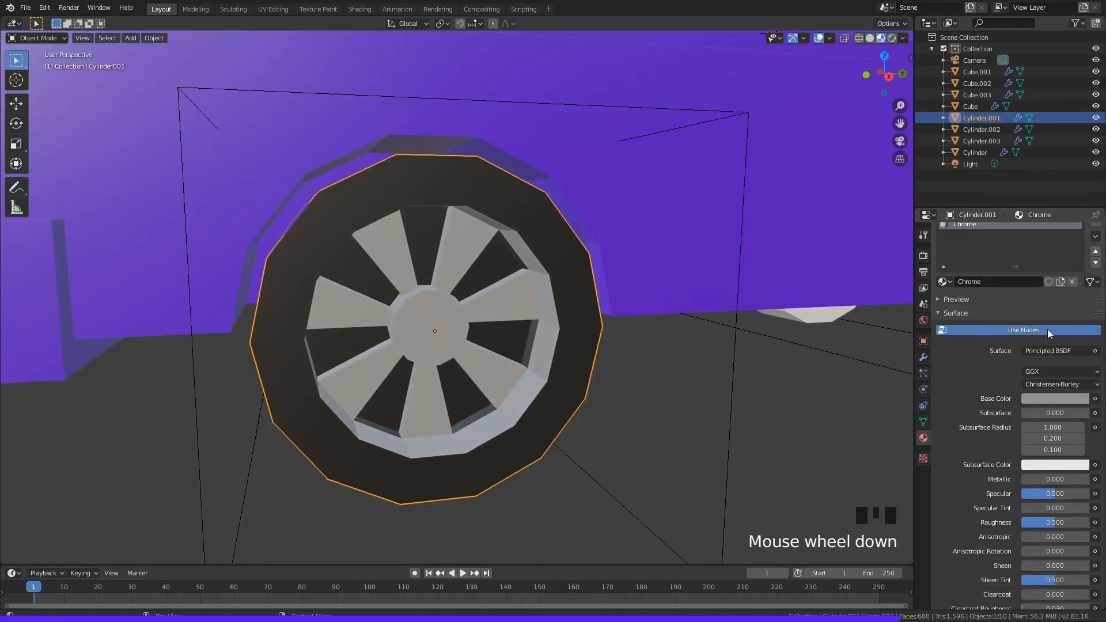
double_click(1061, 523)
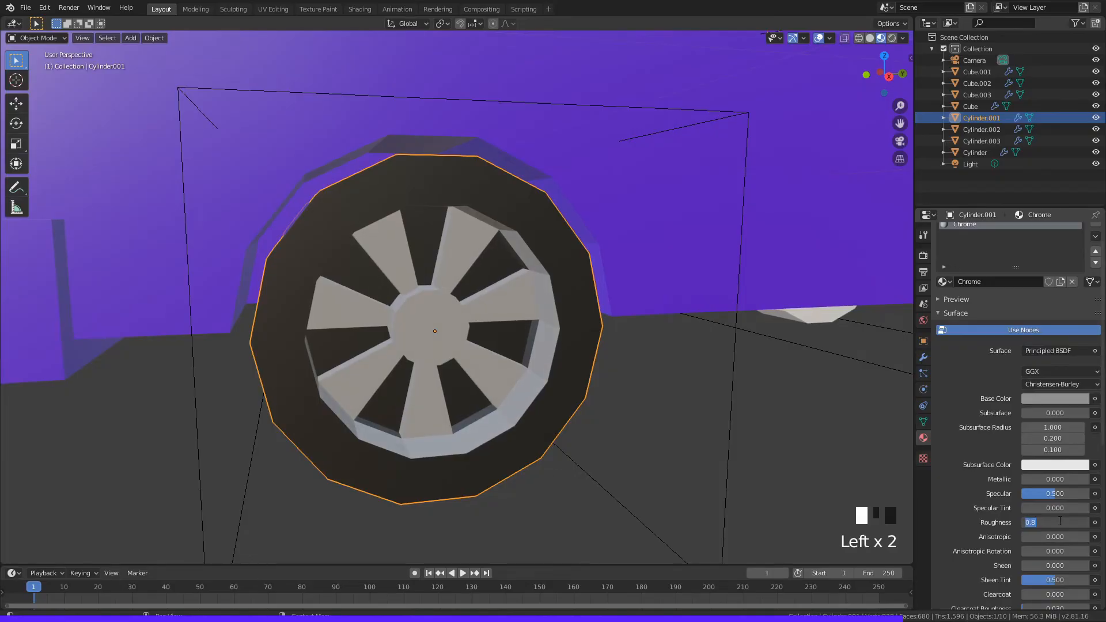
type("0.2")
key("Return")
middle_click_drag(686, 425, 718, 423)
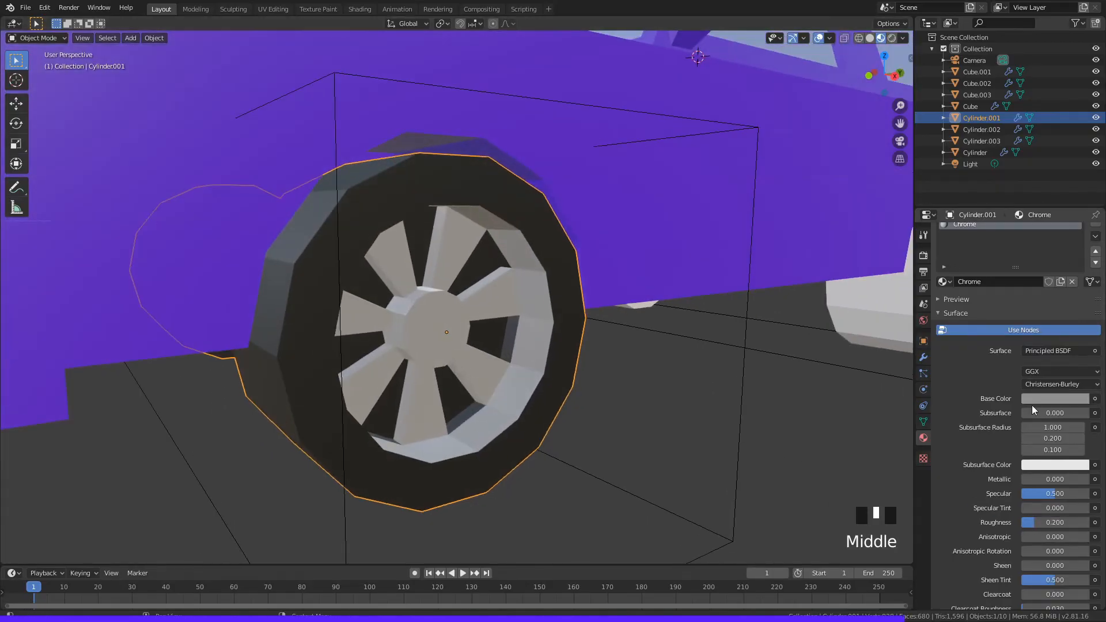
left_click(1055, 398)
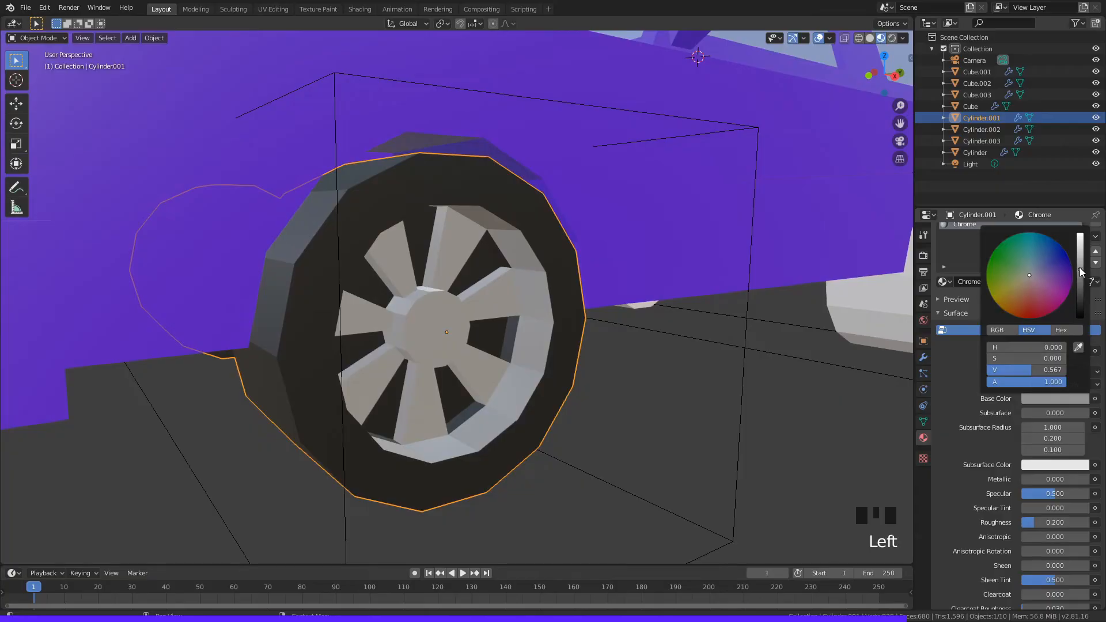
mouse_move(1081, 272)
left_mouse_down()
mouse_move(1080, 260)
mouse_move(1080, 271)
left_mouse_up()
Step: Try to link the front wheel's materials to the white rear wheel
scroll(806, 323, "down", 4)
left_click(789, 326)
middle_click_drag(789, 326, 775, 360)
left_click(775, 361)
scroll(713, 337, "down", 3)
scroll(707, 321, "up", 1)
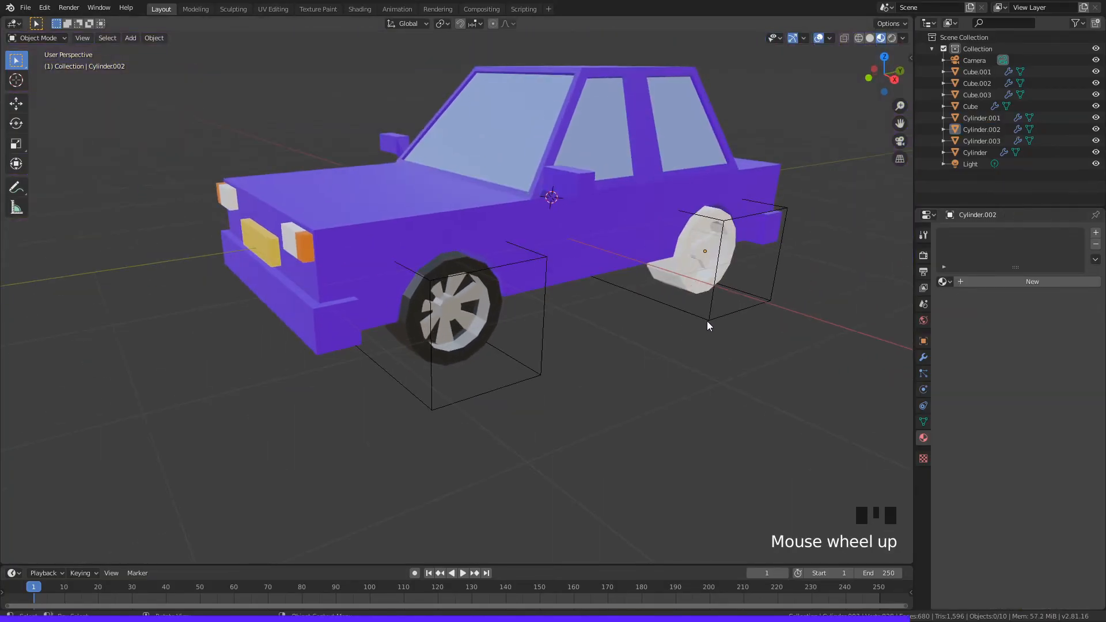
middle_click_drag(679, 324, 726, 360)
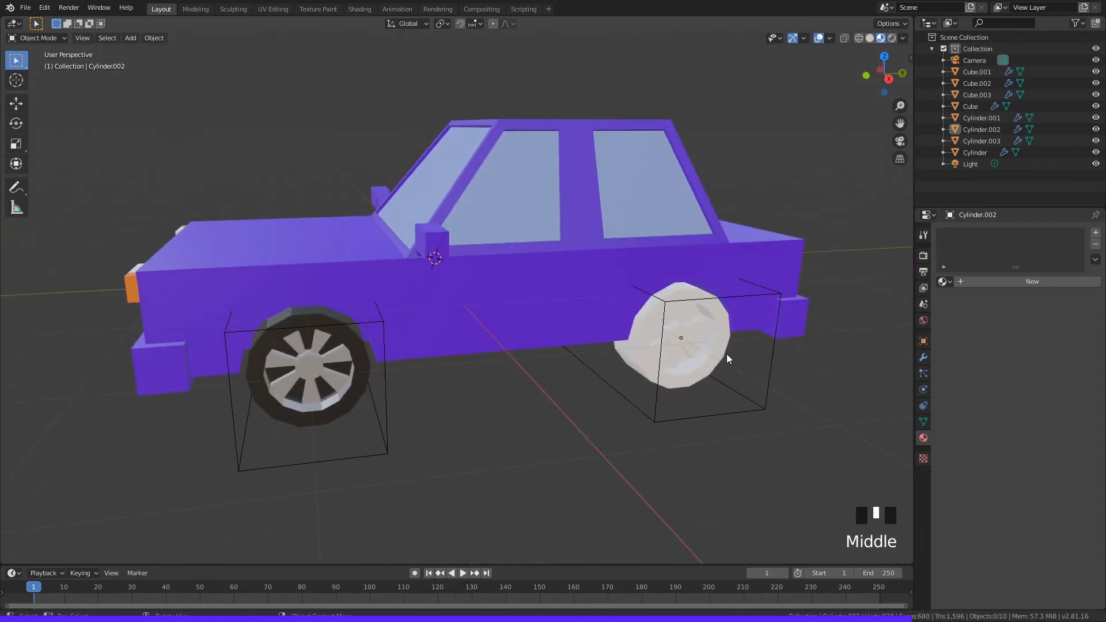
left_click(660, 354)
left_click(340, 382, "shift")
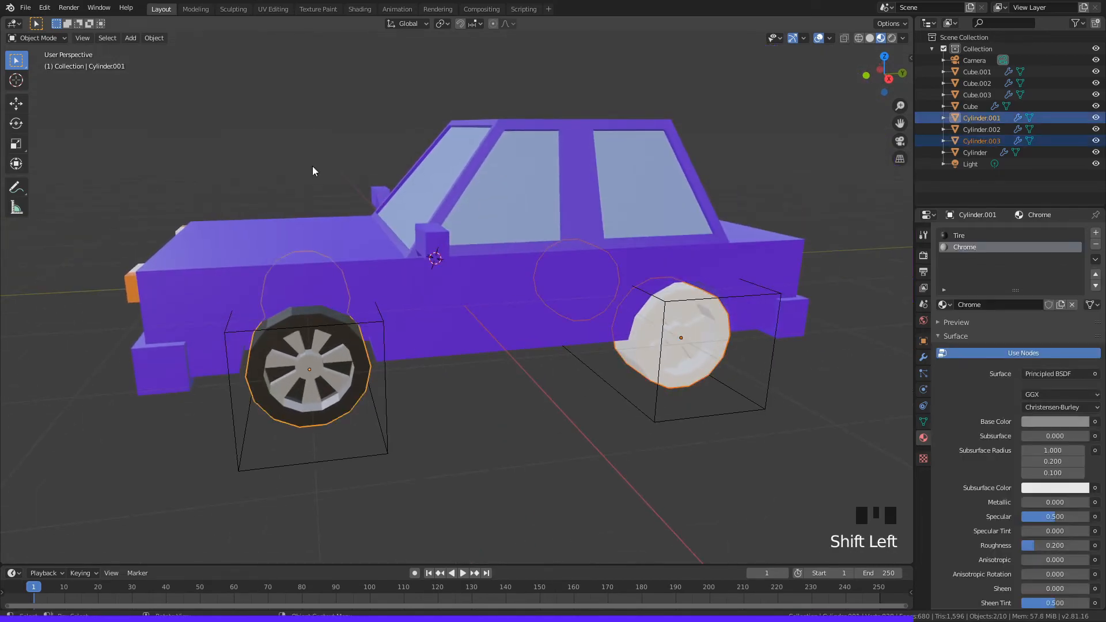
left_click(156, 38)
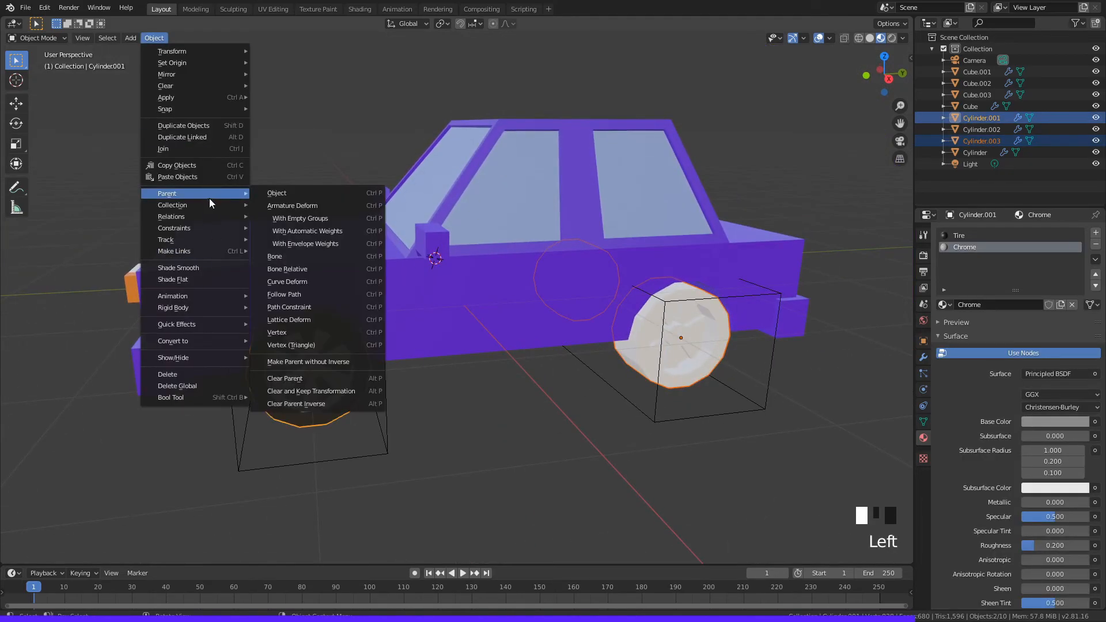
mouse_move(213, 252)
left_click(299, 280)
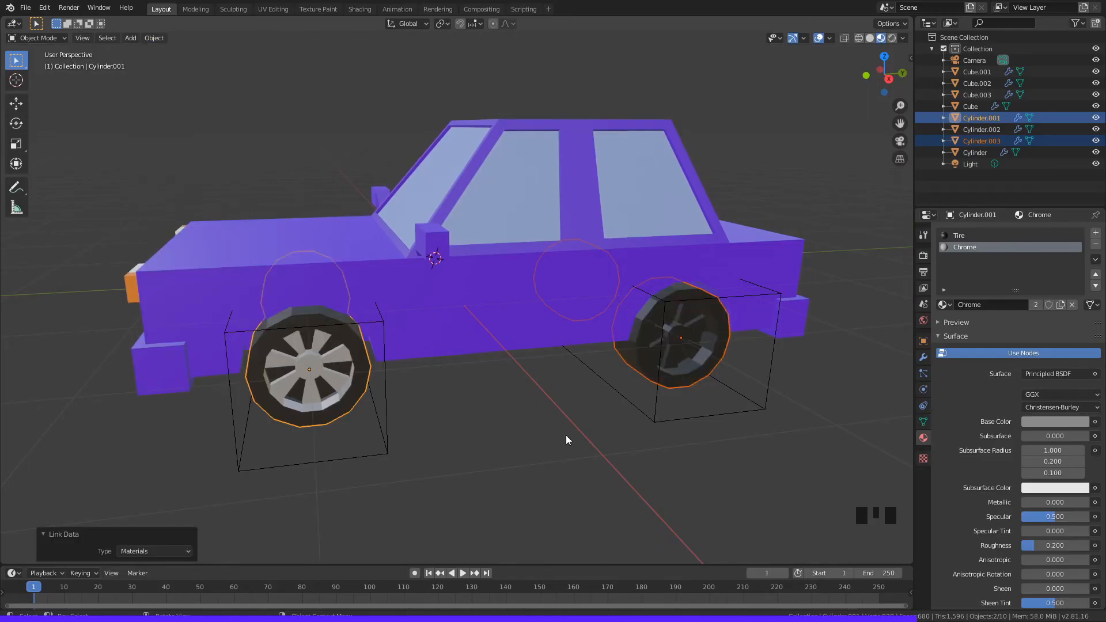
Step: Undo the material link between the front and rear wheels
left_click(565, 435)
middle_click_drag(566, 435, 627, 408)
key("ctrl+z")
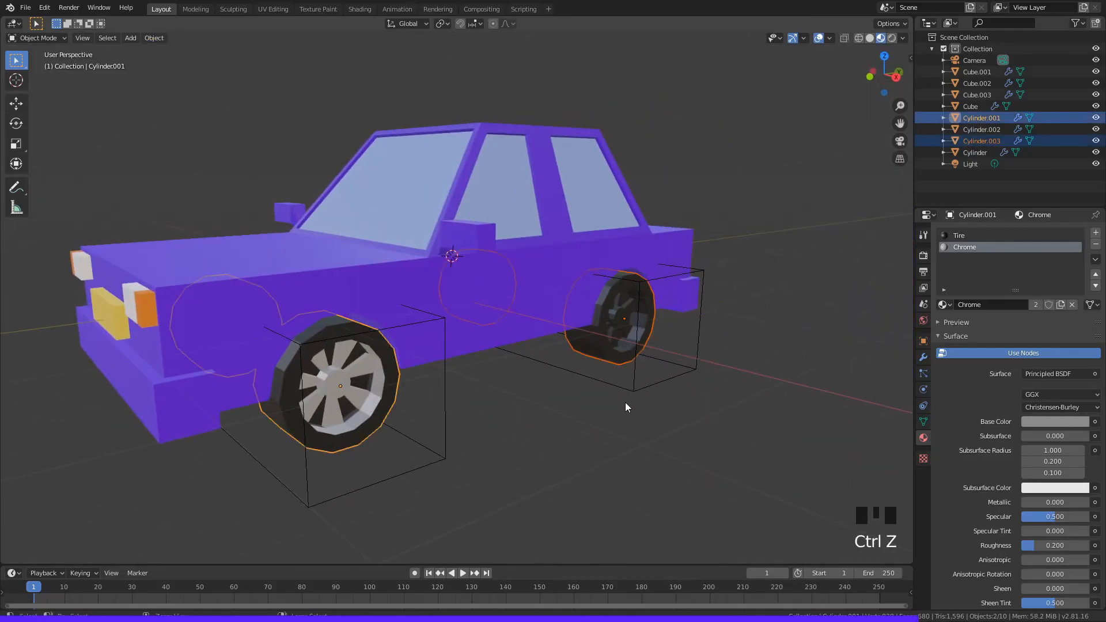
key("ctrl+z")
Step: Delete the rear wheel that has no material
middle_click_drag(695, 409, 755, 394)
left_click(724, 367)
left_click(765, 419)
left_click(740, 375)
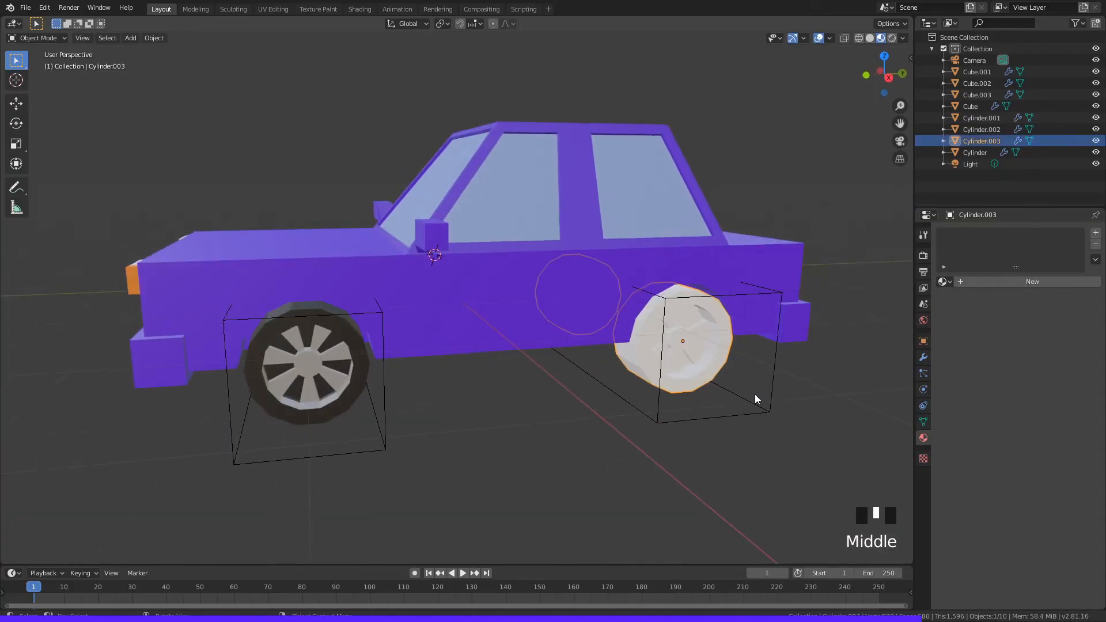
key("Delete")
Step: Duplicate the front wheel in the right side view, place the copy 2.64 m along Y in the rear wheel arch, and deselect it
left_click(343, 367)
middle_click_drag(344, 368, 513, 385)
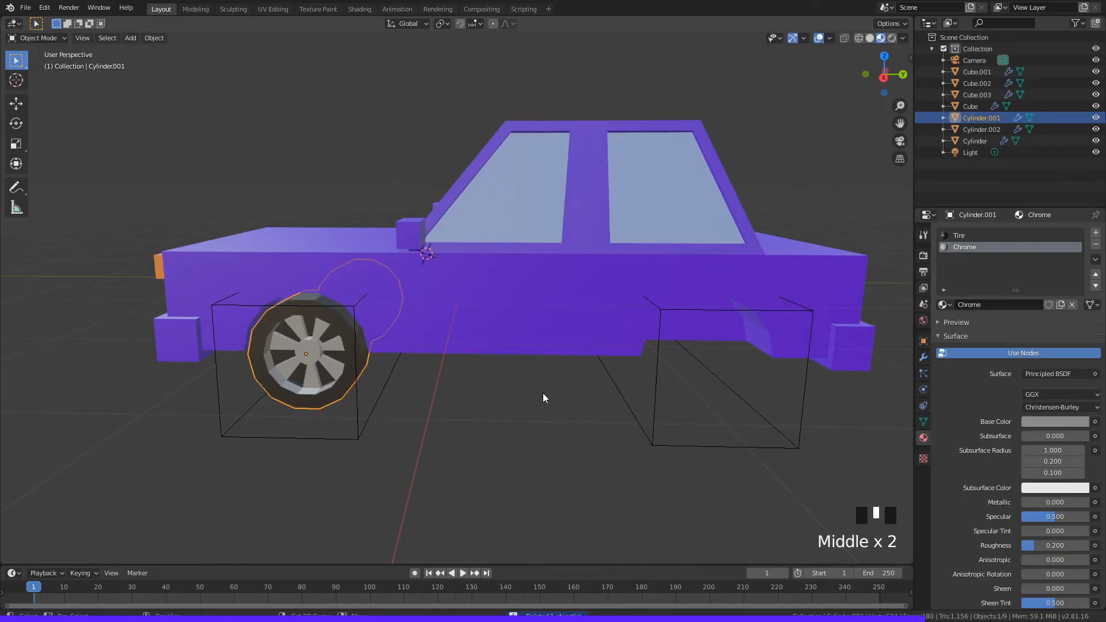
left_click(885, 76)
middle_click_drag(647, 281, 576, 261, "shift")
key("shift+d")
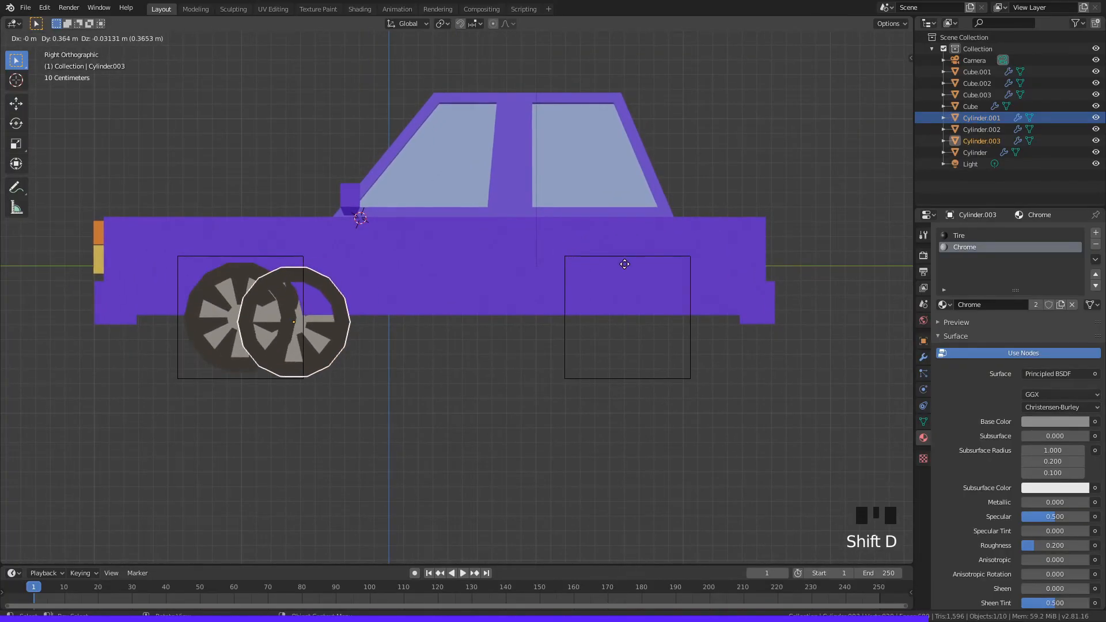
left_click(48, 306)
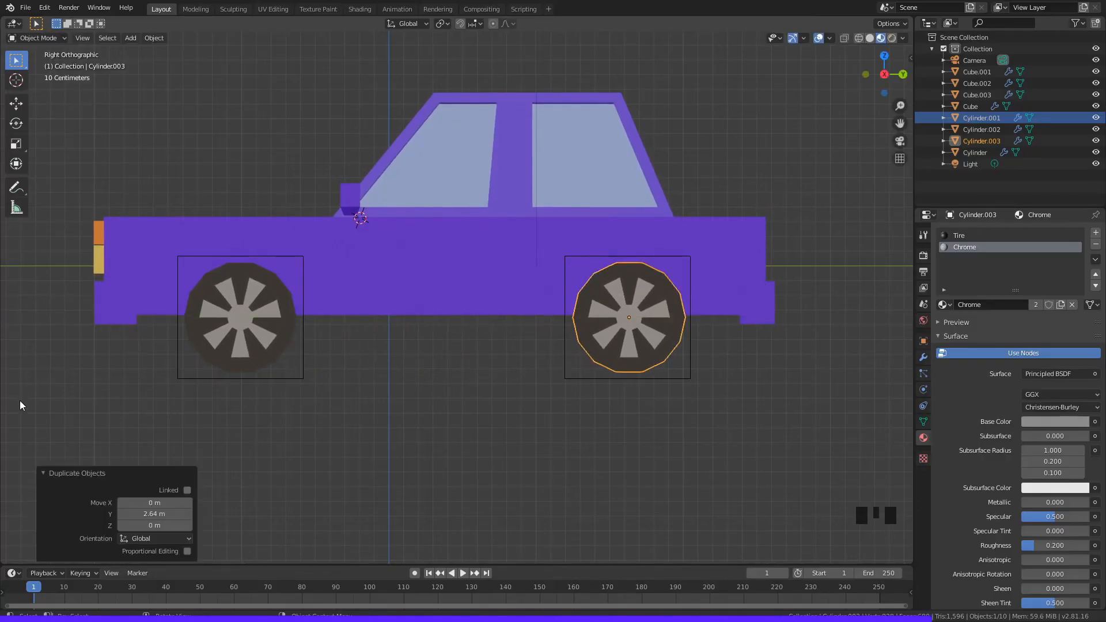
left_click(412, 402)
middle_click_drag(412, 402, 428, 422)
scroll(461, 418, "down", 4)
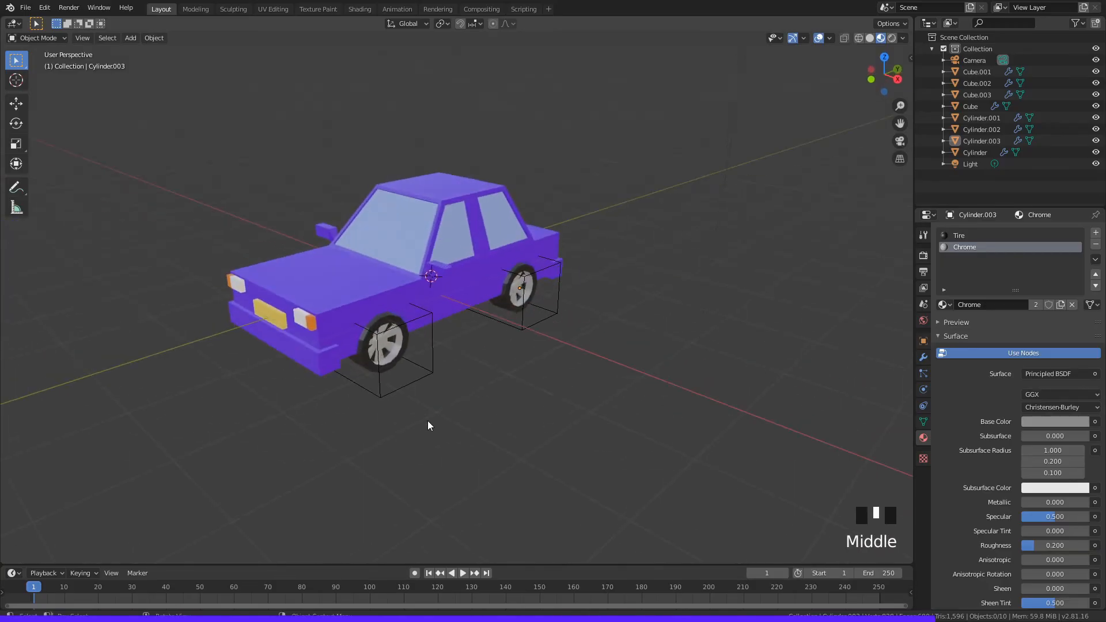
Step: Change the base color of the front lights' Lights material to pale yellow and deselect the lights
middle_click_drag(446, 359, 557, 355, "shift")
scroll(540, 442, "up", 2)
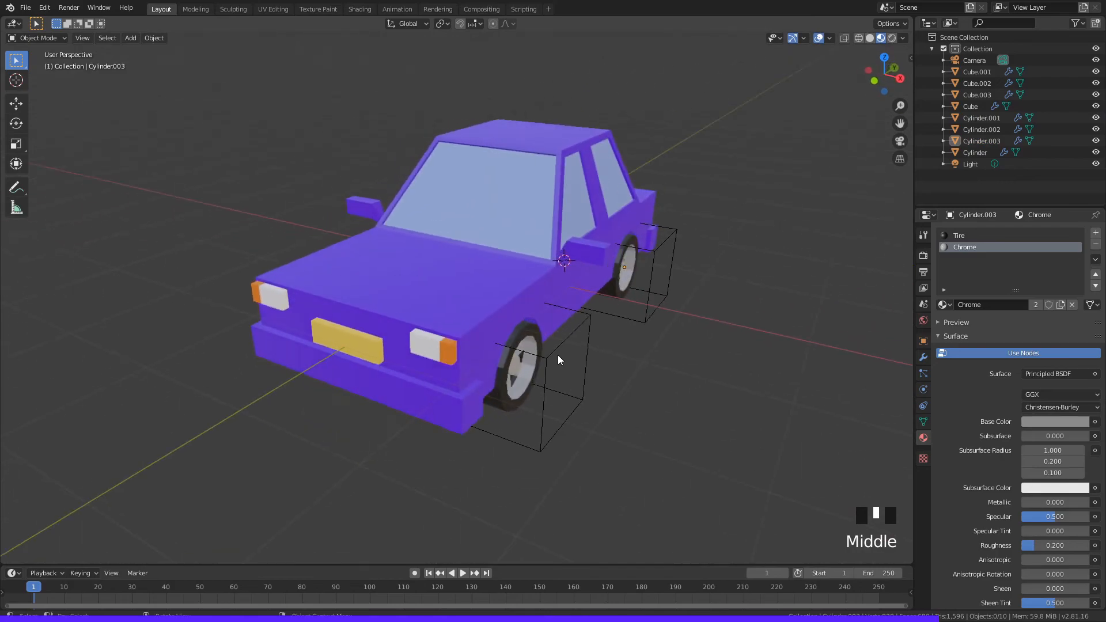
left_click(493, 341)
left_click(979, 236)
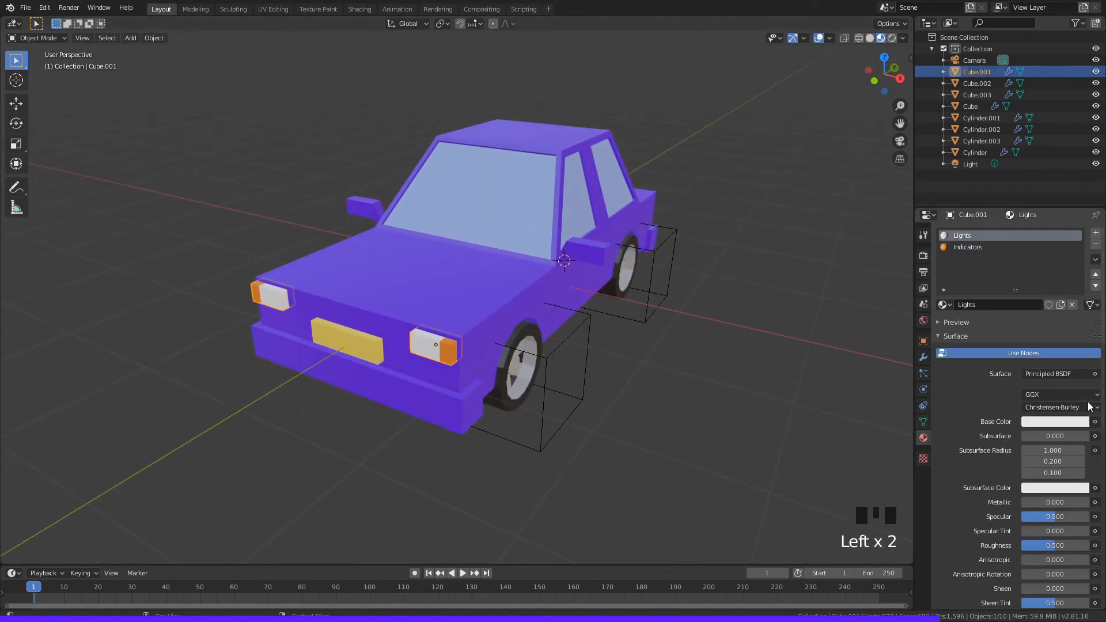
left_click(1055, 422)
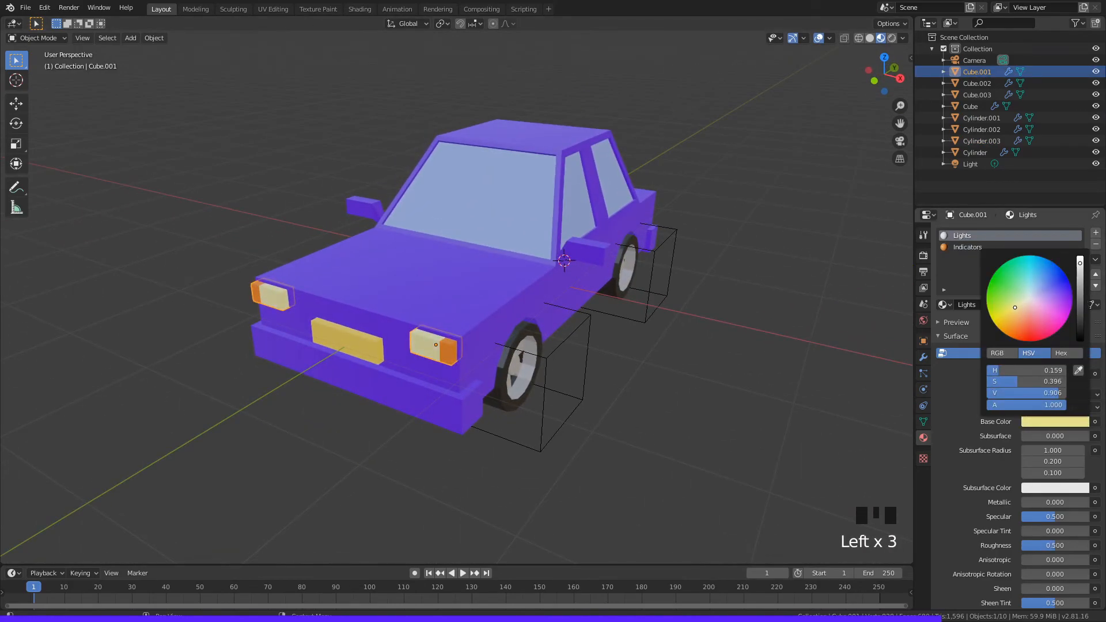
left_click(674, 319)
middle_click_drag(673, 319, 580, 341)
scroll(596, 345, "down", 2)
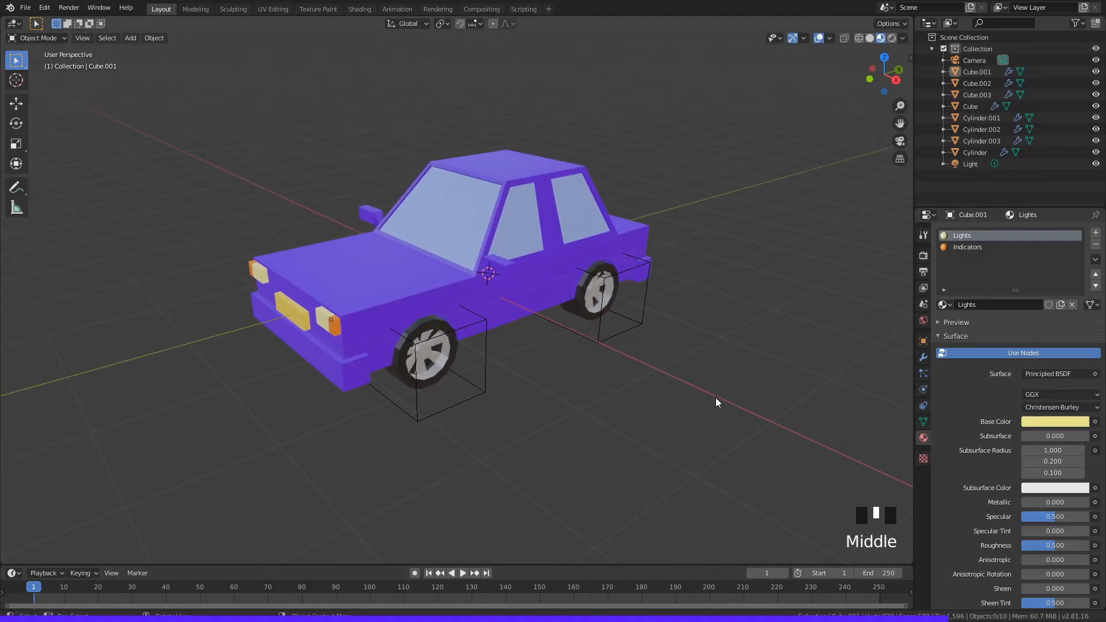
Step: Snap the 3D cursor to the world origin
key("shift+s")
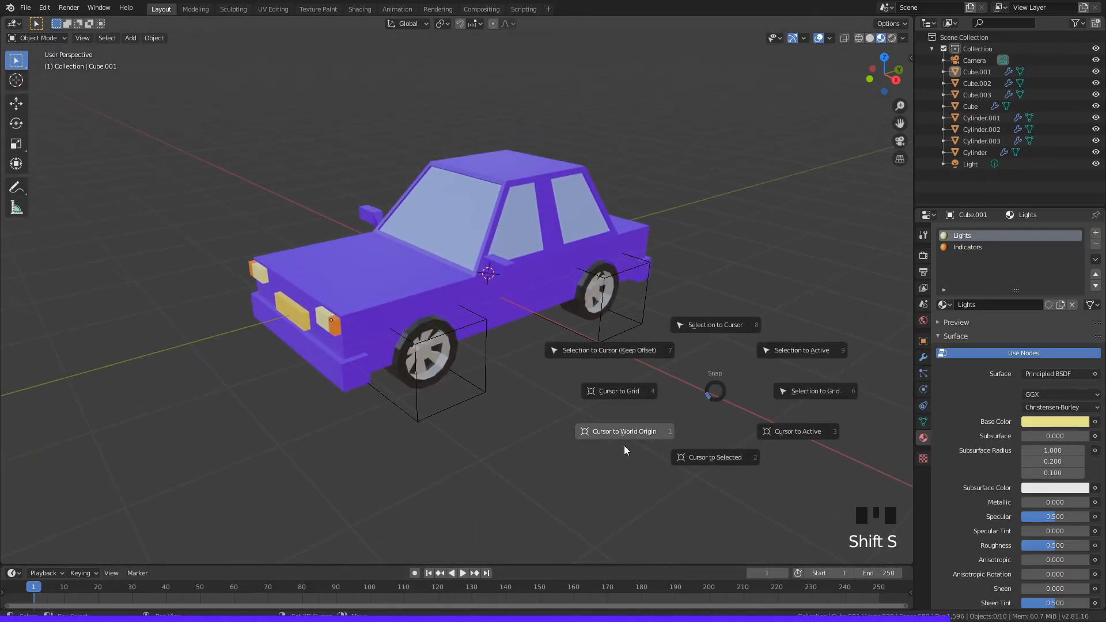
left_click(623, 445)
middle_click_drag(627, 412, 575, 364)
scroll(570, 398, "up", 2)
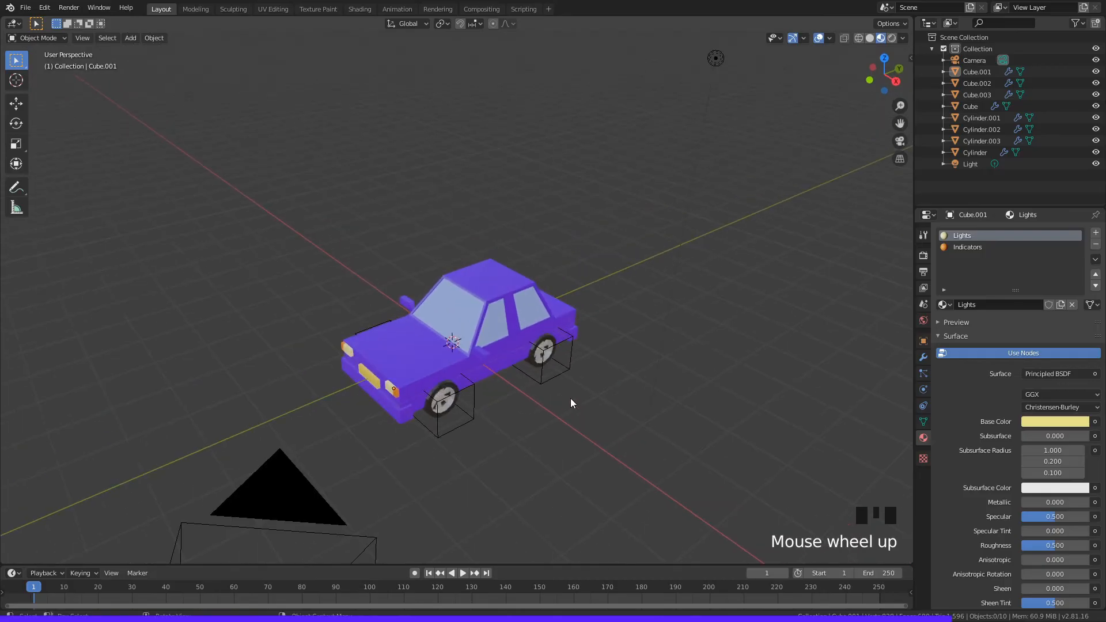
Step: Add a plane at the world origin, scale it by 20 as the ground, and deselect it
key("shift+a")
mouse_move(570, 399)
left_click(619, 164)
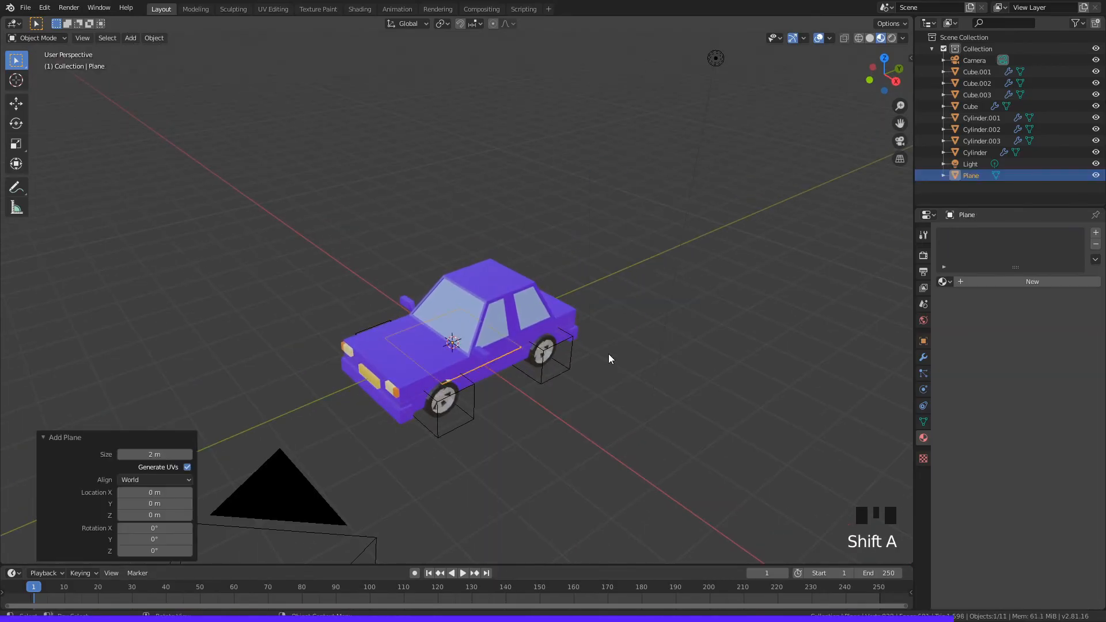
type("s20")
key("Return")
scroll(608, 354, "down", 3)
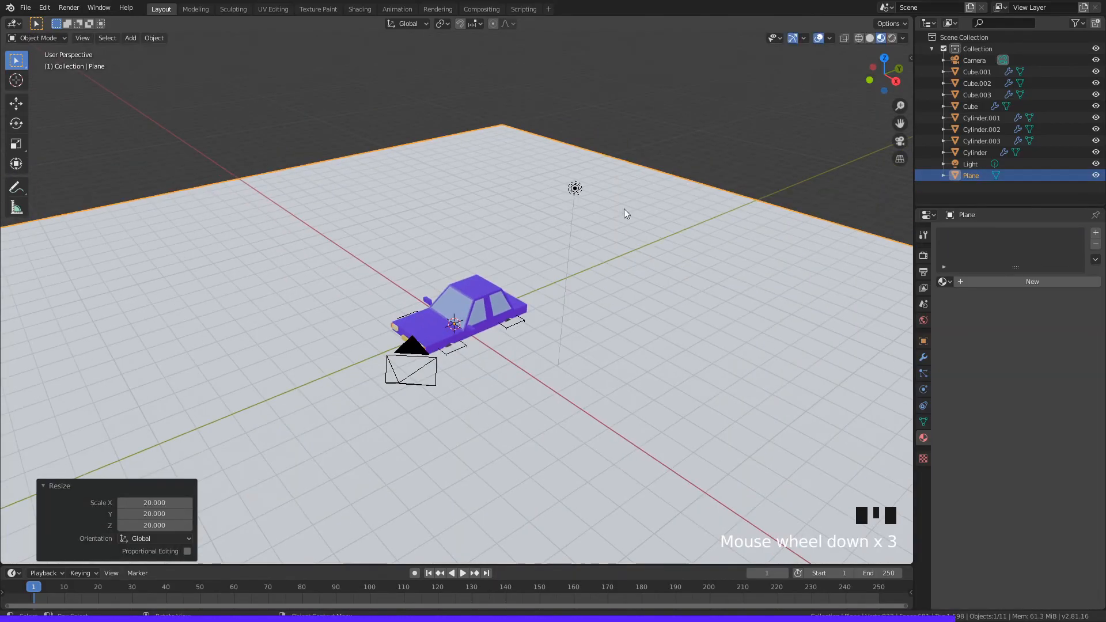
key("alt+a")
Step: Hide the ground plane so that the underside of the car is accessible
mouse_move(689, 226)
middle_mouse_down()
mouse_move(679, 188)
mouse_move(685, 228)
middle_mouse_up()
middle_click_drag(561, 345, 605, 378)
left_click(615, 306)
key("h")
scroll(605, 377, "up", 8)
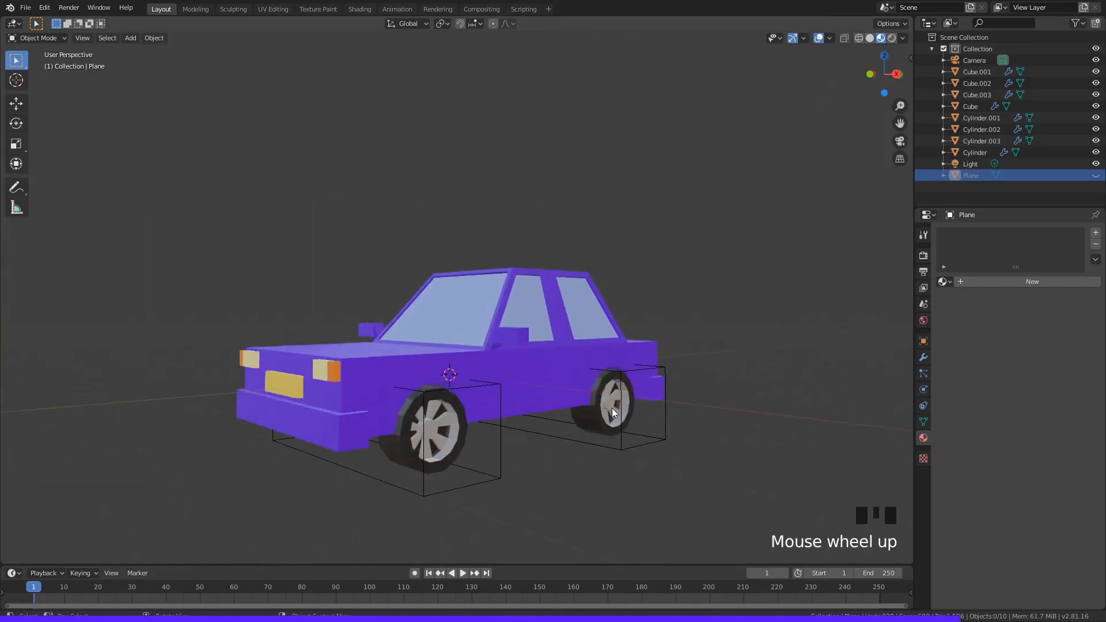
Step: Parent the wheels, front lights, number plate and side mirrors to the car body, and deselect everything
middle_click_drag(553, 299, 624, 298, "shift")
left_click(664, 300)
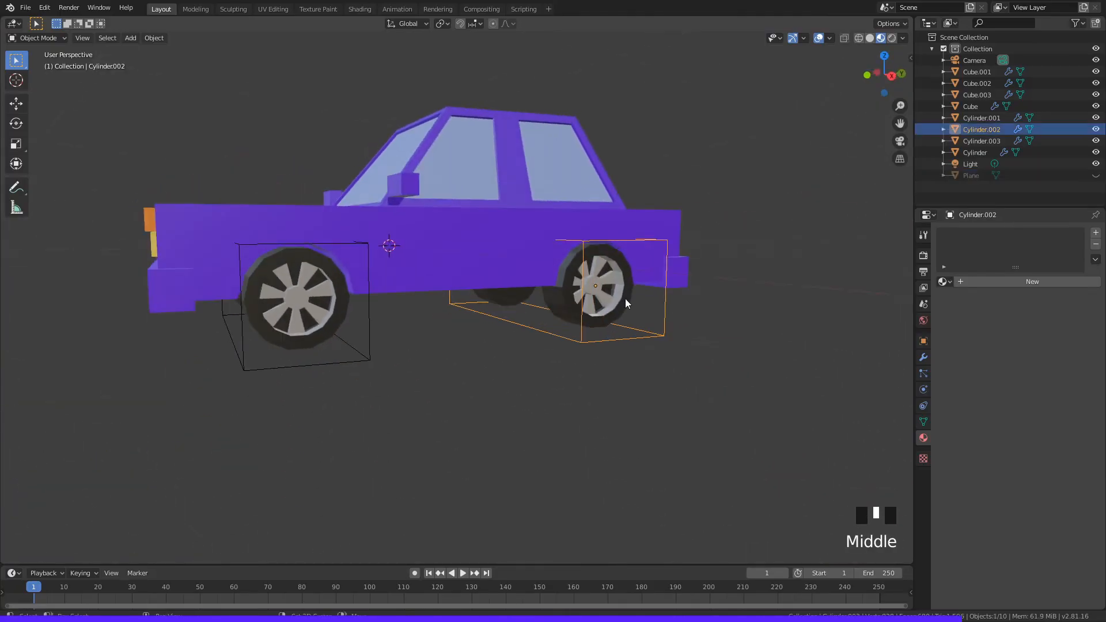
left_click(634, 301, "shift")
left_click(365, 341, "shift")
left_click(326, 309, "shift")
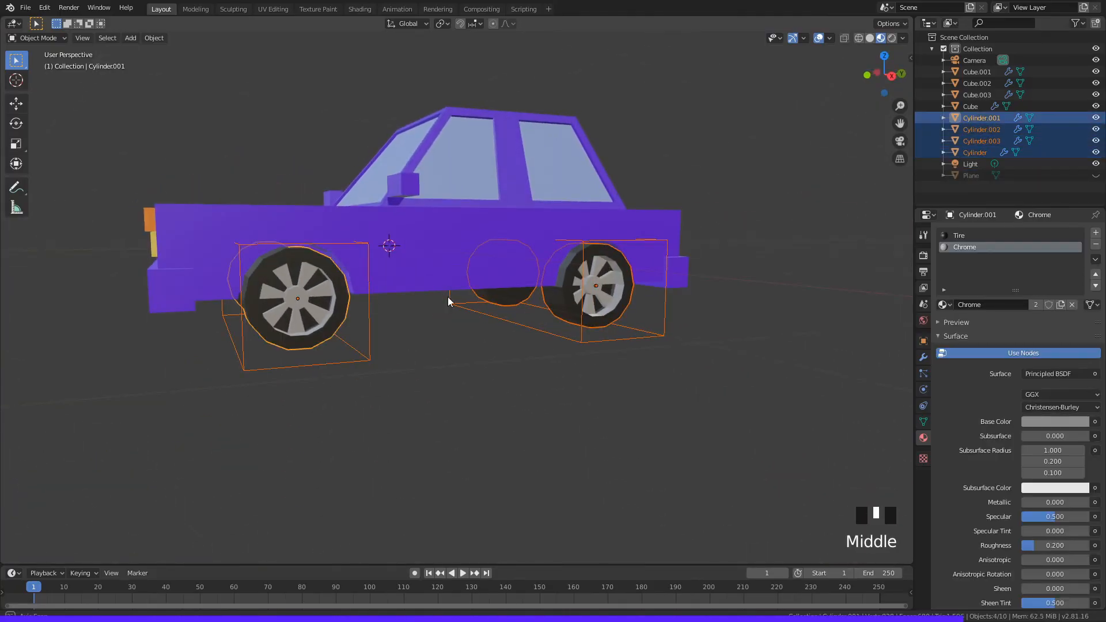
middle_click_drag(448, 296, 498, 306)
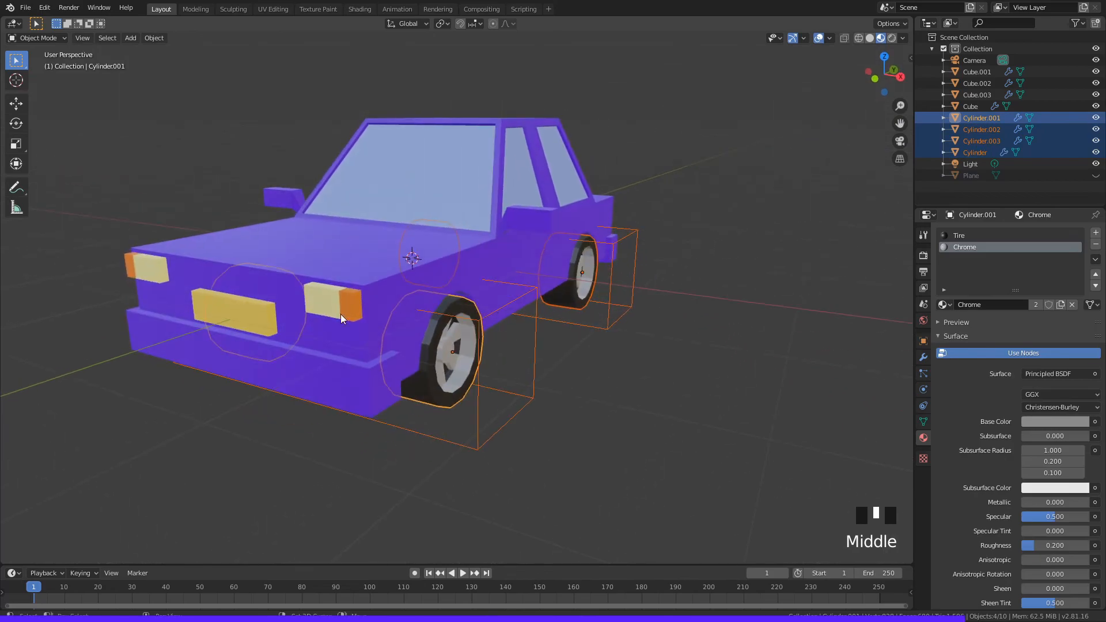
left_click(307, 330, "shift")
left_click(255, 319, "shift")
middle_click_drag(254, 319, 491, 268)
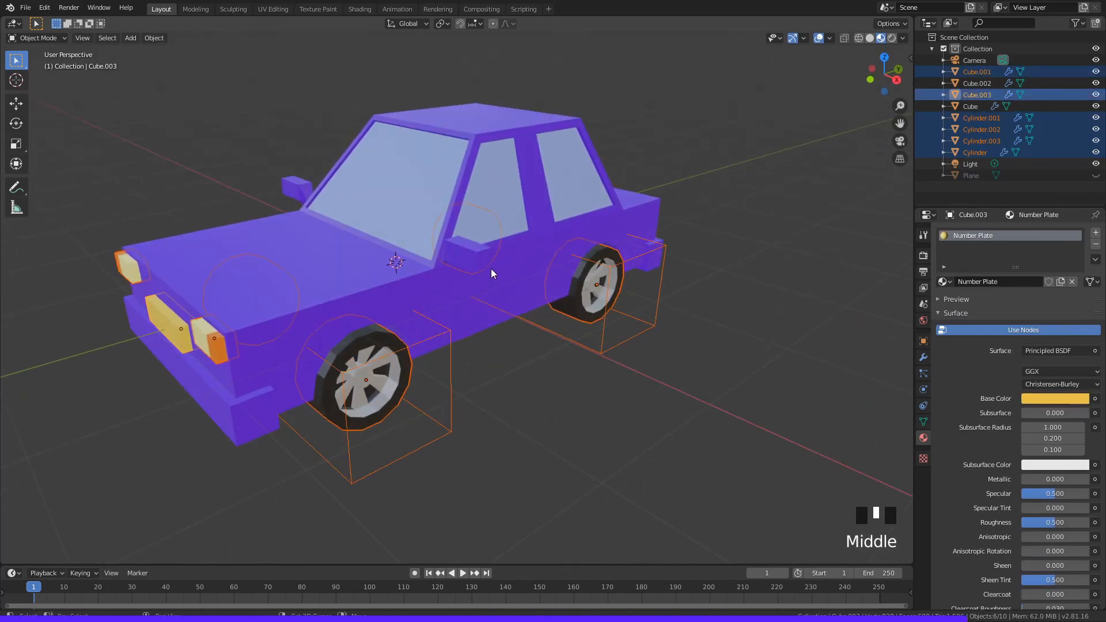
left_click(488, 264, "shift")
left_click(541, 208, "shift")
mouse_move(526, 178)
middle_mouse_down()
mouse_move(565, 197)
mouse_move(545, 193)
mouse_move(541, 173)
middle_mouse_up()
right_click(541, 173)
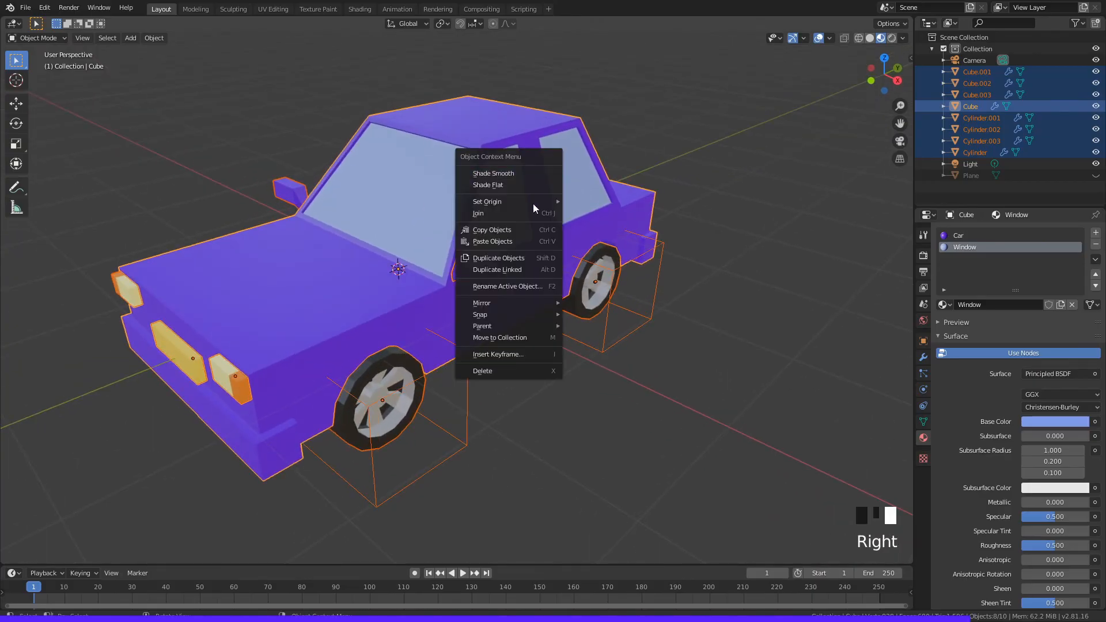
mouse_move(515, 329)
left_click(586, 326)
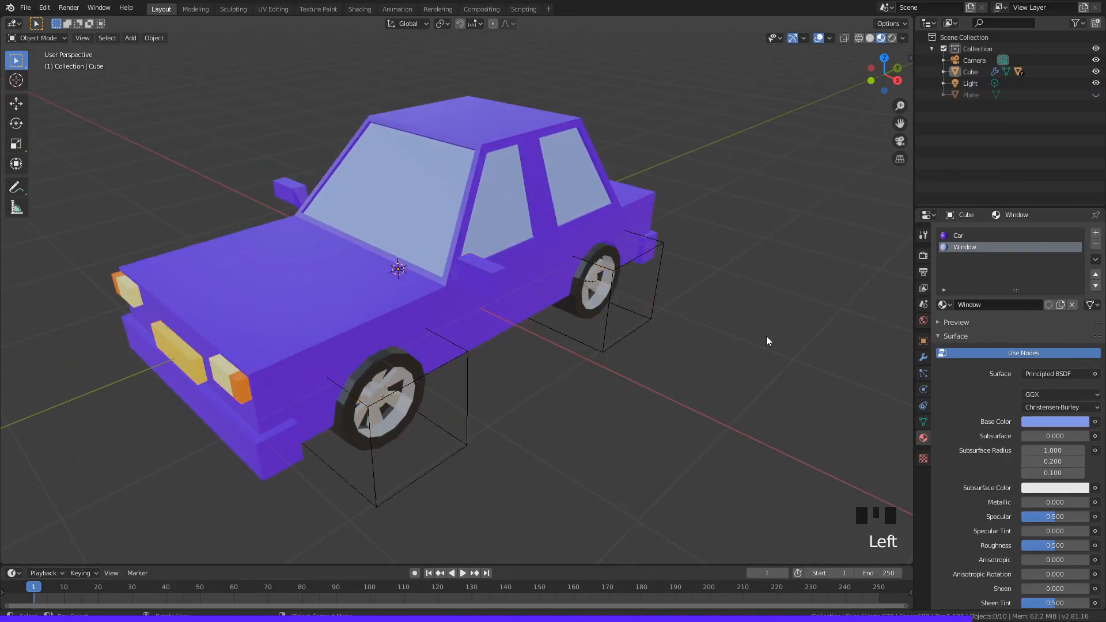
Step: Try moving the car body freely together with its parented parts, and undo the move
middle_click_drag(766, 336, 558, 269)
left_click(541, 264)
key("g")
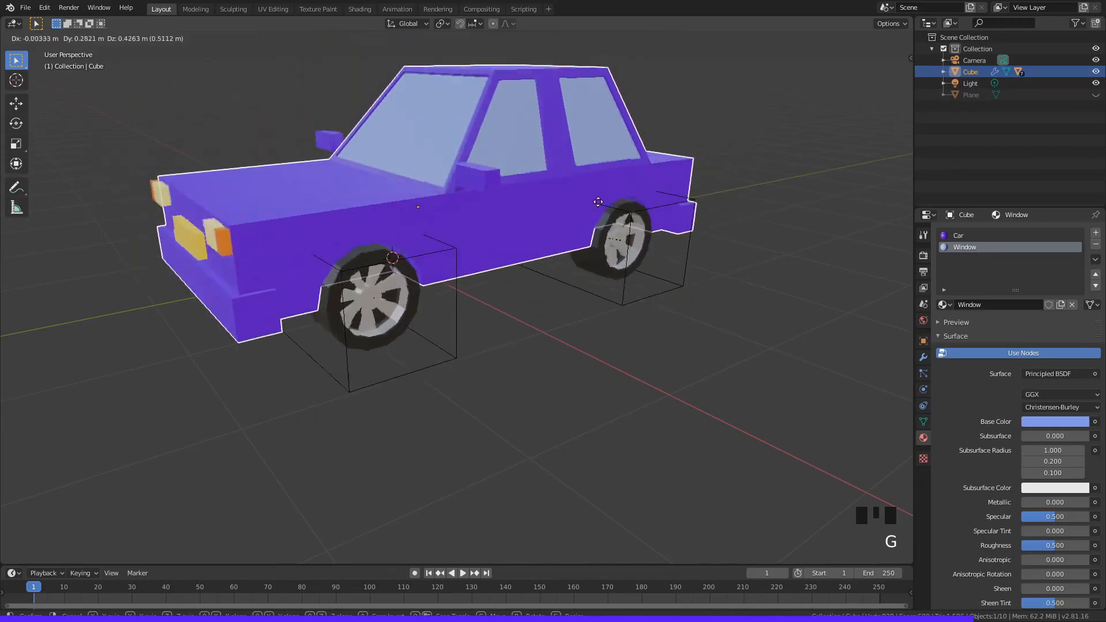
left_click(547, 203)
key("ctrl+z")
Step: Raise the car 0.577 m along Z, and in front view about 0.16 m more to rest the tires on the ground line
middle_click_drag(625, 299, 599, 270)
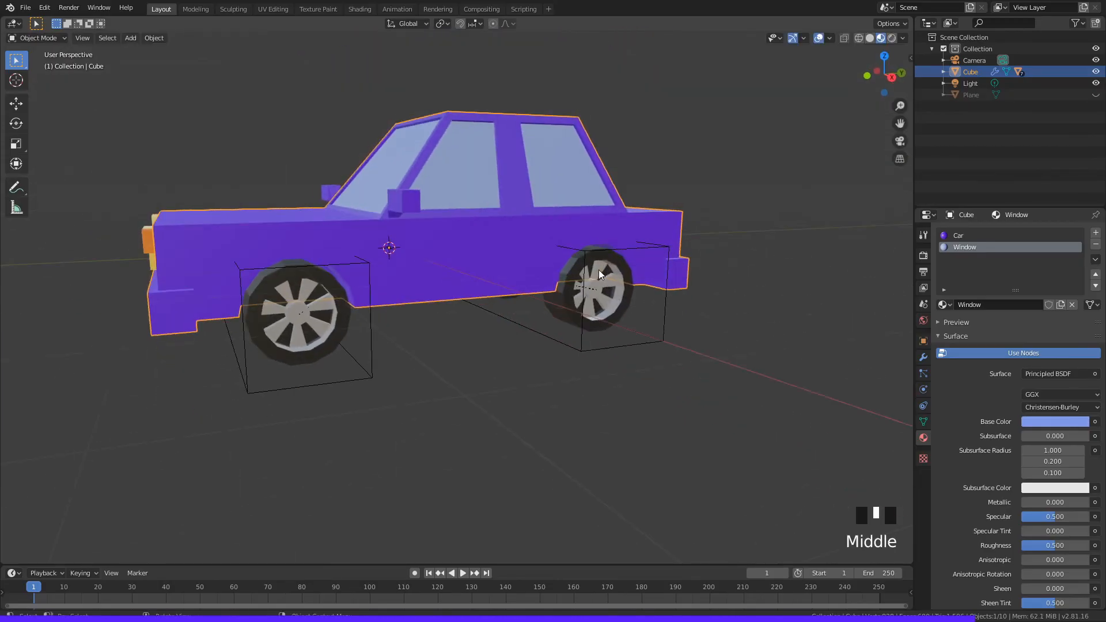
key("g")
key("z")
left_click(603, 211)
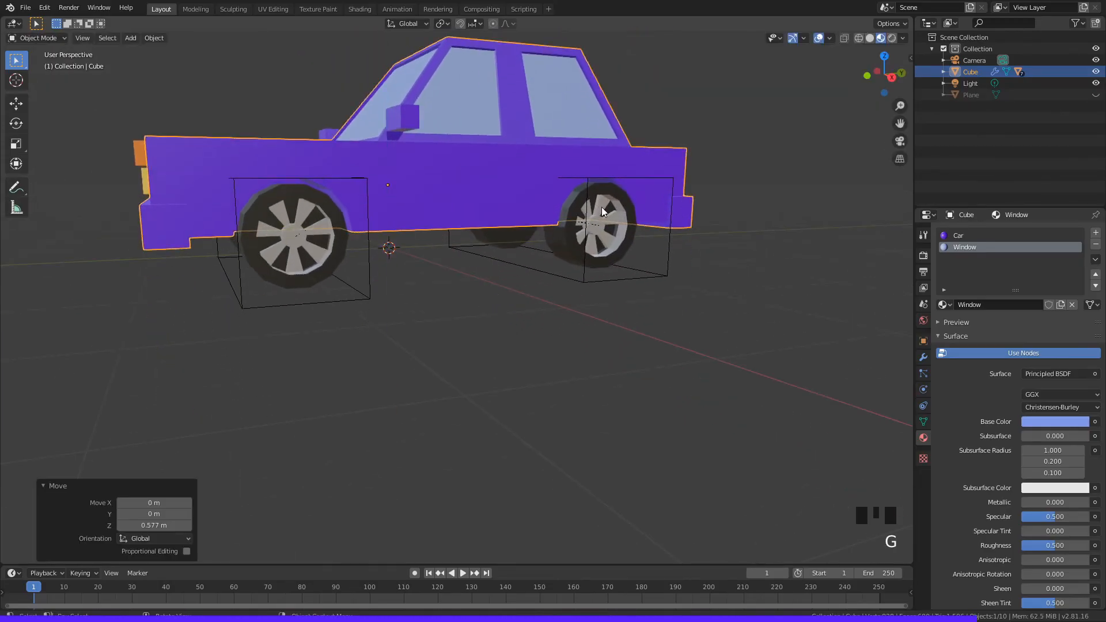
key("grave")
left_click(671, 75)
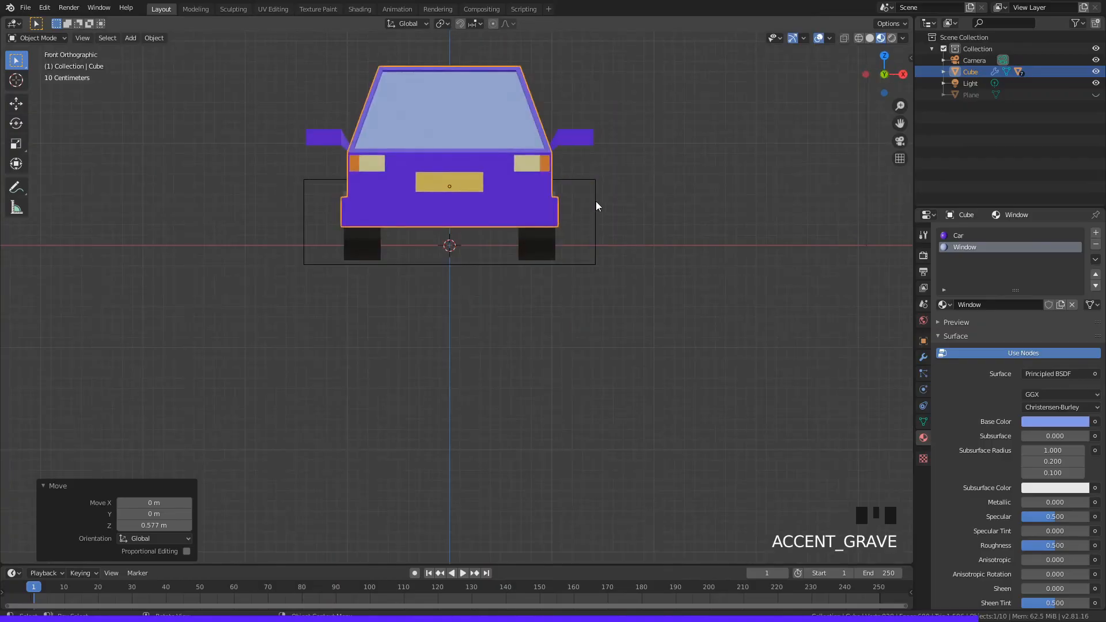
key("g")
key("z")
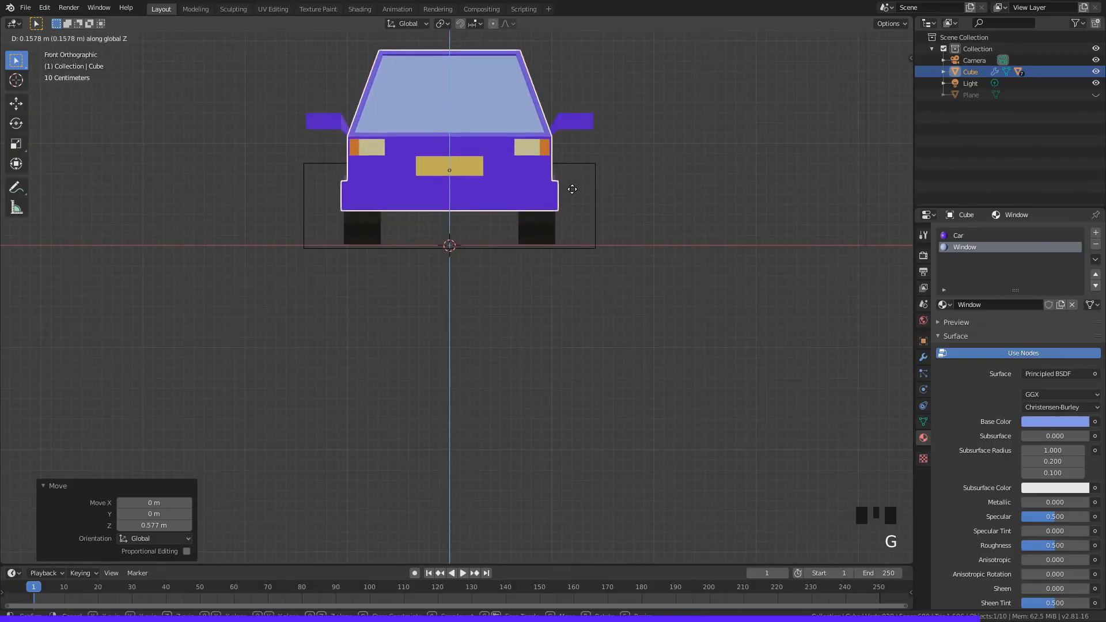
left_click(570, 189)
Step: Reveal the hidden ground plane under the raised car
middle_click_drag(691, 219, 631, 282)
key("alt+h")
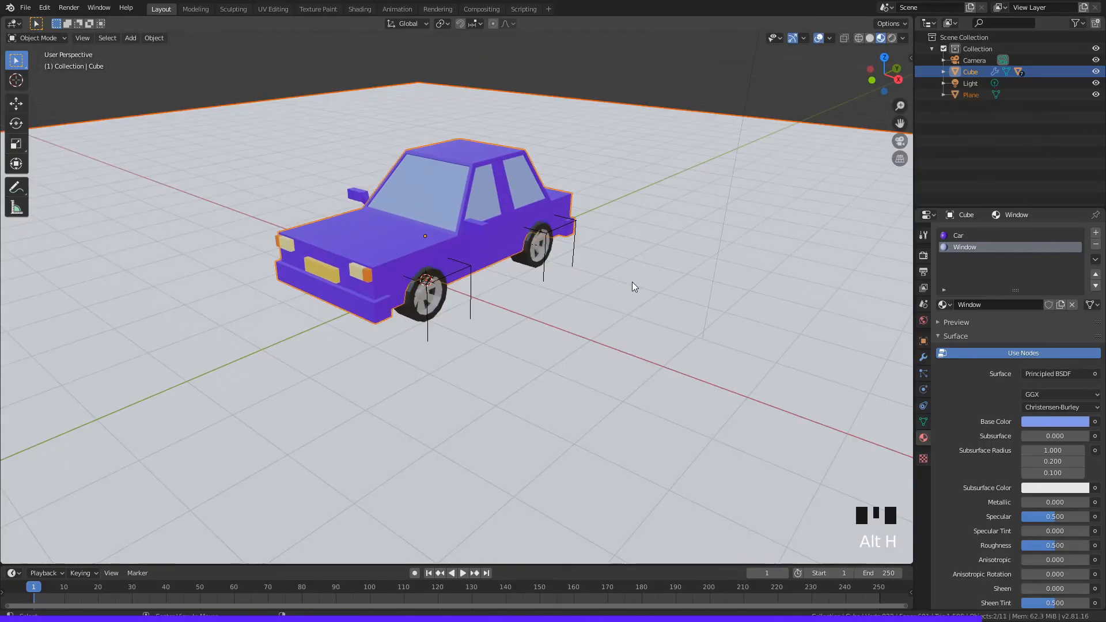
scroll(631, 281, "down", 4)
Step: Give the ground plane a new material named Plane with a medium light blue base color
left_click(681, 148)
middle_click_drag(681, 147, 651, 239)
scroll(596, 282, "up", 2)
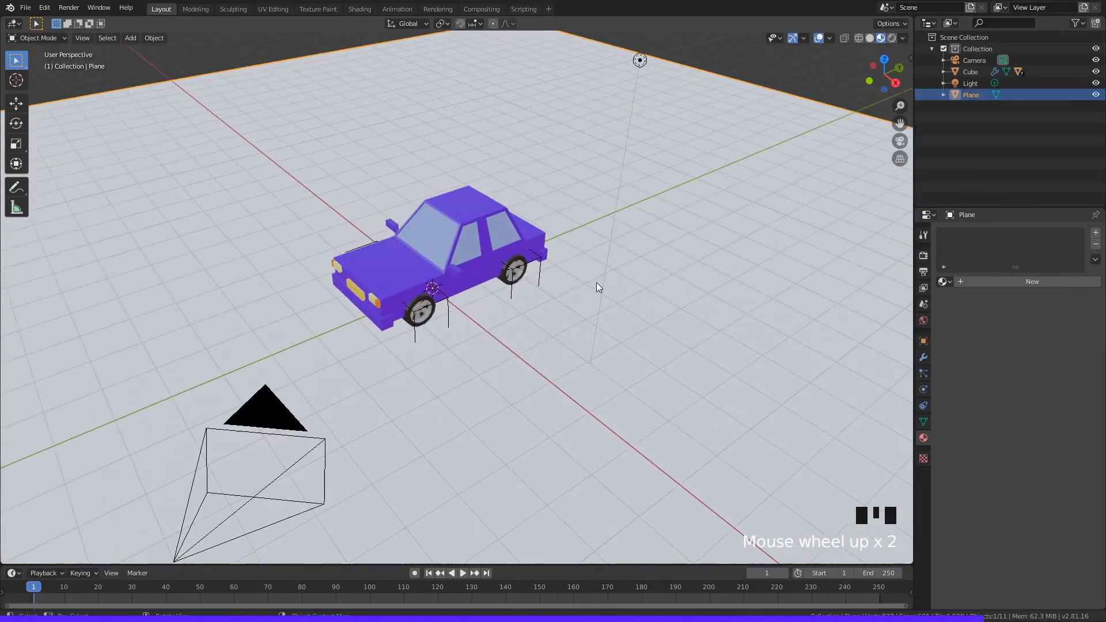
middle_click_drag(596, 282, 656, 271)
scroll(599, 277, "up", 2)
left_click(1036, 282)
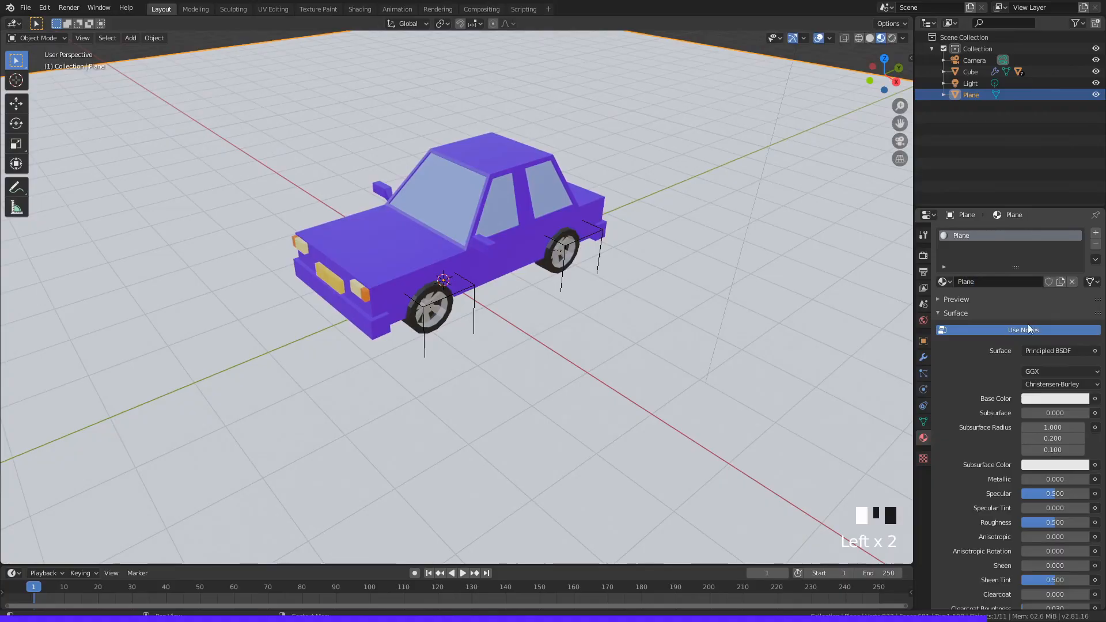
left_click(1063, 400)
mouse_move(1024, 272)
left_mouse_down()
mouse_move(1051, 284)
mouse_move(1028, 305)
mouse_move(1011, 292)
mouse_move(1043, 252)
mouse_move(1047, 263)
left_mouse_up()
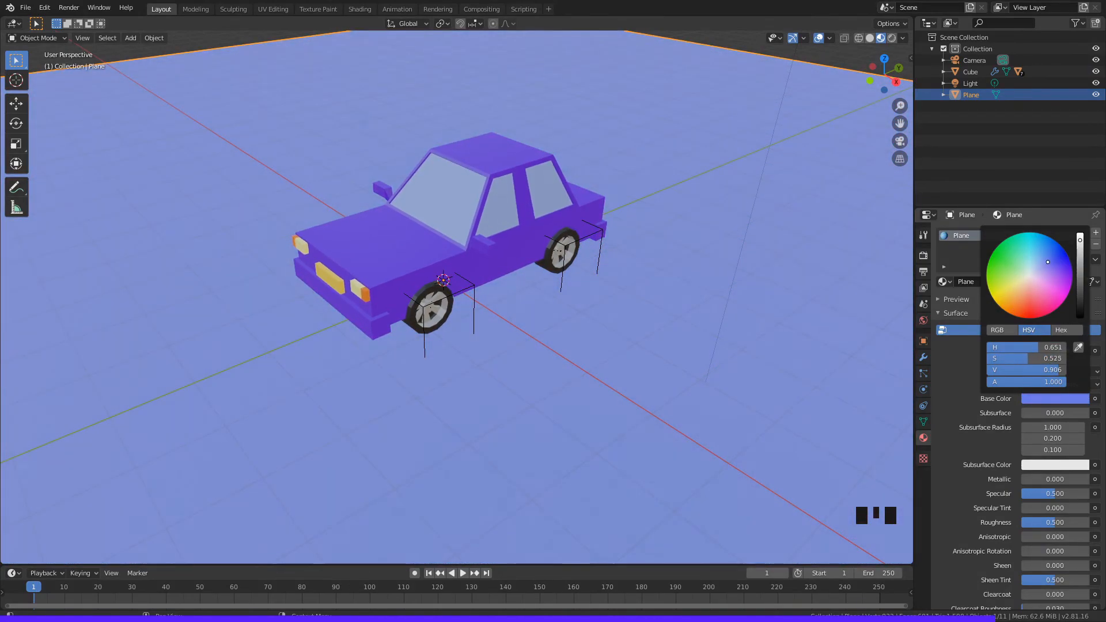
scroll(782, 175, "down", 3)
scroll(847, 193, "up", 3)
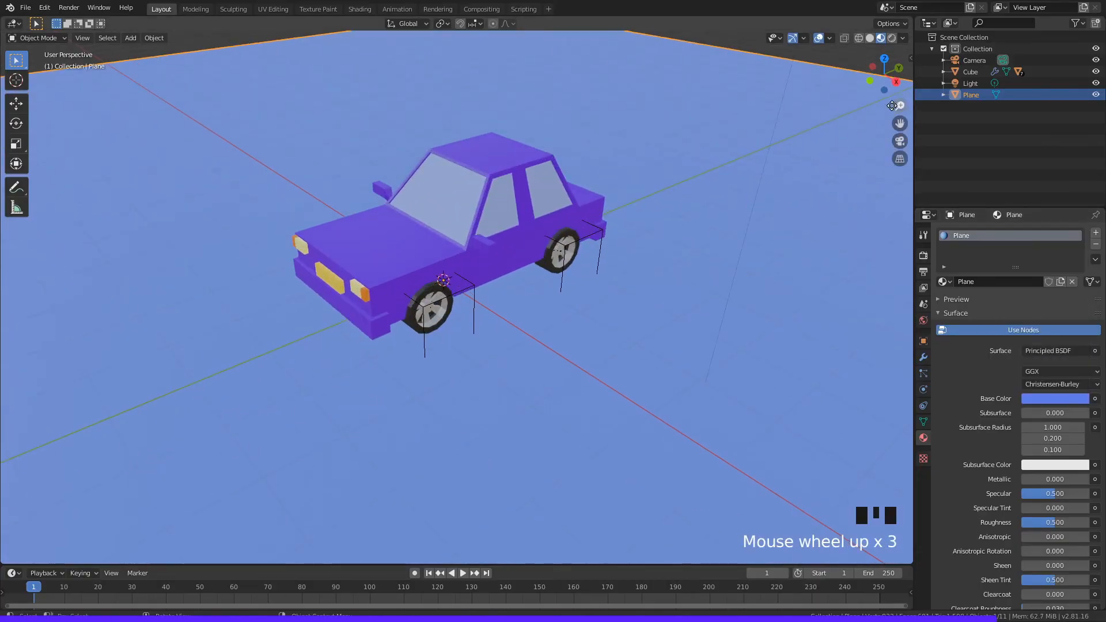
Step: Look through the scene camera and show the View Lock settings
left_click(900, 141)
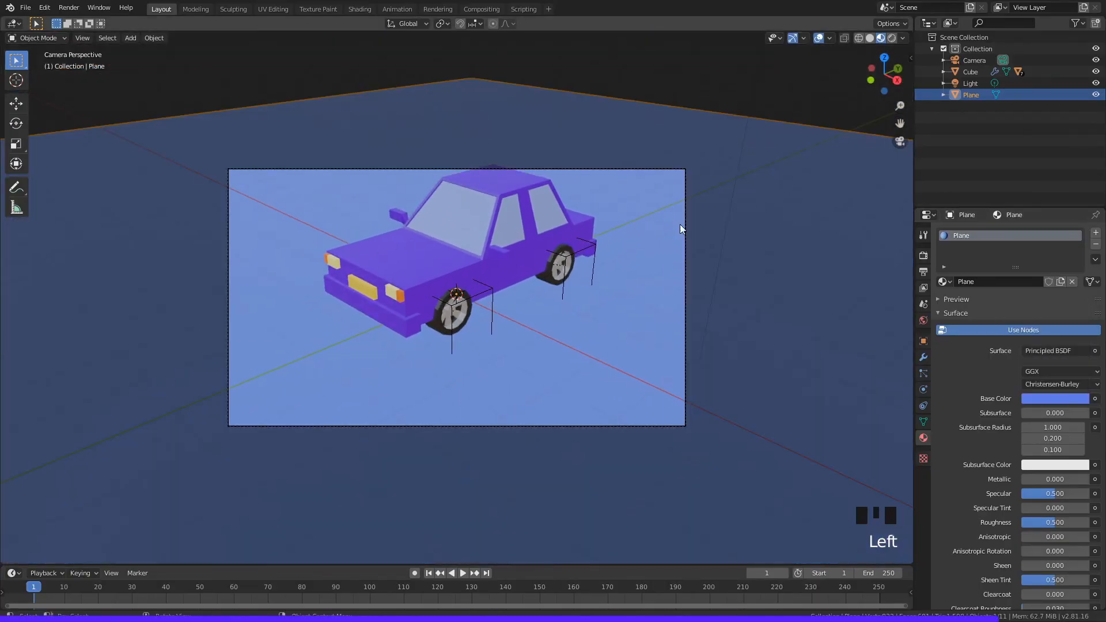
scroll(730, 215, "up", 2)
key("n")
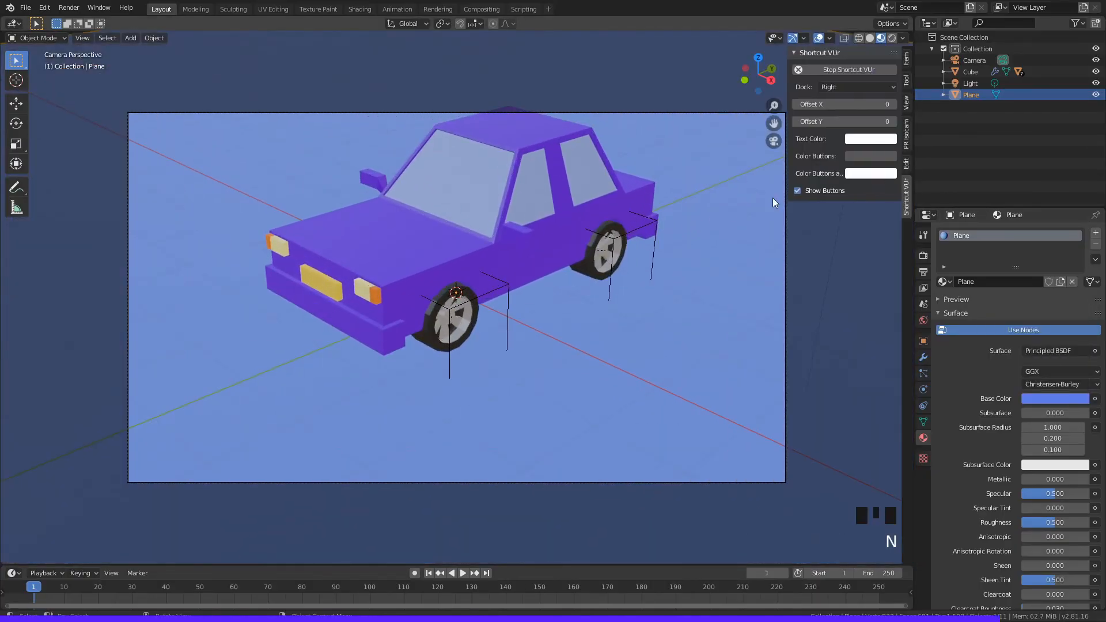
left_click(906, 103)
Step: With Lock Camera to View on, reframe the camera farther back to fit the whole car, and turn the lock off
middle_click_drag(636, 228, 604, 261)
scroll(623, 237, "down", 4)
middle_click(623, 237)
scroll(623, 233, "up", 1)
scroll(692, 252, "up", 1)
left_click(892, 194)
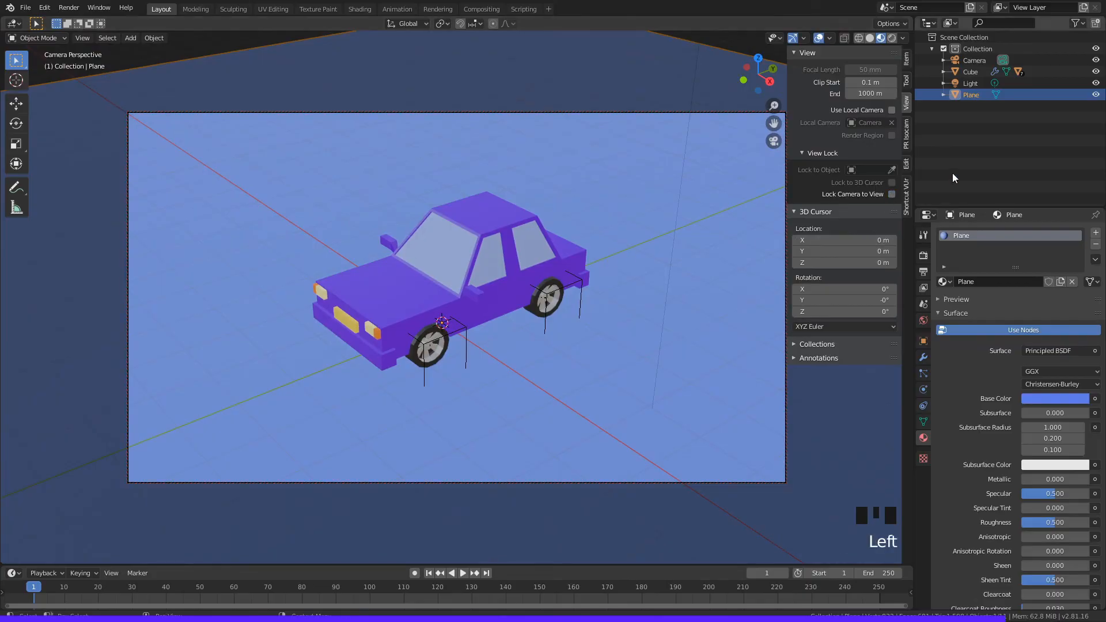
Step: Try moving the ground plane into a new collection named Collection 2, and undo the change
key("m")
left_click(950, 184)
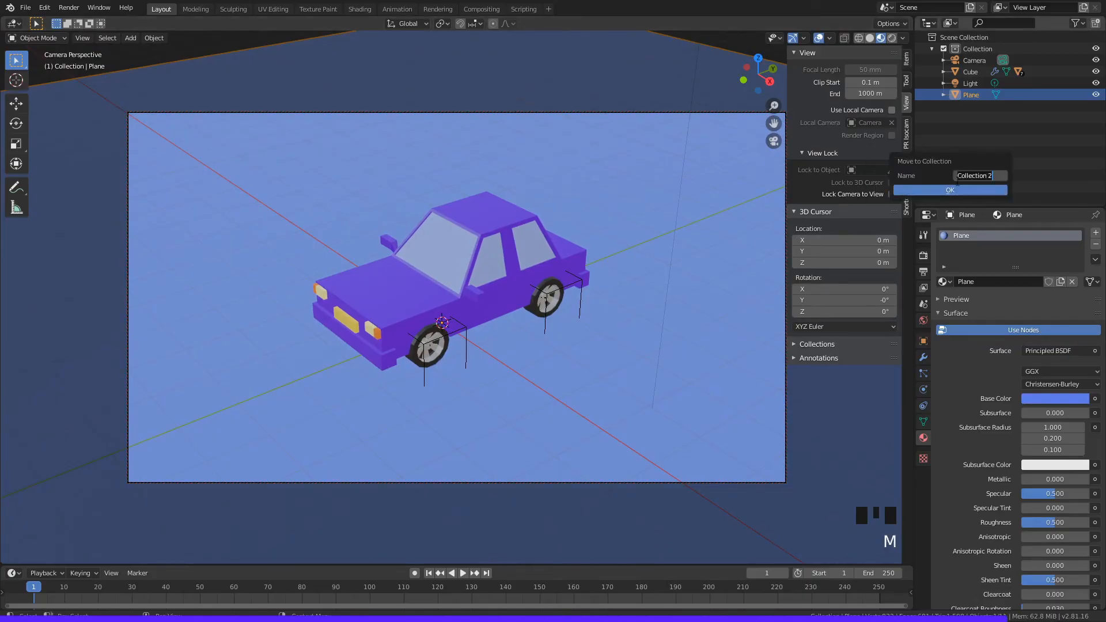
left_click(986, 193)
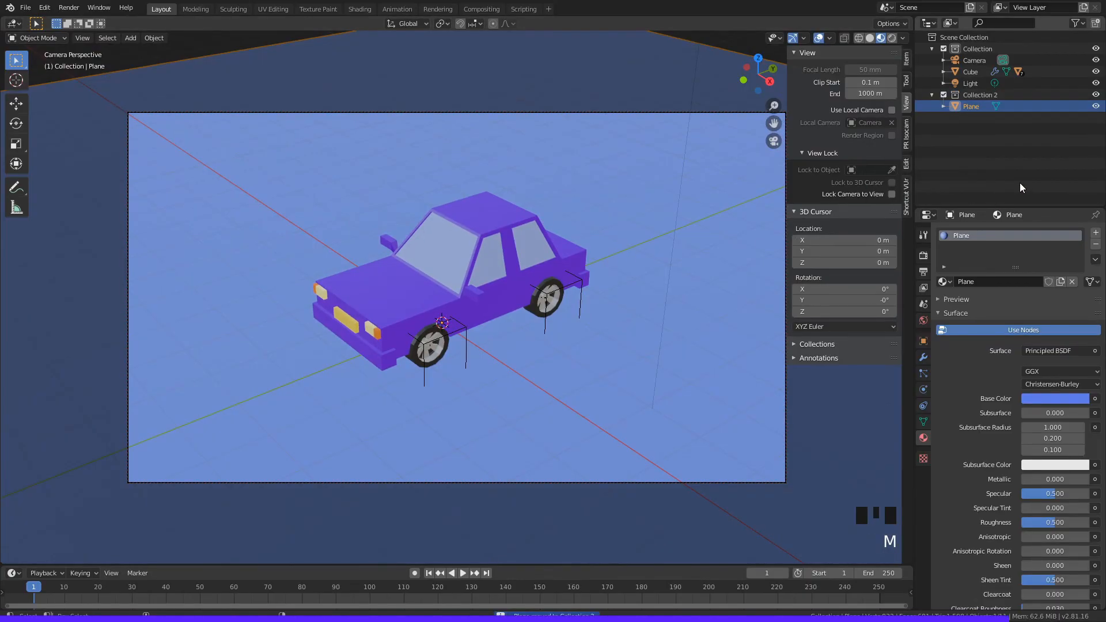
key("ctrl+z")
Step: In camera view with Lock Camera to View on, frame the whole car from a higher, more distant angle, and turn the lock off
middle_click_drag(720, 219, 666, 222)
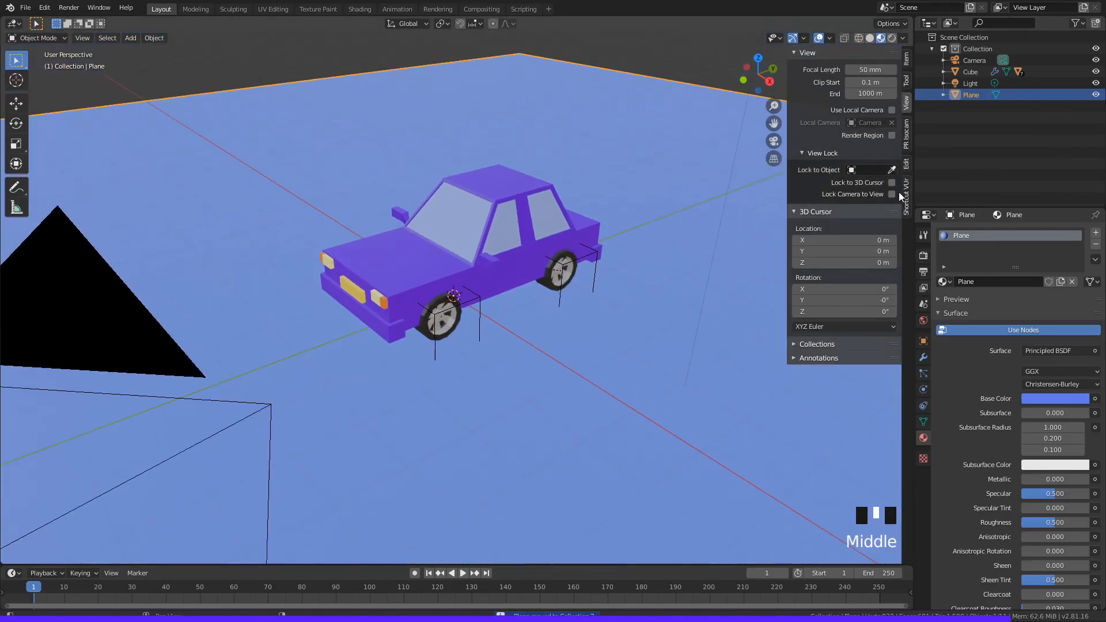
left_click(773, 140)
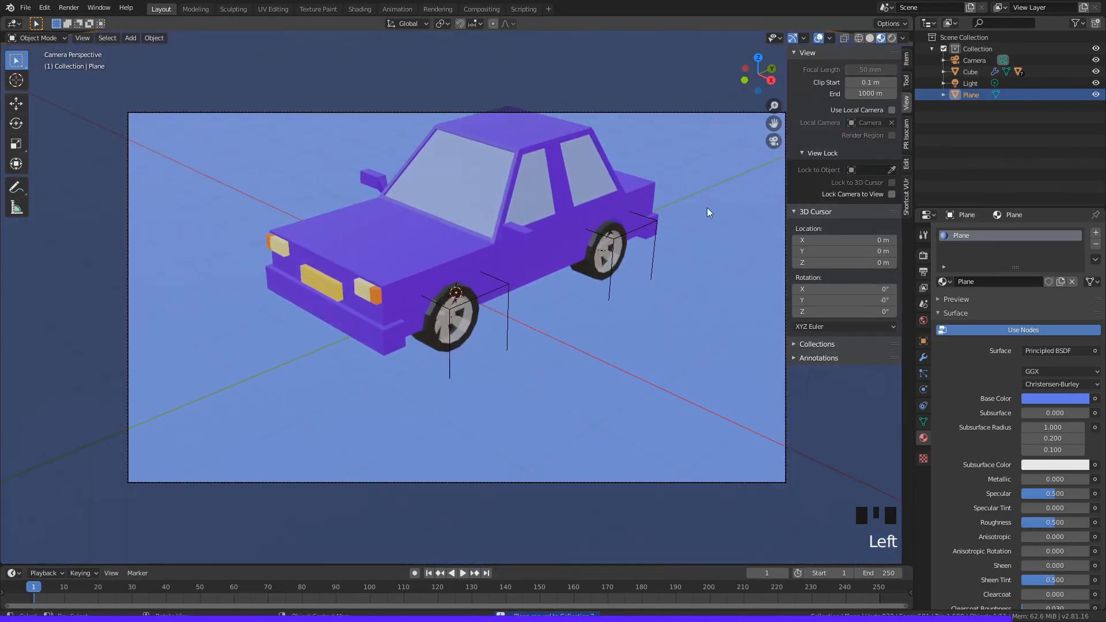
scroll(708, 212, "up", 2)
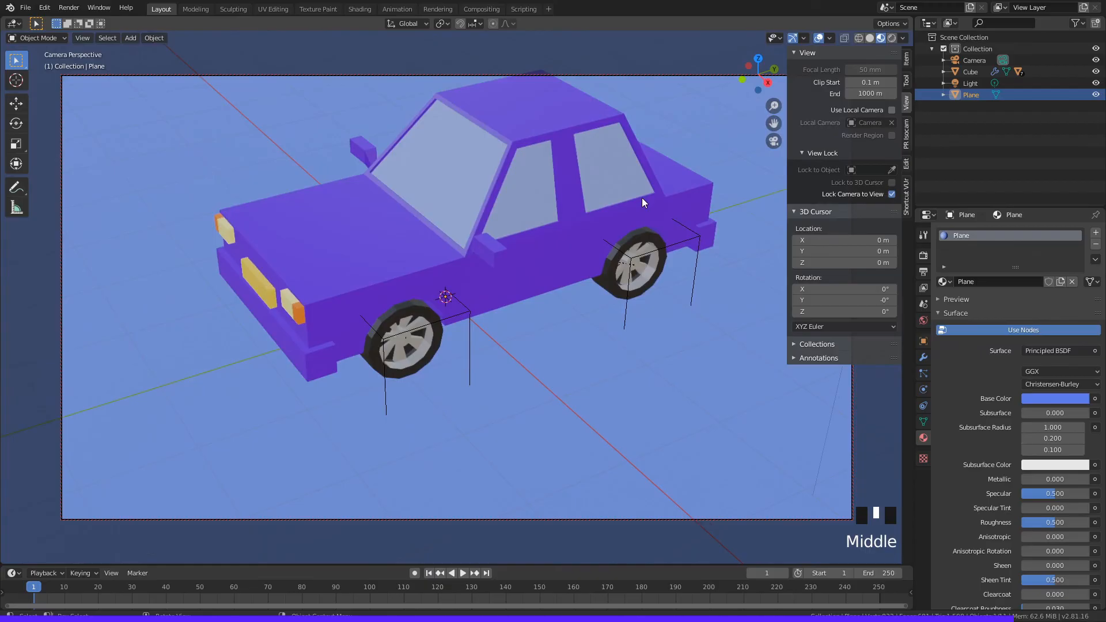
scroll(634, 199, "down", 3)
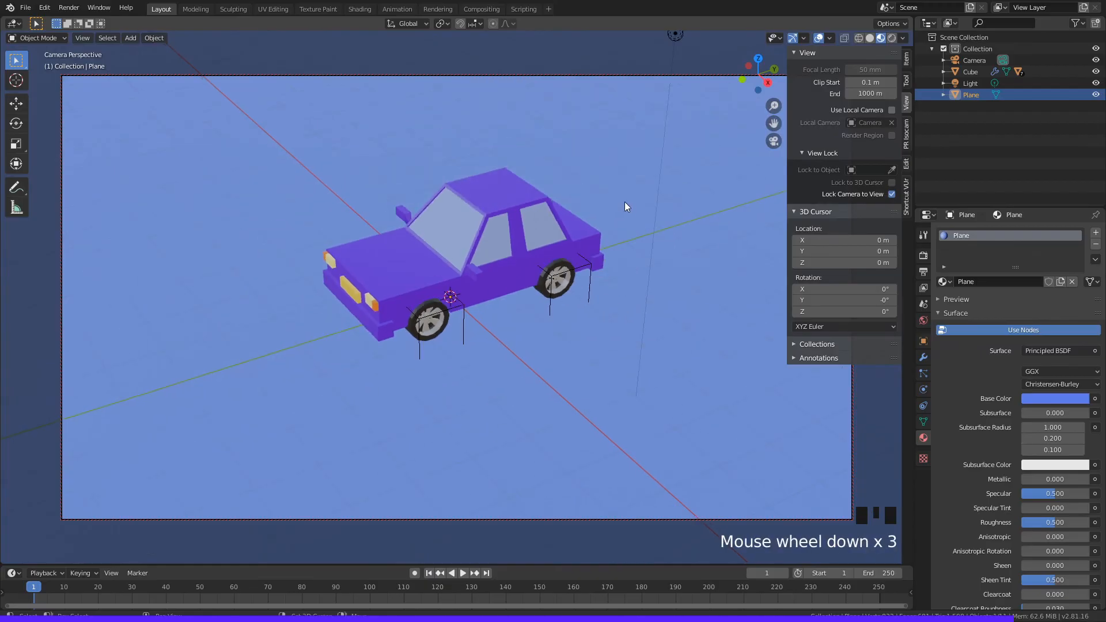
mouse_move(624, 202)
middle_mouse_down()
mouse_move(609, 206)
mouse_move(620, 209)
middle_mouse_up()
left_click(887, 198)
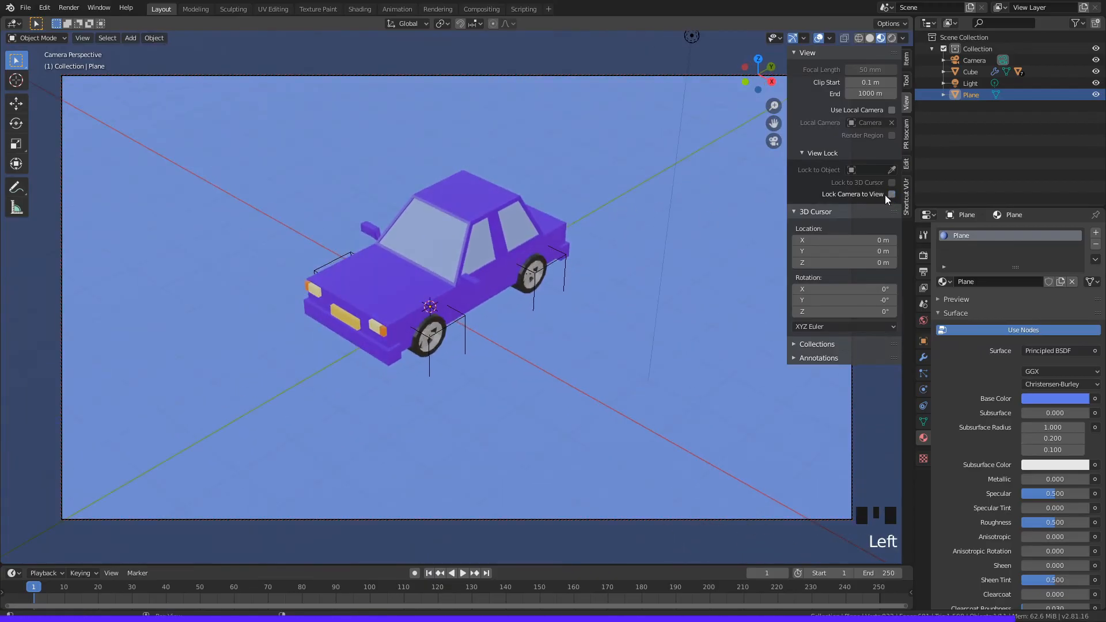
Step: Set the scene's render engine to Cycles and its device to GPU Compute
key("n")
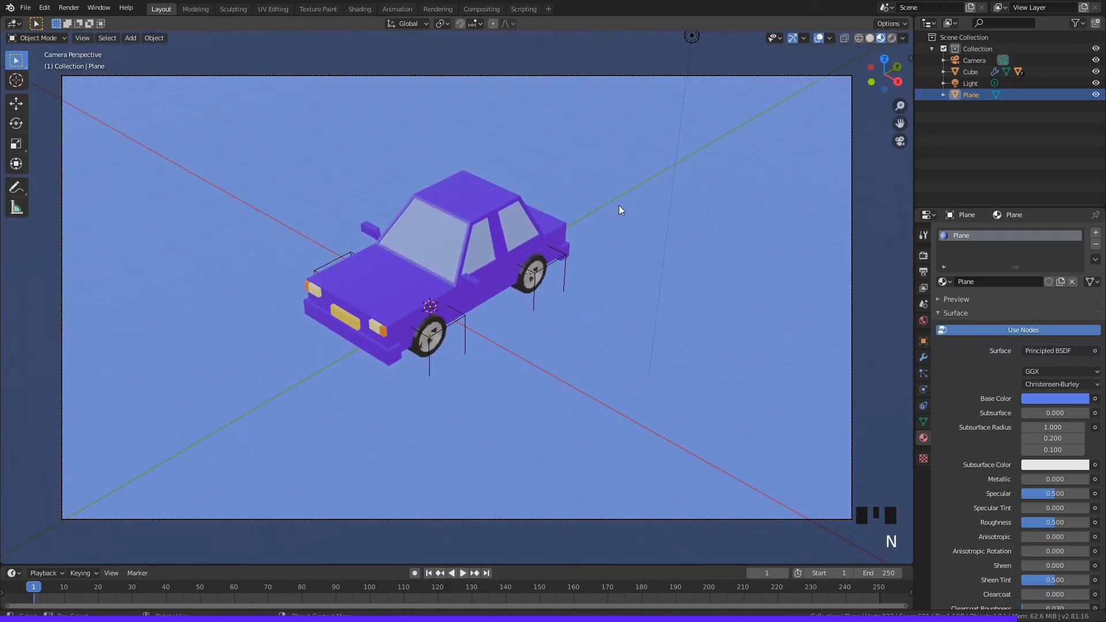
left_click(924, 257)
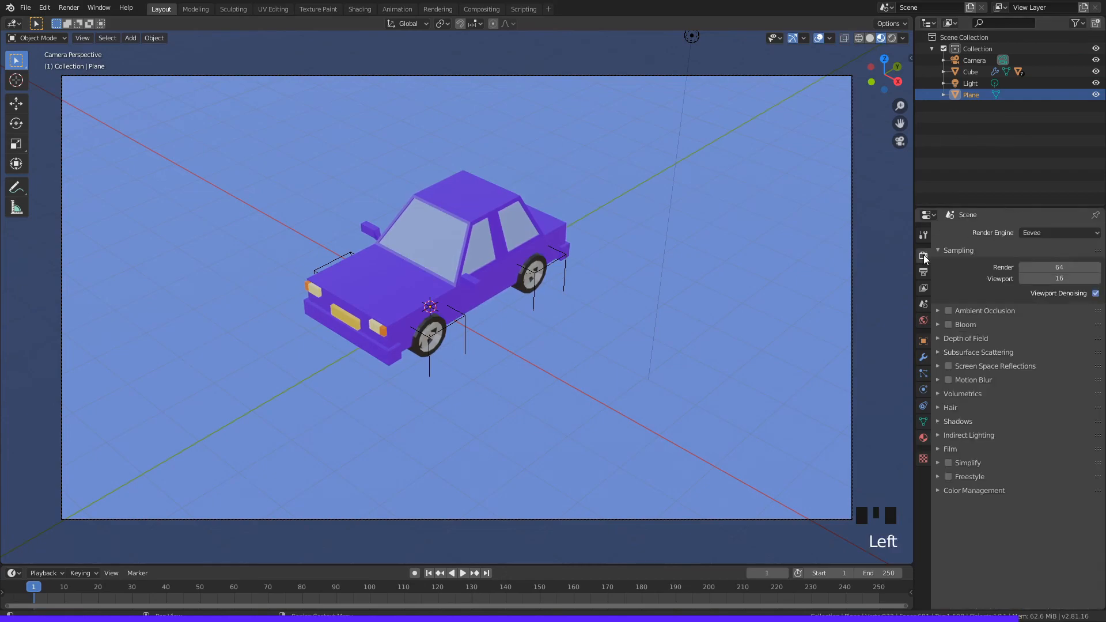
left_click(1055, 233)
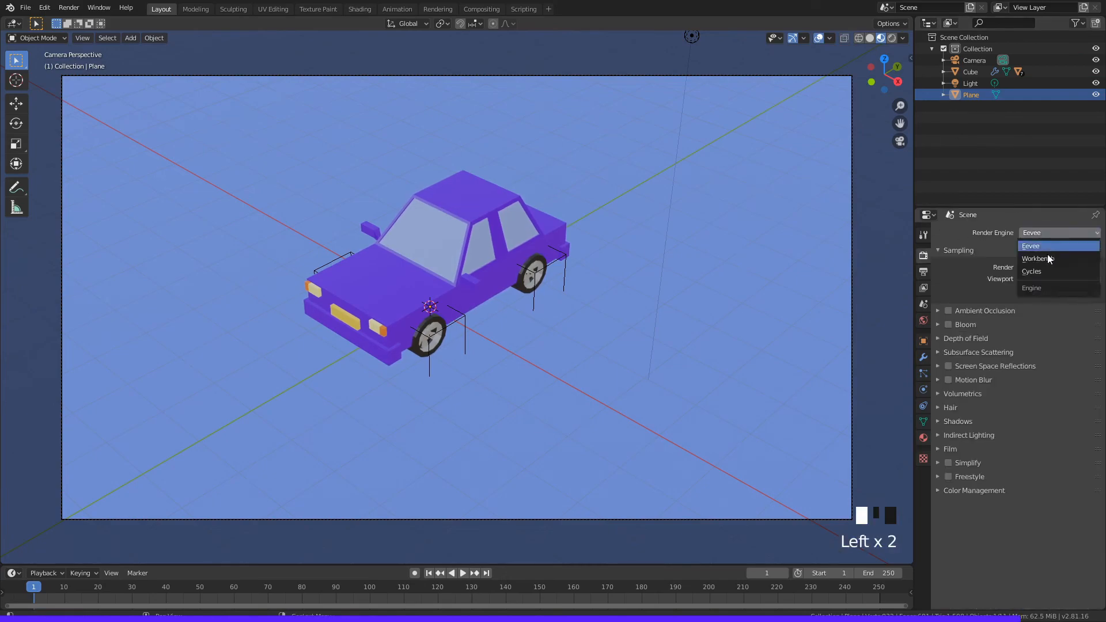
left_click(1063, 272)
scroll(685, 259, "down", 1)
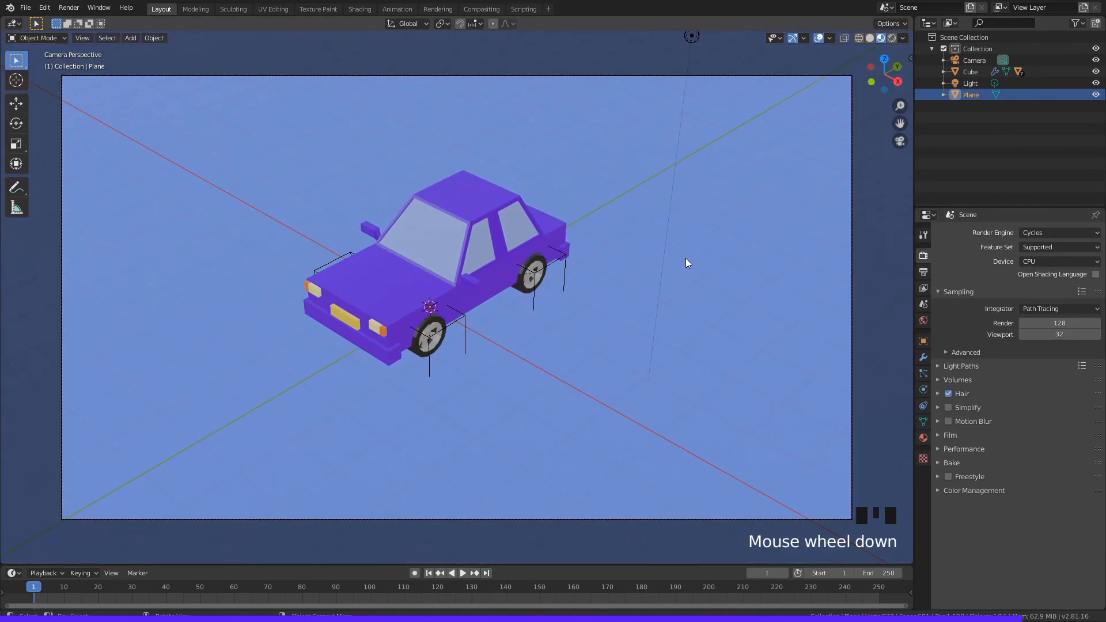
left_click(1041, 263)
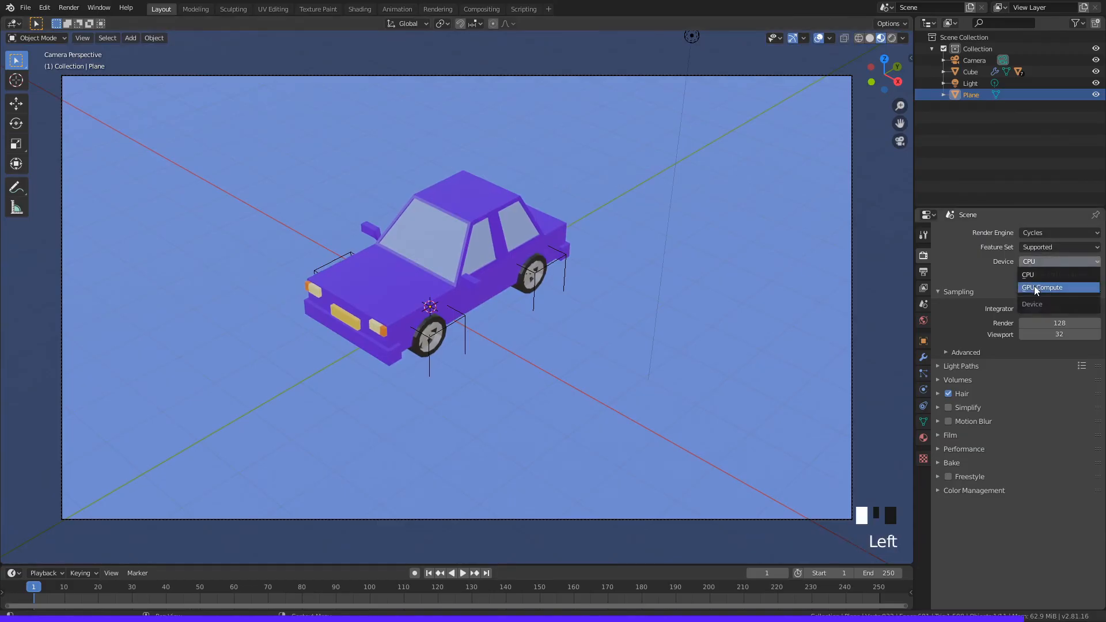
left_click(1035, 286)
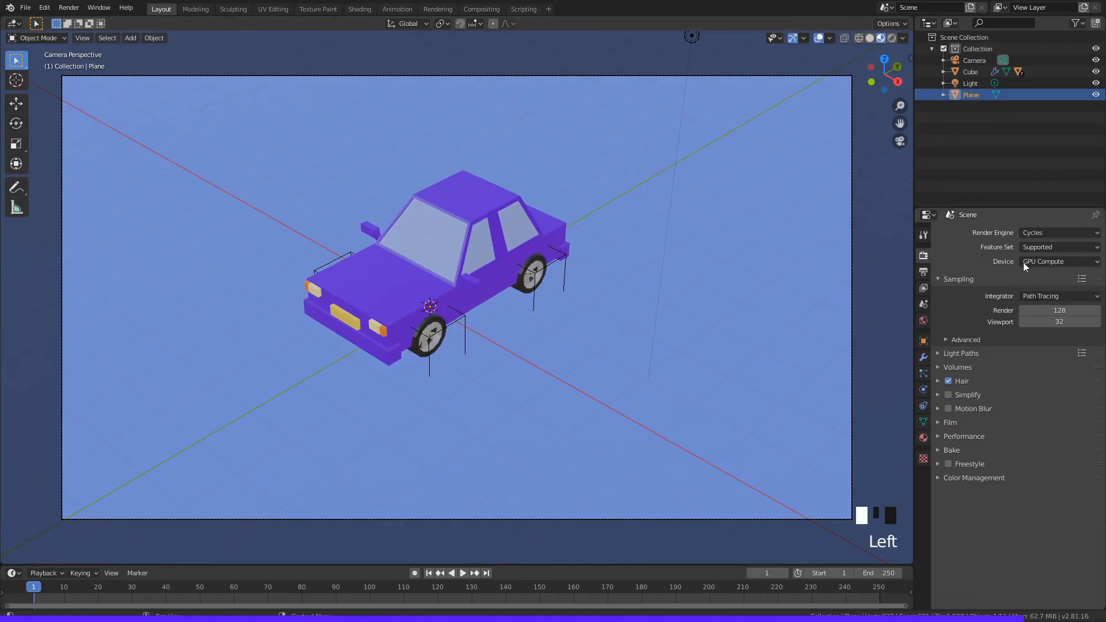
Step: Switch the viewport to rendered shading and preview the car through the camera
left_click(894, 37)
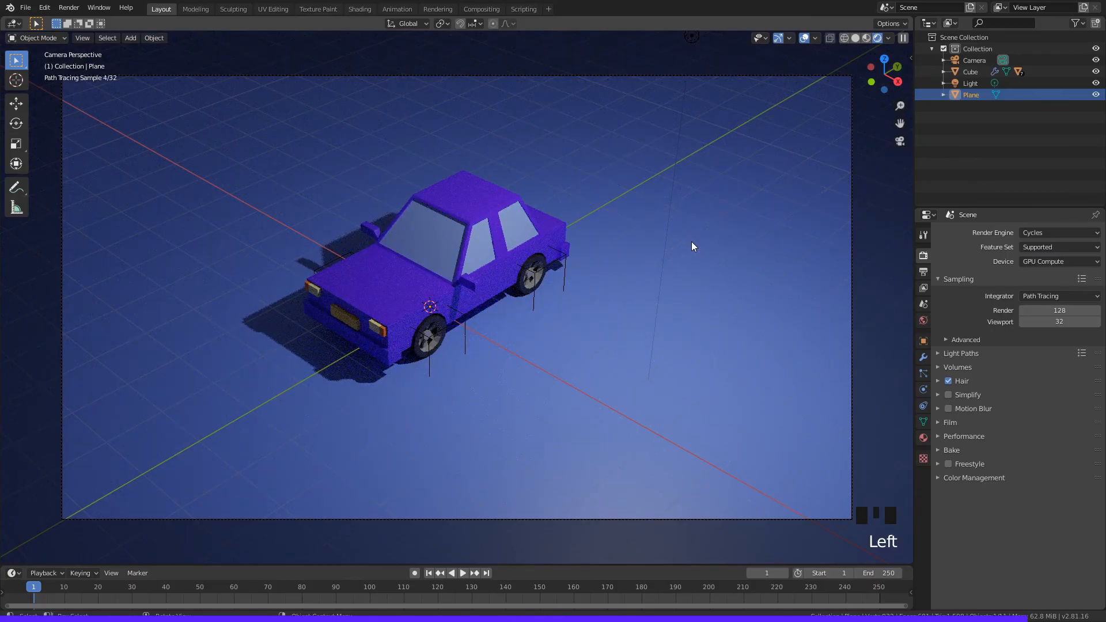
scroll(566, 314, "up", 1)
scroll(566, 314, "down", 1)
scroll(566, 314, "up", 1)
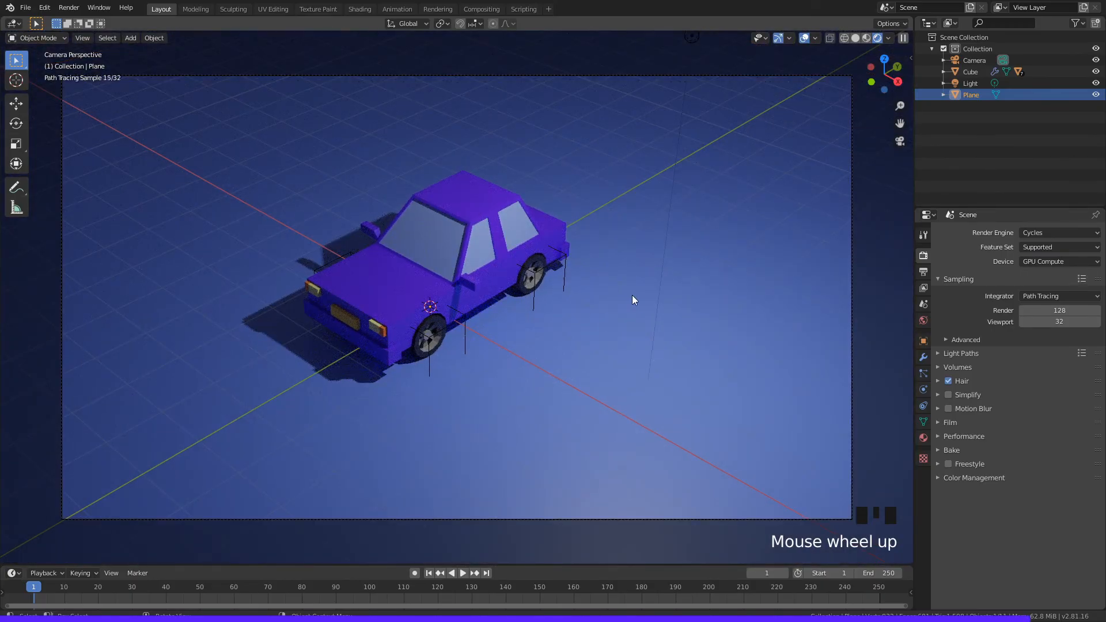
Step: Add an area light at the origin and move it about 7.57 m up along Z, above the car
middle_click_drag(634, 299, 647, 291)
scroll(612, 225, "down", 1)
mouse_move(612, 224)
middle_mouse_down()
mouse_move(610, 265)
mouse_move(599, 270)
middle_mouse_up()
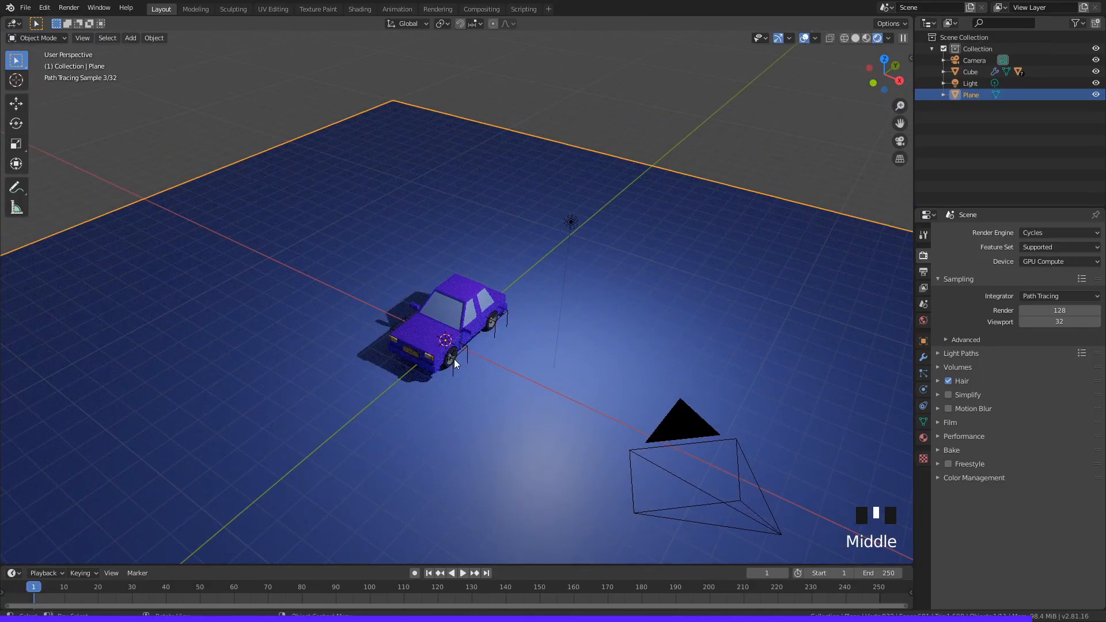
key("shift+a")
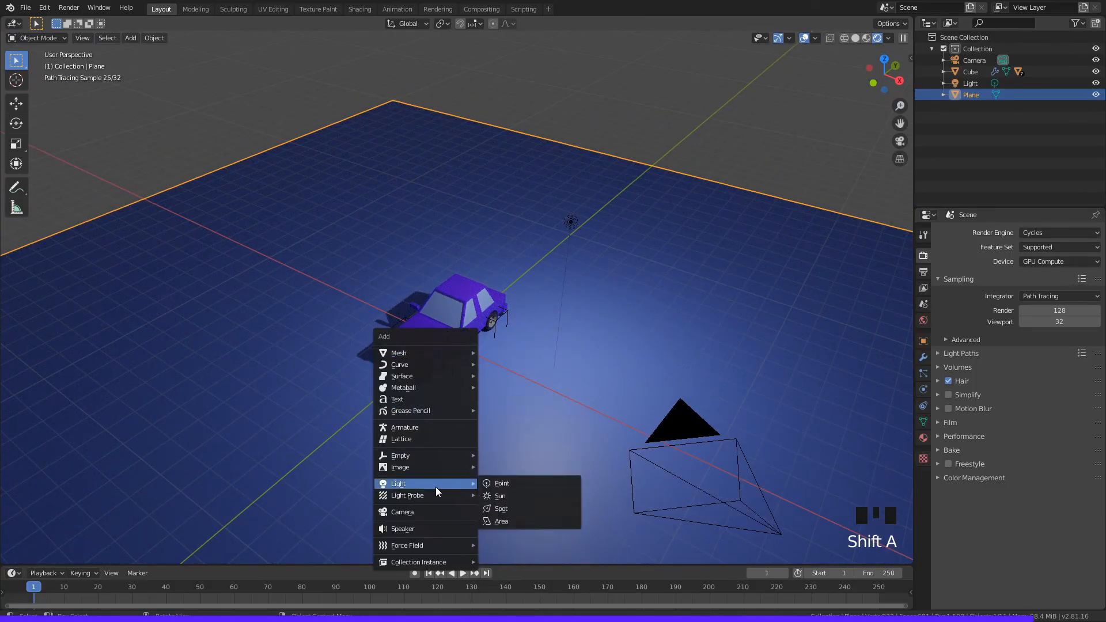
mouse_move(437, 484)
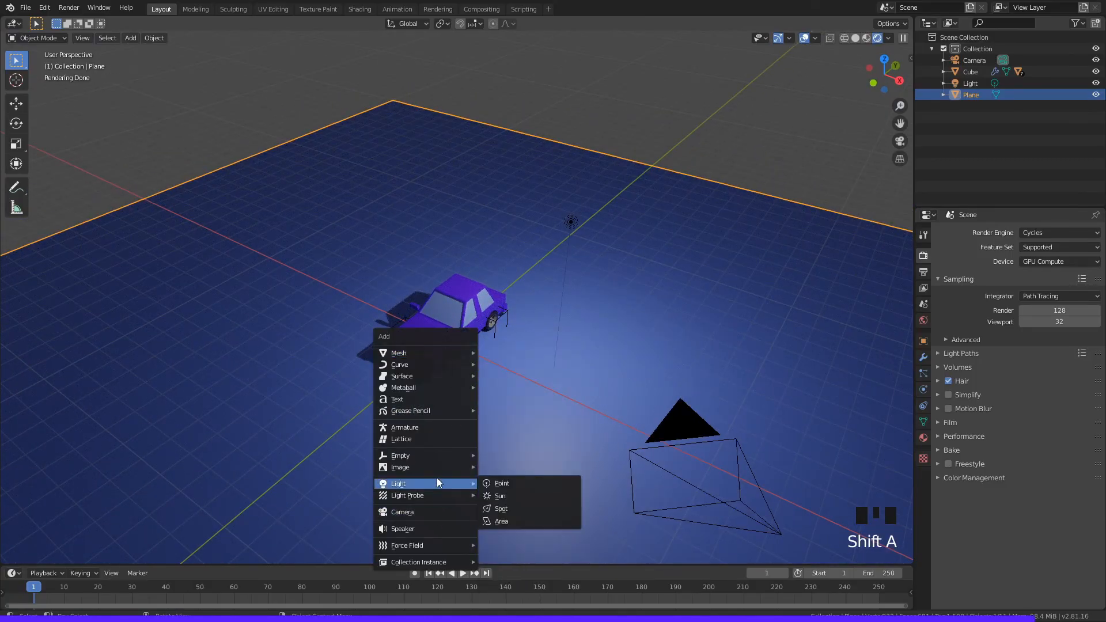
left_click(518, 519)
key("g")
key("z")
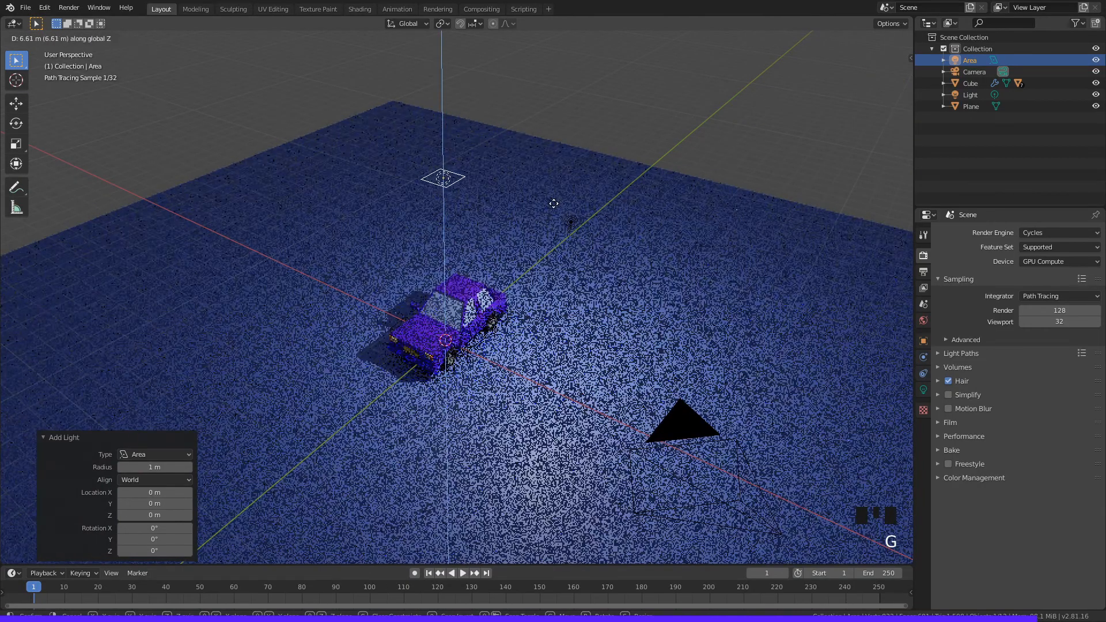
left_click(554, 180)
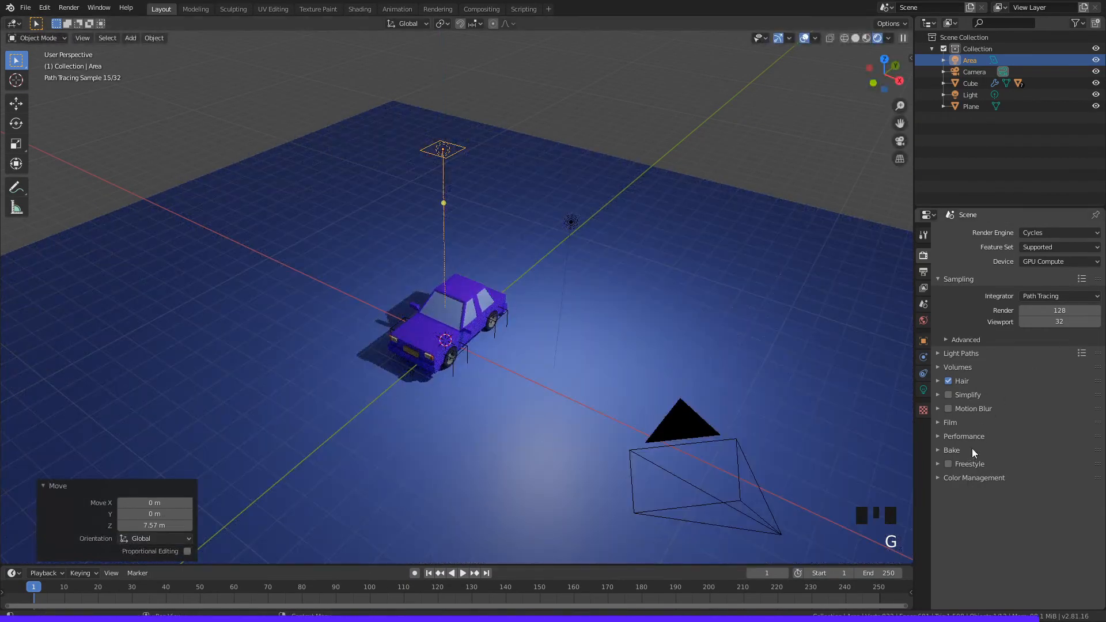
Step: Set the area light's power to 800 W
left_click(923, 389)
double_click(1086, 306)
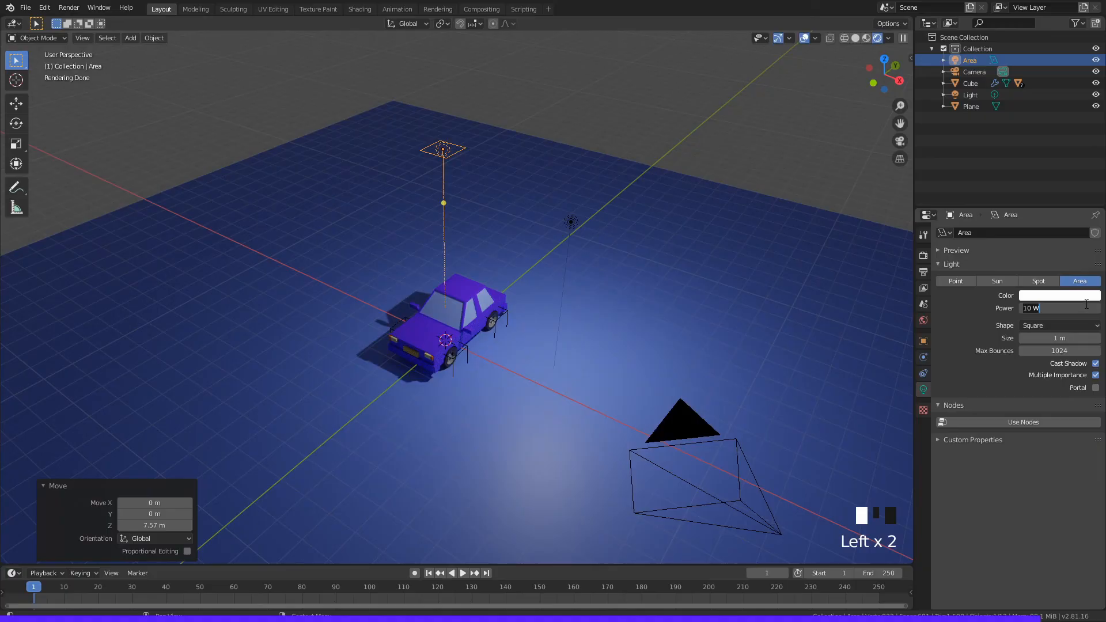
type("800")
key("Return")
scroll(556, 245, "up", 1)
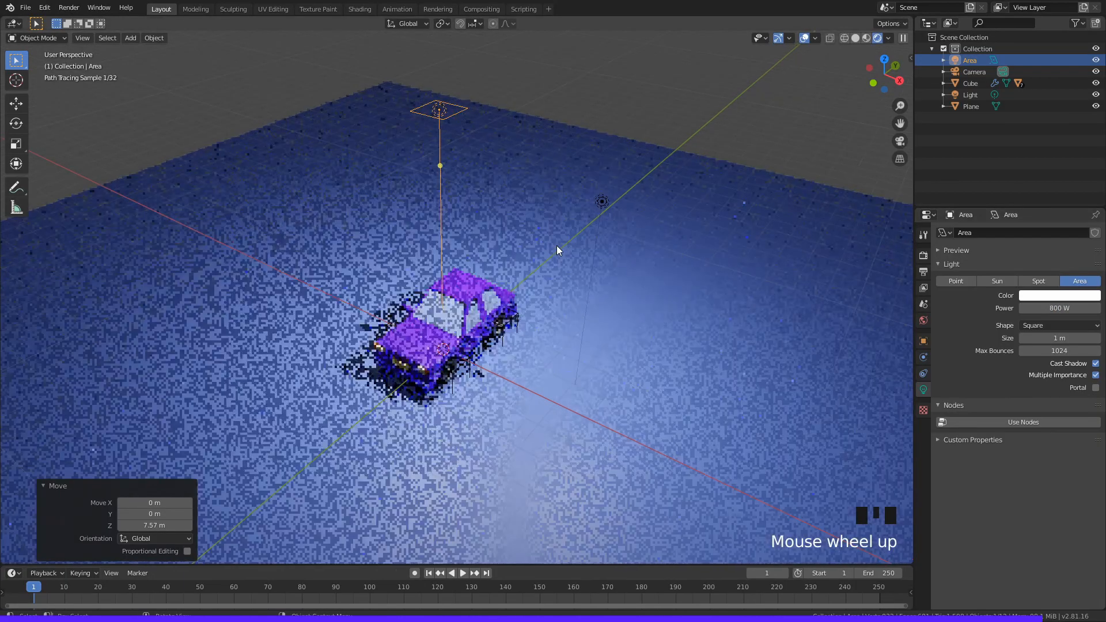
Step: Change the area light's color to light purple and scale the light up
left_click(1060, 295)
left_click_drag(1041, 195, 1055, 182)
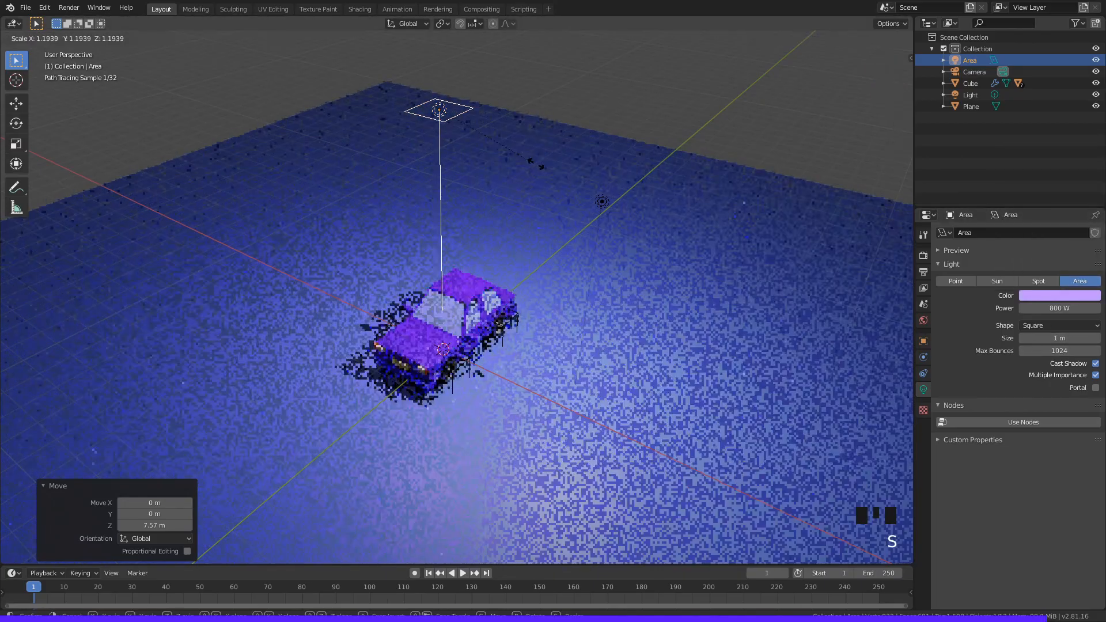
left_click(638, 219)
Step: Switch the render engine back to Eevee
scroll(535, 283, "up", 2, "shift")
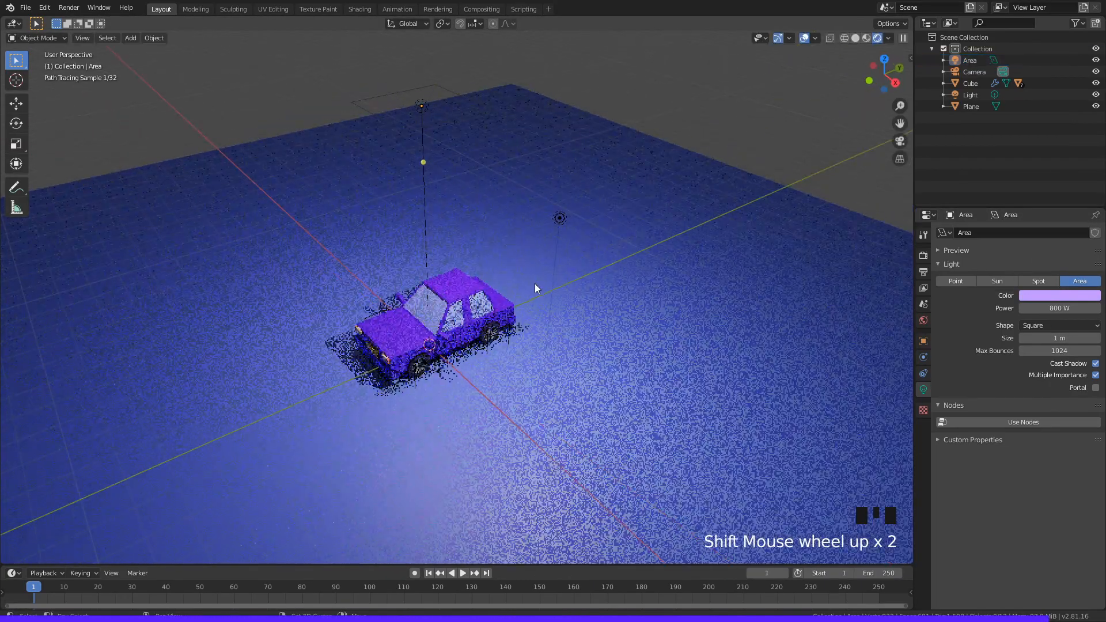
scroll(500, 292, "up", 2)
middle_click_drag(500, 293, 583, 126, "shift")
scroll(559, 240, "down", 2)
left_click(923, 255)
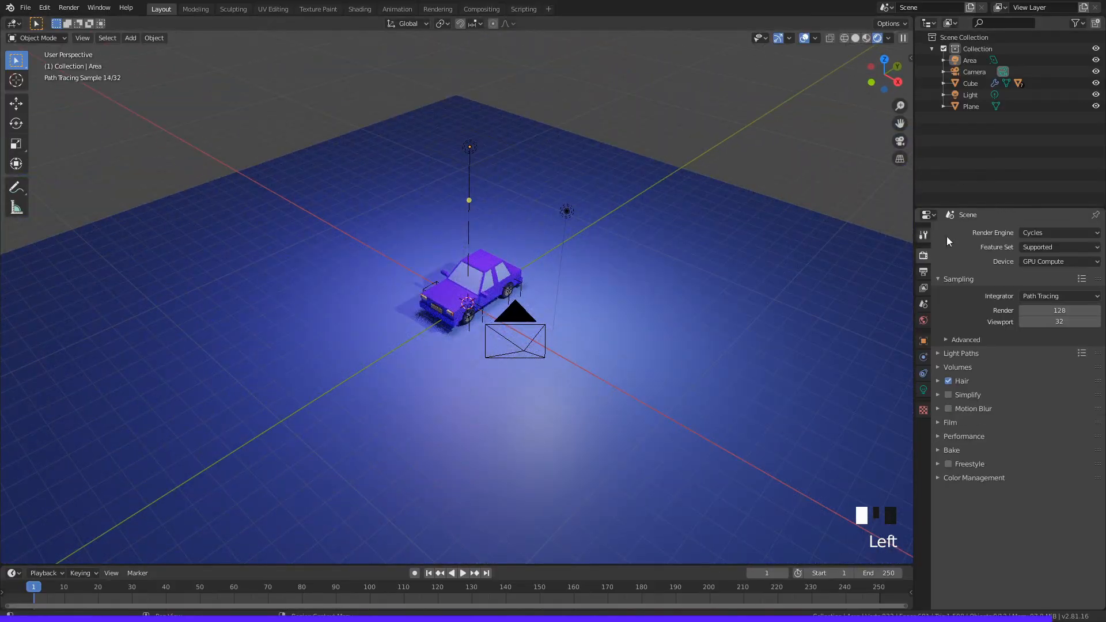
left_click(1052, 232)
left_click(1042, 245)
Step: Try deleting the original point light beside the car, and undo the deletion
middle_click_drag(616, 195, 544, 200)
scroll(568, 224, "down", 2)
left_click(607, 193)
key("Delete")
scroll(562, 202, "down", 2)
key("ctrl+z")
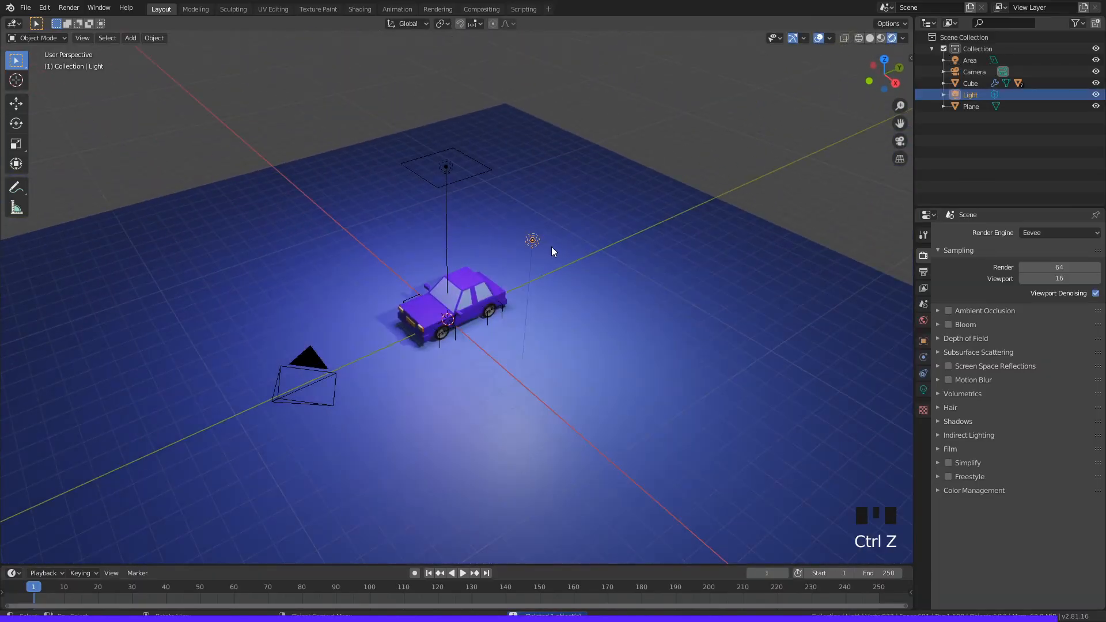
Step: Move the point light about 2.56 m in X, 2.05 m in Y and -1.14 m in Z
key("g")
left_click(627, 283)
middle_click_drag(673, 153, 555, 193)
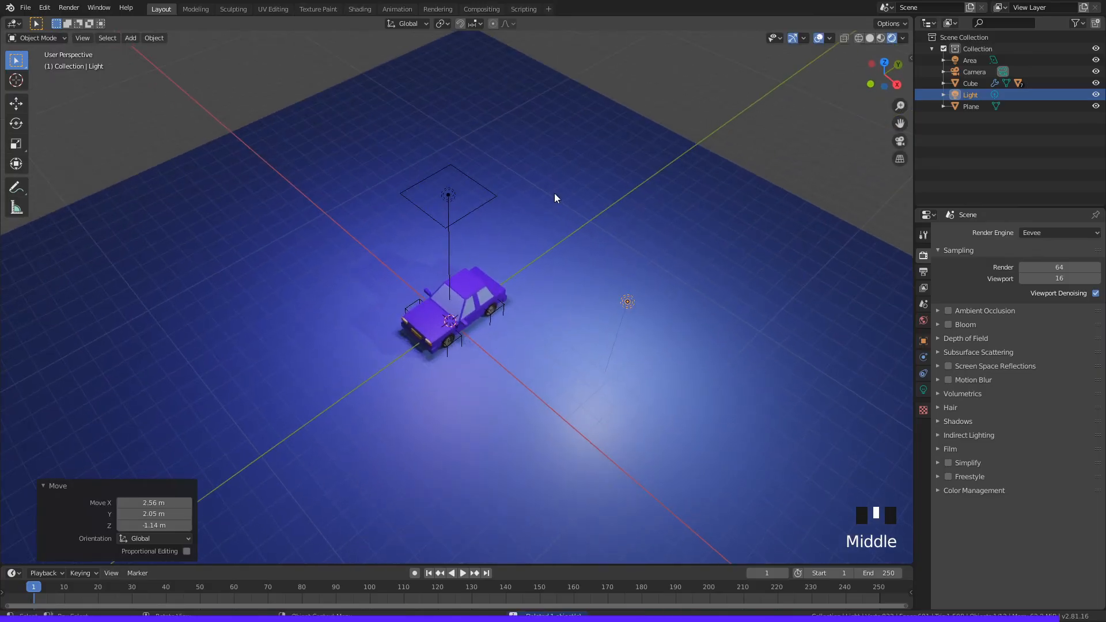
Step: Duplicate the area light about -6.07 m in X, -5.68 m in Y and 0.54 m in Z, and rotate the copy to aim at the car
left_click(447, 195)
key("shift+d")
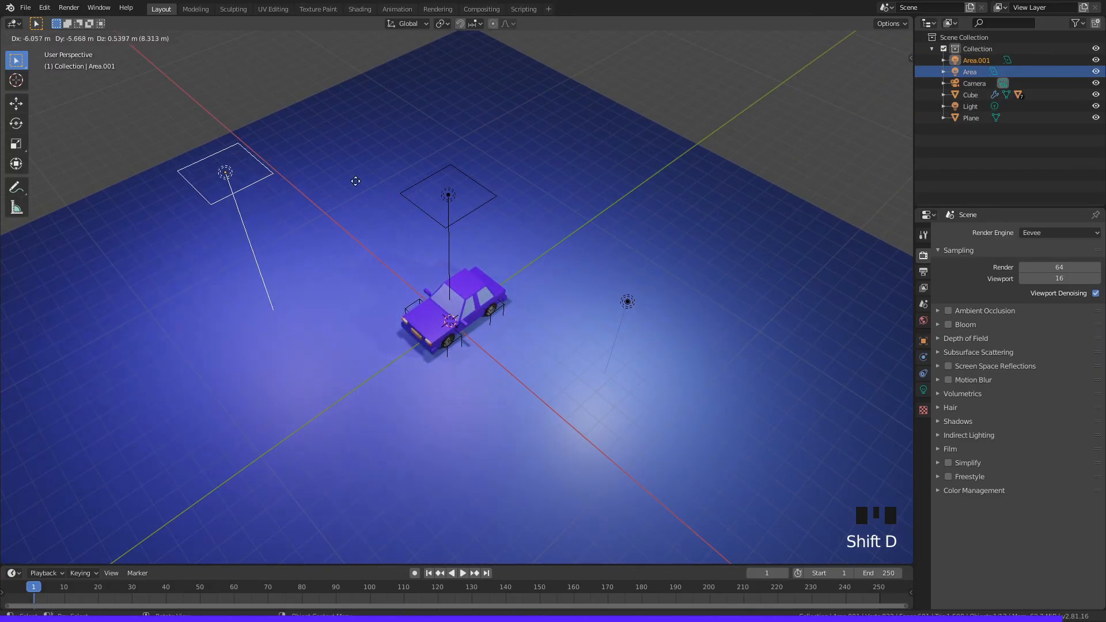
left_click(292, 230)
key("r")
key("r")
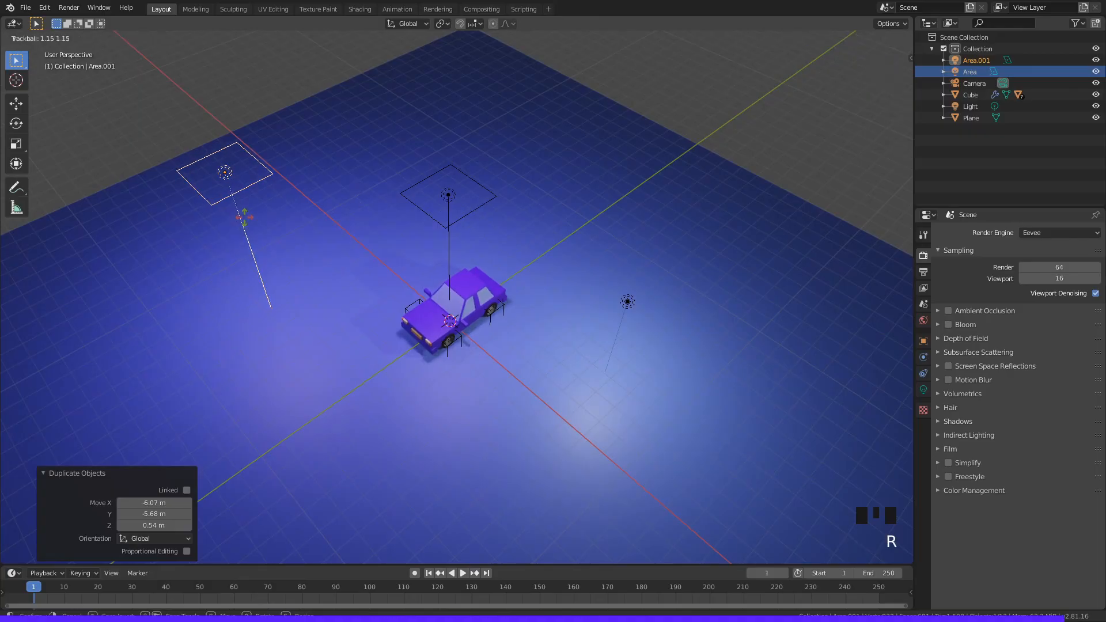
left_click(178, 232)
Step: In camera view with Lock Camera to View on, recenter the car in the frame, and hide the view settings
middle_click_drag(558, 98, 565, 168)
scroll(570, 165, "up", 3)
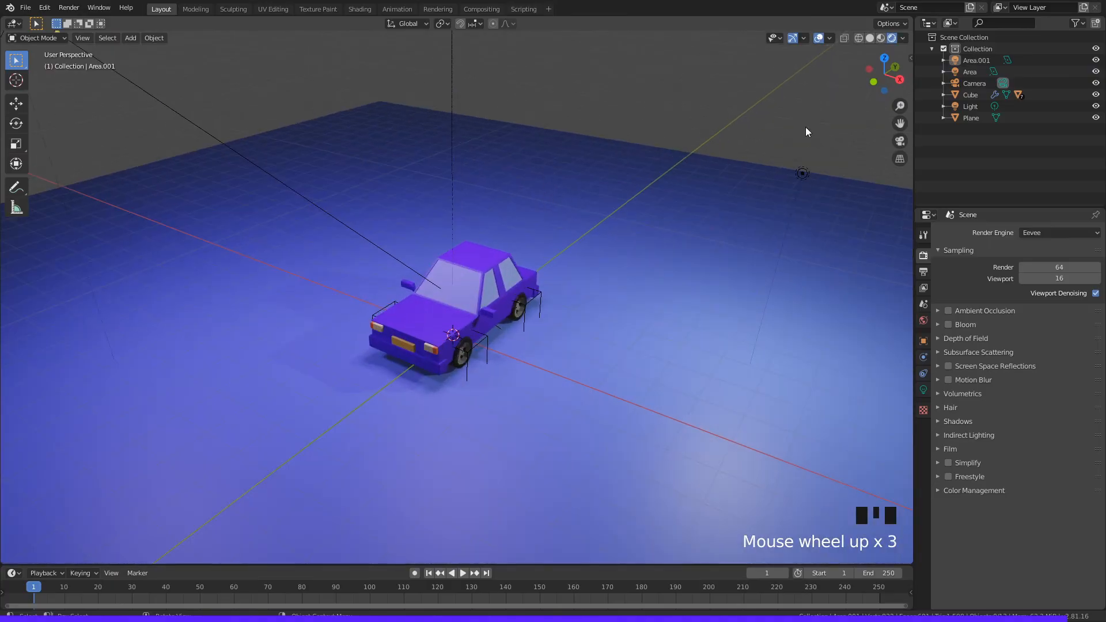
left_click(899, 141)
scroll(653, 233, "up", 1)
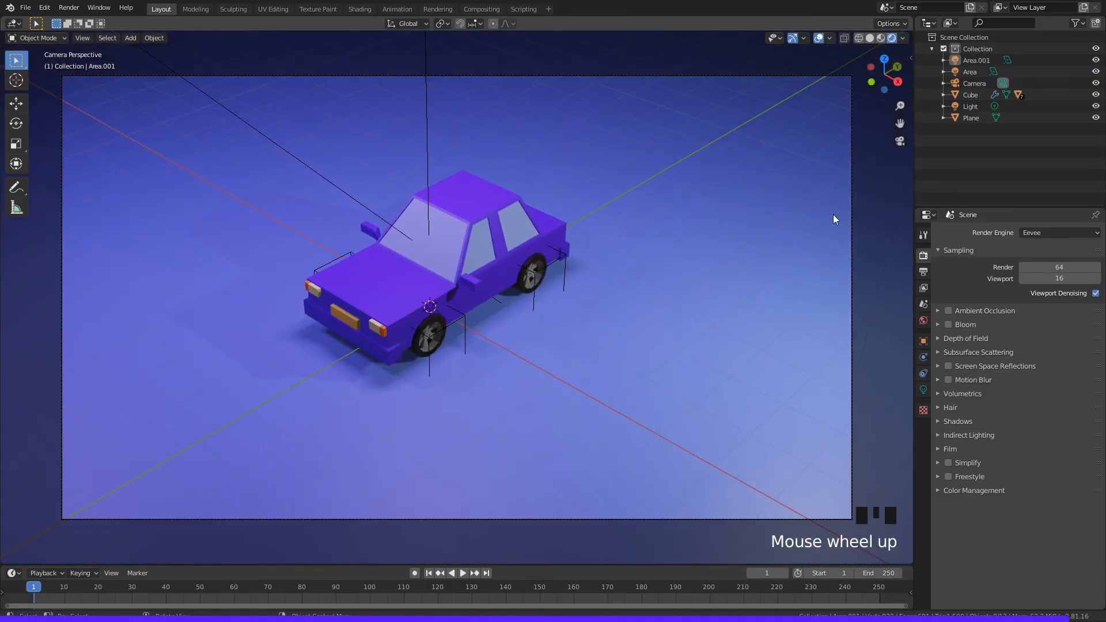
key("n")
left_click(891, 195)
middle_click_drag(571, 193, 593, 229, "shift")
scroll(596, 208, "up", 1)
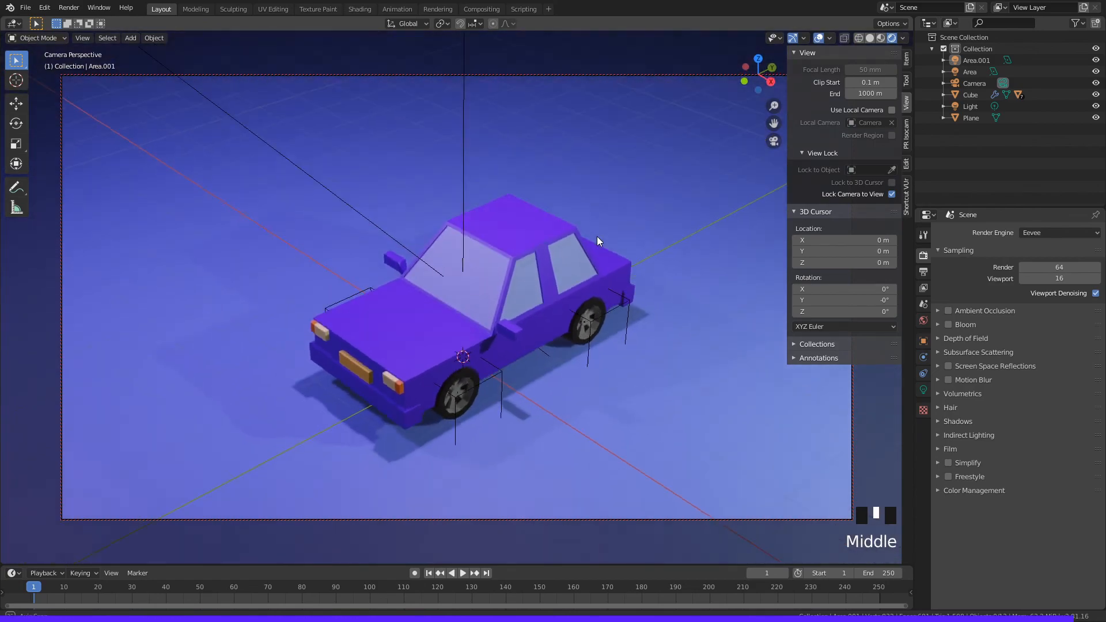
scroll(597, 240, "down", 1)
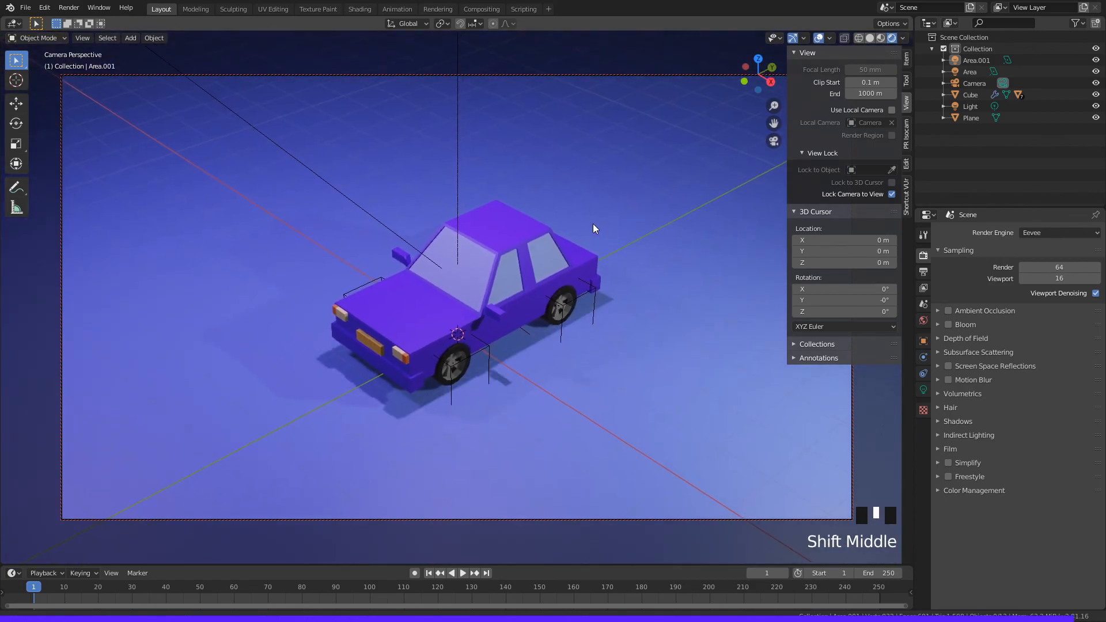
left_click(767, 192)
key("n")
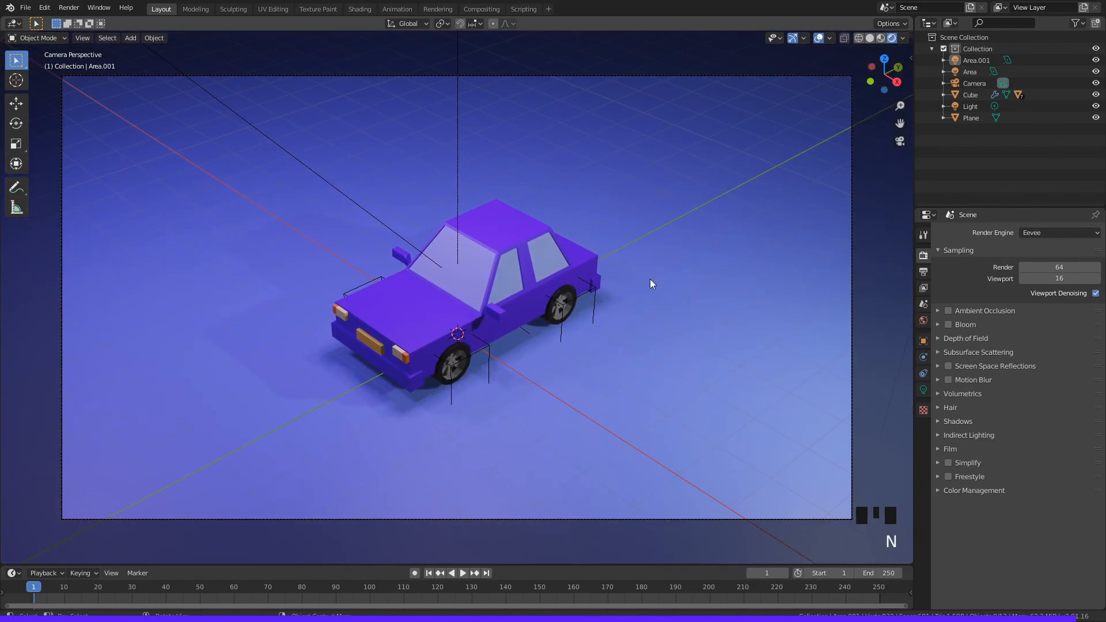
Step: Set the render engine to Cycles and render the image from the camera
double_click(1041, 231)
left_click(1036, 272)
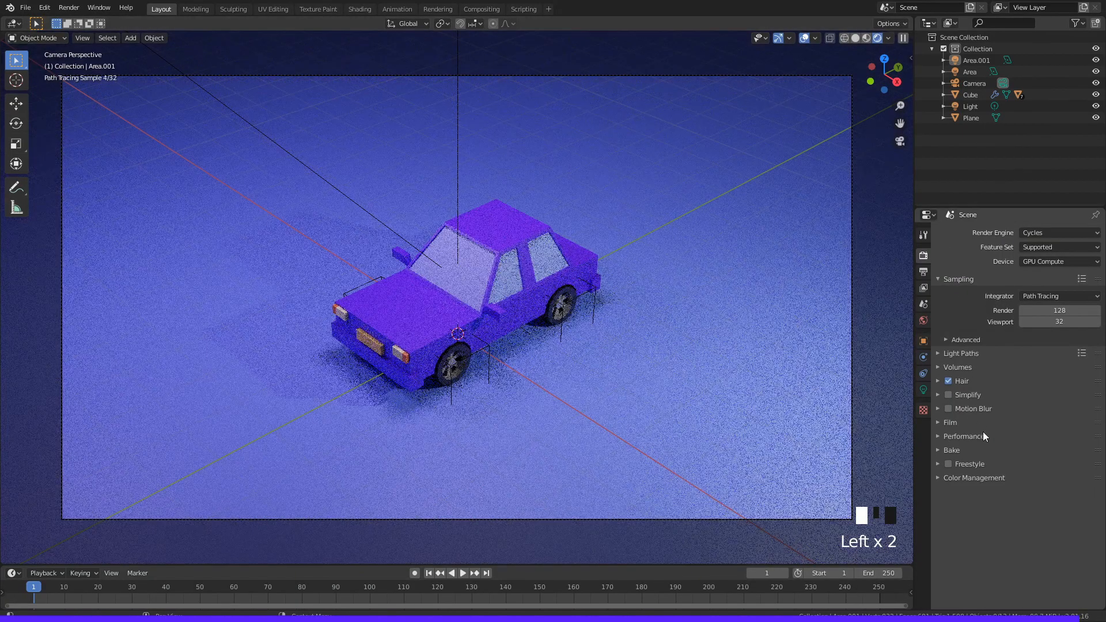
key("F12")
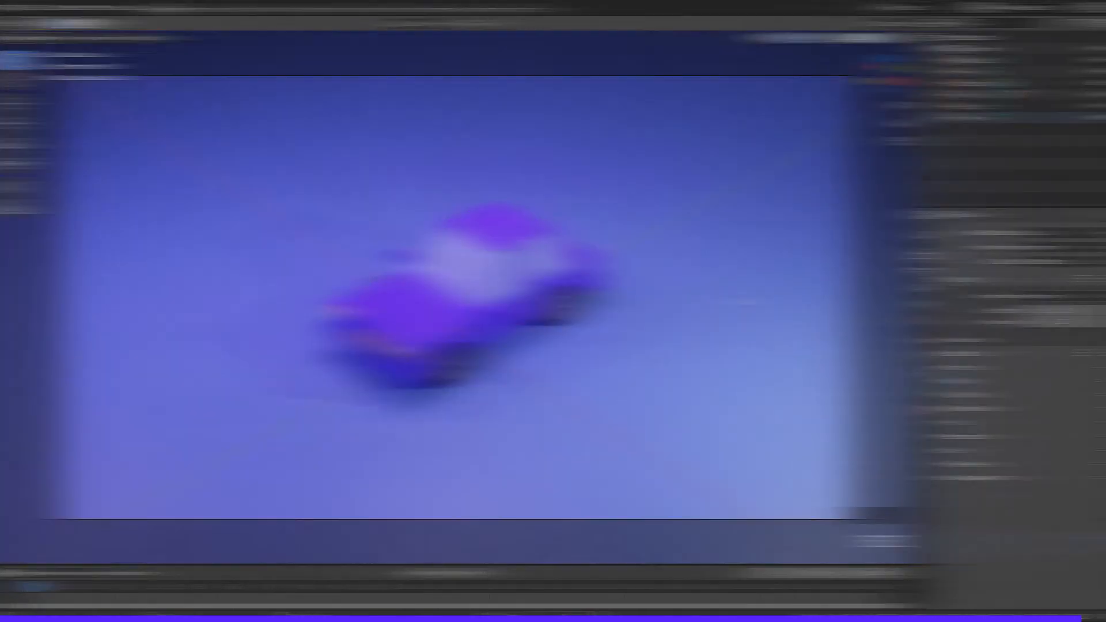